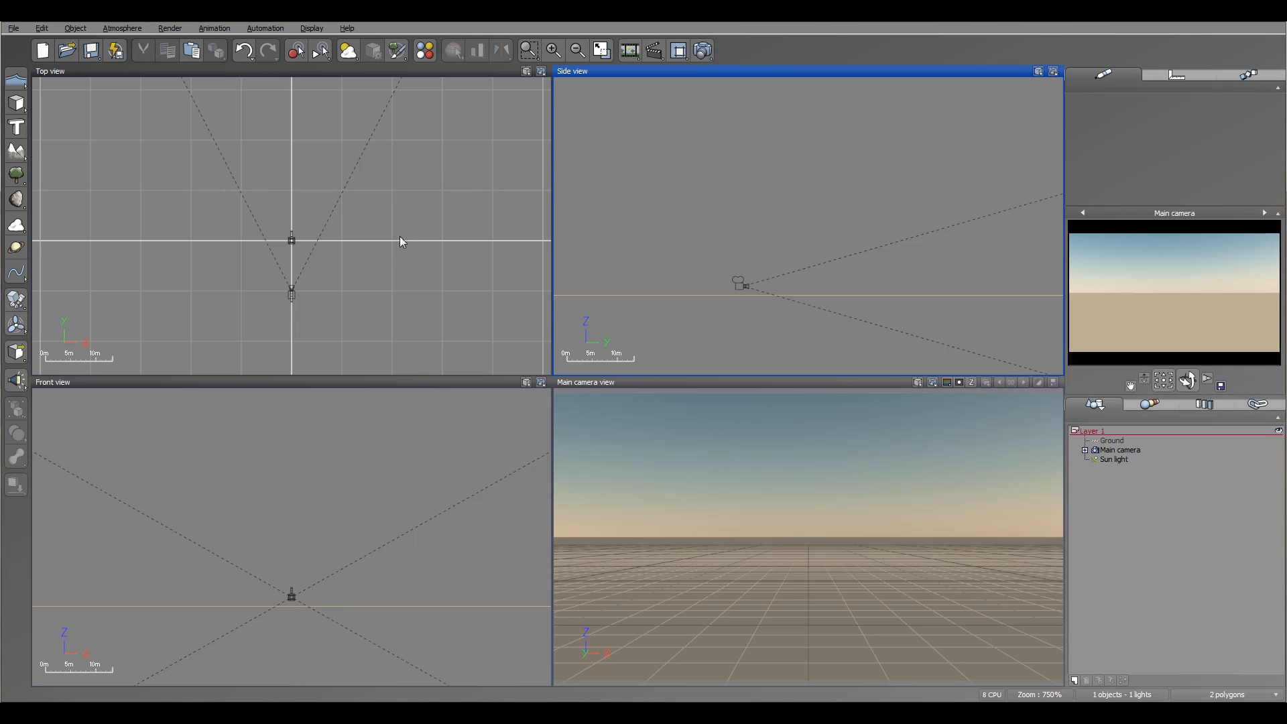
{"action": "scroll", "coordinate": [402, 242], "scroll_direction": "down", "scroll_amount": 5}
{"action": "right_click_drag", "start_coordinate": [420, 256], "coordinate": [421, 231]}
{"action": "scroll", "coordinate": [347, 259], "scroll_direction": "up", "scroll_amount": 2}
{"action": "scroll", "coordinate": [468, 258], "scroll_direction": "up", "scroll_amount": 2}
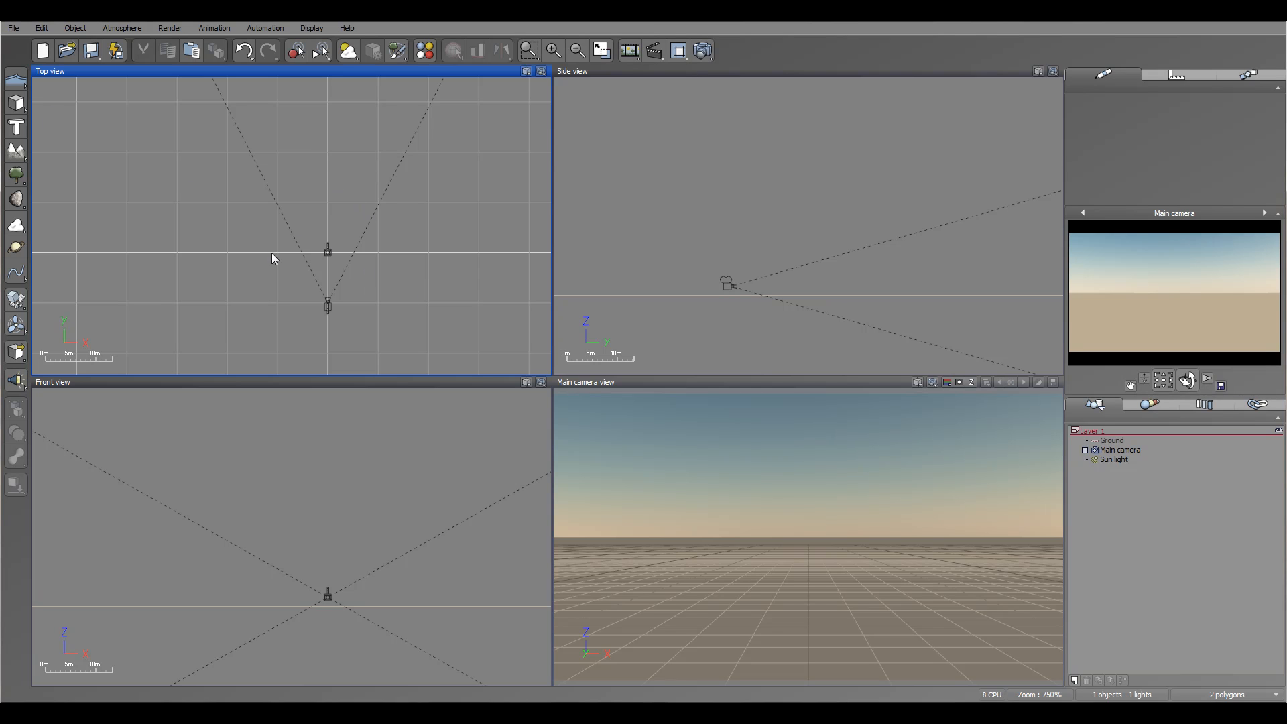
Load the Paris Residence 6 building from the historical large buildings in the Vue10.5 architecture collection.
{"action": "left_click", "coordinate": [14, 31]}
{"action": "left_click", "coordinate": [77, 209]}
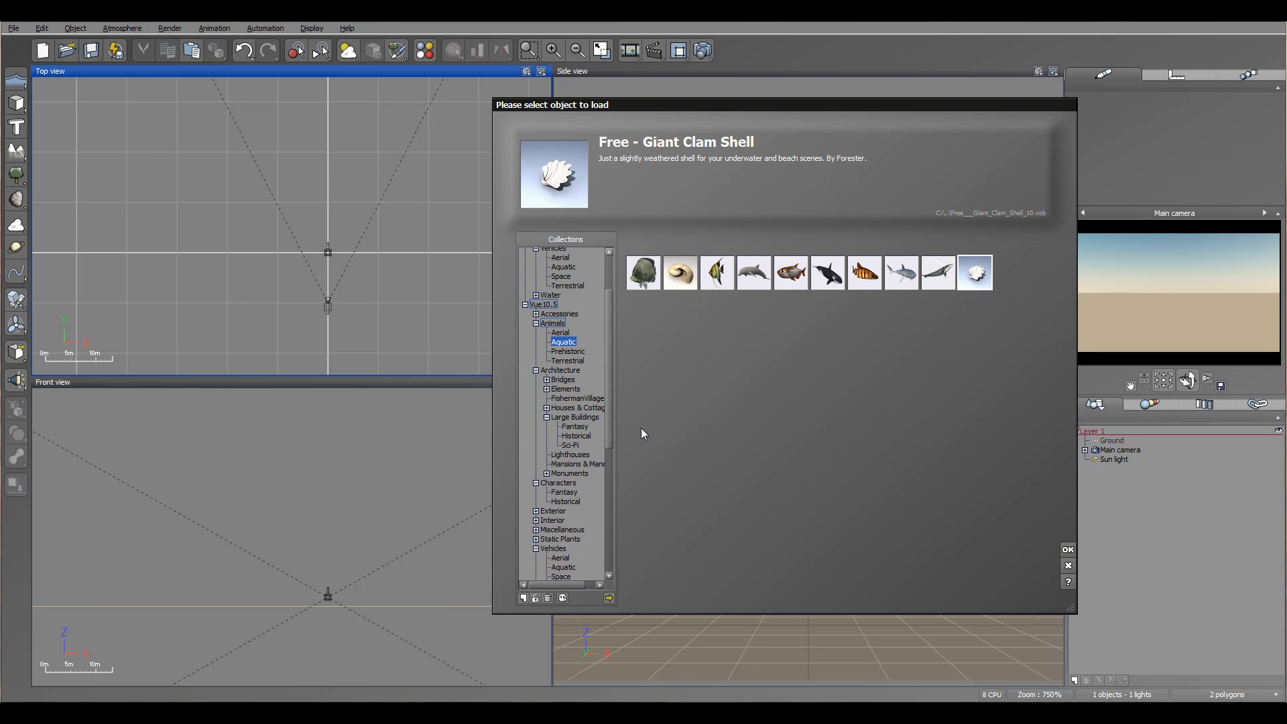
{"action": "left_click_drag", "start_coordinate": [606, 385], "coordinate": [605, 514]}
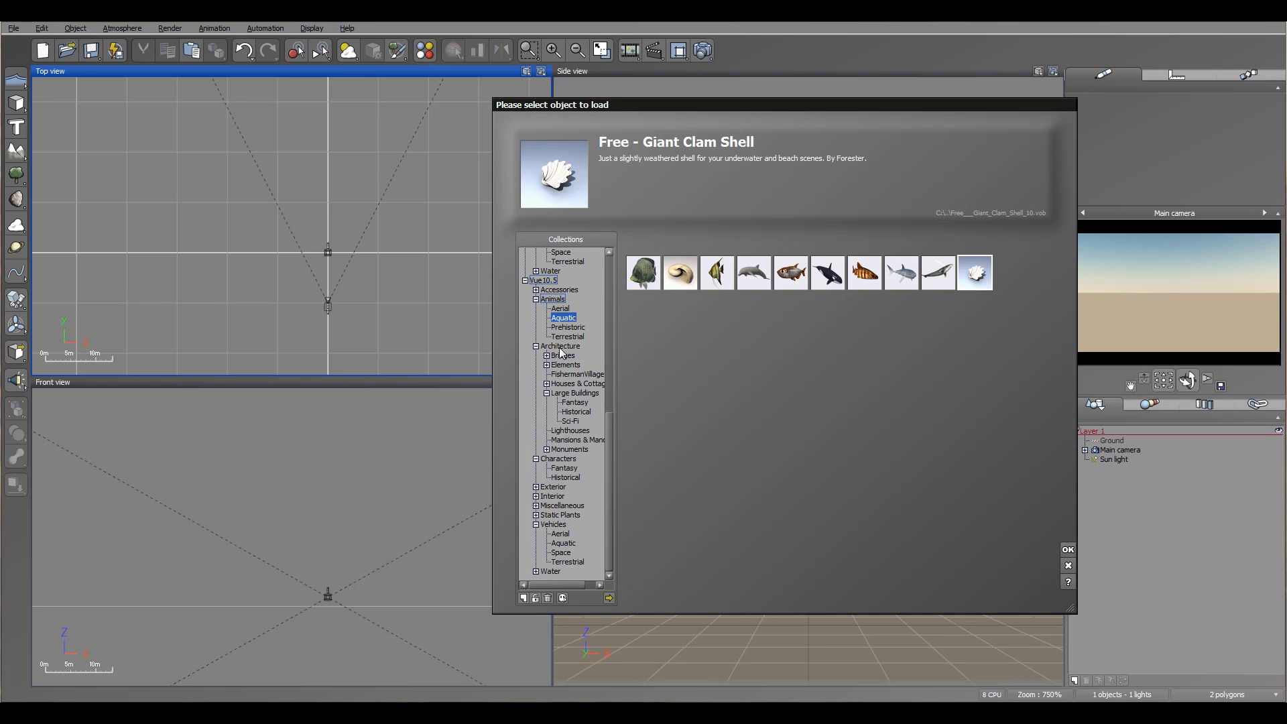
{"action": "left_click", "coordinate": [574, 393]}
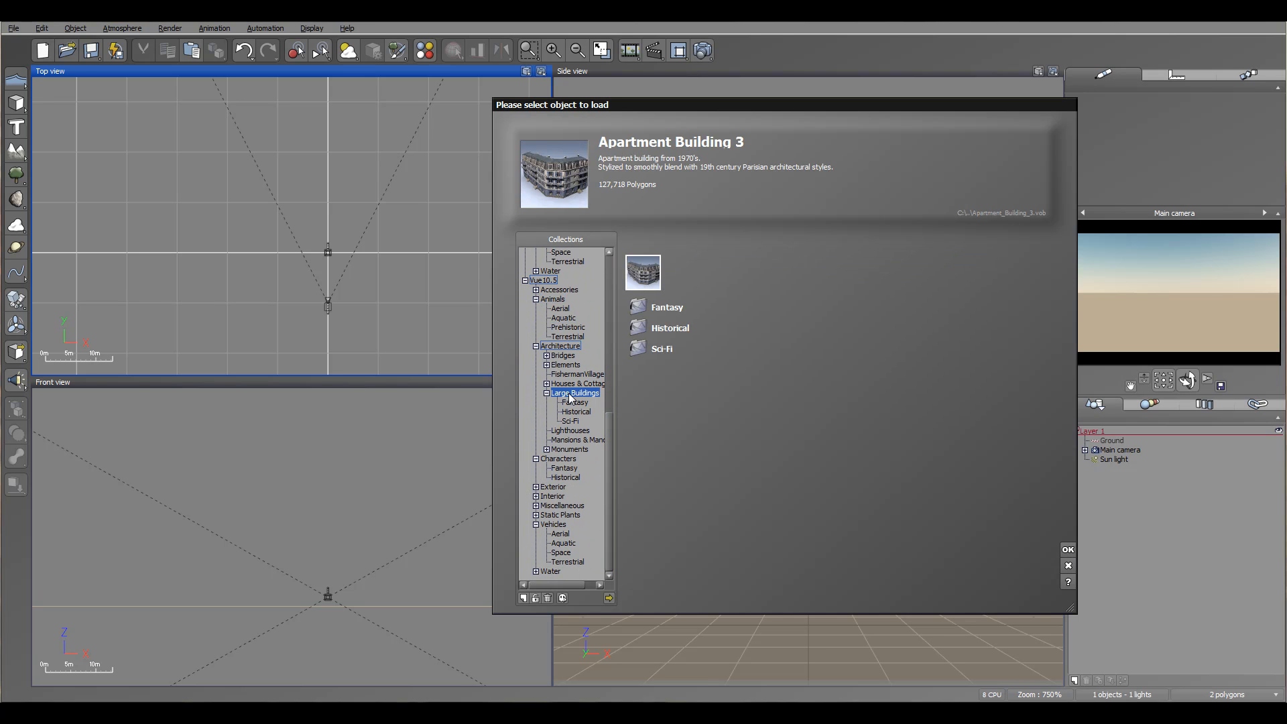
{"action": "left_click", "coordinate": [577, 411]}
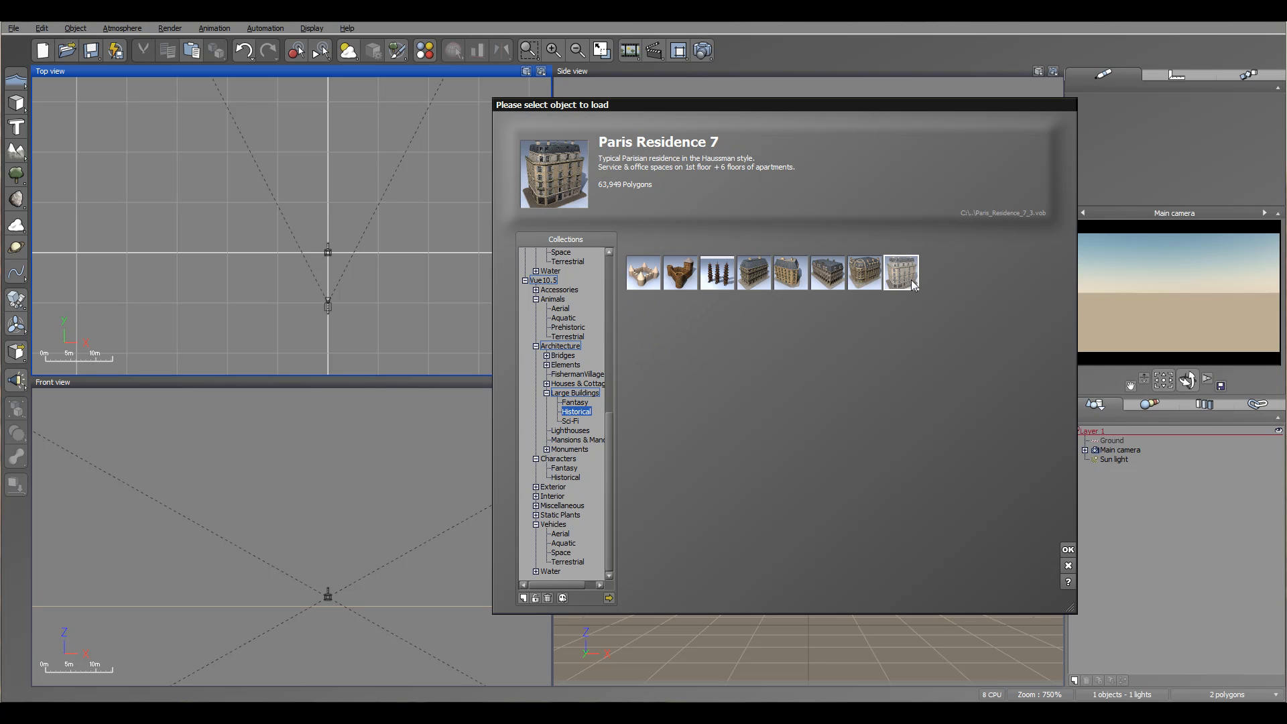
{"action": "left_click", "coordinate": [874, 279]}
{"action": "left_click", "coordinate": [1067, 551]}
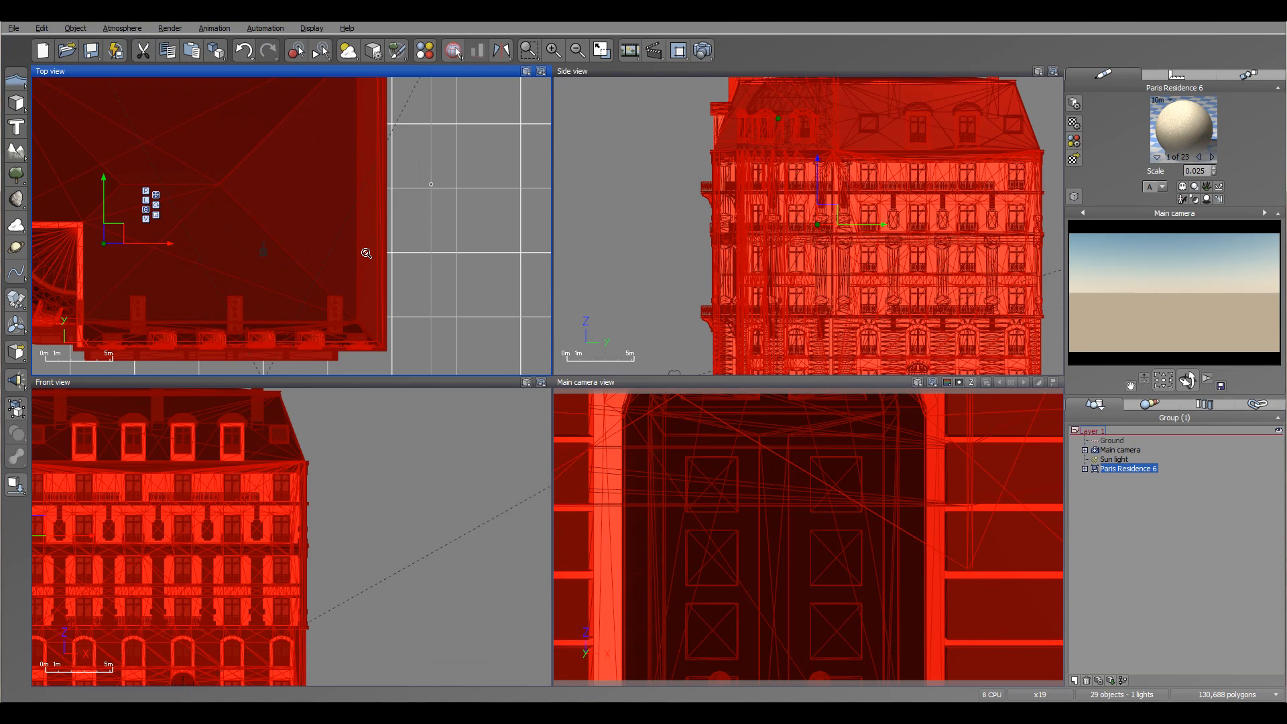
Drop Paris Residence 6 onto the ground and position it ahead of the main camera on the right side of its view.
{"action": "left_click_drag", "start_coordinate": [224, 233], "coordinate": [390, 173]}
{"action": "left_click", "coordinate": [826, 203]}
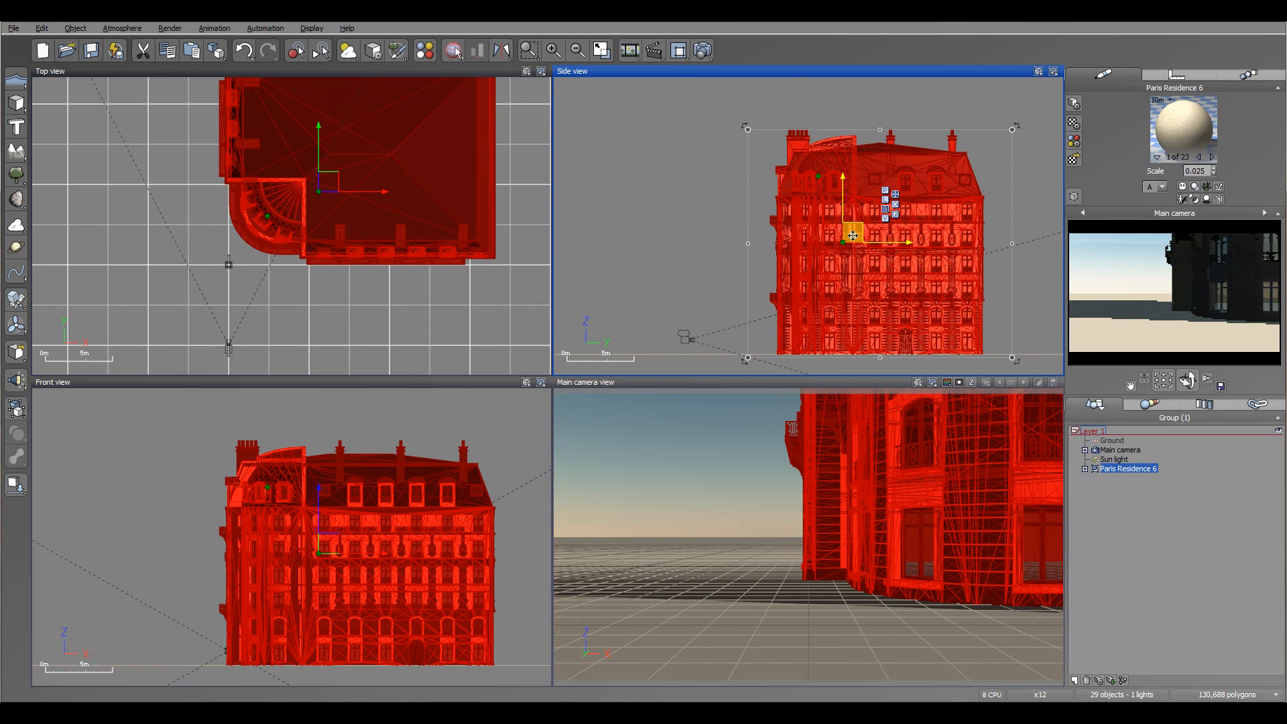
{"action": "left_click_drag", "start_coordinate": [853, 233], "coordinate": [908, 193]}
{"action": "left_click", "coordinate": [16, 485]}
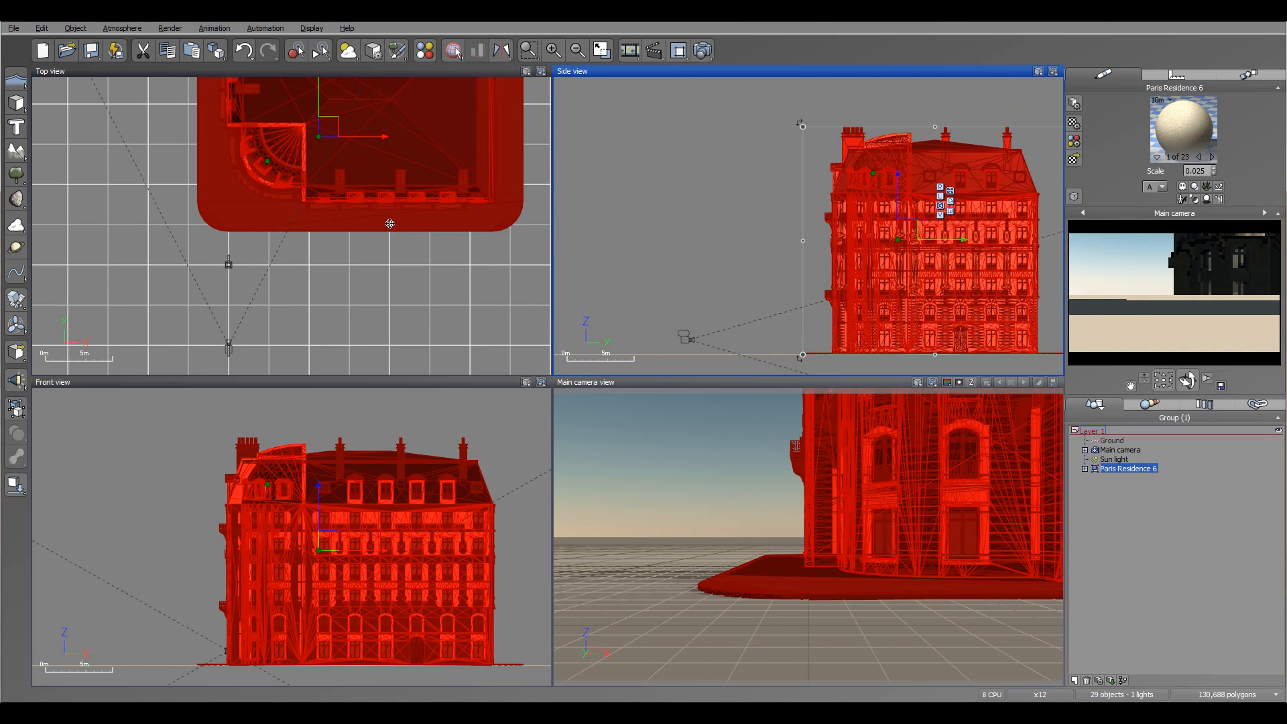
{"action": "right_click_drag", "start_coordinate": [394, 229], "coordinate": [463, 271]}
{"action": "scroll", "coordinate": [463, 271], "scroll_direction": "down", "scroll_amount": 3}
{"action": "scroll", "coordinate": [453, 250], "scroll_direction": "up", "scroll_amount": 2}
{"action": "left_click_drag", "start_coordinate": [431, 204], "coordinate": [457, 183]}
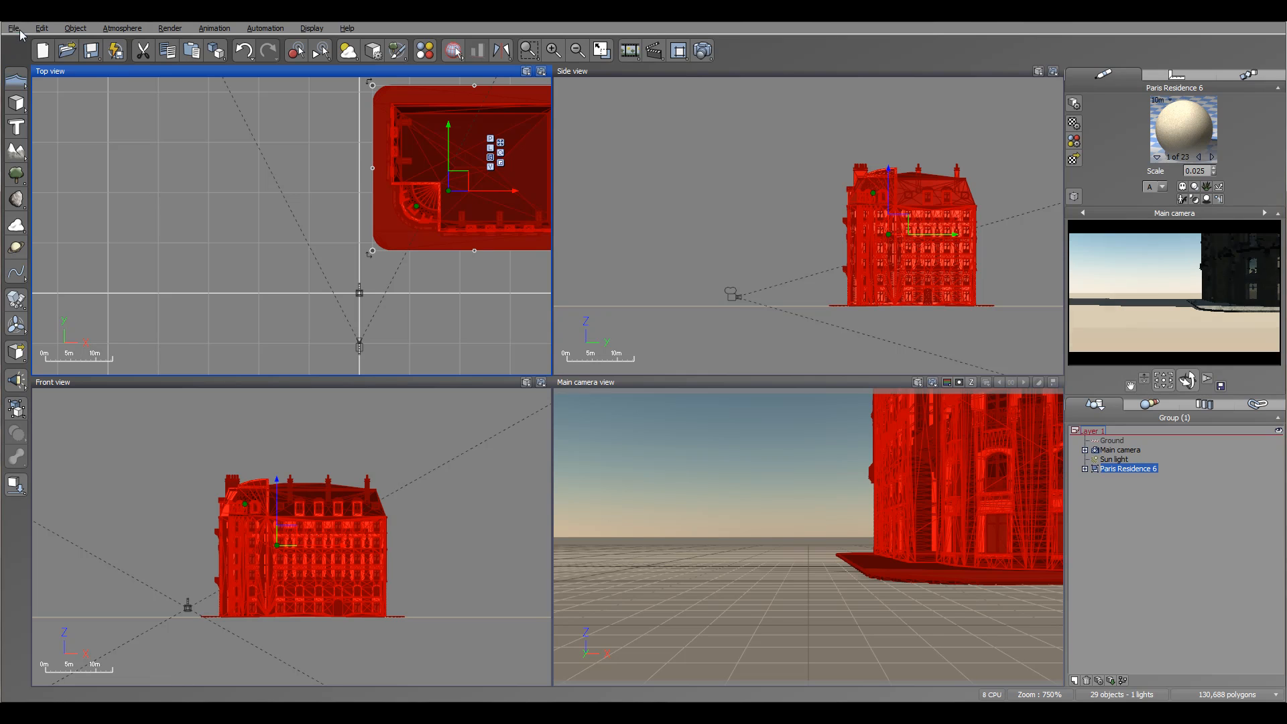
Load Paris Residence 7 and place it on the ground across the street from Paris Residence 6, on the left of the camera view.
{"action": "left_click", "coordinate": [13, 28]}
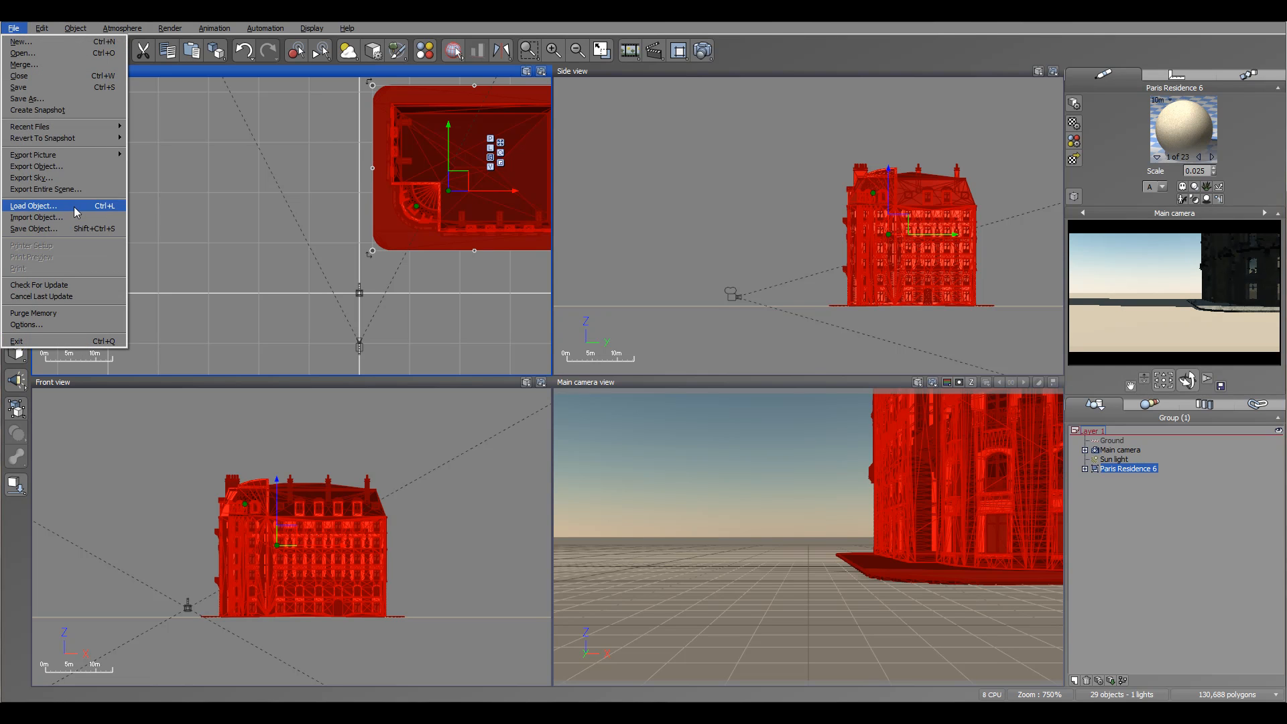
{"action": "left_click", "coordinate": [75, 208]}
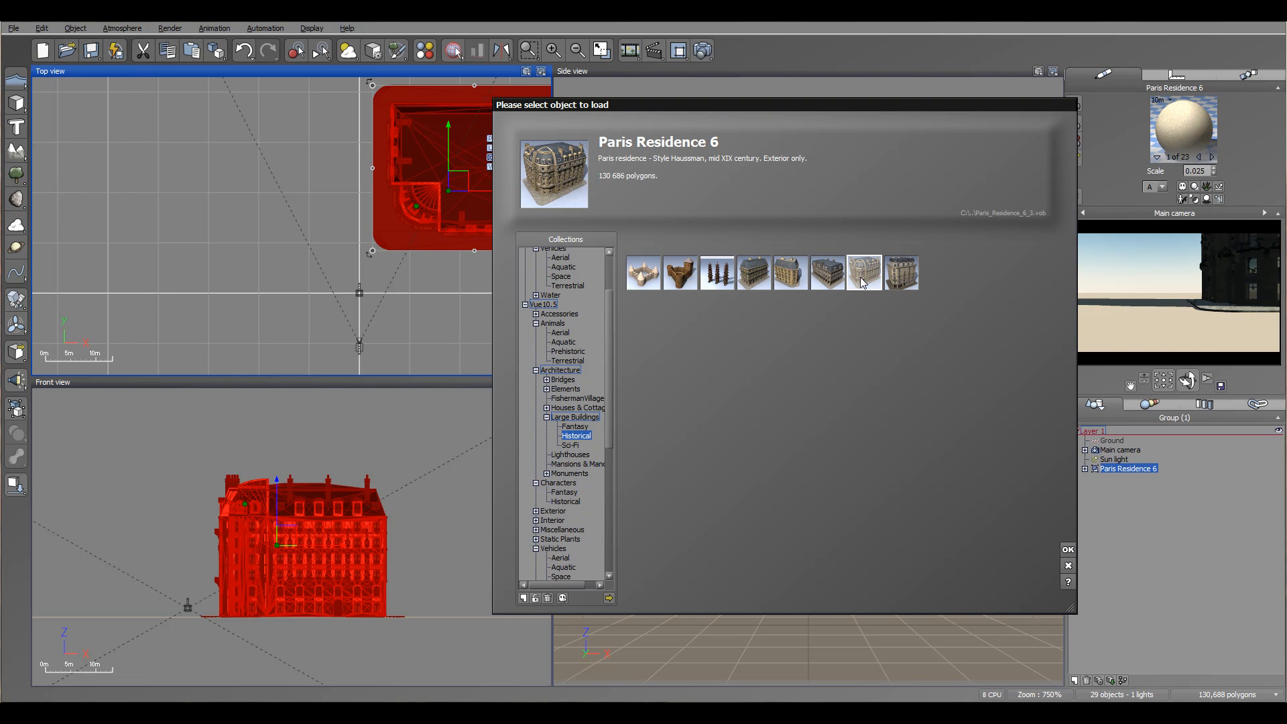
{"action": "left_click", "coordinate": [902, 280]}
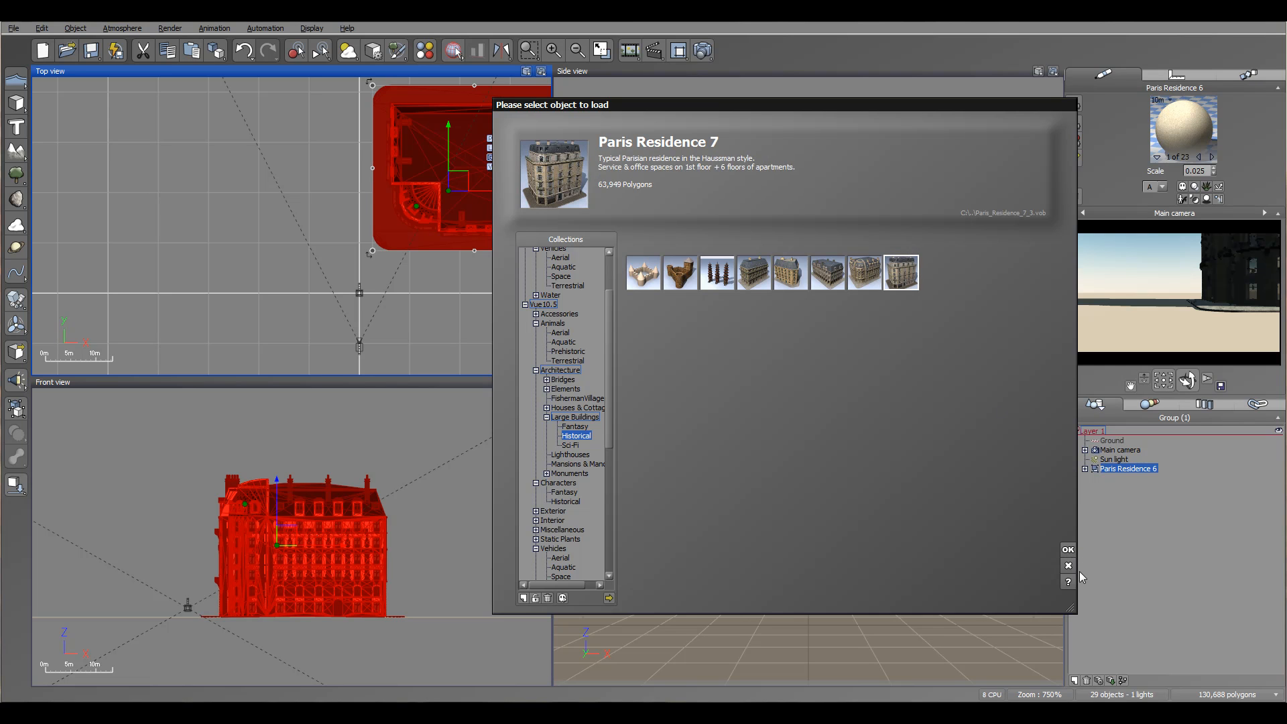
{"action": "left_click", "coordinate": [1068, 551]}
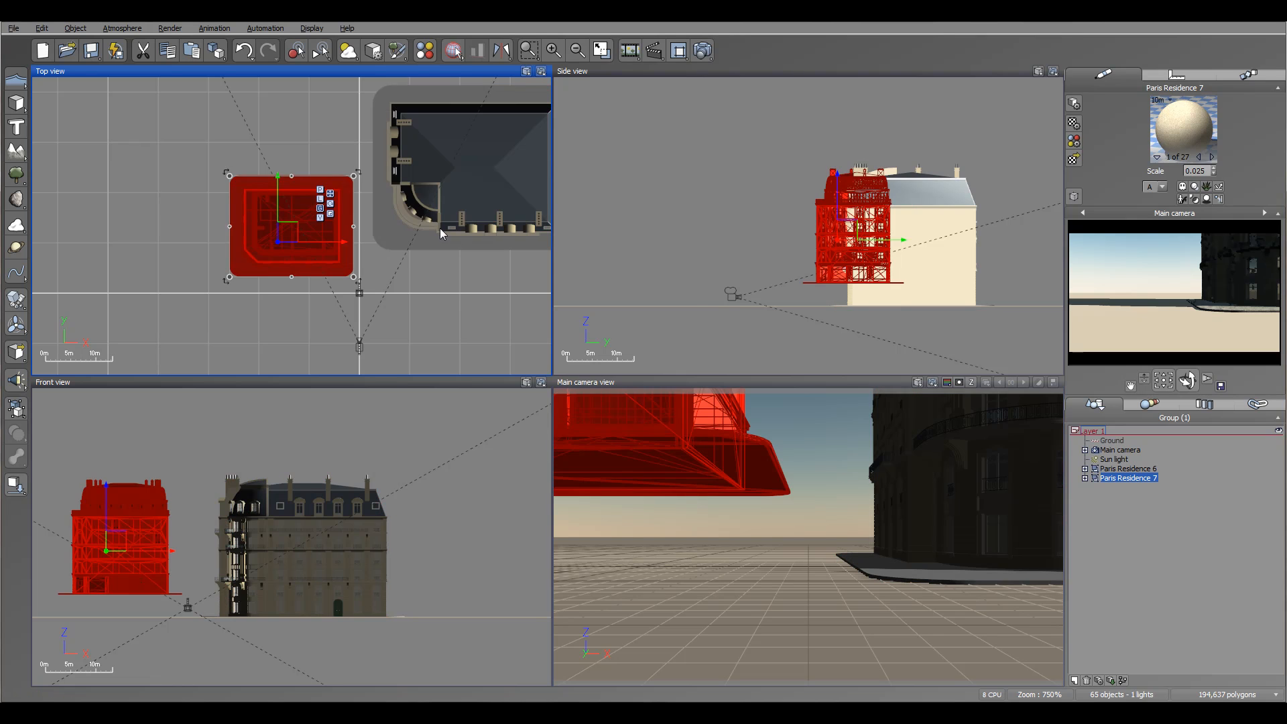
{"action": "left_click_drag", "start_coordinate": [296, 230], "coordinate": [247, 146]}
{"action": "right_click_drag", "start_coordinate": [440, 243], "coordinate": [445, 361]}
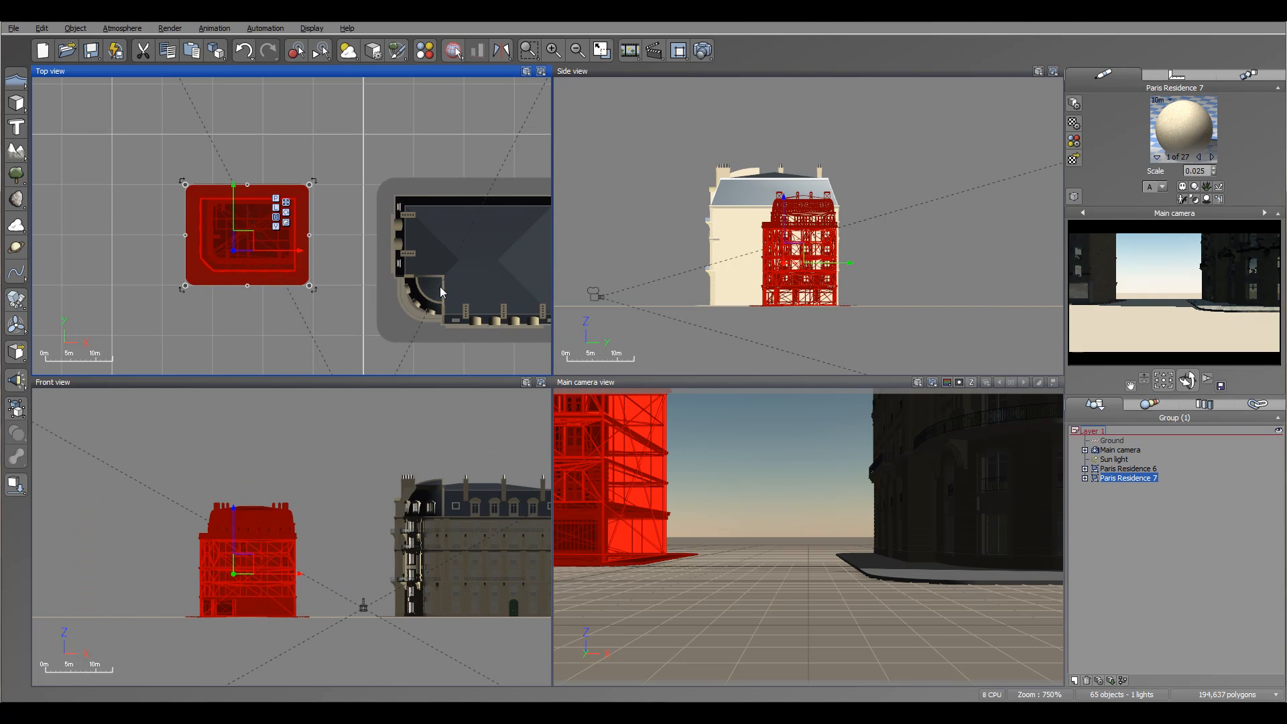
Rotate Paris Residence 6 about a quarter turn and move it to the left side of the street.
{"action": "left_click", "coordinate": [441, 286]}
{"action": "left_click_drag", "start_coordinate": [463, 273], "coordinate": [412, 169]}
{"action": "left_click_drag", "start_coordinate": [538, 241], "coordinate": [452, 96]}
{"action": "left_click_drag", "start_coordinate": [423, 168], "coordinate": [293, 209]}
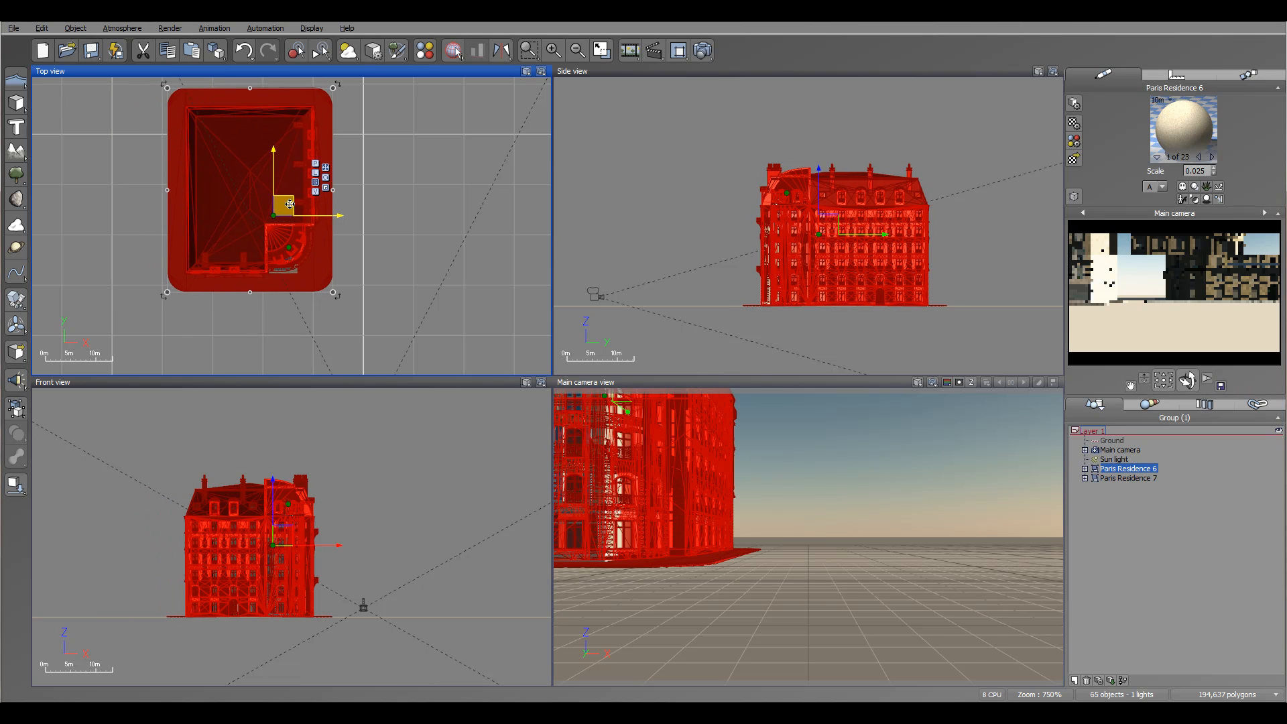
Move Paris Residence 7 to the right side of the street, opposite Paris Residence 6.
{"action": "left_click", "coordinate": [1128, 478]}
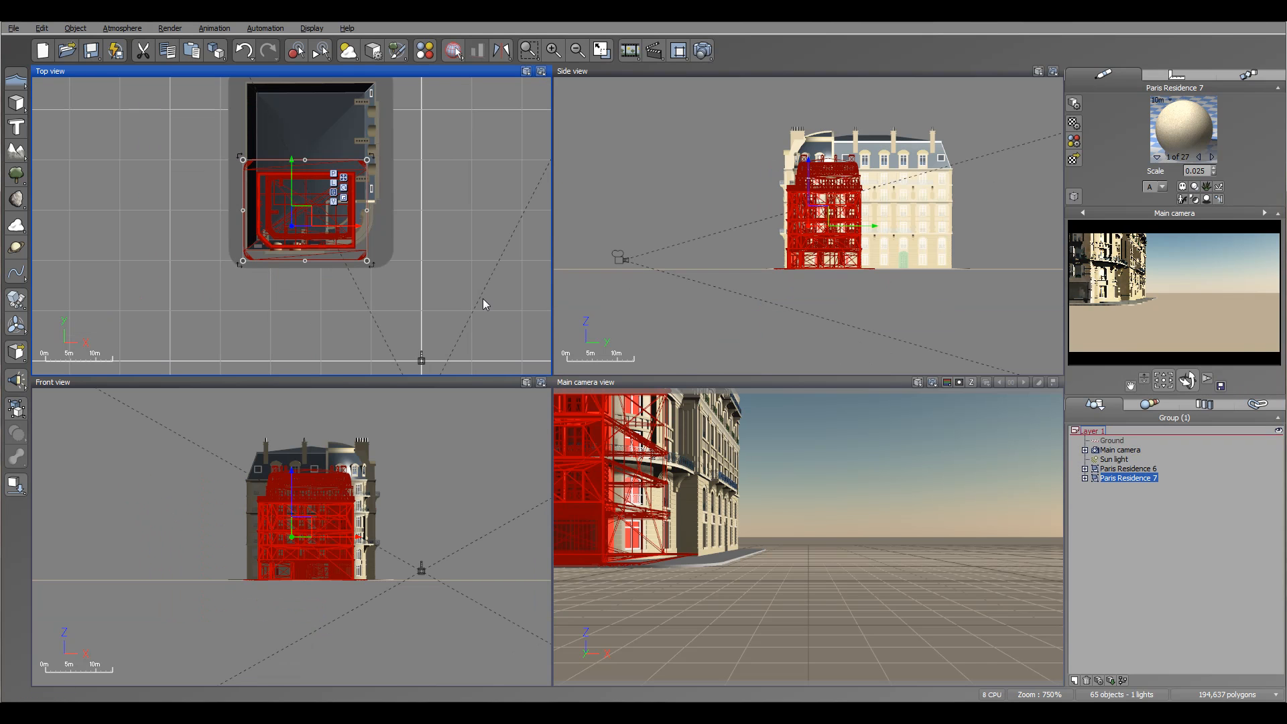
{"action": "left_click_drag", "start_coordinate": [305, 214], "coordinate": [513, 231]}
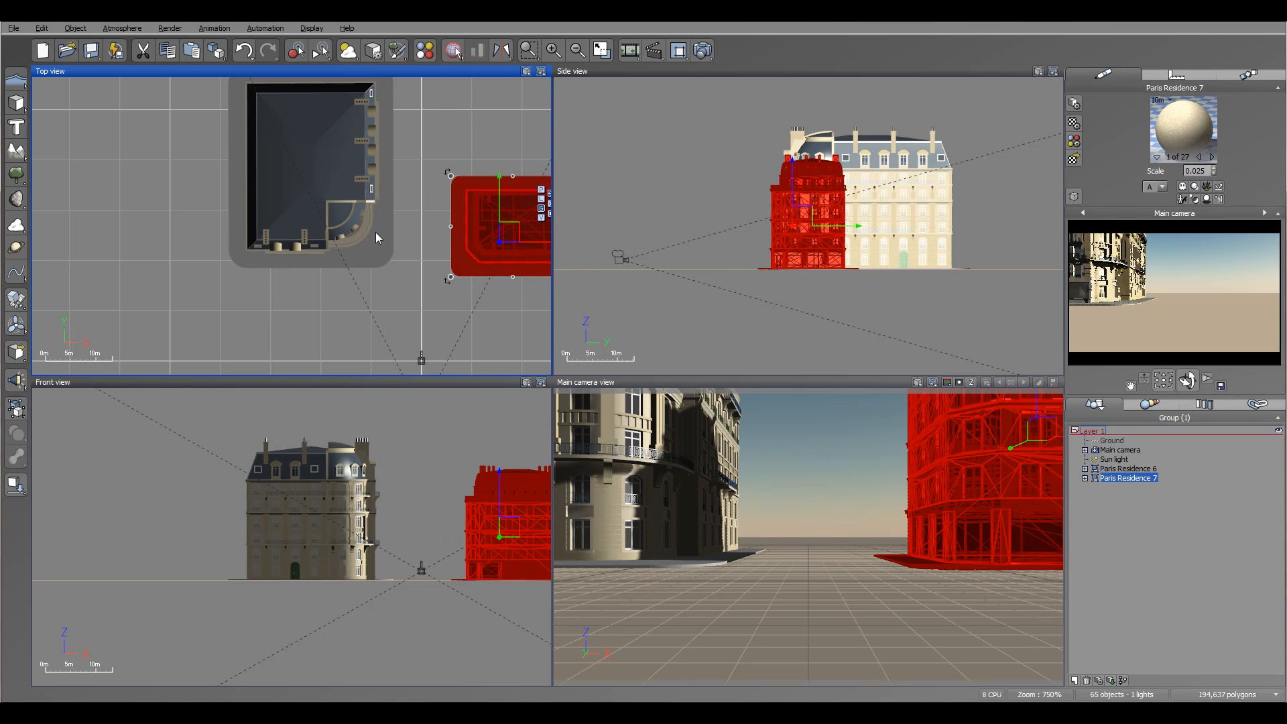
{"action": "scroll", "coordinate": [376, 231], "scroll_direction": "down", "scroll_amount": 3}
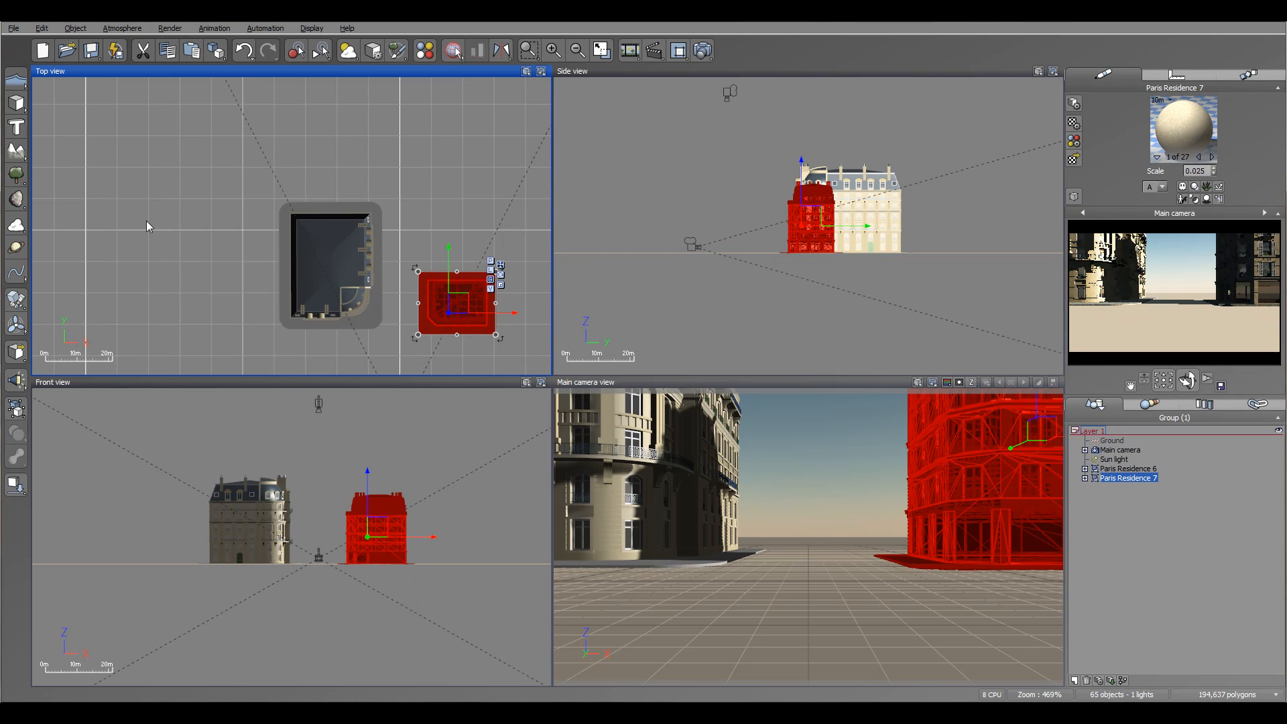
Load Paris Residence 4 from the historical large buildings collection.
{"action": "left_click", "coordinate": [13, 29]}
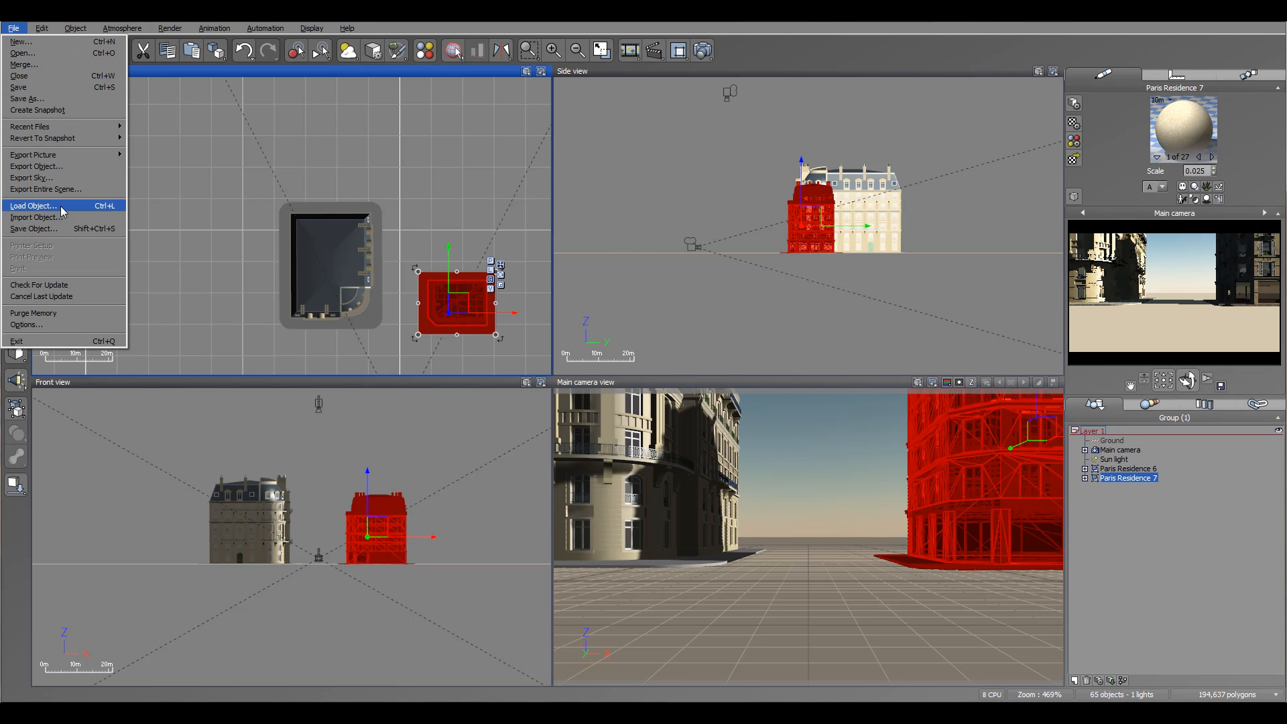
{"action": "left_click", "coordinate": [64, 202]}
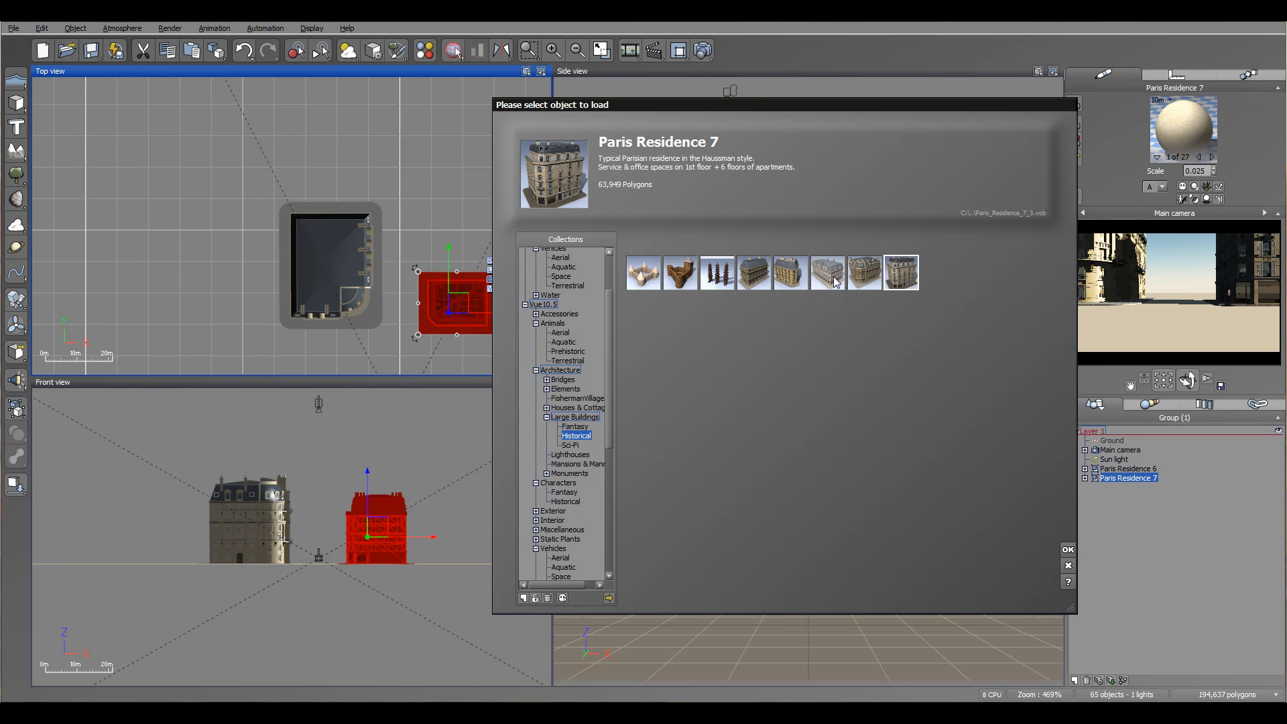
{"action": "left_click", "coordinate": [864, 272]}
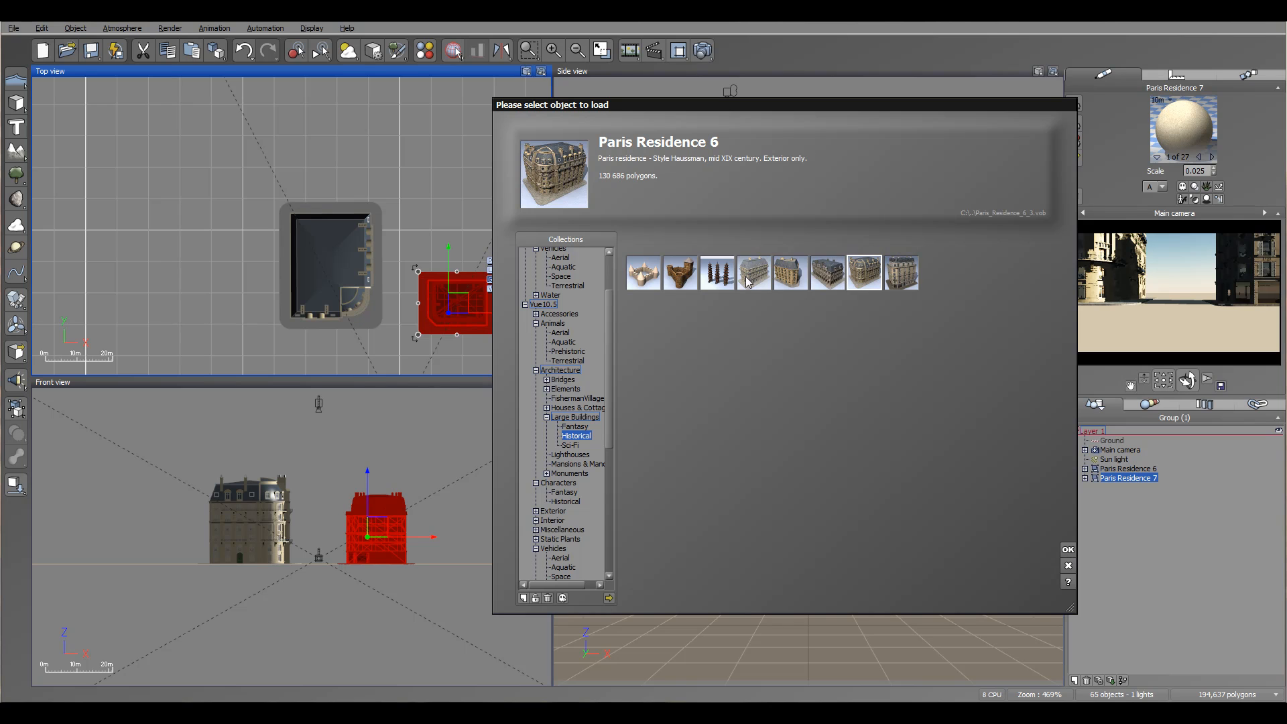
{"action": "left_click", "coordinate": [829, 274]}
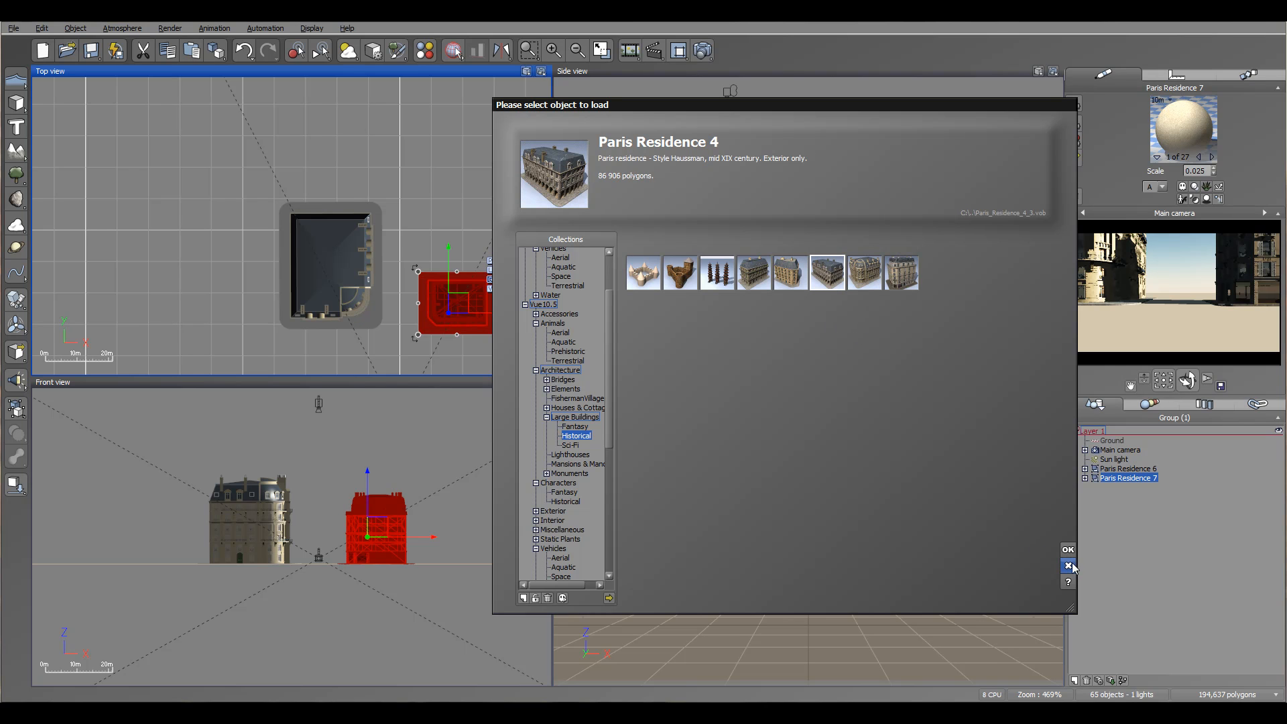
{"action": "key", "text": "Return"}
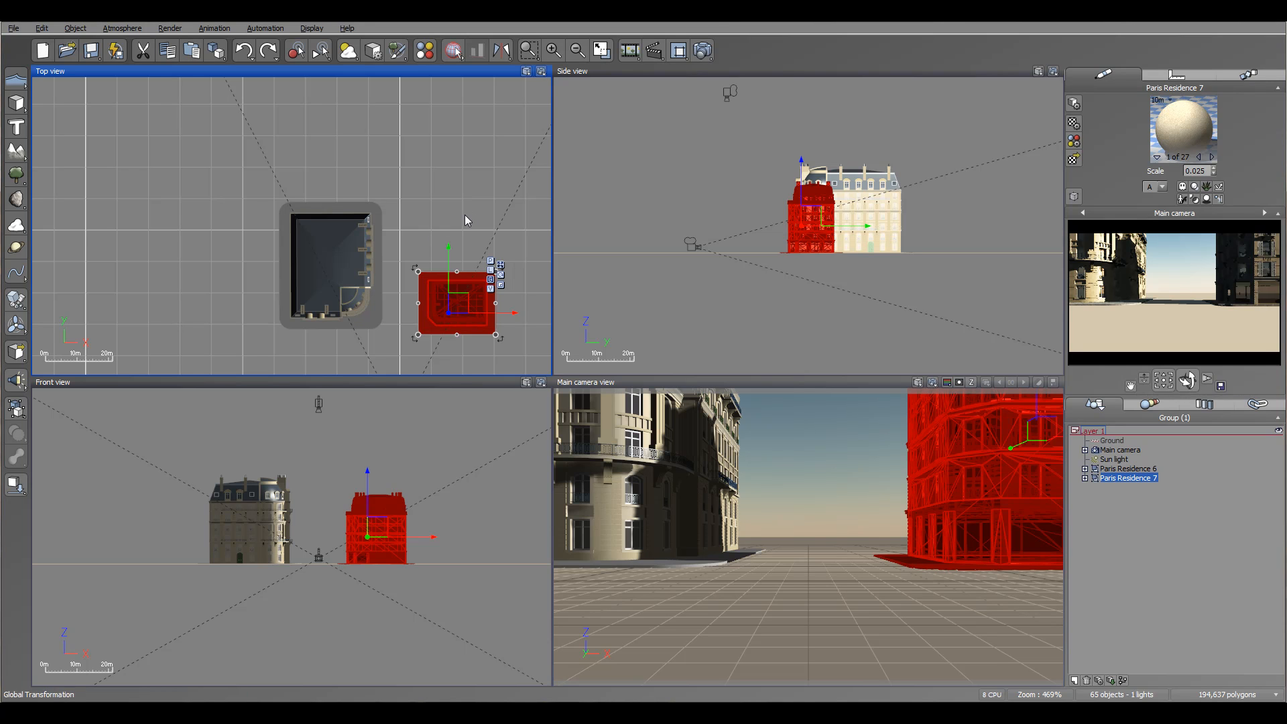
Rotate Paris Residence 4 about 90 degrees and place it on the ground directly behind Paris Residence 7.
{"action": "left_click_drag", "start_coordinate": [326, 210], "coordinate": [408, 267]}
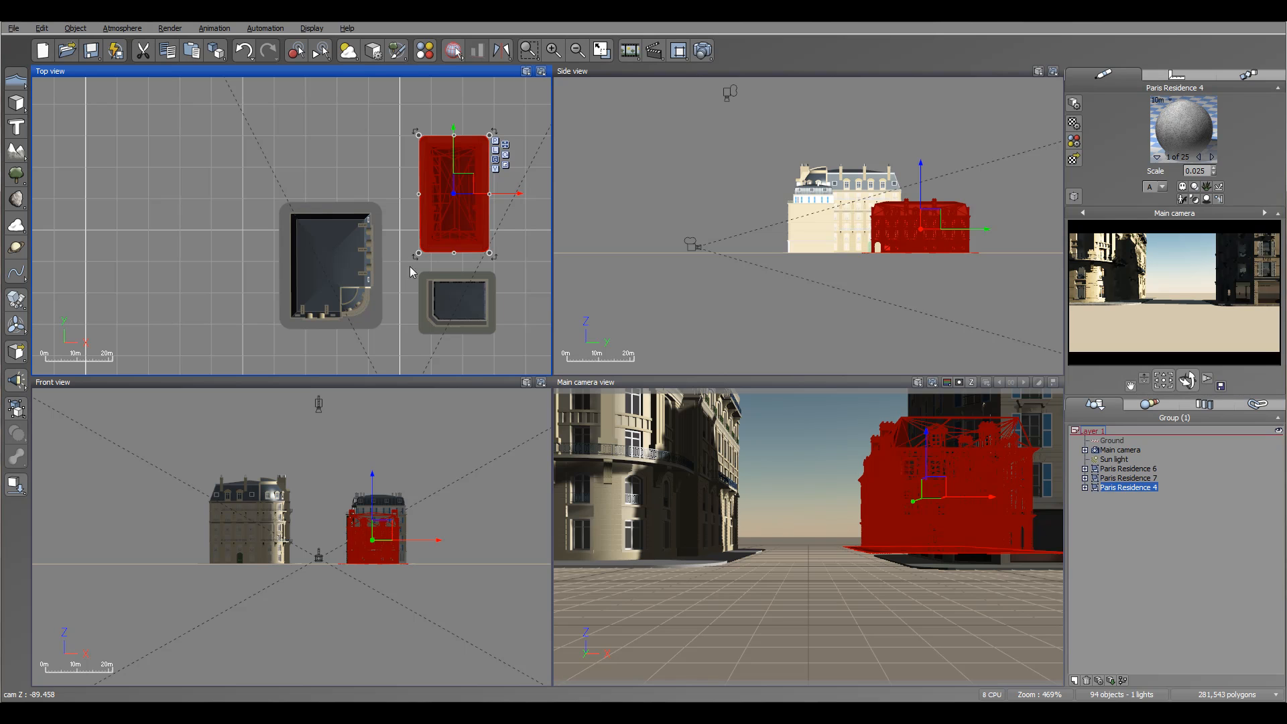
{"action": "left_click_drag", "start_coordinate": [928, 220], "coordinate": [934, 220]}
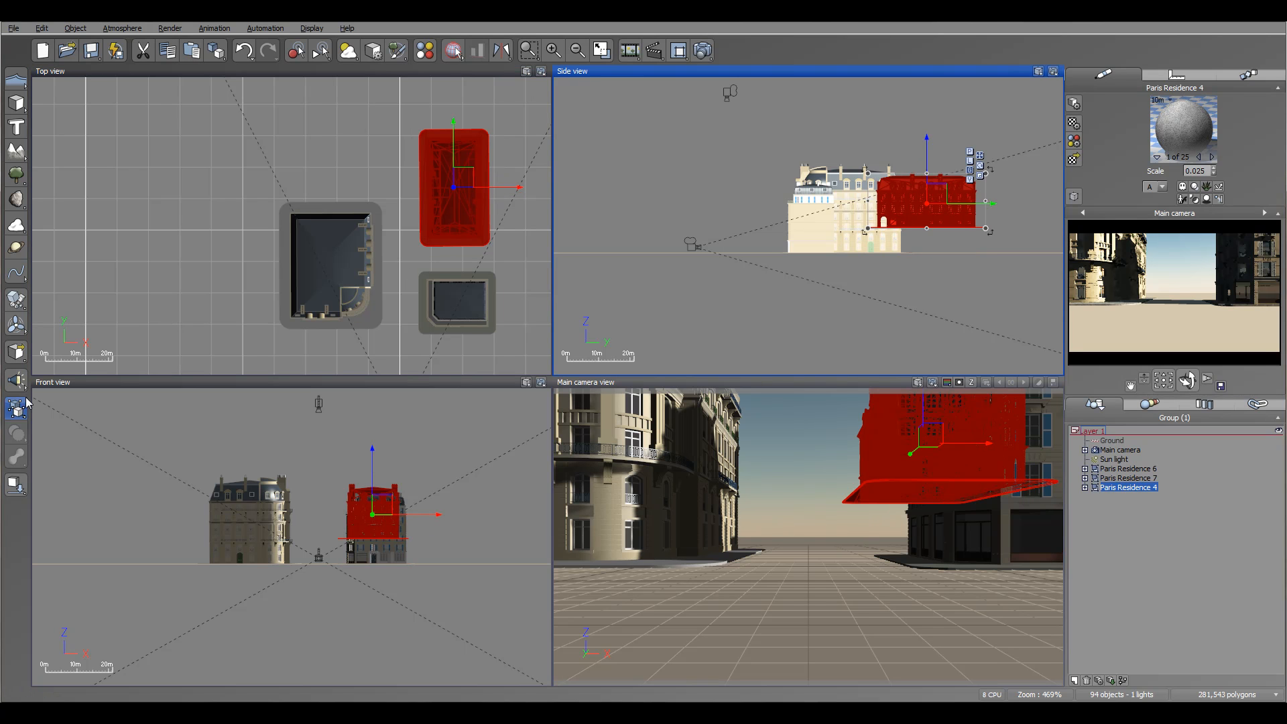
{"action": "left_click_drag", "start_coordinate": [463, 179], "coordinate": [467, 202]}
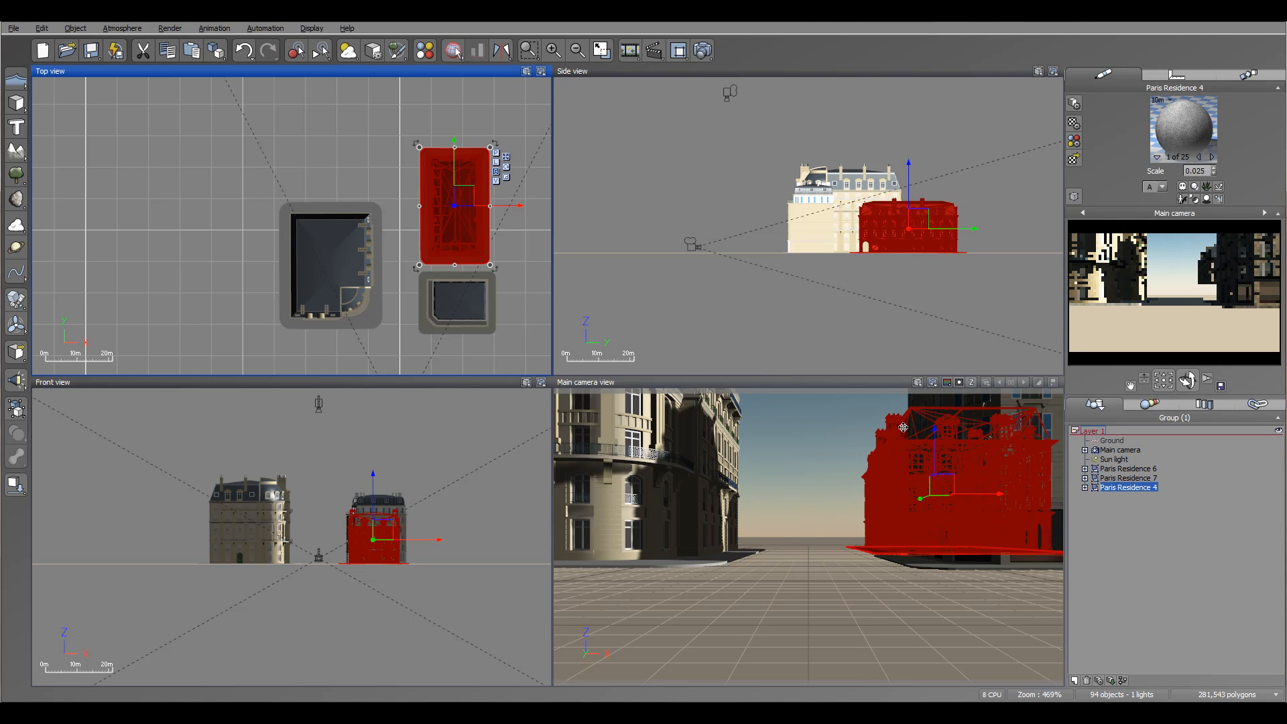
Move the main camera closer to Paris Residence 6 and turn it to look toward the buildings on the right.
{"action": "right_click_drag", "start_coordinate": [376, 264], "coordinate": [408, 191]}
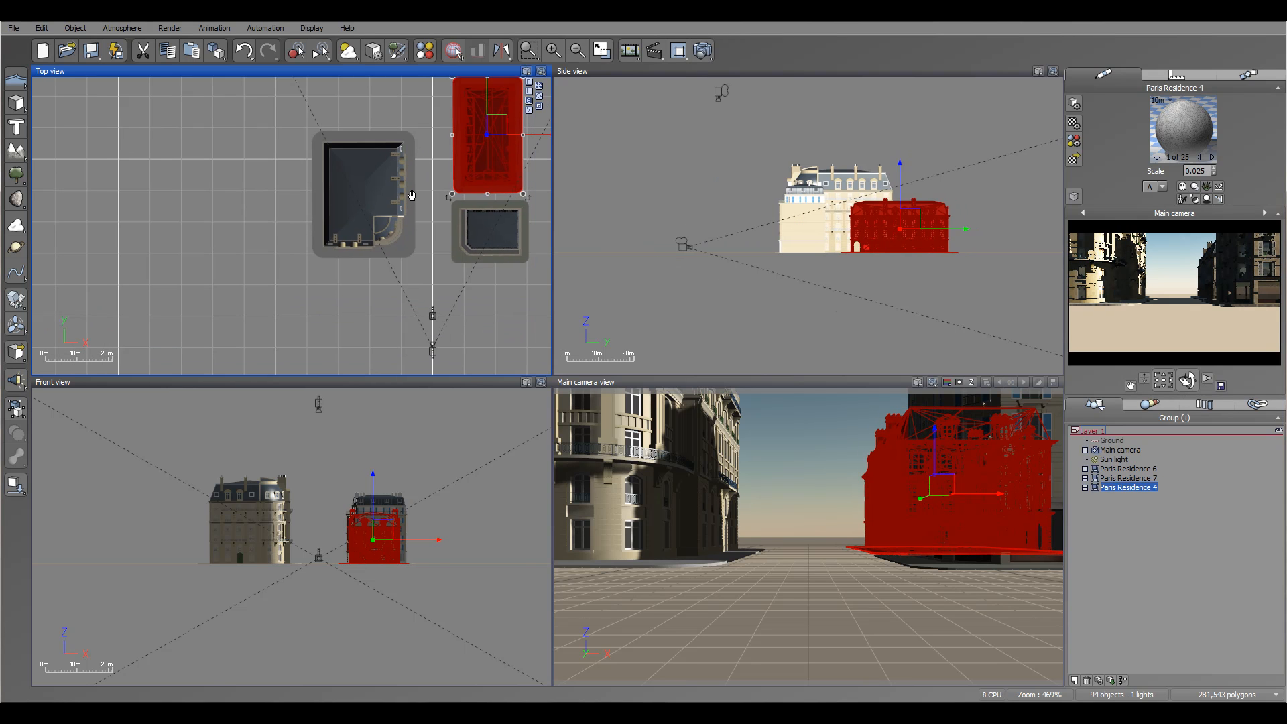
{"action": "left_click_drag", "start_coordinate": [390, 338], "coordinate": [494, 375]}
{"action": "left_click_drag", "start_coordinate": [442, 337], "coordinate": [410, 293]}
{"action": "left_click_drag", "start_coordinate": [1189, 382], "coordinate": [1235, 374]}
{"action": "mouse_move", "coordinate": [409, 295]}
{"action": "left_mouse_down"}
{"action": "mouse_move", "coordinate": [422, 295]}
{"action": "mouse_move", "coordinate": [404, 297]}
{"action": "left_mouse_up"}
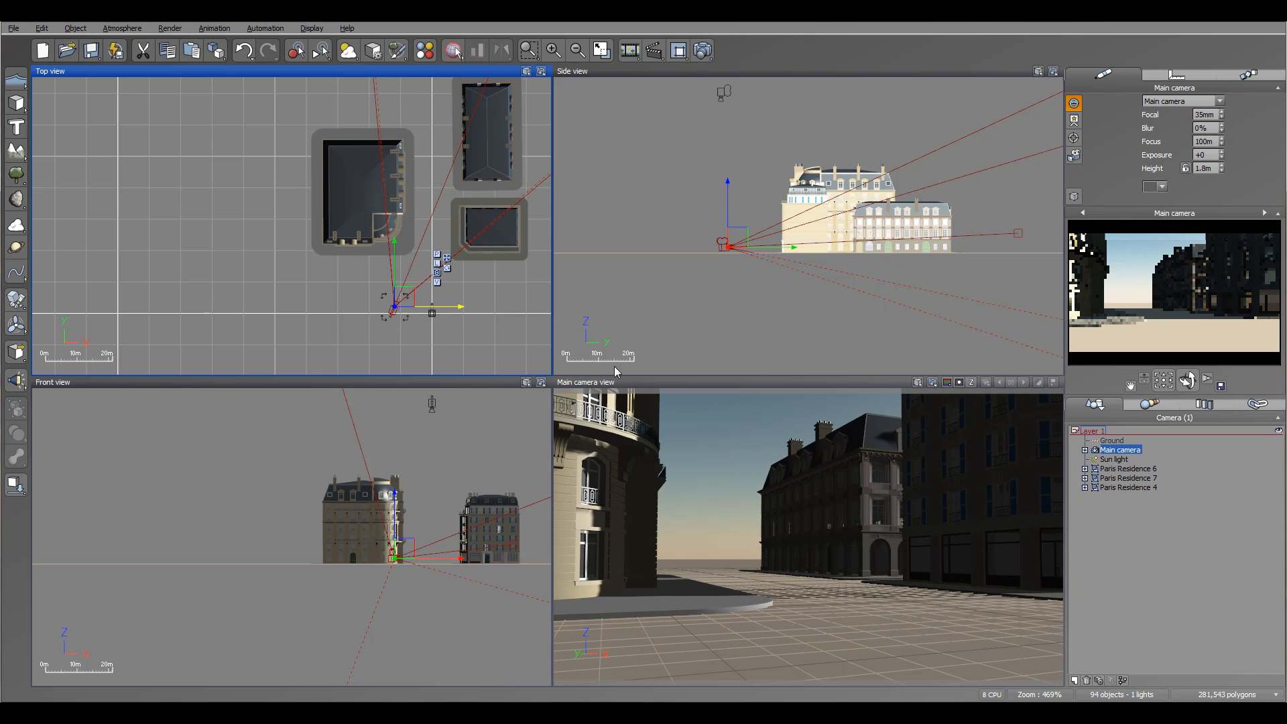
Move Paris Residence 7 across the street to the far left side of Paris Residence 6.
{"action": "right_click_drag", "start_coordinate": [432, 248], "coordinate": [368, 259]}
{"action": "left_click", "coordinate": [426, 240]}
{"action": "left_click_drag", "start_coordinate": [427, 239], "coordinate": [183, 237]}
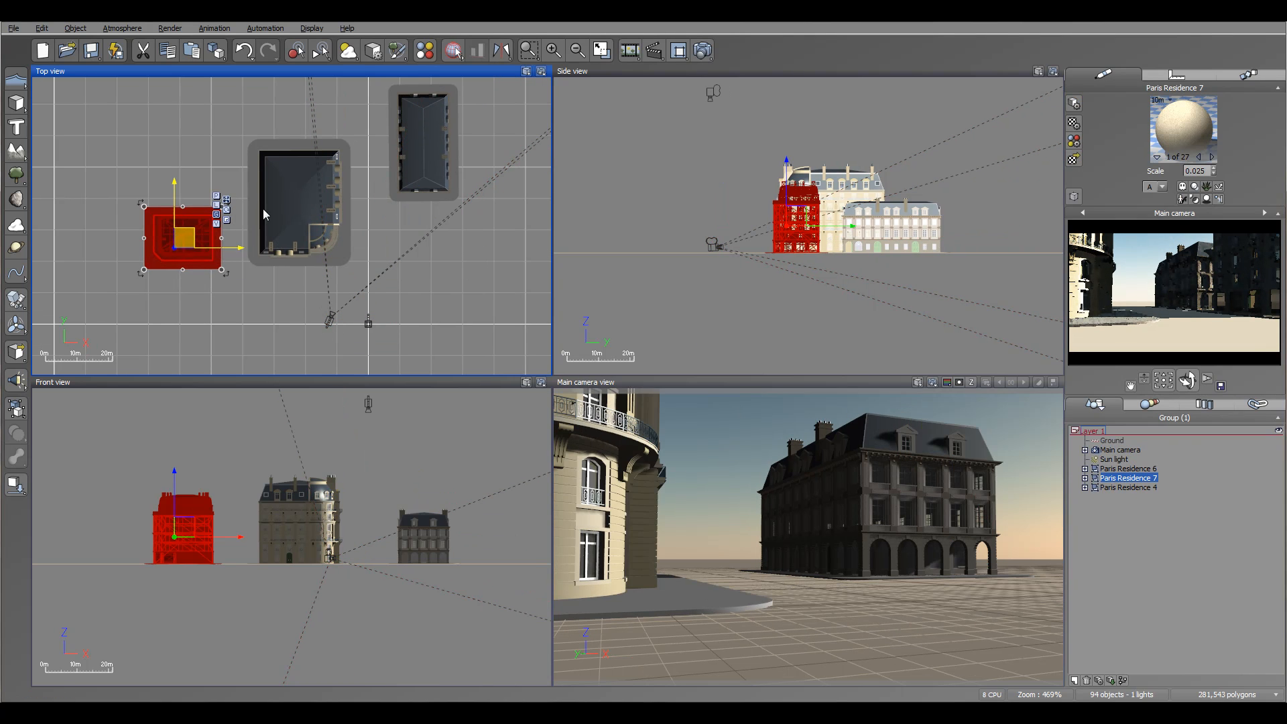
Move Paris Residence 6 to the right side of the street in front of Paris Residence 4, rotating it about 90 degrees.
{"action": "left_click", "coordinate": [263, 214]}
{"action": "left_click_drag", "start_coordinate": [264, 215], "coordinate": [359, 229]}
{"action": "left_click_drag", "start_coordinate": [454, 292], "coordinate": [347, 279]}
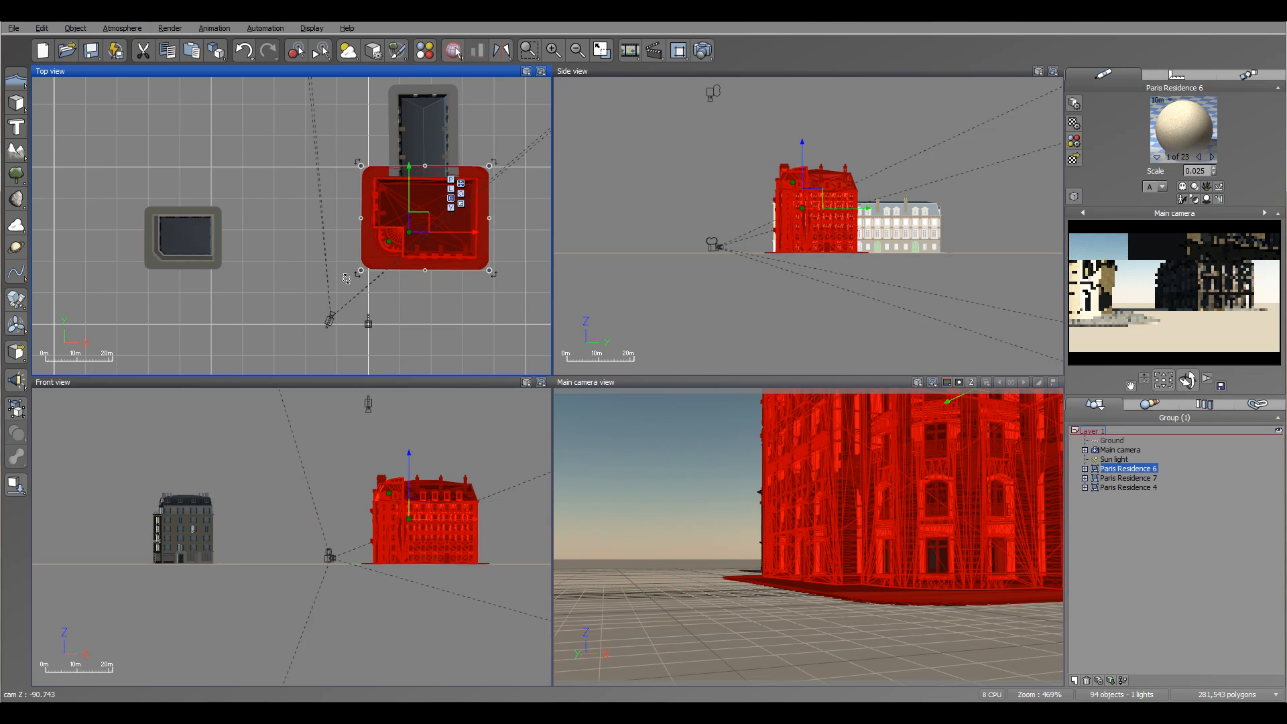
{"action": "left_click_drag", "start_coordinate": [421, 220], "coordinate": [441, 262]}
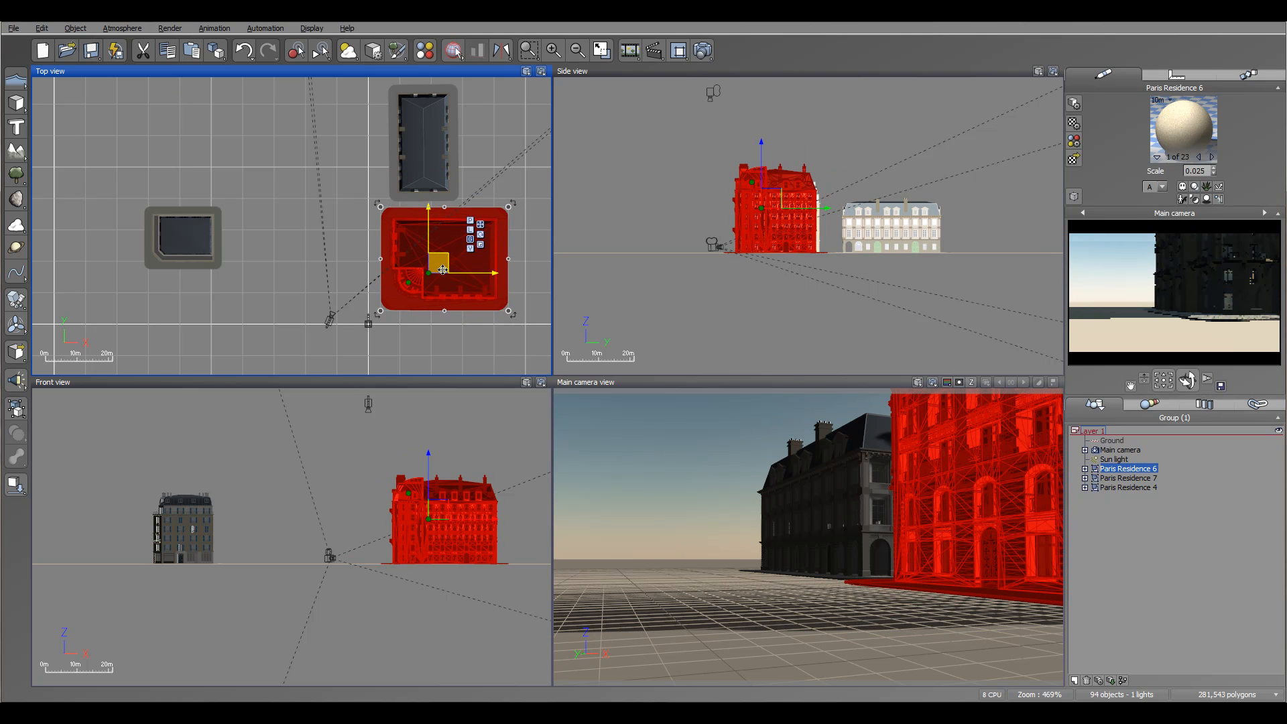
Pull the main camera back, farther away from the buildings.
{"action": "right_click_drag", "start_coordinate": [364, 333], "coordinate": [370, 267]}
{"action": "left_click_drag", "start_coordinate": [314, 239], "coordinate": [337, 308]}
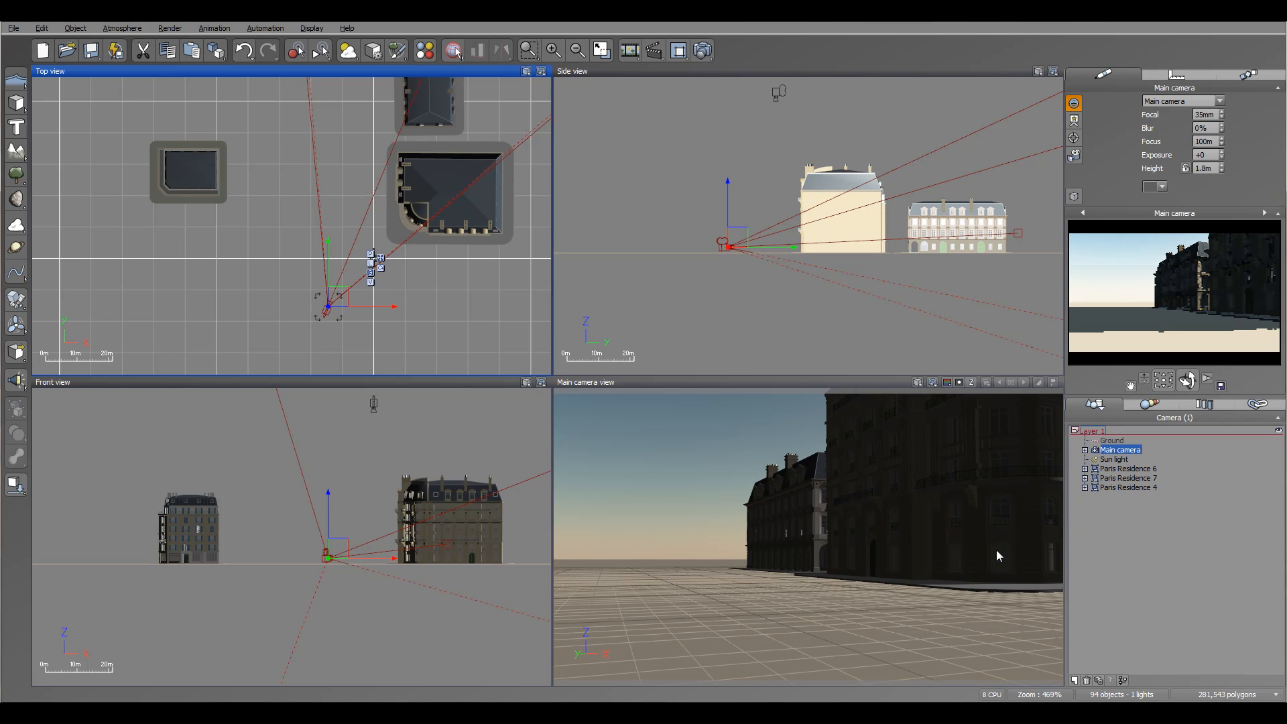
Rotate Paris Residence 7 about a quarter turn and place it on the left side of the street, opposite Paris Residence 6.
{"action": "left_click", "coordinate": [201, 172]}
{"action": "left_click_drag", "start_coordinate": [201, 172], "coordinate": [339, 230]}
{"action": "right_click_drag", "start_coordinate": [391, 216], "coordinate": [400, 260]}
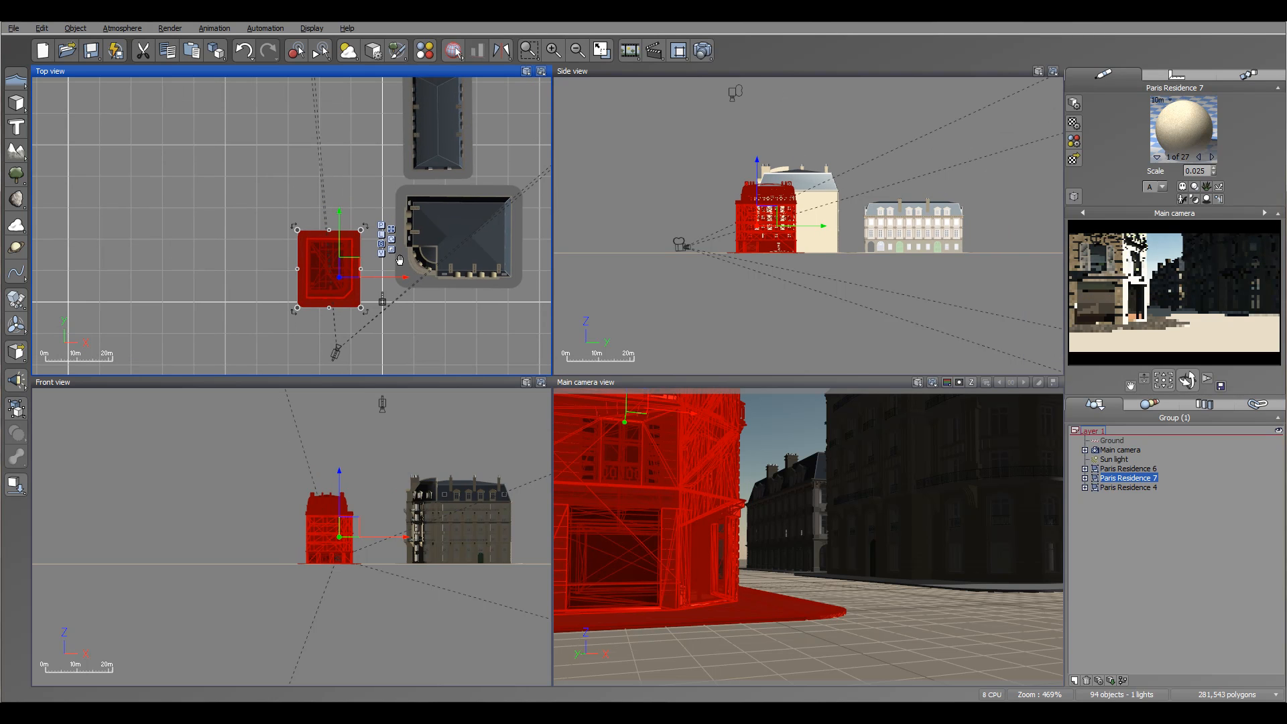
{"action": "mouse_move", "coordinate": [347, 266]}
{"action": "left_mouse_down"}
{"action": "mouse_move", "coordinate": [341, 245]}
{"action": "mouse_move", "coordinate": [355, 245]}
{"action": "left_mouse_up"}
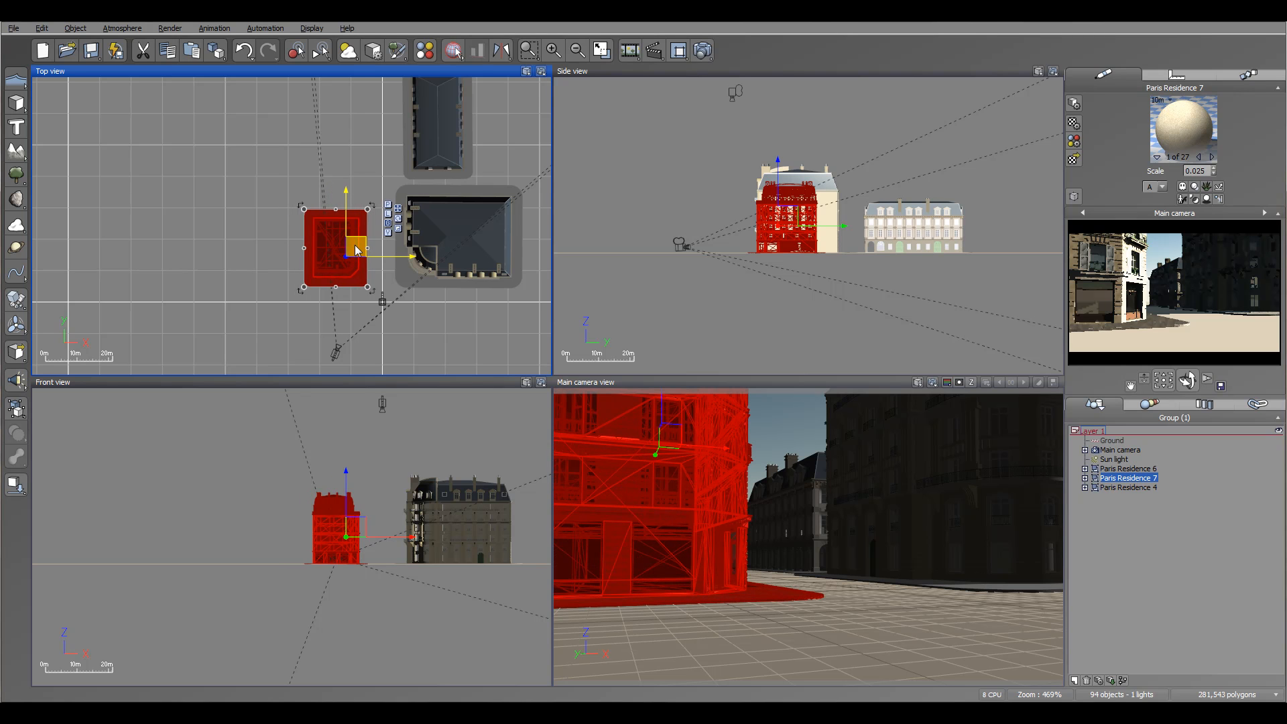
{"action": "right_click_drag", "start_coordinate": [280, 164], "coordinate": [274, 191]}
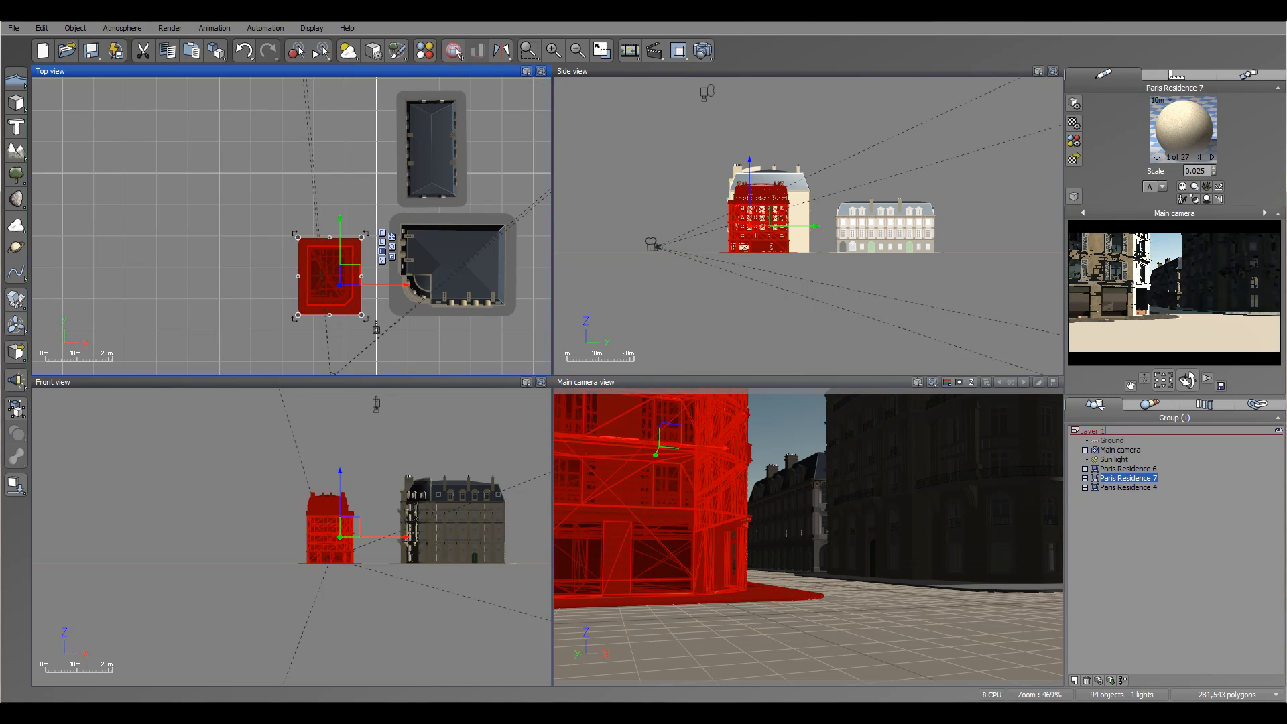
Load Paris Residence 3 from the historical buildings collection and move it up the street to the far left of Paris Residence 4.
{"action": "left_click", "coordinate": [13, 30]}
{"action": "left_click", "coordinate": [71, 208]}
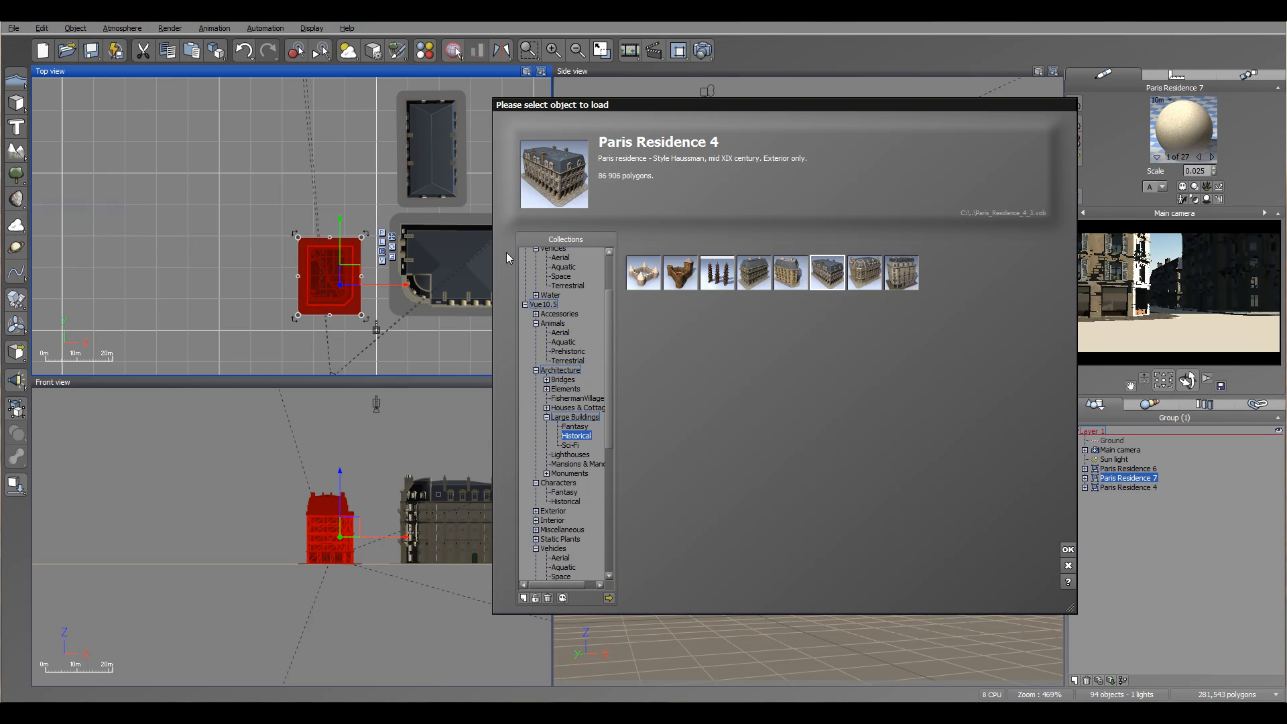
{"action": "left_click", "coordinate": [788, 281]}
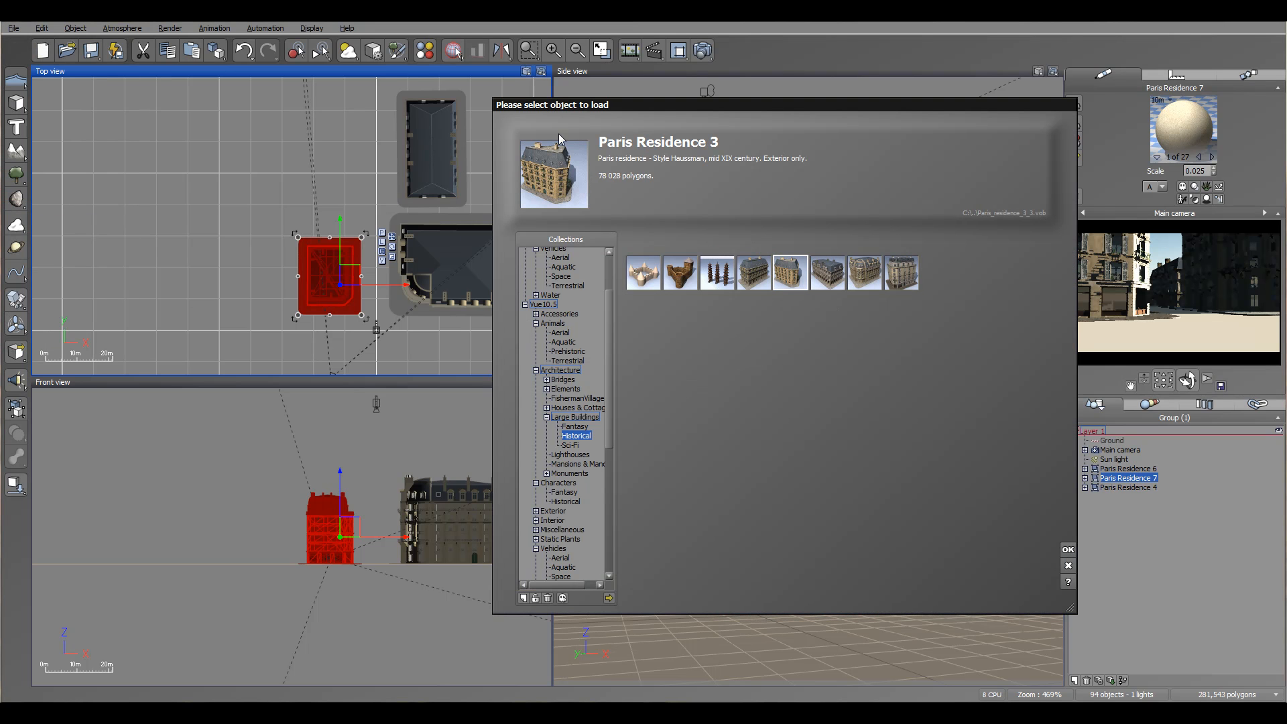
{"action": "left_click", "coordinate": [1068, 550]}
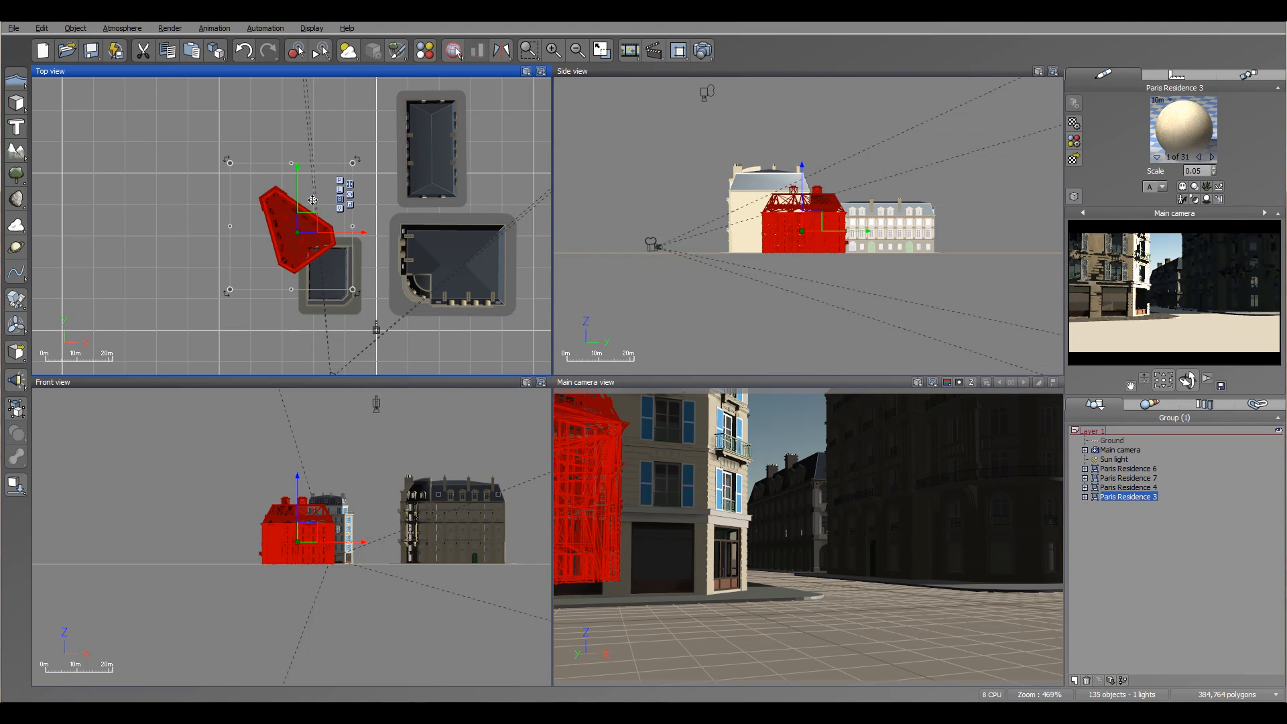
{"action": "left_click_drag", "start_coordinate": [358, 194], "coordinate": [386, 105]}
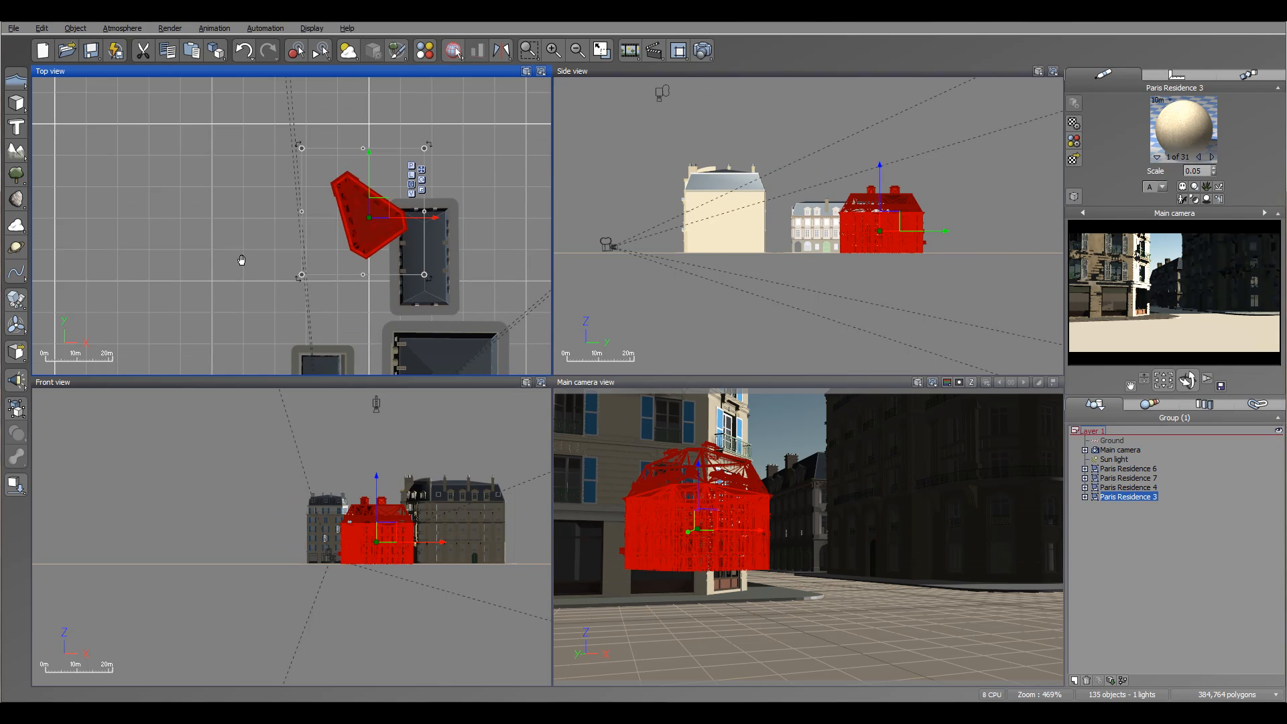
{"action": "left_click_drag", "start_coordinate": [430, 296], "coordinate": [333, 140]}
{"action": "left_click_drag", "start_coordinate": [339, 187], "coordinate": [344, 181]}
Move the main camera right toward the middle of the street and re-aim it down the street between the buildings.
{"action": "right_click_drag", "start_coordinate": [409, 306], "coordinate": [378, 184]}
{"action": "right_click_drag", "start_coordinate": [316, 368], "coordinate": [330, 272]}
{"action": "left_click", "coordinate": [295, 313]}
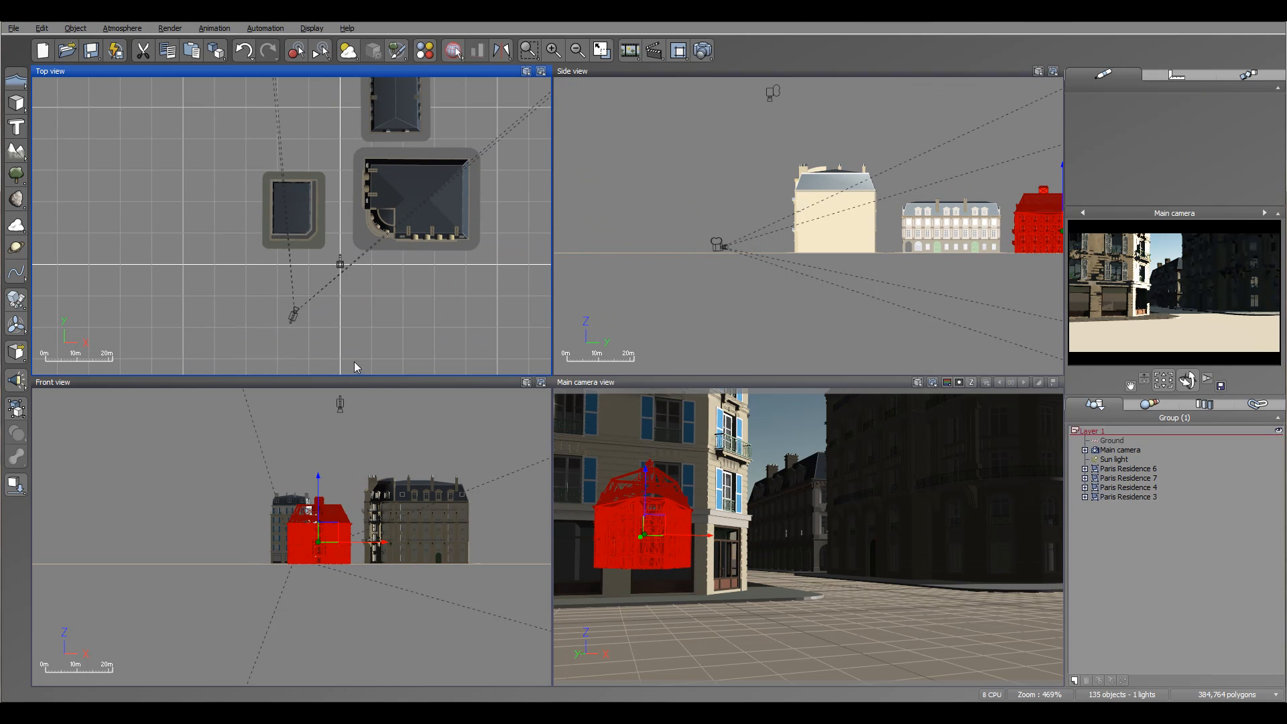
{"action": "mouse_move", "coordinate": [301, 306]}
{"action": "left_mouse_down"}
{"action": "mouse_move", "coordinate": [328, 315]}
{"action": "mouse_move", "coordinate": [324, 300]}
{"action": "left_mouse_up"}
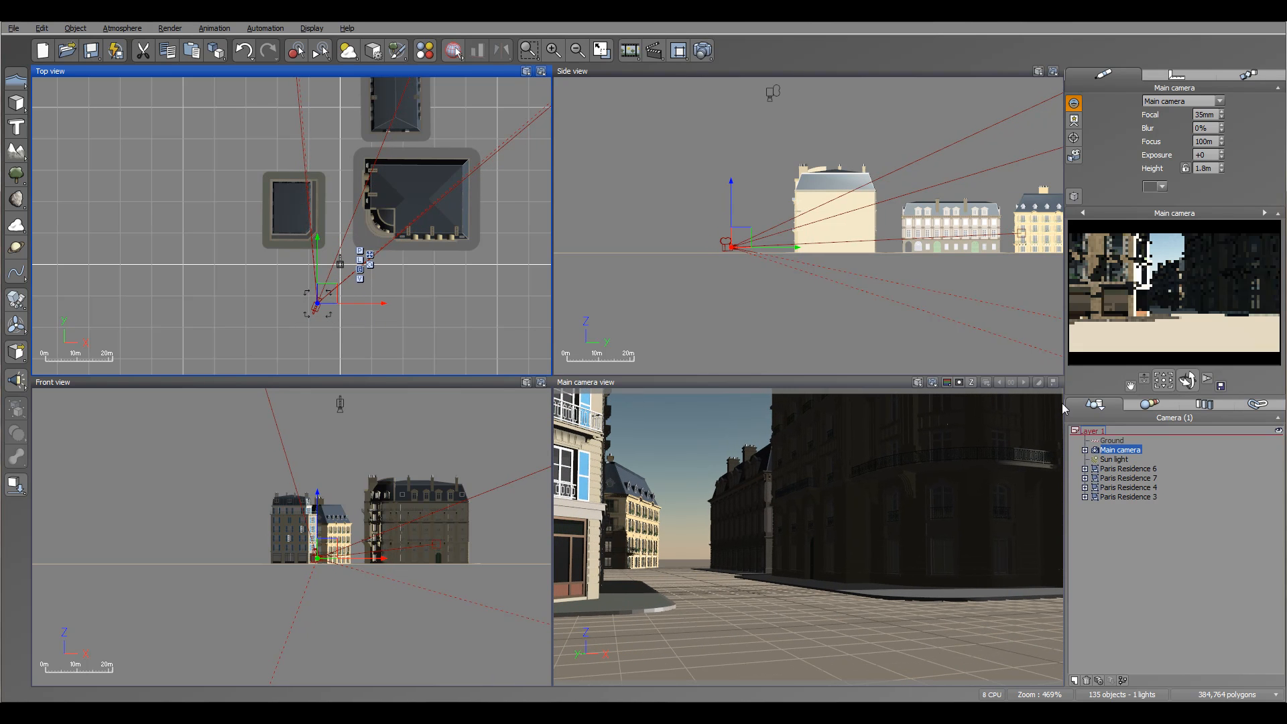
{"action": "left_click_drag", "start_coordinate": [1179, 383], "coordinate": [943, 540]}
Rotate Paris Residence 3 so its narrow end faces the camera and place it beyond Paris Residence 4 at the street's far end.
{"action": "right_click_drag", "start_coordinate": [423, 177], "coordinate": [470, 348]}
{"action": "left_click", "coordinate": [382, 167]}
{"action": "left_click_drag", "start_coordinate": [374, 137], "coordinate": [380, 117]}
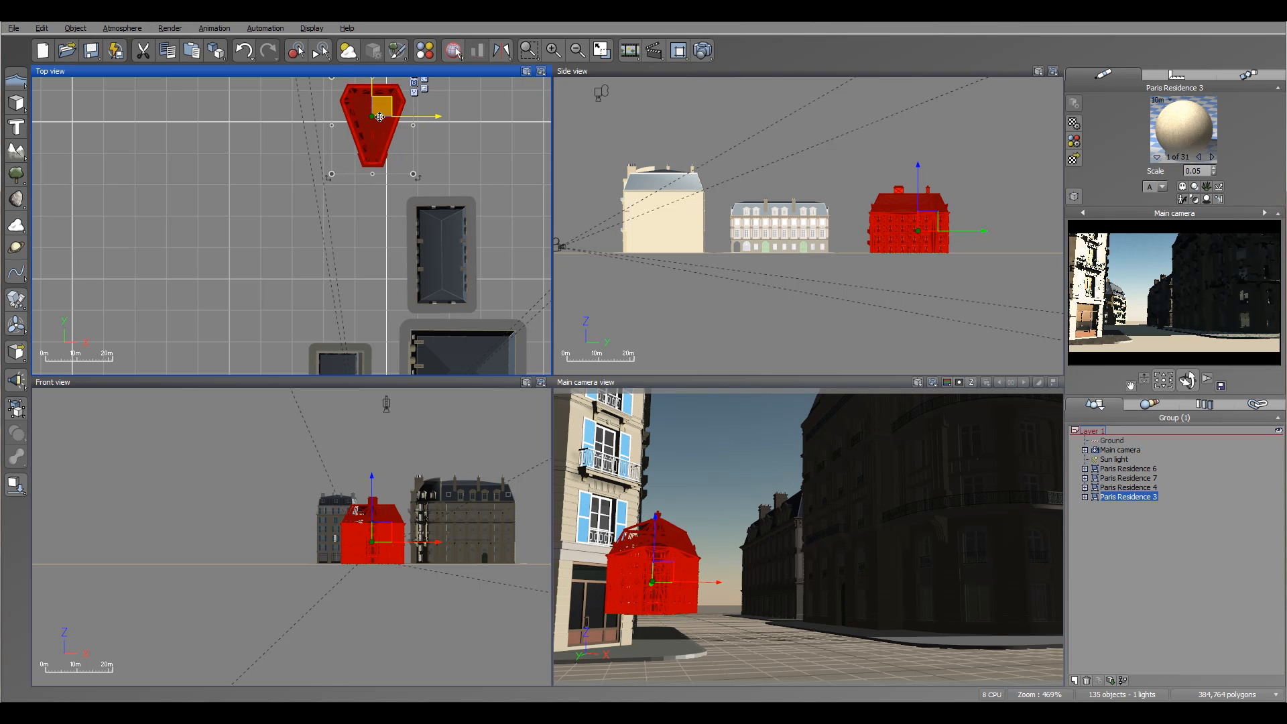
Load Paris Residence 1 and place it beyond Paris Residence 3, on the right side of the street.
{"action": "right_click_drag", "start_coordinate": [326, 164], "coordinate": [281, 205]}
{"action": "left_click", "coordinate": [13, 28]}
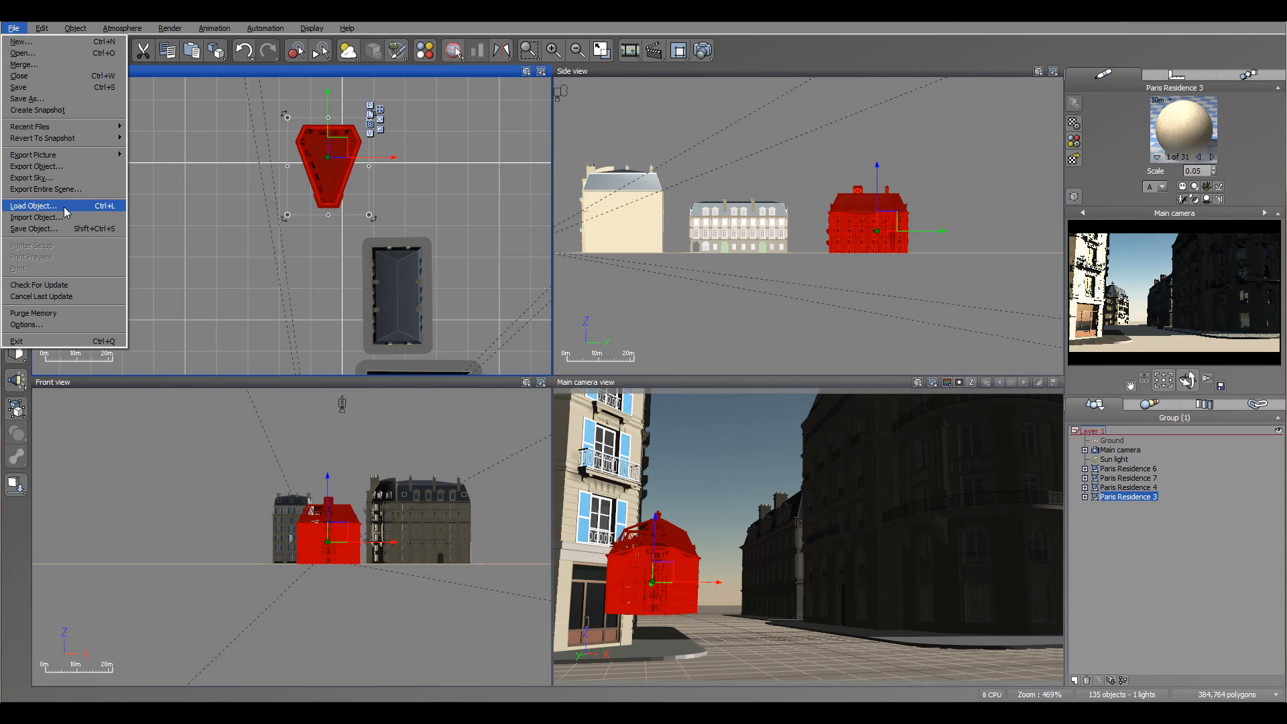
{"action": "left_click", "coordinate": [40, 205]}
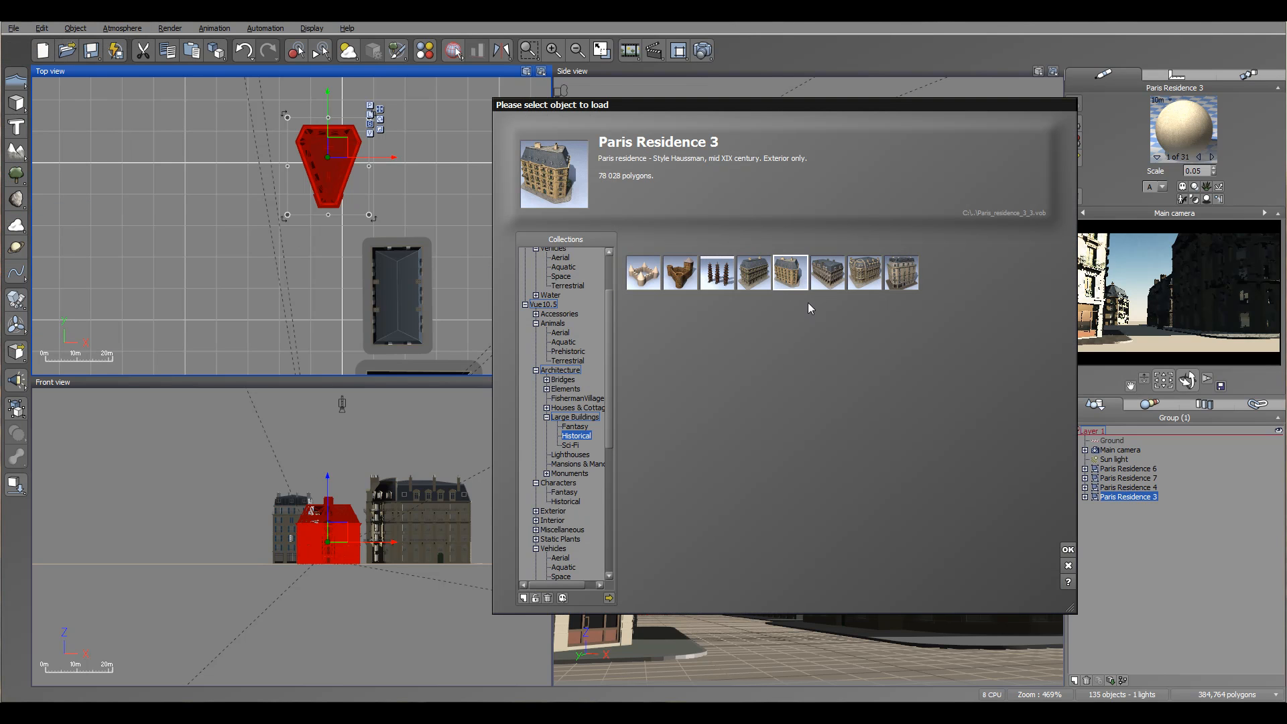
{"action": "left_click", "coordinate": [753, 272]}
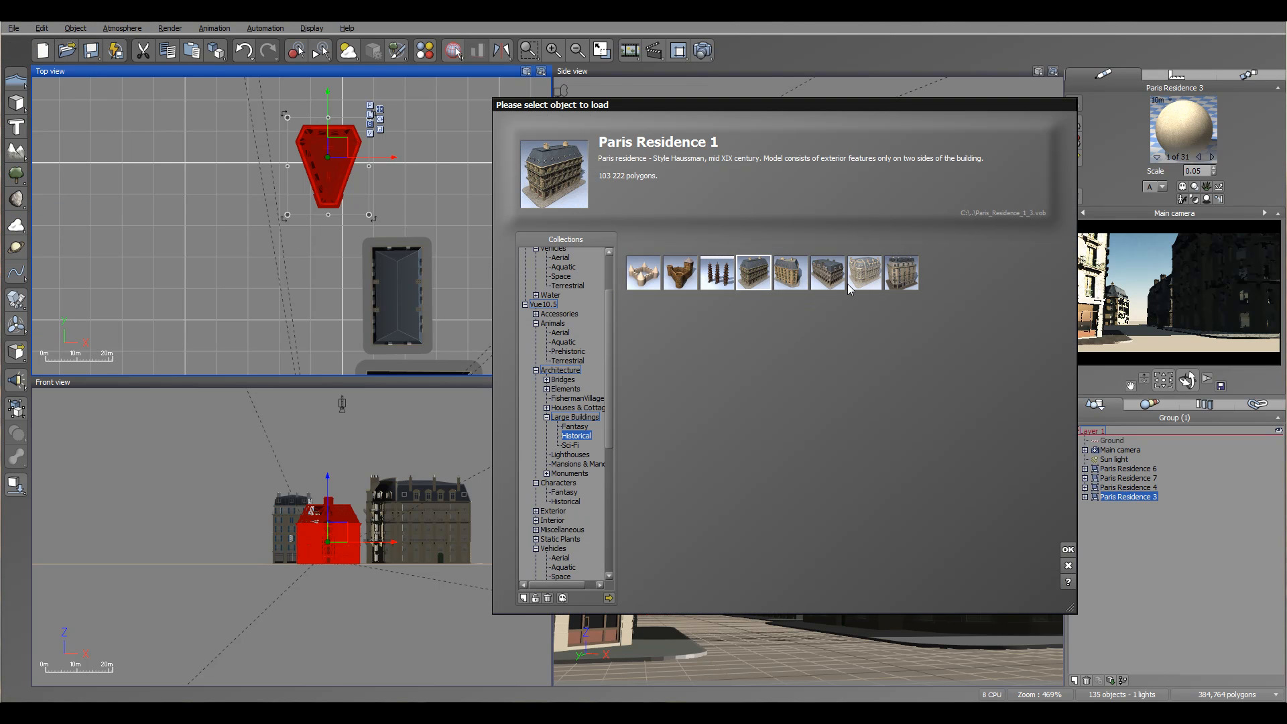
{"action": "left_click", "coordinate": [1069, 550]}
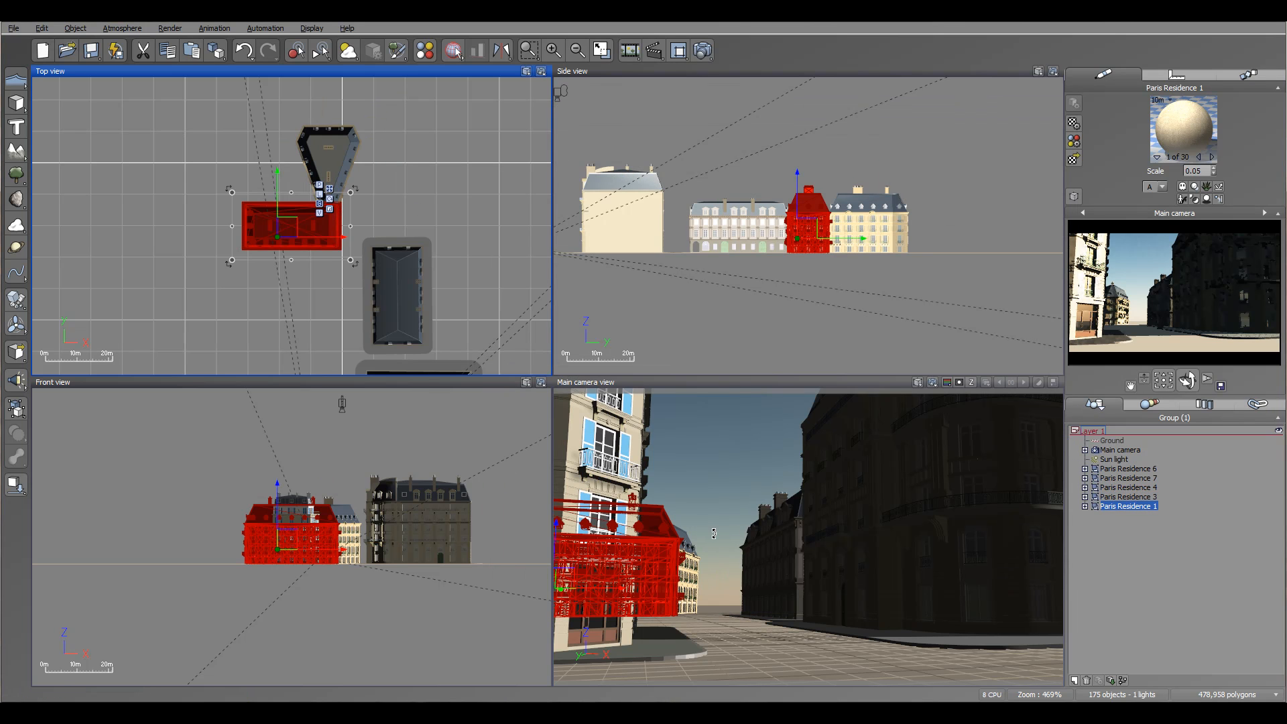
{"action": "mouse_move", "coordinate": [405, 101]}
{"action": "left_mouse_down"}
{"action": "mouse_move", "coordinate": [390, 108]}
{"action": "mouse_move", "coordinate": [417, 91]}
{"action": "mouse_move", "coordinate": [397, 95]}
{"action": "left_mouse_up"}
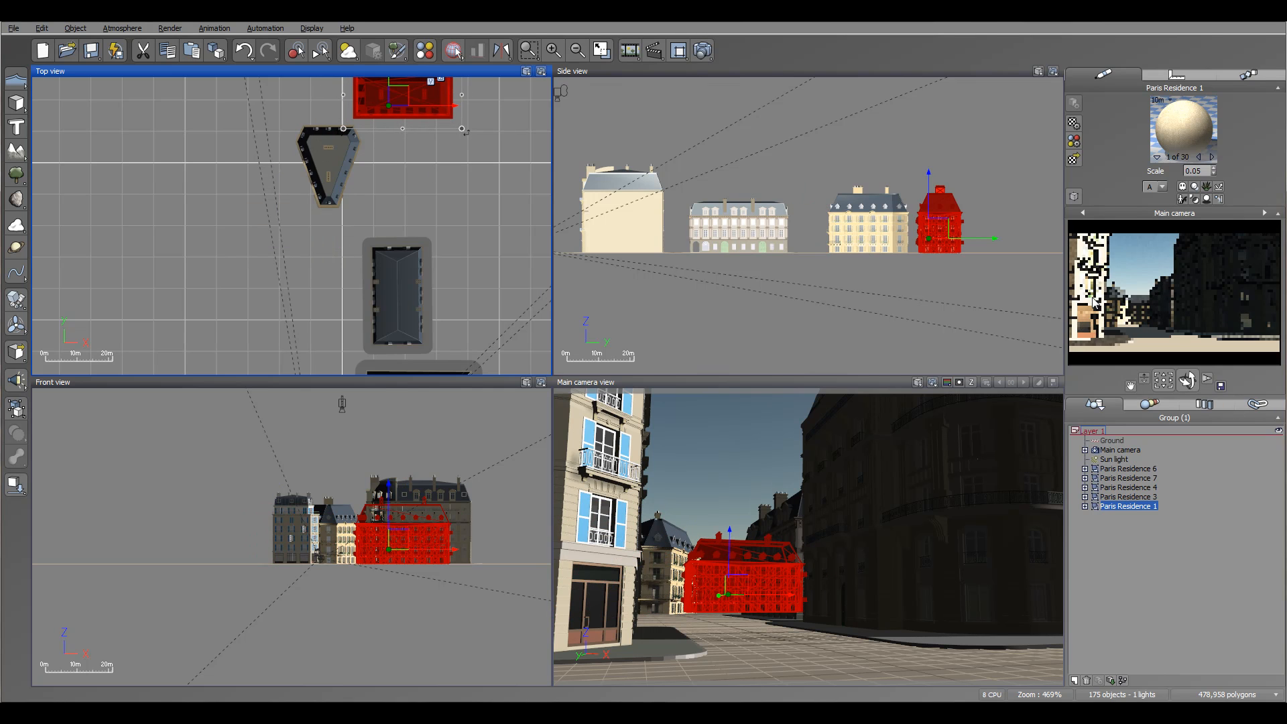
Shift Paris Residence 6 slightly left to narrow the street between it and Paris Residence 7.
{"action": "right_click_drag", "start_coordinate": [402, 225], "coordinate": [377, 107]}
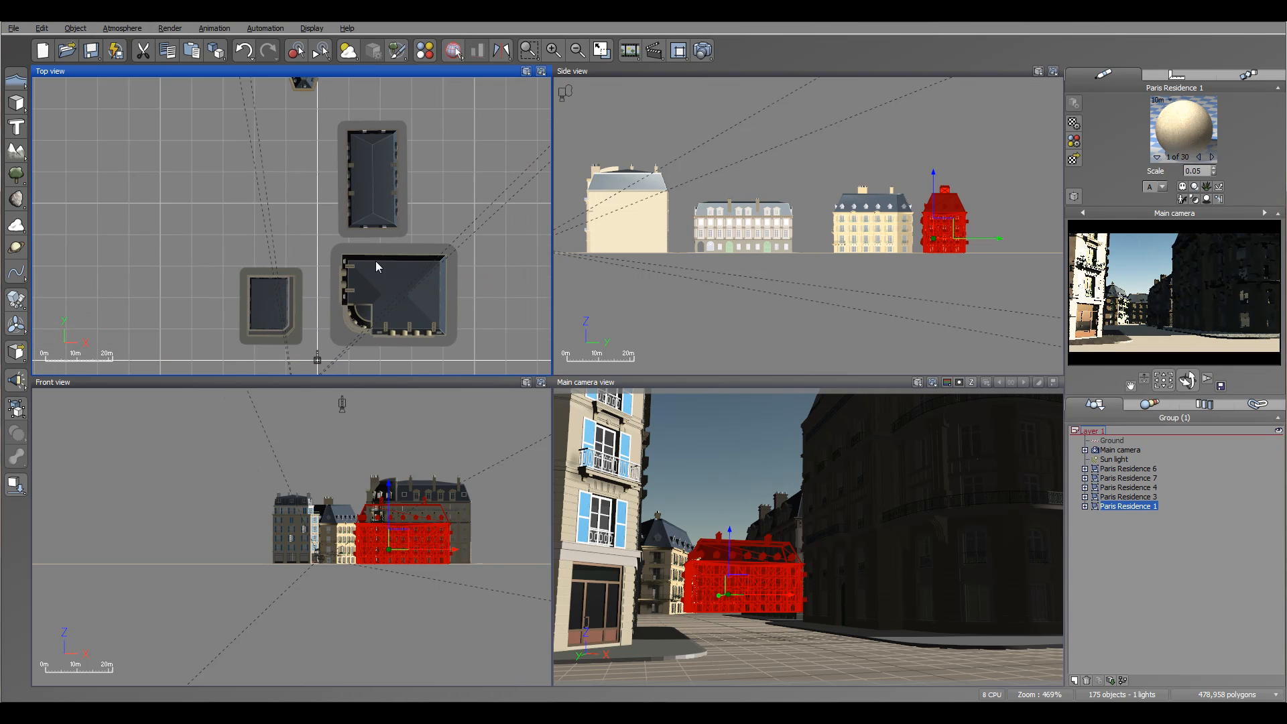
{"action": "right_click_drag", "start_coordinate": [375, 265], "coordinate": [416, 173]}
{"action": "scroll", "coordinate": [319, 228], "scroll_direction": "up", "scroll_amount": 2}
{"action": "right_click_drag", "start_coordinate": [439, 291], "coordinate": [422, 255]}
{"action": "right_click_drag", "start_coordinate": [429, 196], "coordinate": [429, 234]}
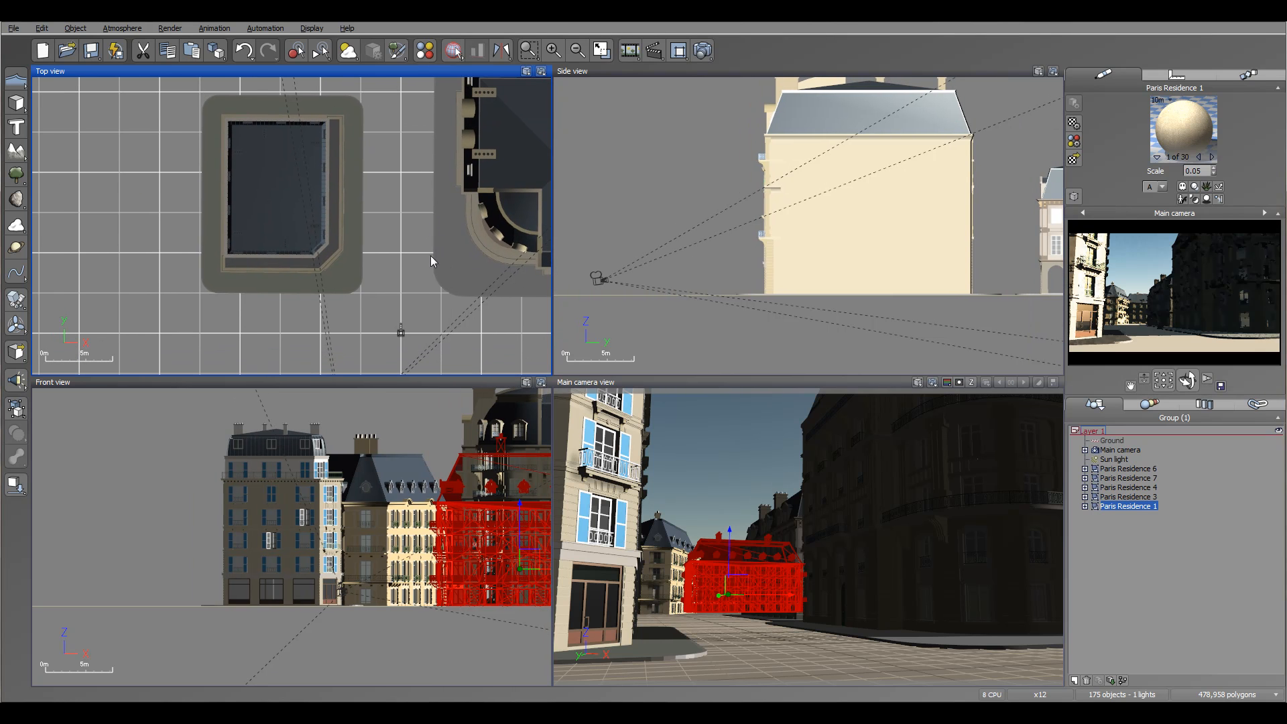
{"action": "left_click", "coordinate": [350, 235]}
{"action": "left_click", "coordinate": [490, 203]}
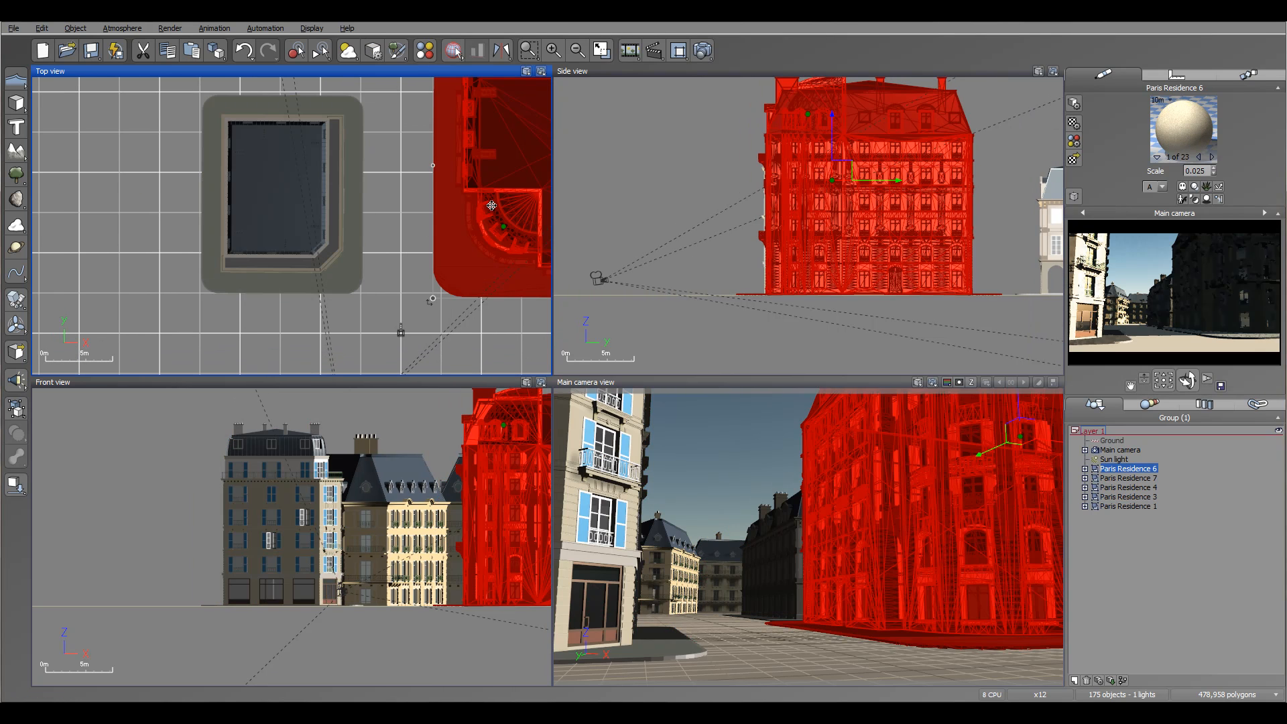
{"action": "right_click_drag", "start_coordinate": [486, 191], "coordinate": [454, 237]}
{"action": "left_click_drag", "start_coordinate": [536, 248], "coordinate": [515, 251]}
Shift Paris Residence 4 left to line it up with Paris Residence 6 along the street.
{"action": "right_click_drag", "start_coordinate": [286, 210], "coordinate": [263, 340]}
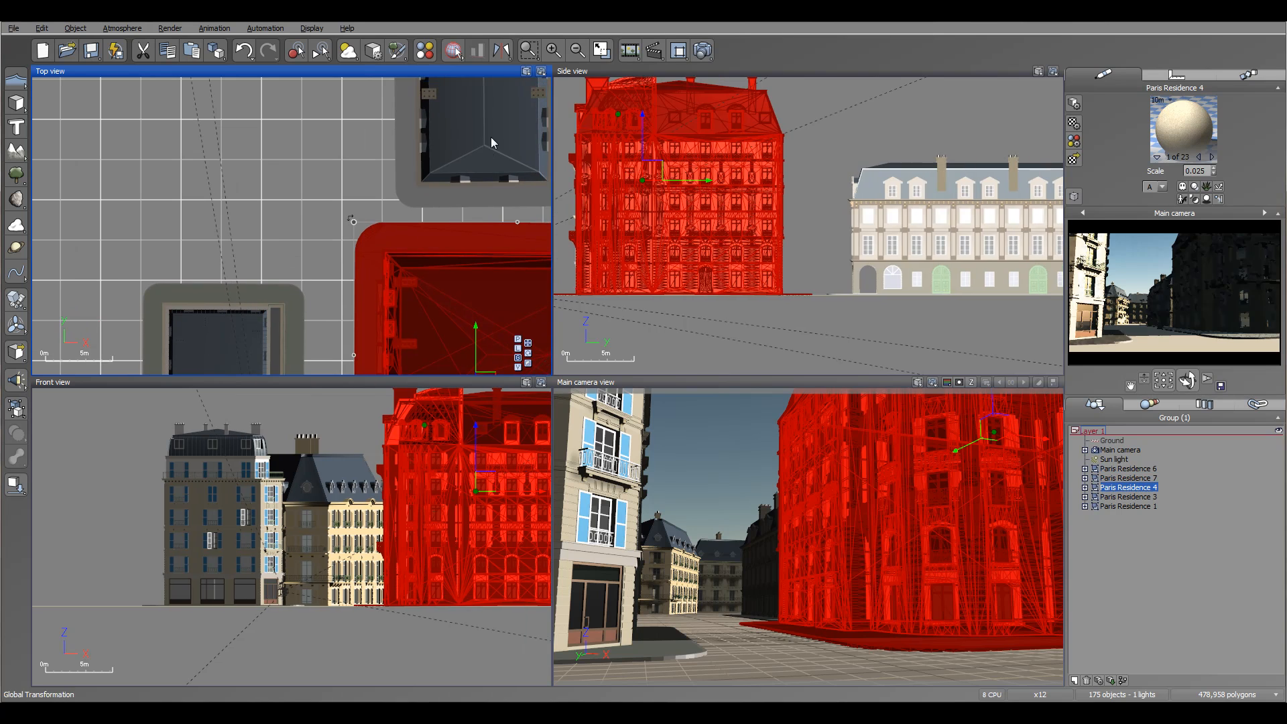
{"action": "left_click", "coordinate": [494, 133]}
{"action": "left_click_drag", "start_coordinate": [494, 132], "coordinate": [458, 133]}
Nudge Paris Residence 3 slightly left at the far end of the street.
{"action": "right_click_drag", "start_coordinate": [322, 162], "coordinate": [326, 227]}
{"action": "scroll", "coordinate": [326, 227], "scroll_direction": "down", "scroll_amount": 5}
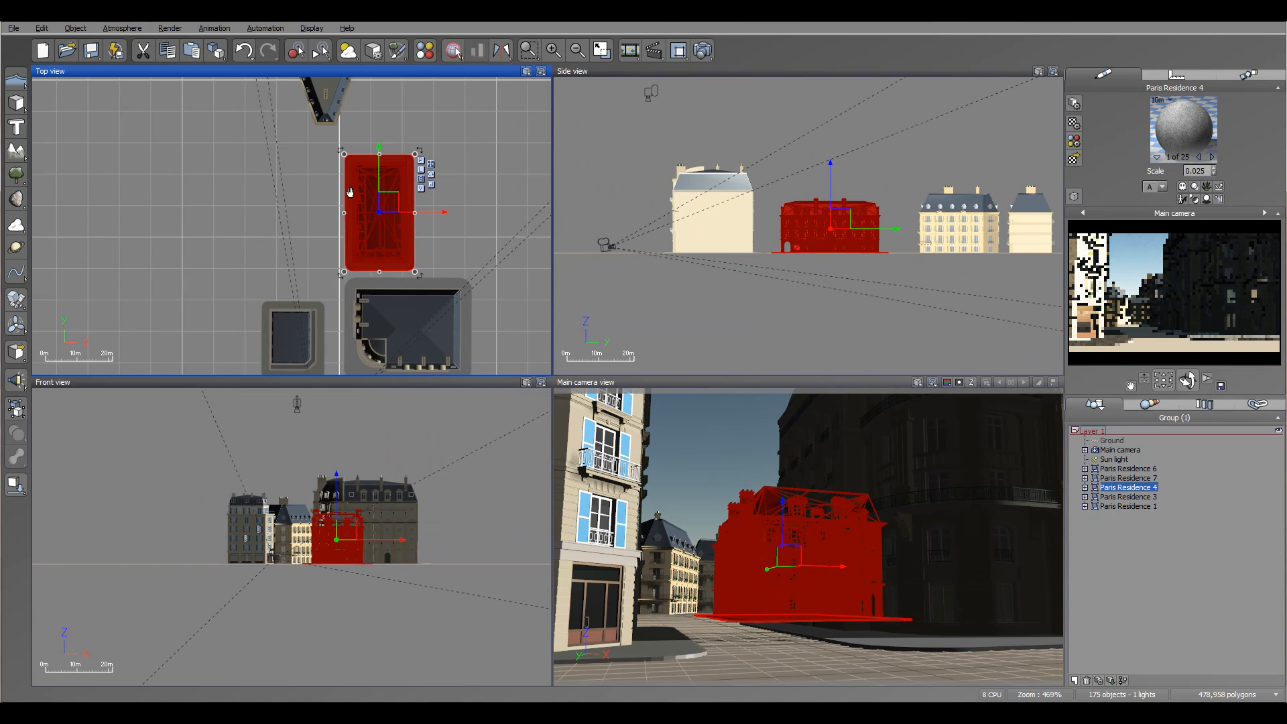
{"action": "left_click", "coordinate": [348, 127]}
{"action": "left_click_drag", "start_coordinate": [347, 127], "coordinate": [335, 143]}
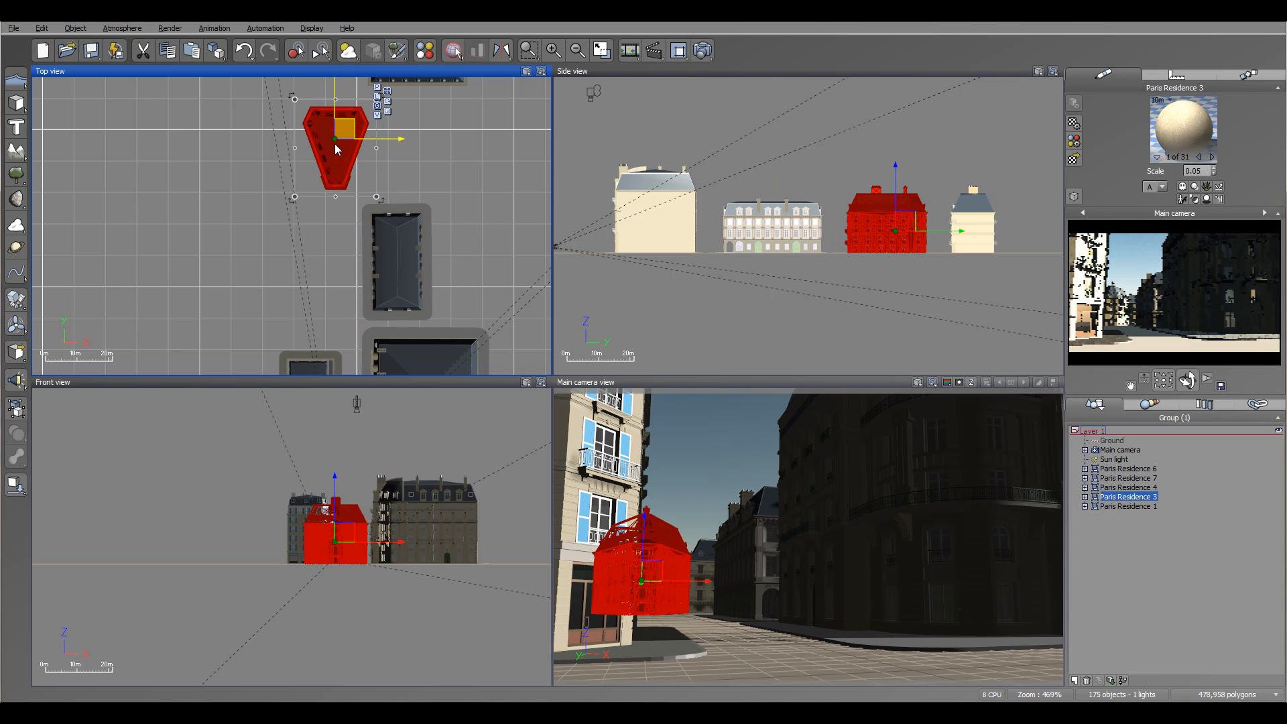
Move Paris Residence 1 closer, directly behind Paris Residence 4 and beside Paris Residence 3.
{"action": "right_click_drag", "start_coordinate": [415, 144], "coordinate": [384, 234]}
{"action": "left_click", "coordinate": [400, 151]}
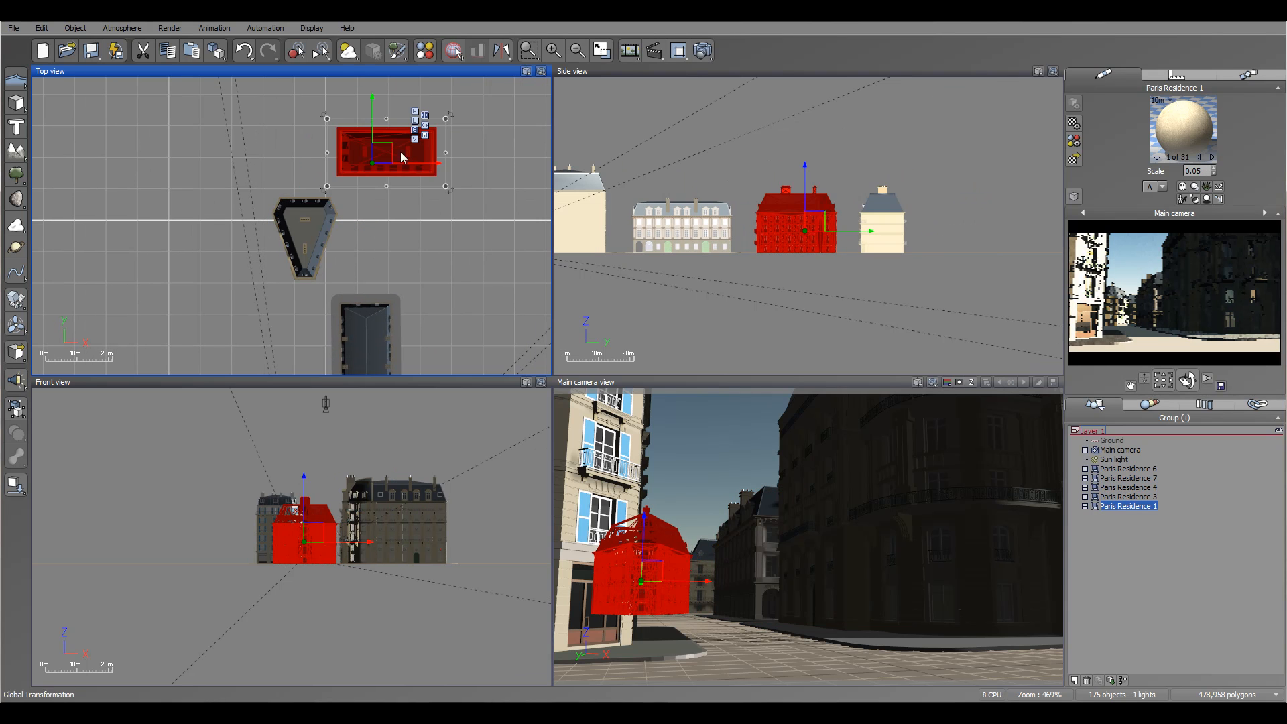
{"action": "left_click_drag", "start_coordinate": [388, 148], "coordinate": [382, 258]}
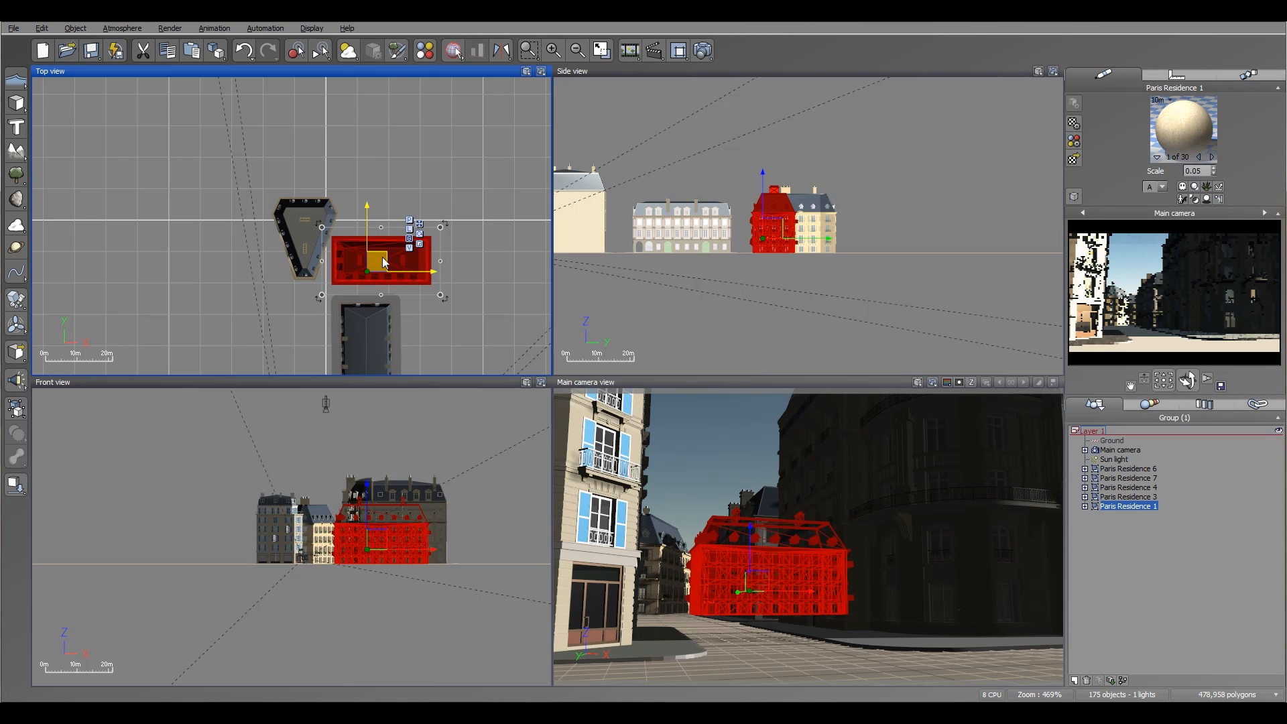
Load the Bugatti 57S Atlantic from the terrestrial vehicles and place it on the street beside Paris Residence 6.
{"action": "double_click", "coordinate": [1128, 468]}
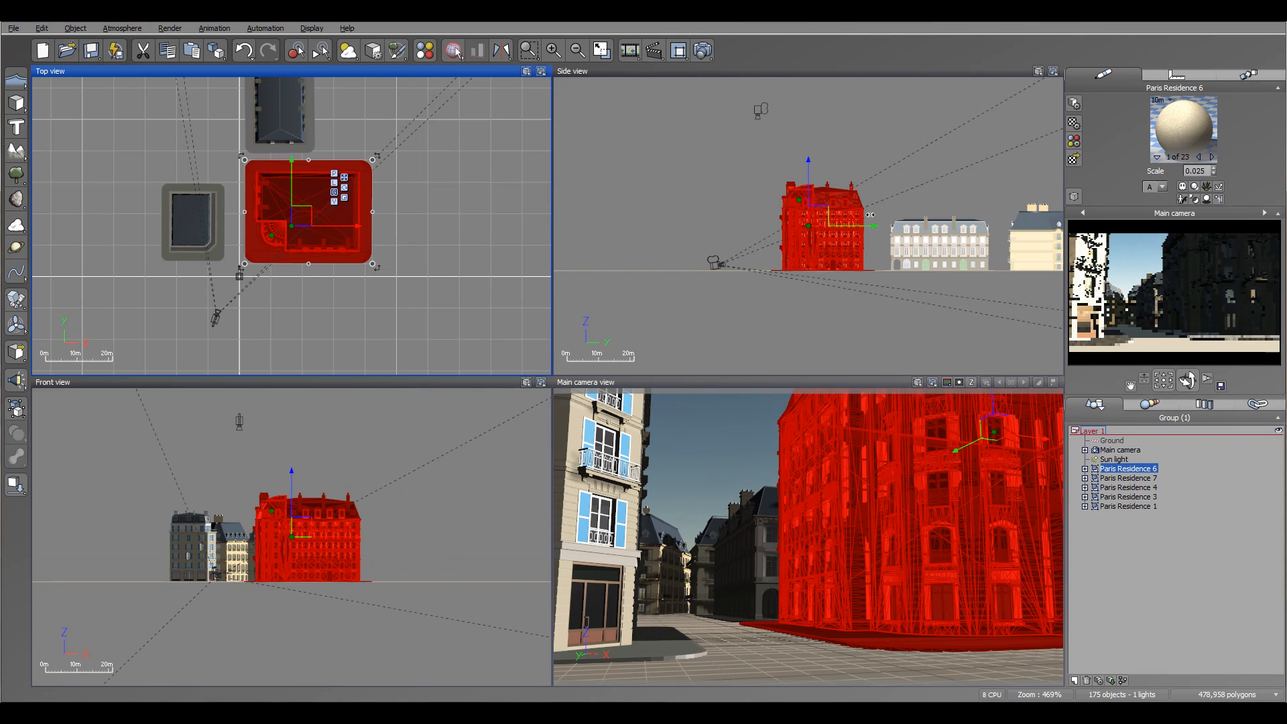
{"action": "right_click_drag", "start_coordinate": [289, 287], "coordinate": [352, 207]}
{"action": "scroll", "coordinate": [348, 210], "scroll_direction": "up", "scroll_amount": 5}
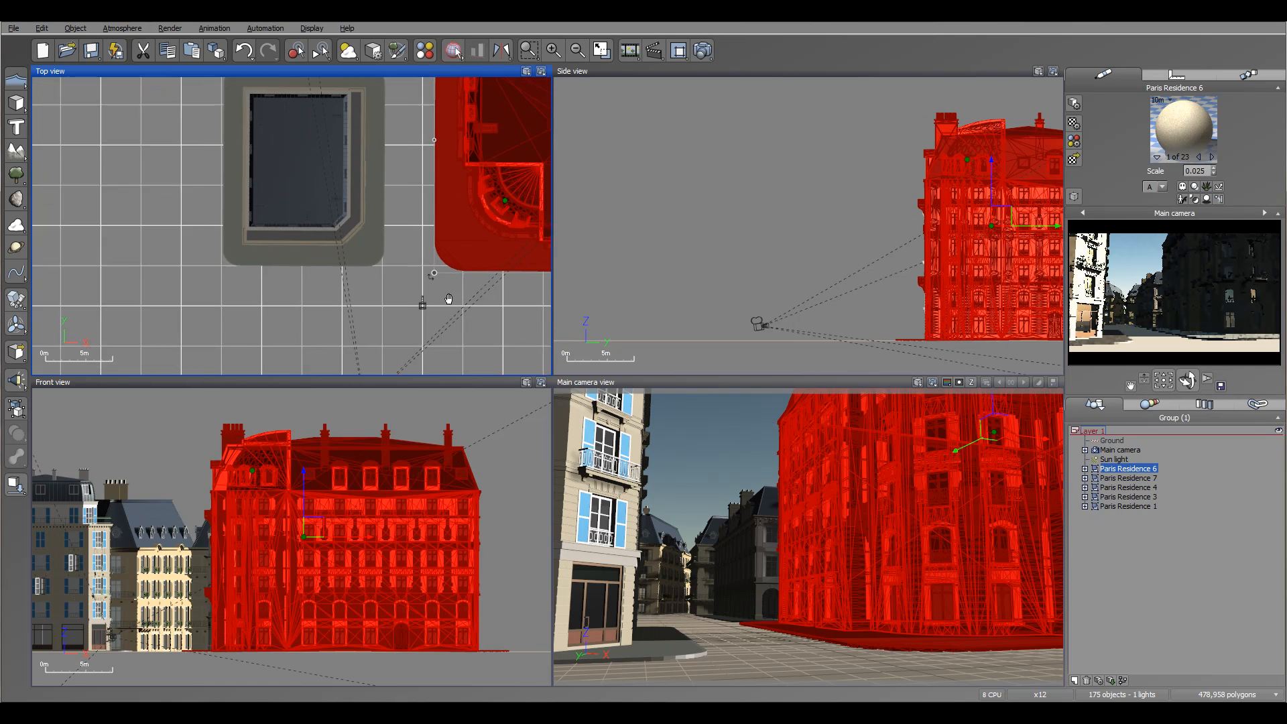
{"action": "left_click", "coordinate": [19, 28]}
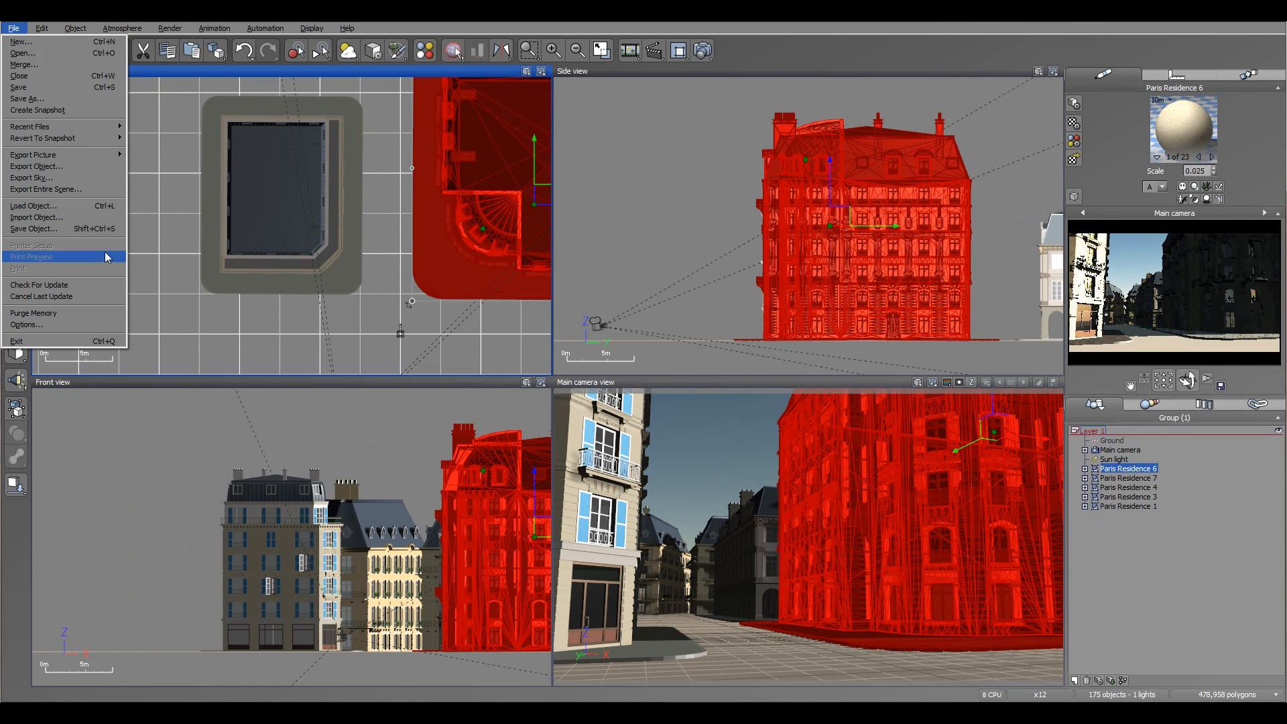
{"action": "left_click", "coordinate": [34, 206]}
{"action": "left_click_drag", "start_coordinate": [610, 425], "coordinate": [609, 545]}
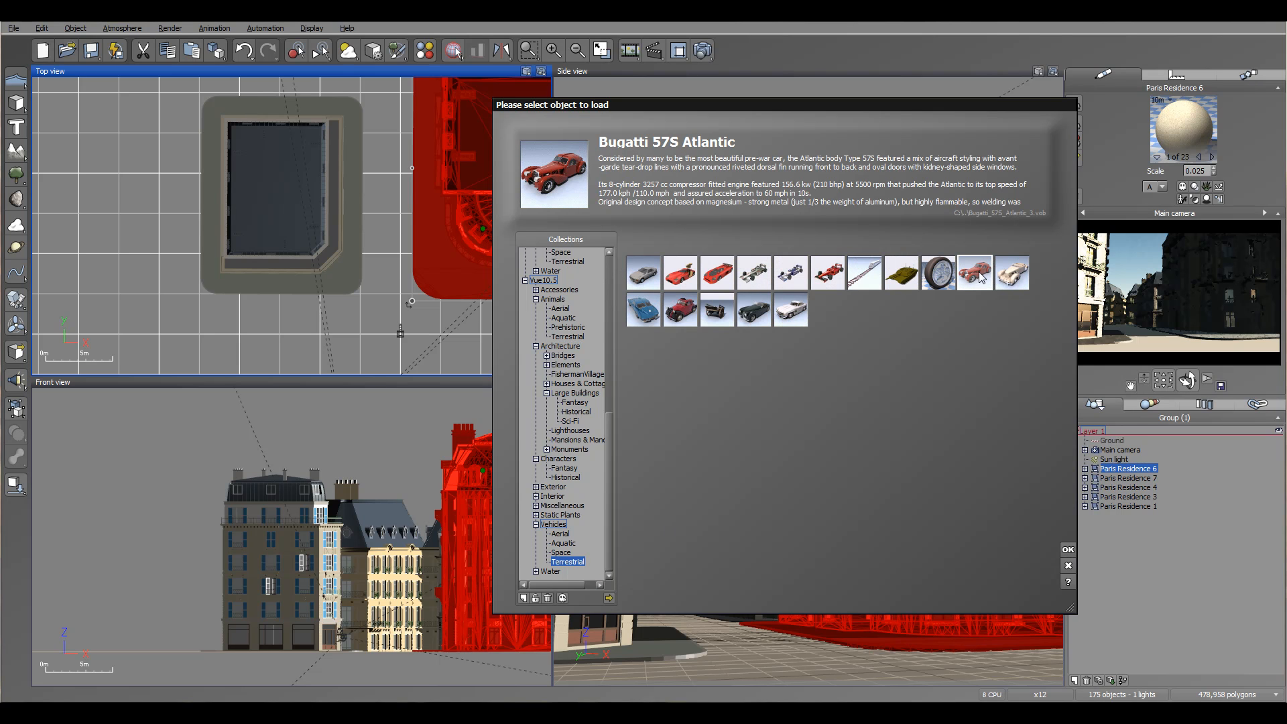
{"action": "left_click", "coordinate": [1068, 549]}
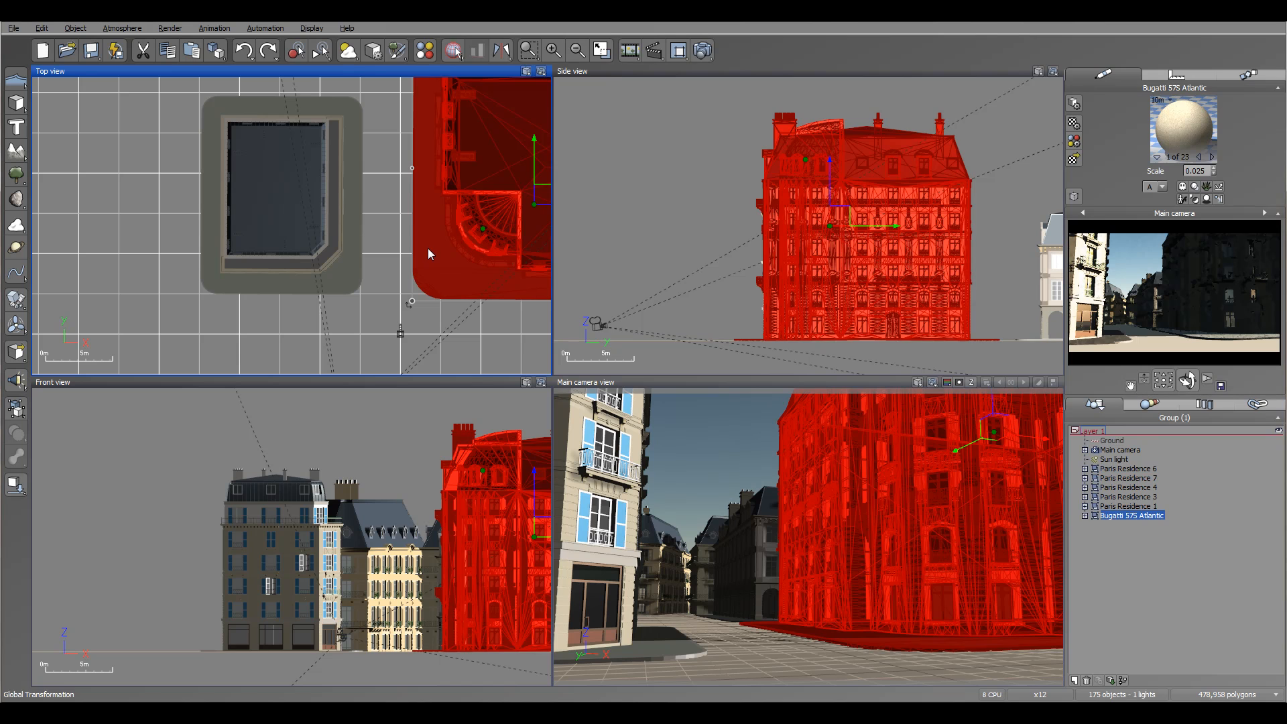
{"action": "left_click_drag", "start_coordinate": [303, 221], "coordinate": [415, 177]}
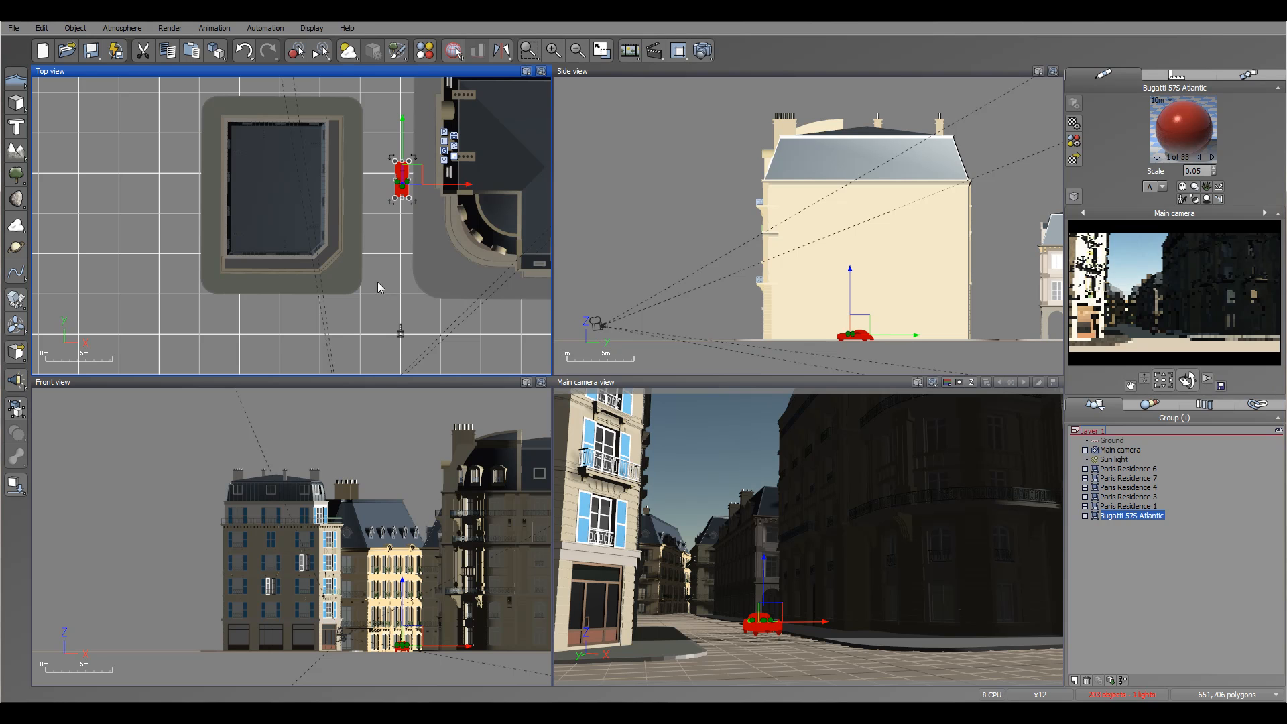
Load the FIAT Topolino Uncovered and place it at ground level on the left side of the street beside Paris Residence 7.
{"action": "left_click", "coordinate": [14, 28]}
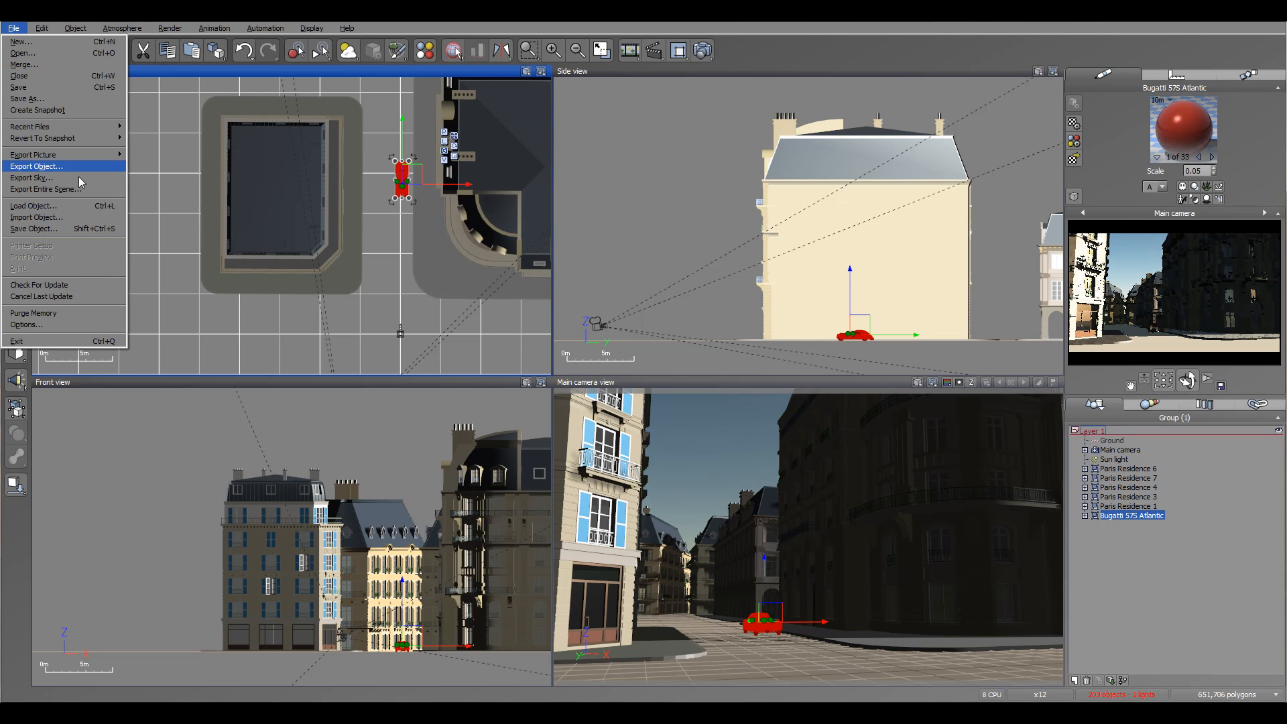
{"action": "left_click", "coordinate": [65, 206]}
{"action": "left_click", "coordinate": [680, 309]}
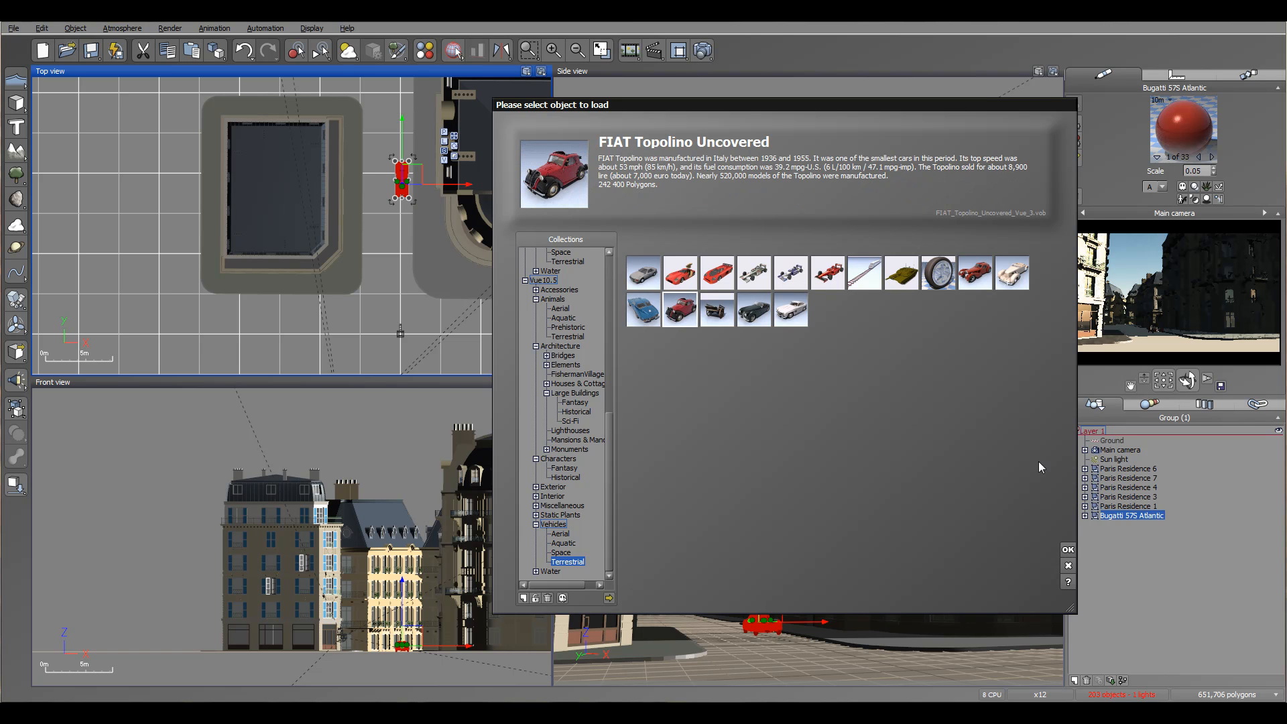
{"action": "left_click", "coordinate": [1067, 550]}
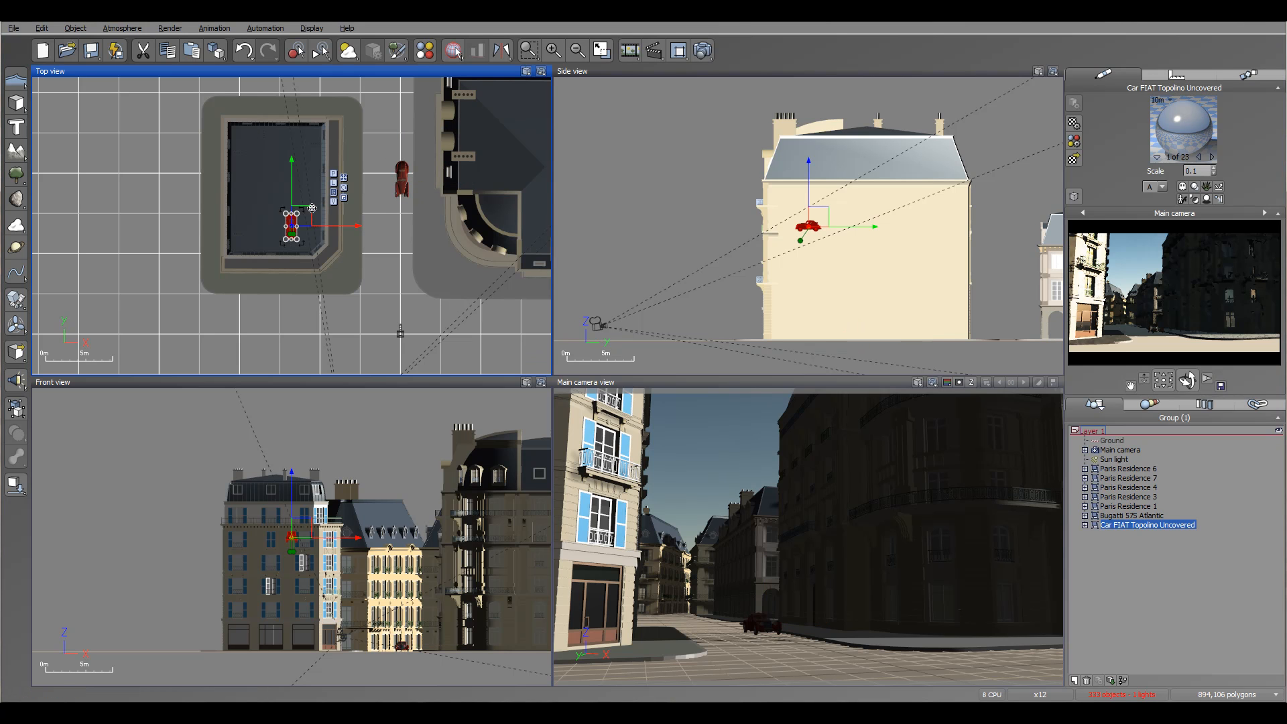
{"action": "mouse_move", "coordinate": [406, 223]}
{"action": "left_mouse_down"}
{"action": "mouse_move", "coordinate": [396, 243]}
{"action": "mouse_move", "coordinate": [385, 231]}
{"action": "left_mouse_up"}
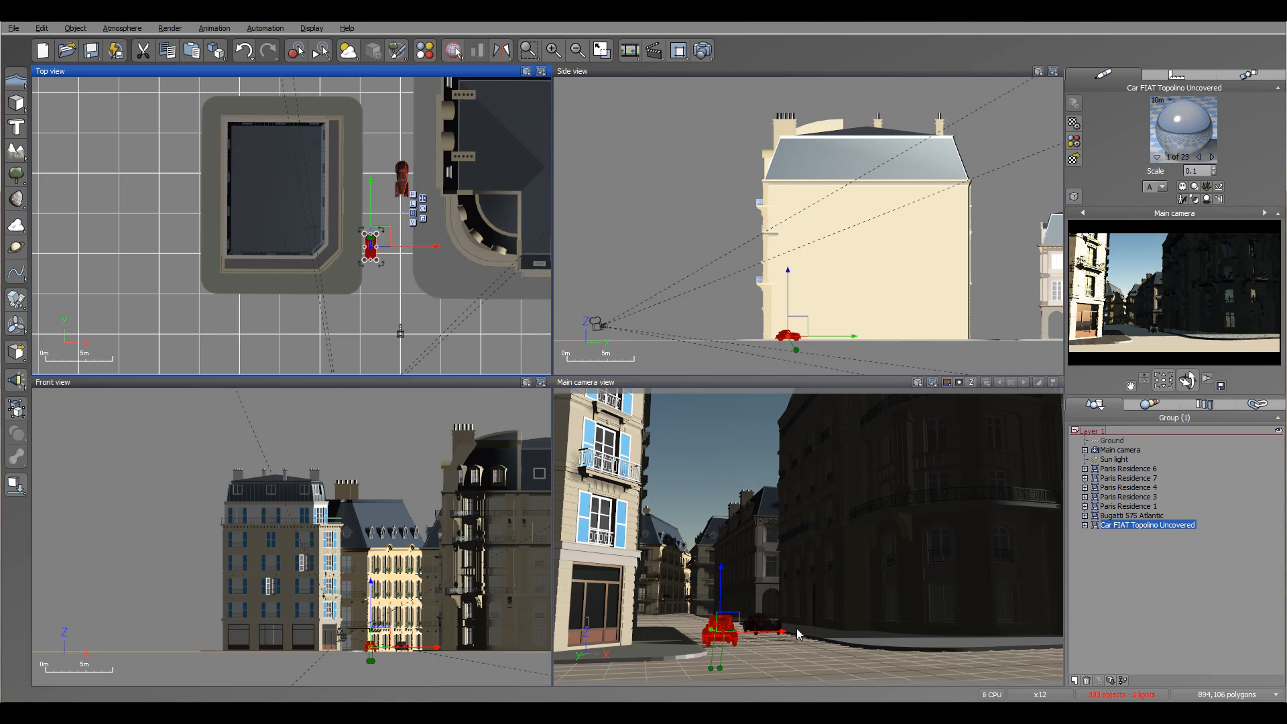
Load the Corvette Stingray C2 from the terrestrial vehicles collection into the scene.
{"action": "left_click", "coordinate": [14, 28]}
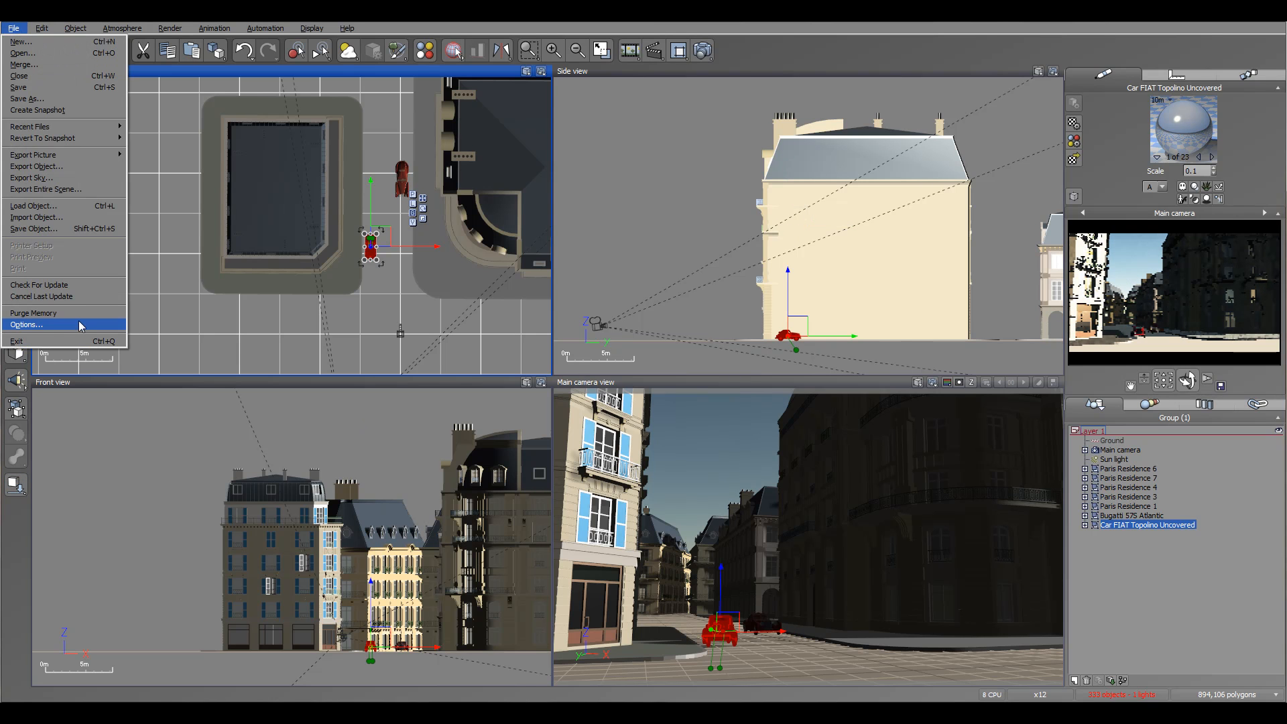
{"action": "left_click", "coordinate": [34, 206]}
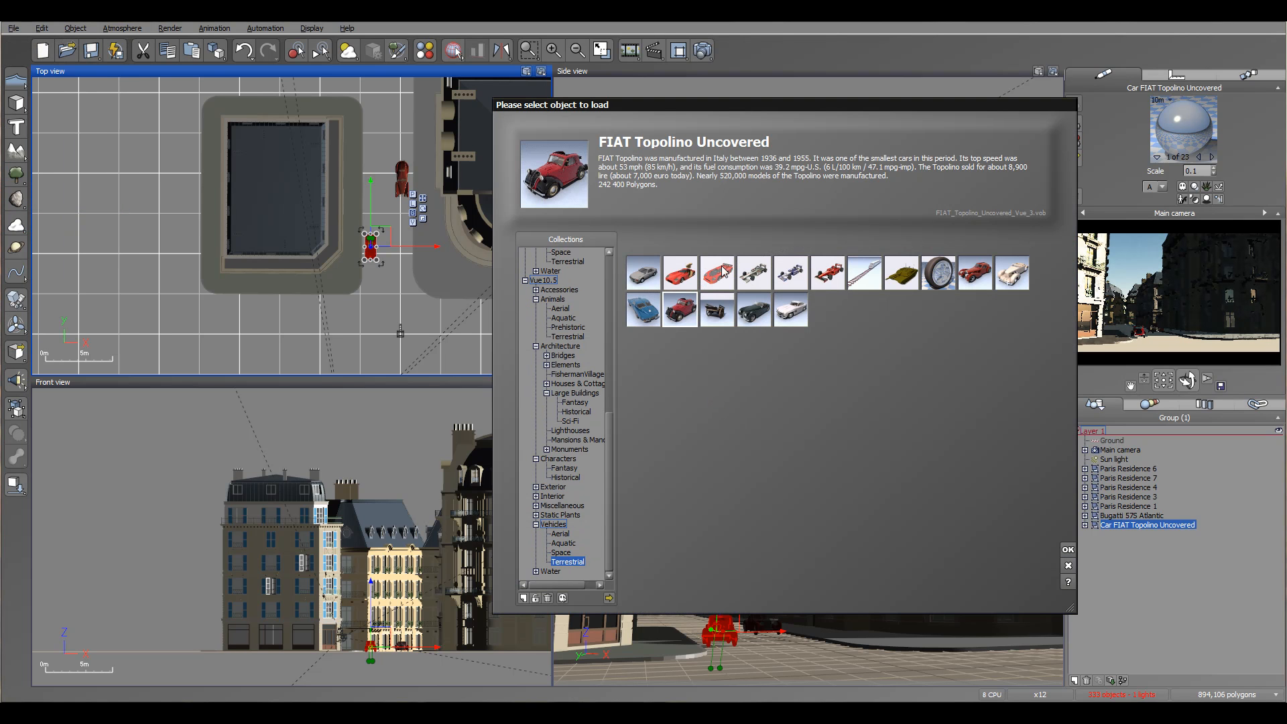
{"action": "left_click", "coordinate": [754, 309]}
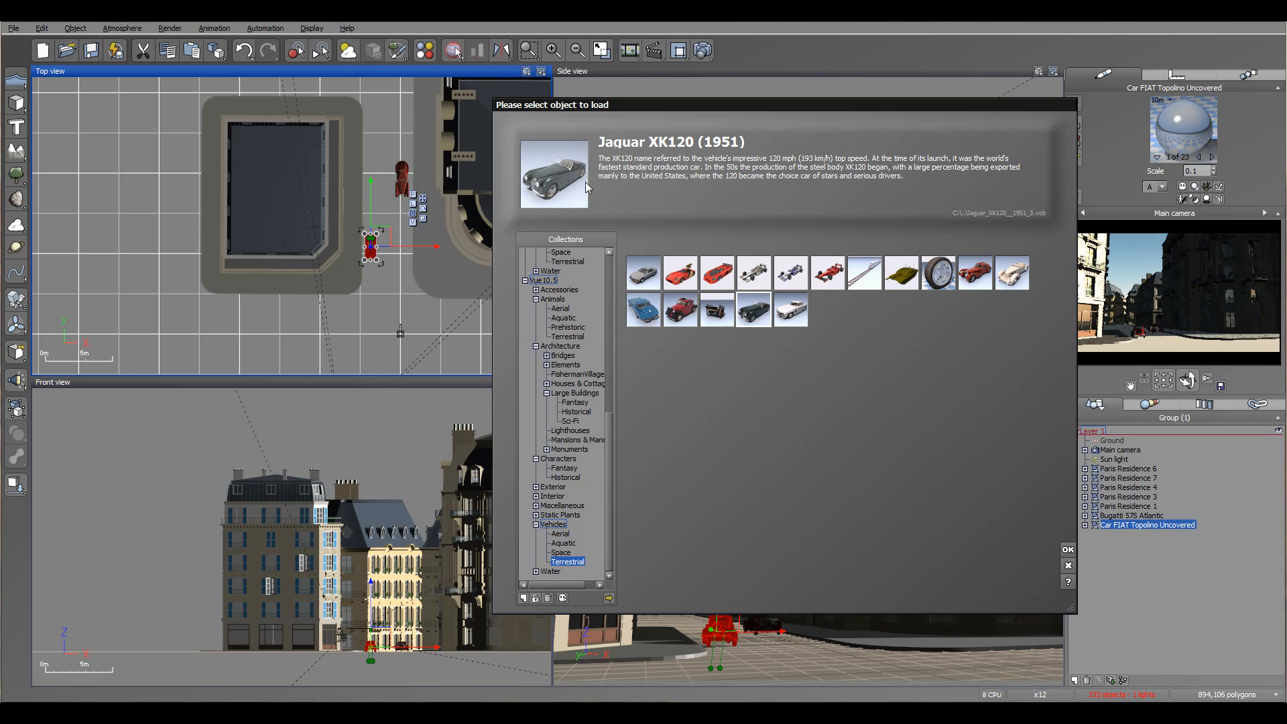
{"action": "left_click", "coordinate": [1015, 275]}
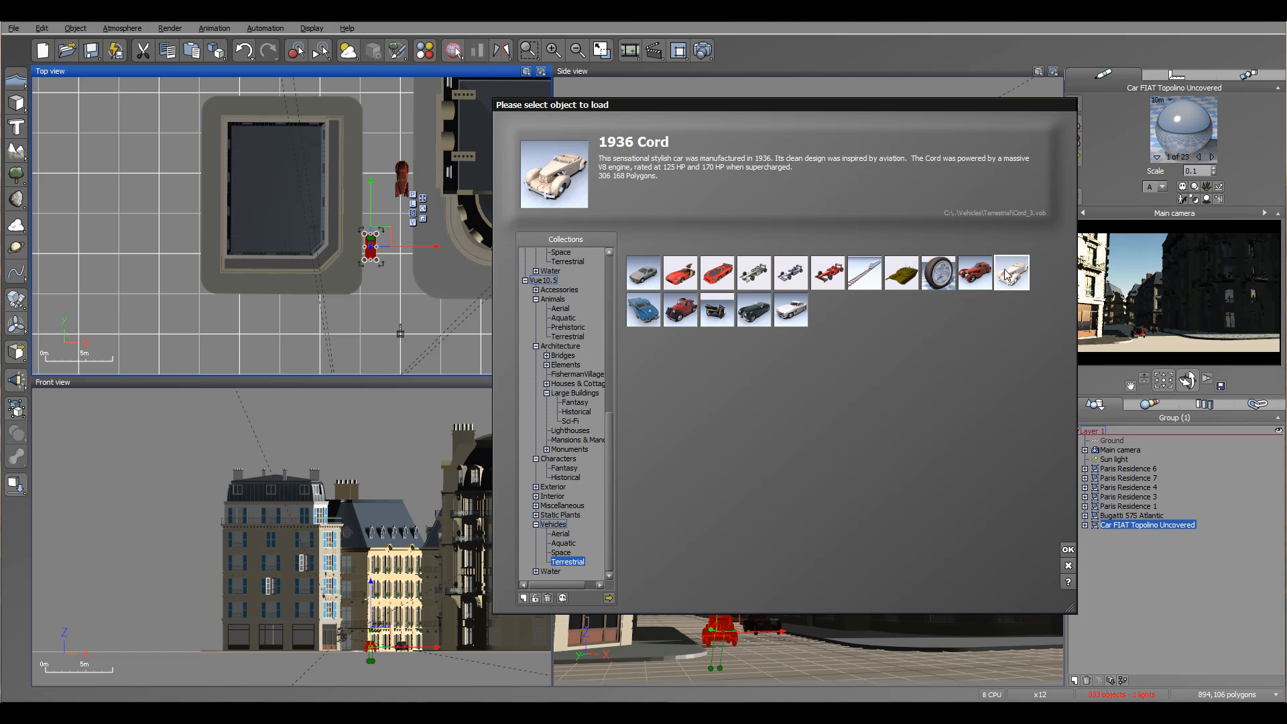
{"action": "left_click", "coordinate": [643, 311]}
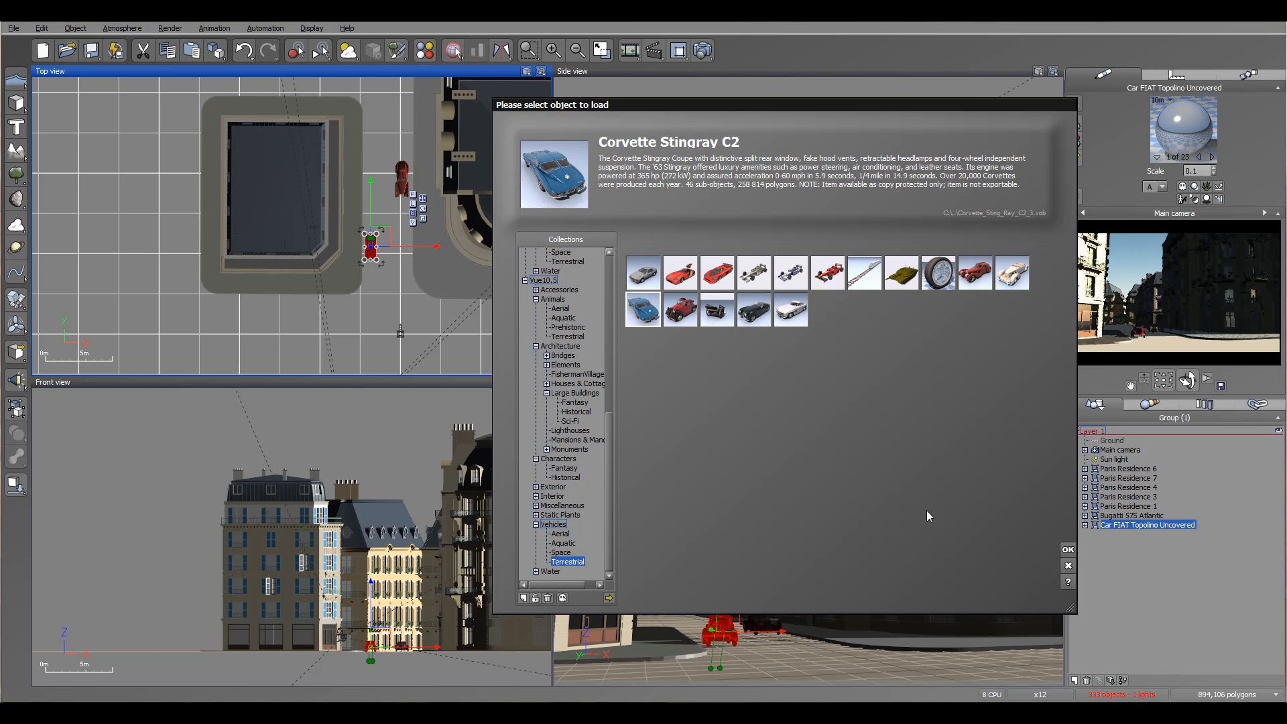
{"action": "left_click", "coordinate": [1068, 550]}
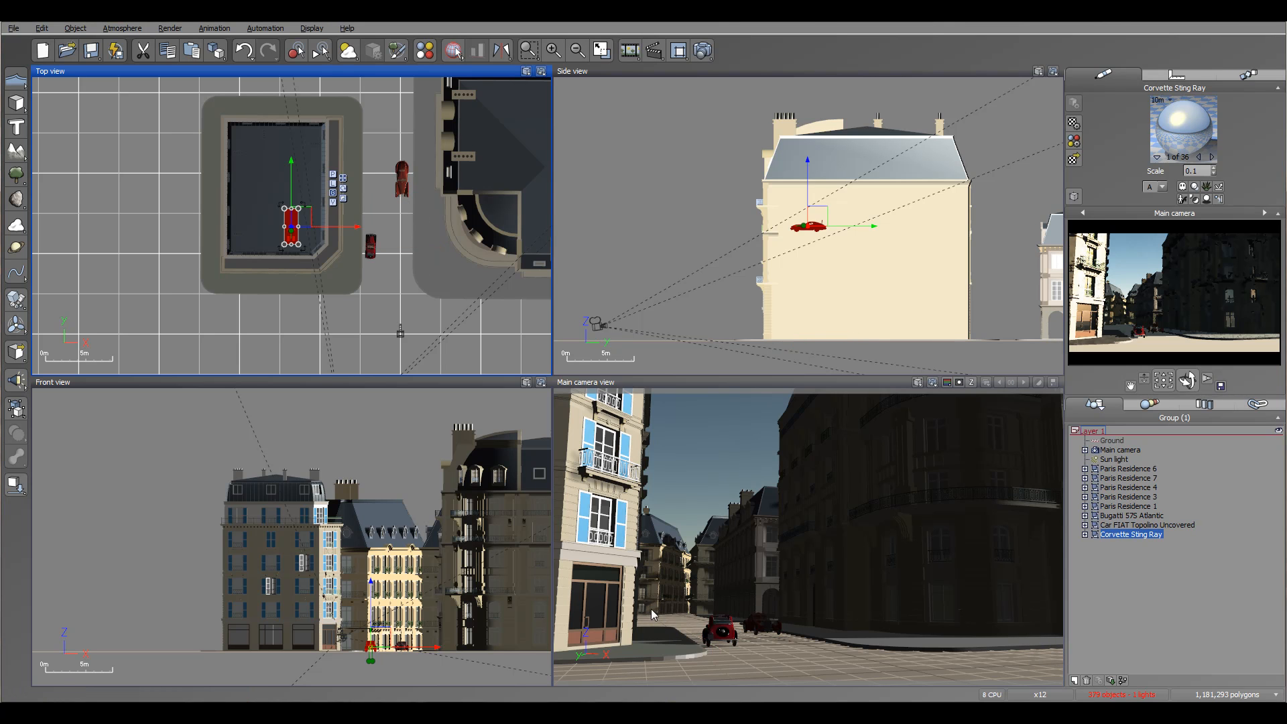
Turn the Corvette crosswise, place it on the cross street just outside Paris Residence 6's rounded corner, and drop it to ground level.
{"action": "left_click_drag", "start_coordinate": [373, 241], "coordinate": [413, 335]}
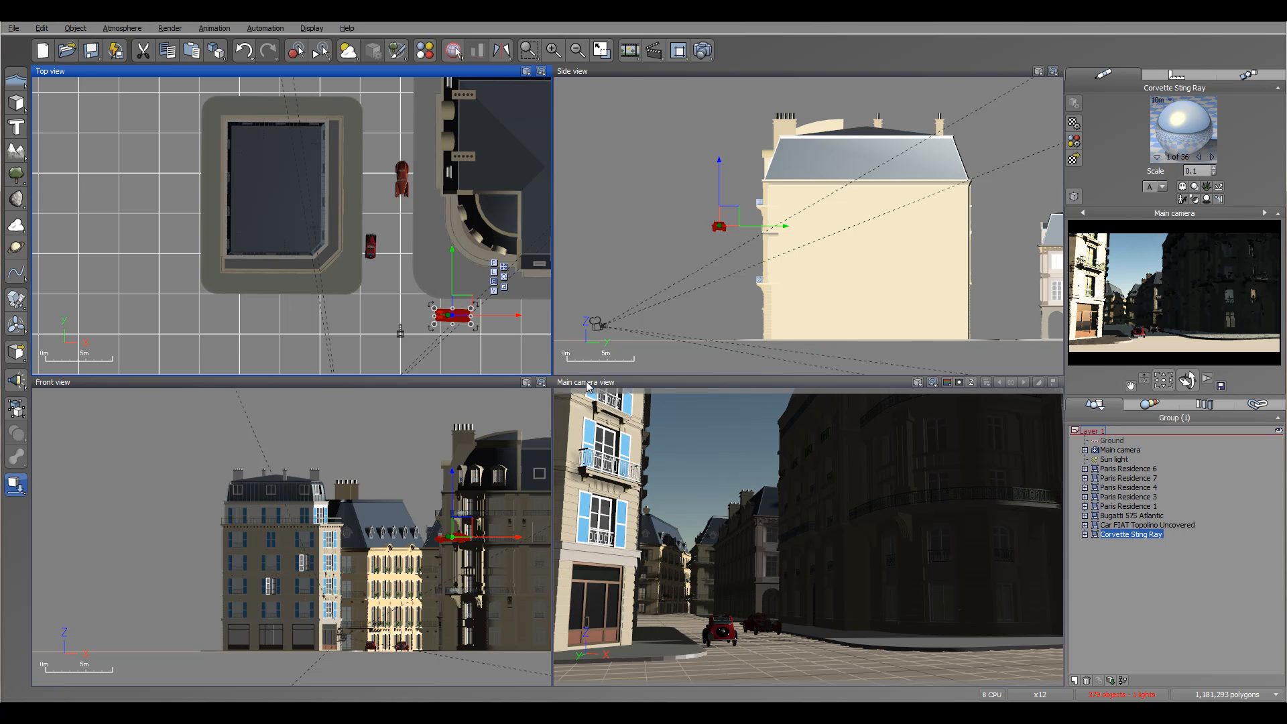
{"action": "key", "text": "d"}
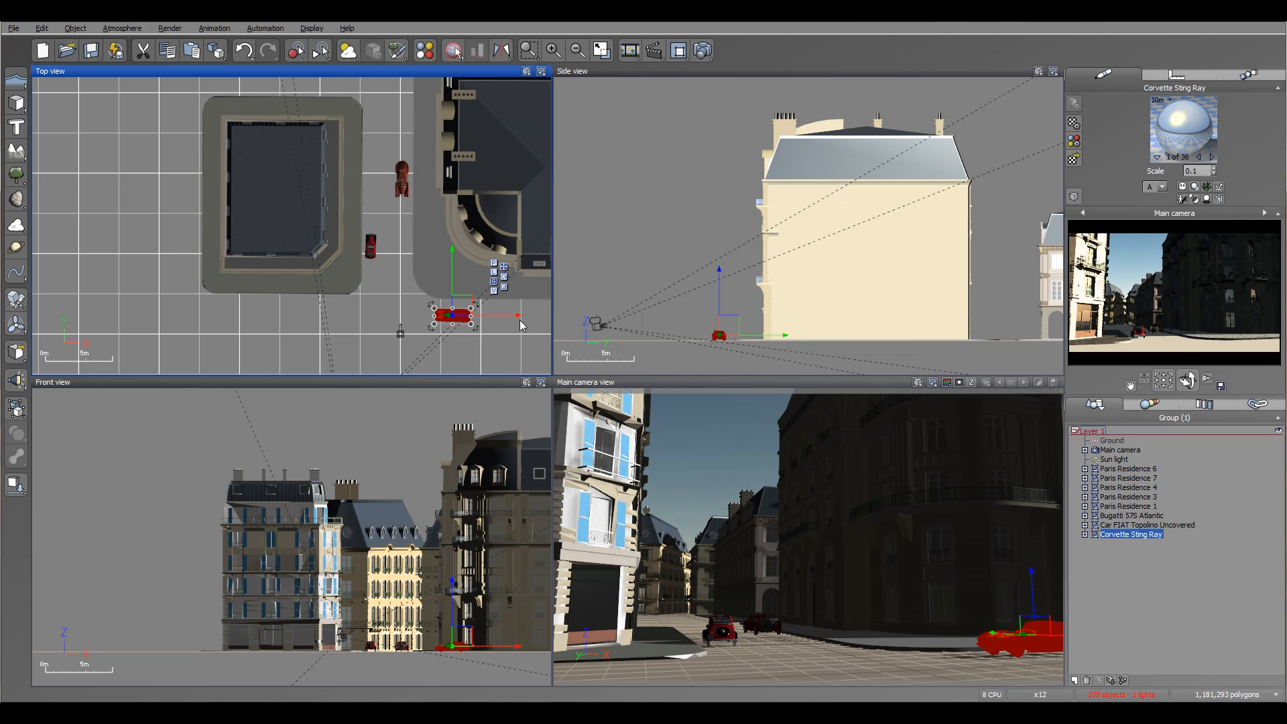
{"action": "left_click_drag", "start_coordinate": [457, 303], "coordinate": [473, 294]}
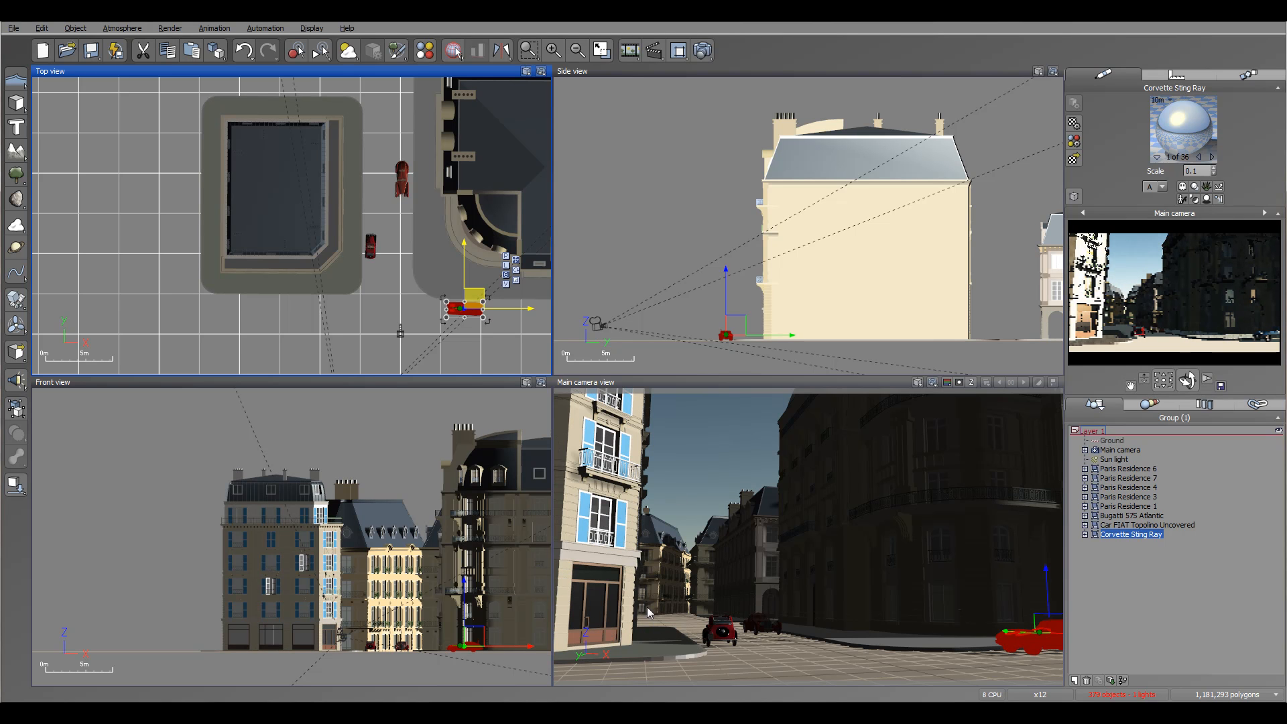
Load Paris Residence 2 and place it lengthwise along the street, directly behind Paris Residence 7.
{"action": "right_click_drag", "start_coordinate": [203, 144], "coordinate": [241, 282]}
{"action": "scroll", "coordinate": [241, 288], "scroll_direction": "down", "scroll_amount": 4}
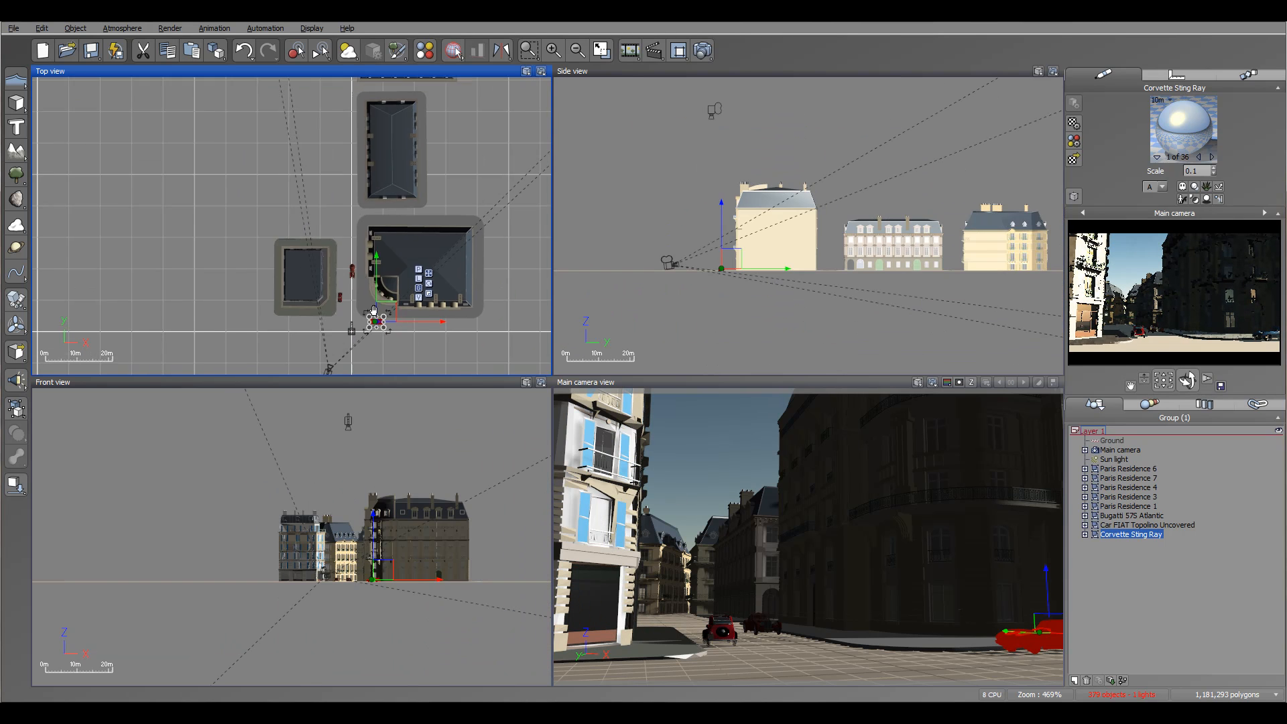
{"action": "right_click_drag", "start_coordinate": [268, 137], "coordinate": [285, 281]}
{"action": "left_click", "coordinate": [429, 193]}
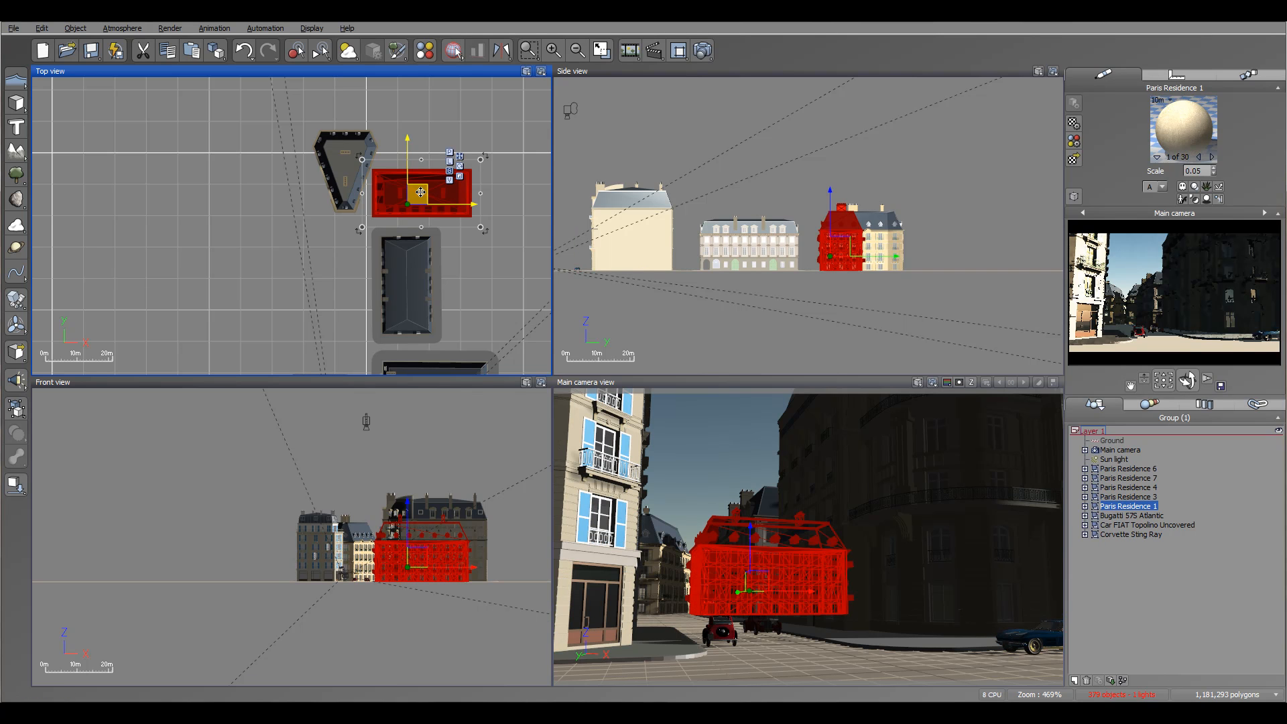
{"action": "left_click_drag", "start_coordinate": [423, 198], "coordinate": [283, 286], "text": "alt"}
{"action": "right_click_drag", "start_coordinate": [416, 251], "coordinate": [443, 132]}
{"action": "left_click_drag", "start_coordinate": [371, 126], "coordinate": [326, 93]}
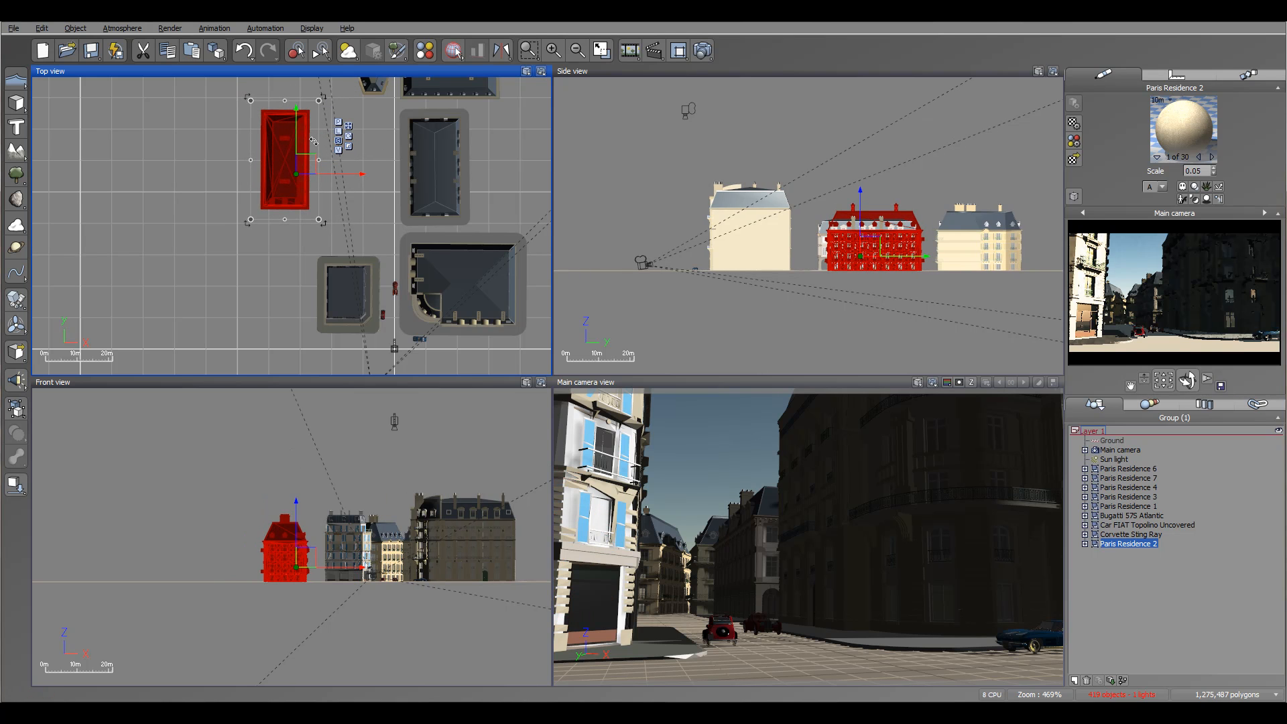
{"action": "left_click_drag", "start_coordinate": [305, 163], "coordinate": [374, 209]}
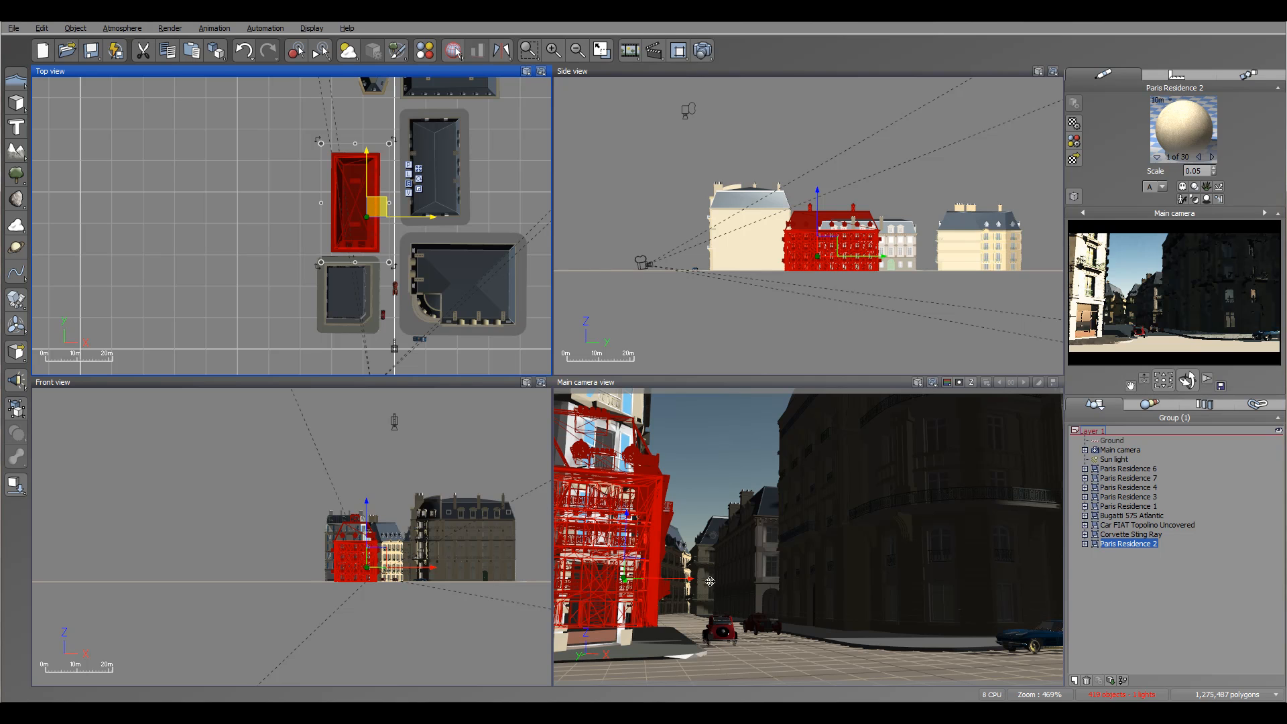
Shift Paris Residence 3 slightly right at the far end of the street and move Paris Residence 1 farther back behind it.
{"action": "middle_click_drag", "start_coordinate": [392, 127], "coordinate": [324, 291]}
{"action": "left_click", "coordinate": [321, 203]}
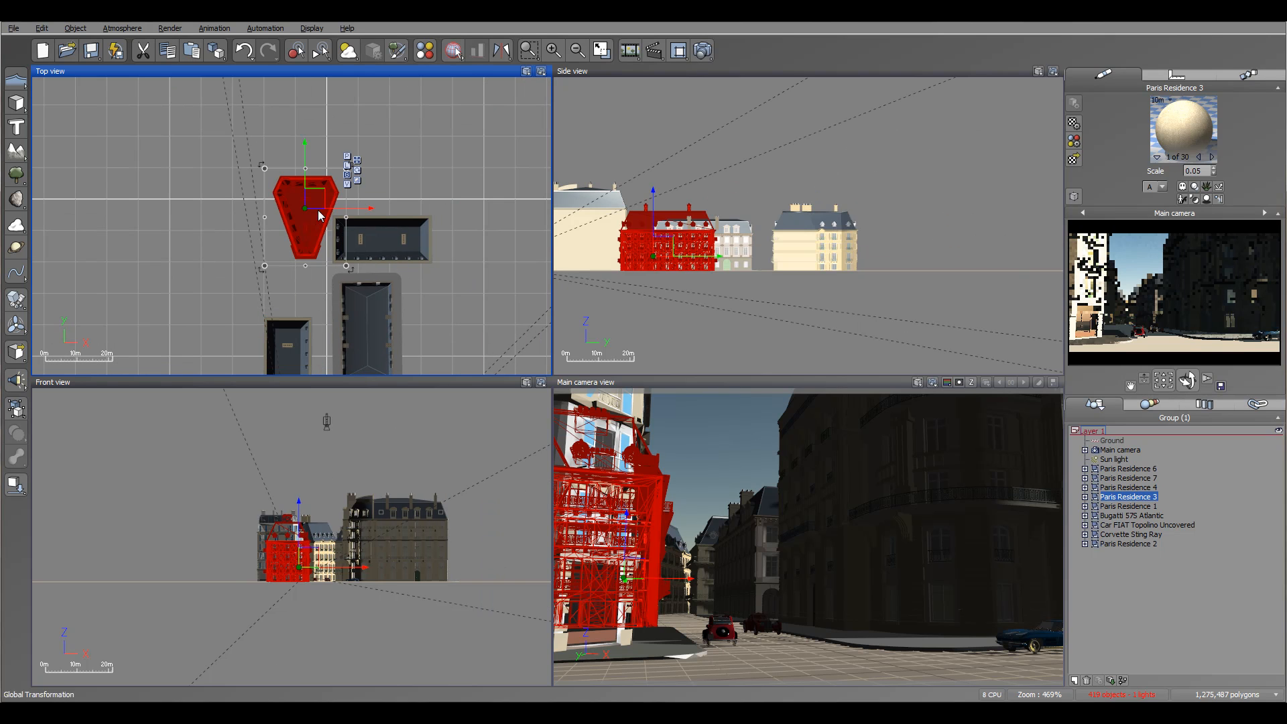
{"action": "left_click_drag", "start_coordinate": [321, 200], "coordinate": [328, 198]}
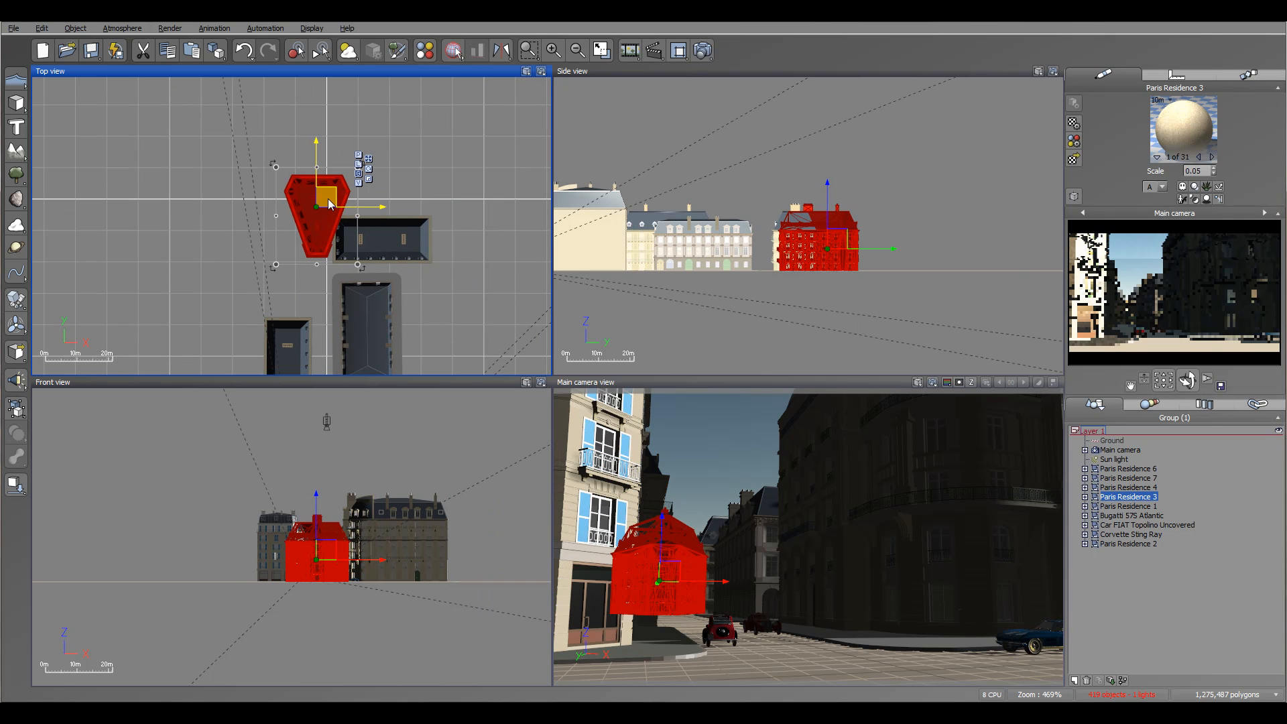
{"action": "left_click", "coordinate": [401, 235]}
{"action": "left_click_drag", "start_coordinate": [365, 240], "coordinate": [366, 139]}
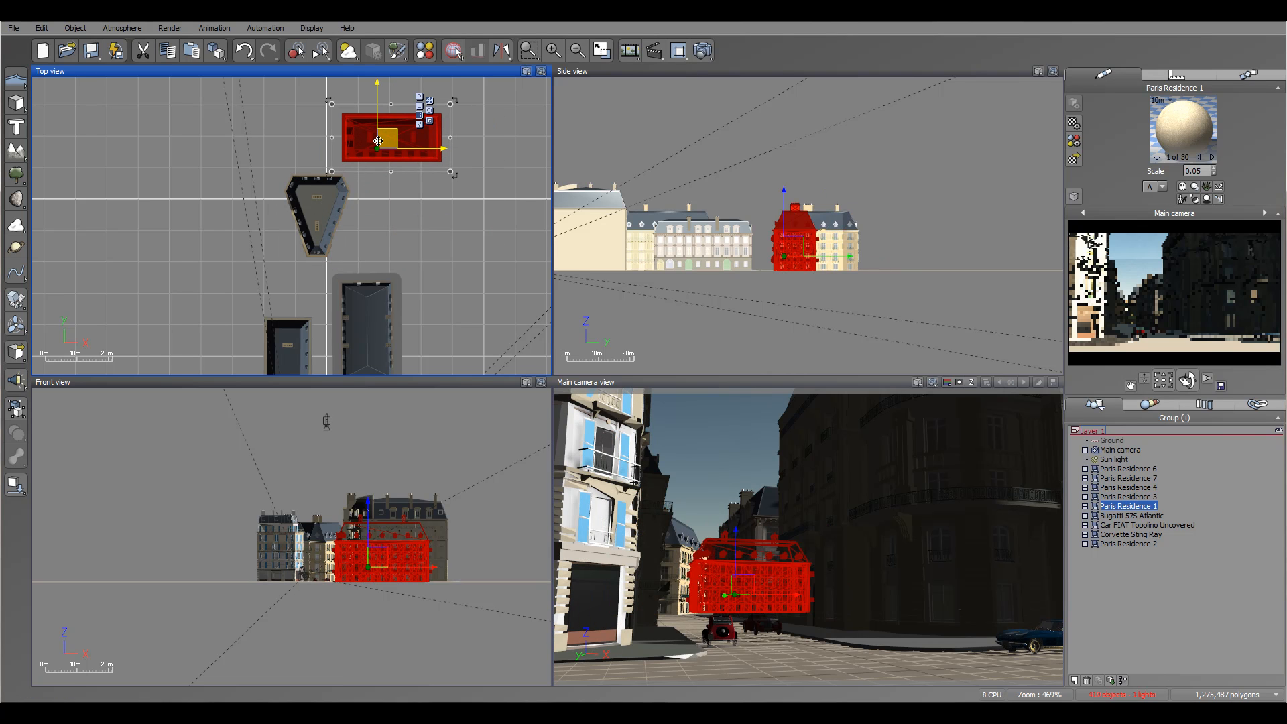
{"action": "left_click", "coordinate": [328, 230]}
{"action": "left_click_drag", "start_coordinate": [326, 195], "coordinate": [332, 202]}
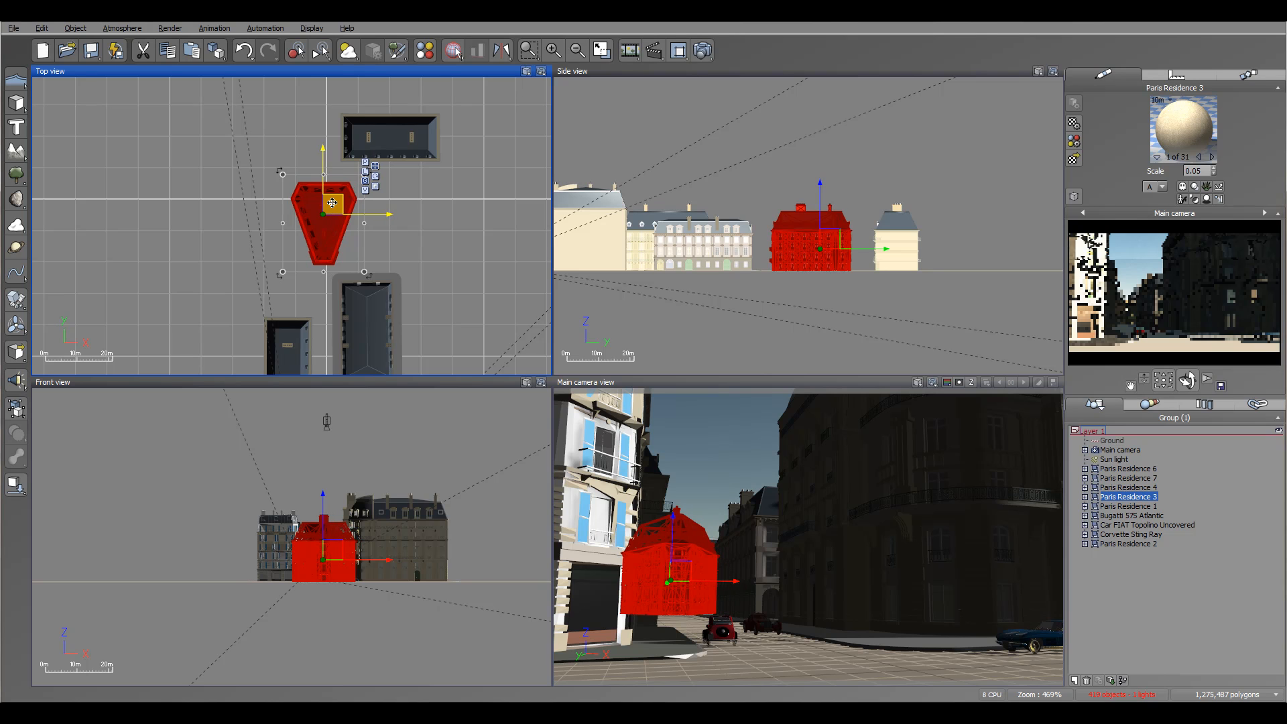
{"action": "right_click_drag", "start_coordinate": [478, 309], "coordinate": [496, 157]}
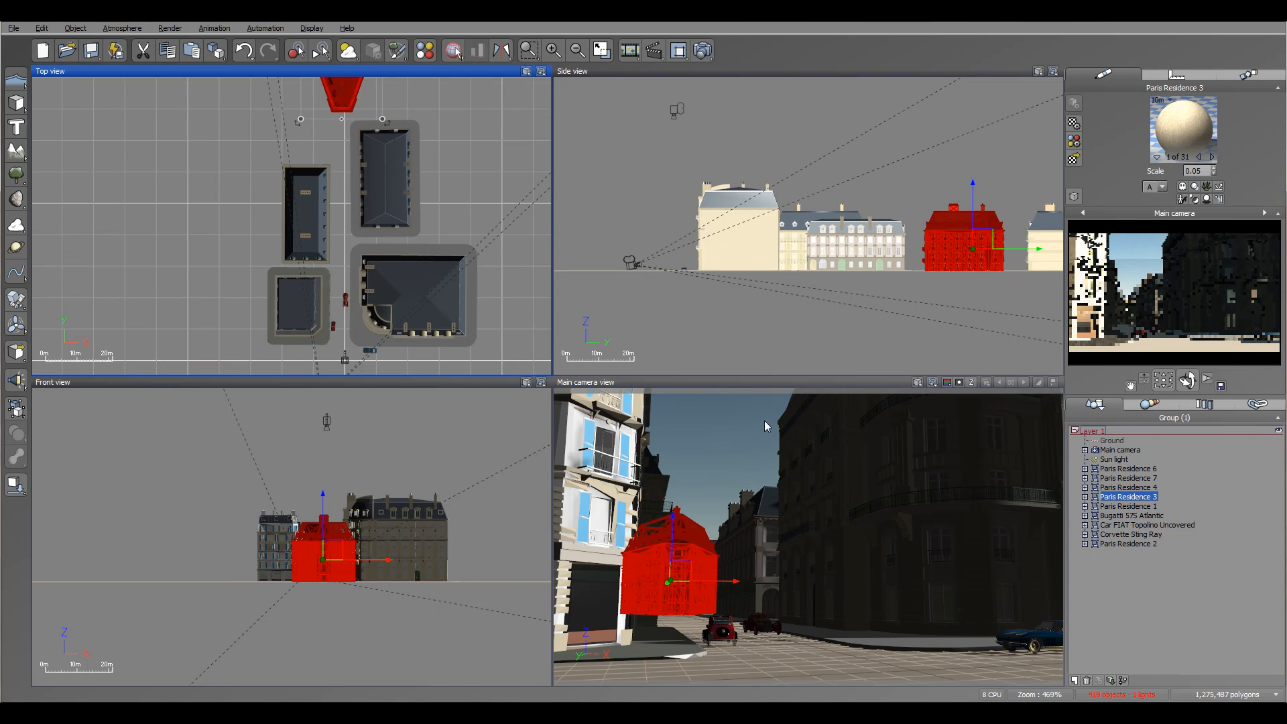
{"action": "left_click", "coordinate": [1236, 606]}
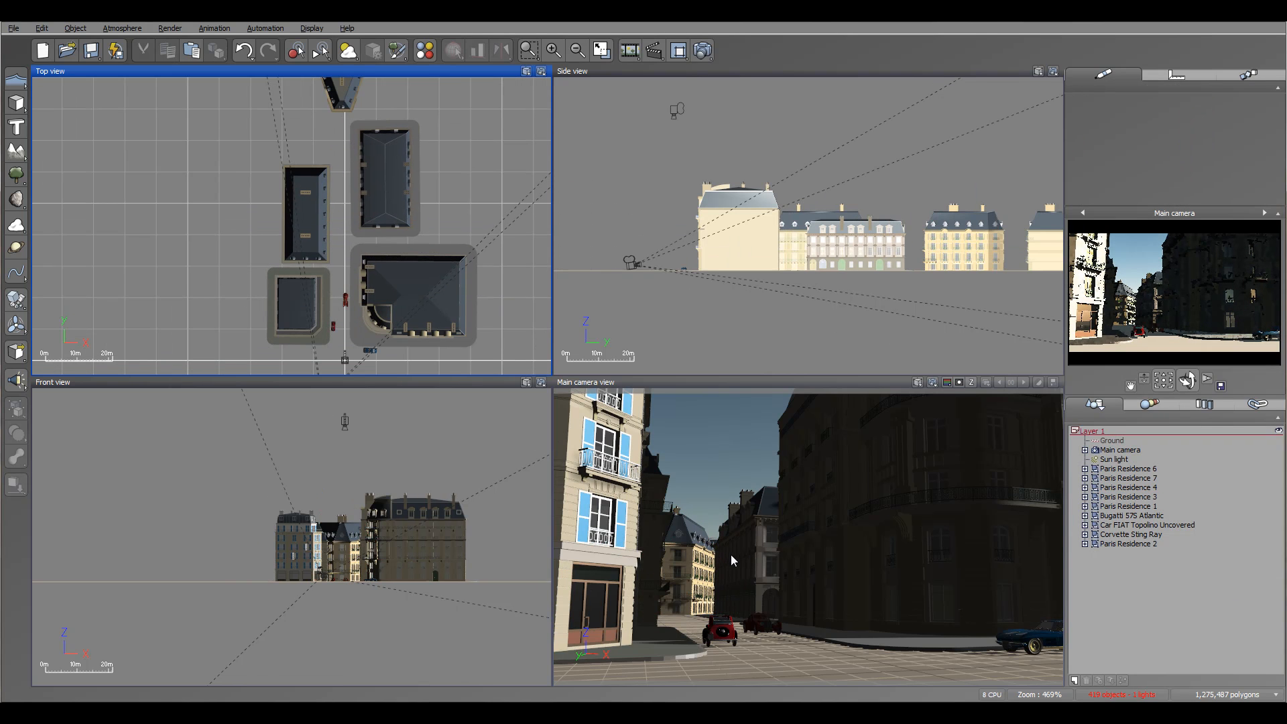
Try Paris Residence 1 centred behind Paris Residence 3, and delete it from the scene.
{"action": "right_click_drag", "start_coordinate": [453, 242], "coordinate": [441, 375]}
{"action": "left_click", "coordinate": [392, 146]}
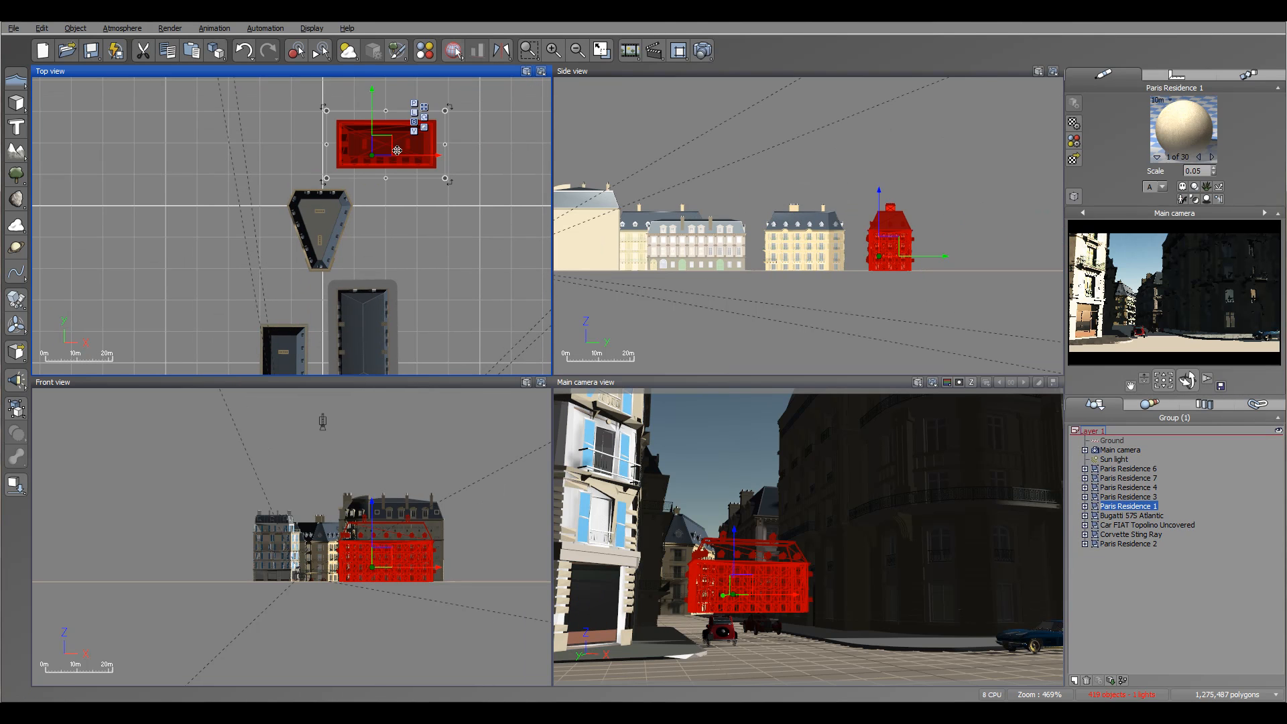
{"action": "left_click_drag", "start_coordinate": [394, 143], "coordinate": [340, 114]}
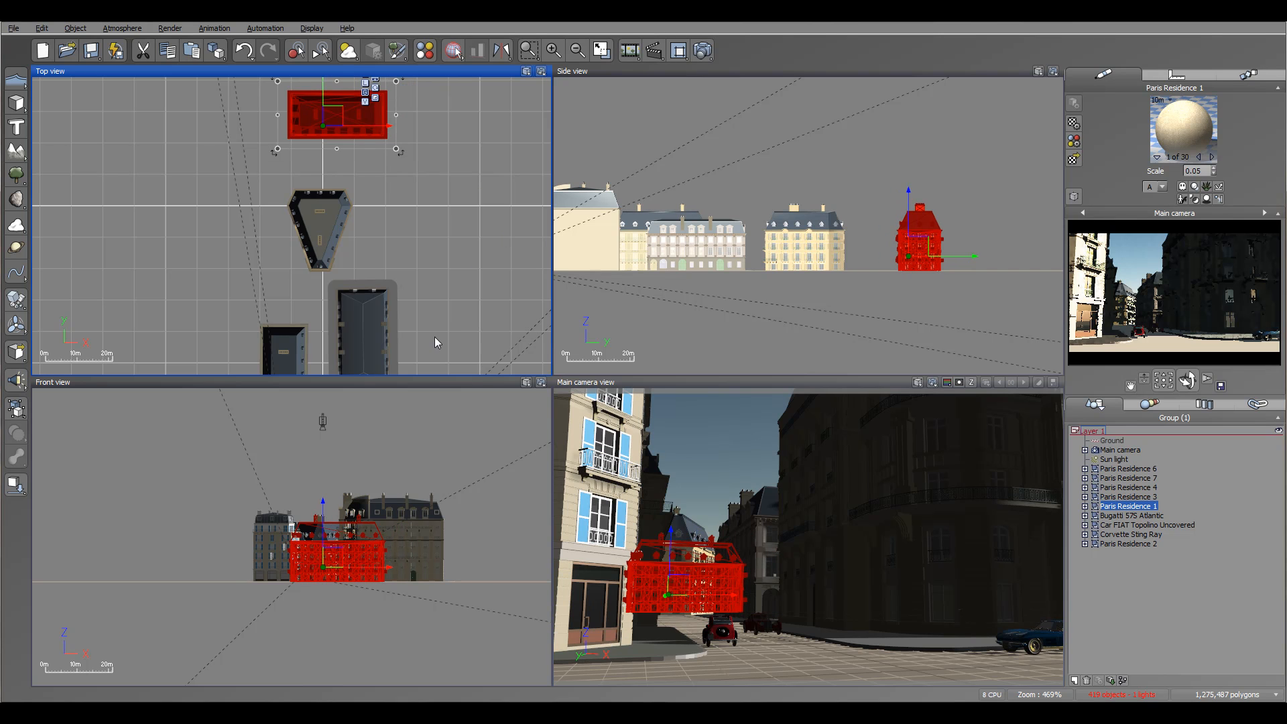
{"action": "key", "text": "Delete"}
Rotate Paris Residence 4 very slightly about its vertical axis.
{"action": "mouse_move", "coordinate": [440, 328]}
{"action": "right_mouse_down"}
{"action": "mouse_move", "coordinate": [476, 217]}
{"action": "mouse_move", "coordinate": [443, 313]}
{"action": "right_mouse_up"}
{"action": "left_click", "coordinate": [423, 216]}
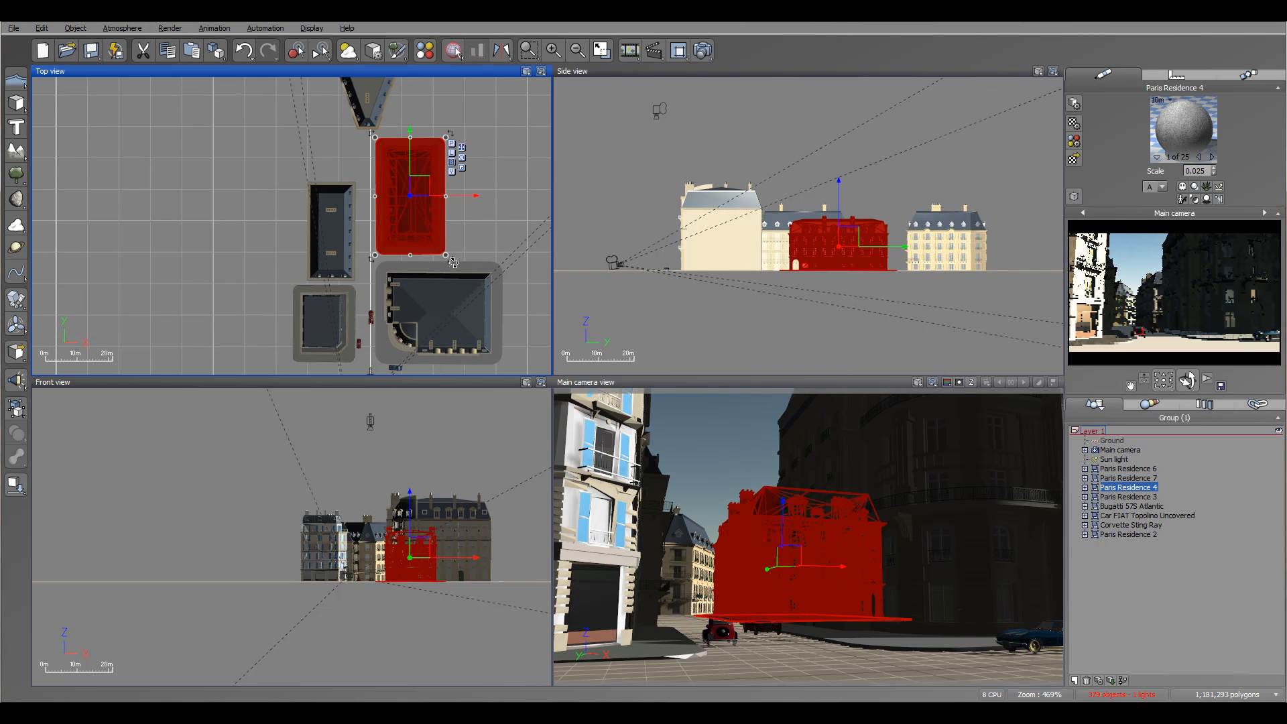
{"action": "left_click_drag", "start_coordinate": [451, 263], "coordinate": [452, 262]}
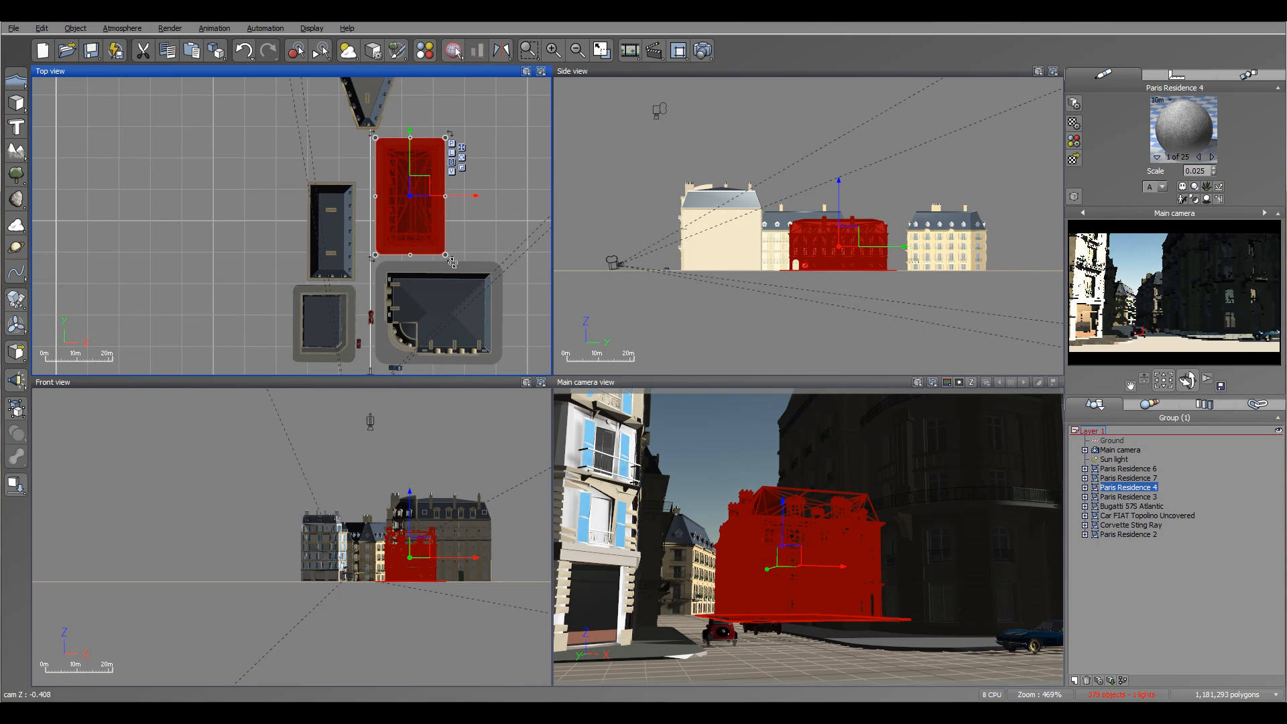
{"action": "left_click", "coordinate": [500, 193]}
Add a Leafless Tree, Up from the Trees plant collection.
{"action": "scroll", "coordinate": [436, 283], "scroll_direction": "up", "scroll_amount": 5}
{"action": "mouse_move", "coordinate": [436, 283]}
{"action": "right_mouse_down"}
{"action": "mouse_move", "coordinate": [411, 288]}
{"action": "mouse_move", "coordinate": [440, 266]}
{"action": "right_mouse_up"}
{"action": "scroll", "coordinate": [407, 271], "scroll_direction": "up", "scroll_amount": 2}
{"action": "scroll", "coordinate": [412, 271], "scroll_direction": "down", "scroll_amount": 2}
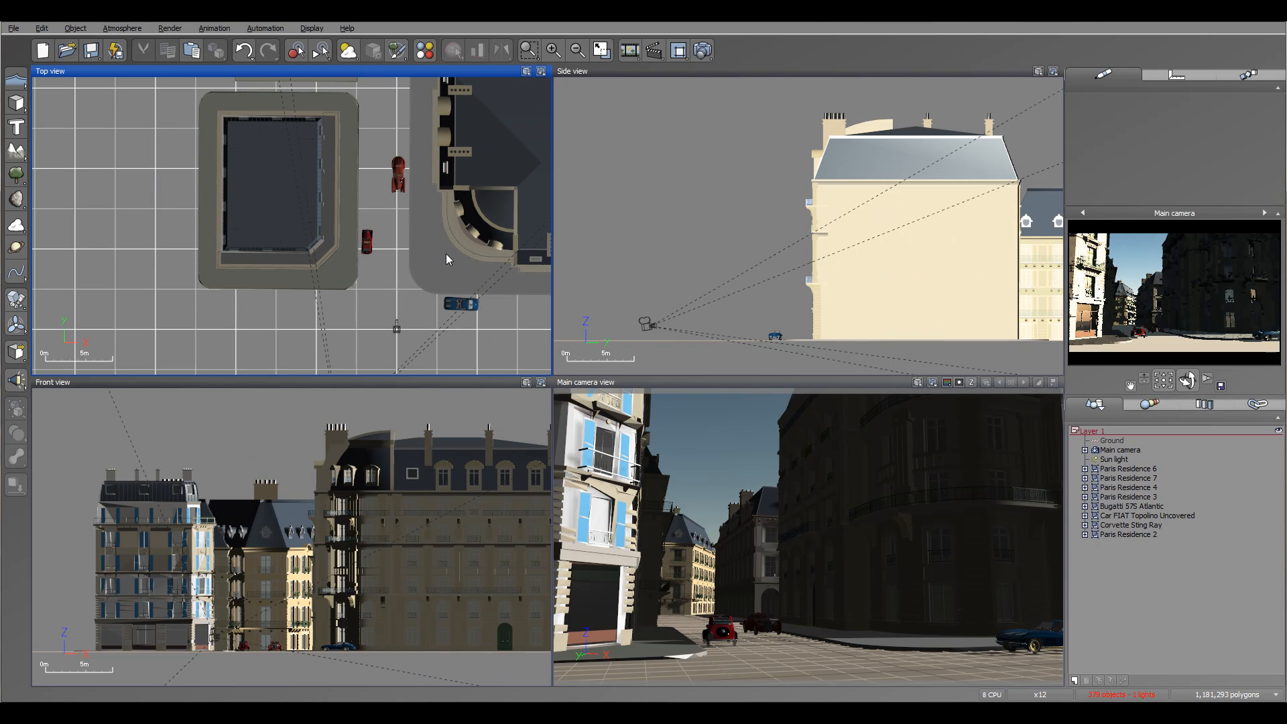
{"action": "right_click_drag", "start_coordinate": [421, 179], "coordinate": [428, 215]}
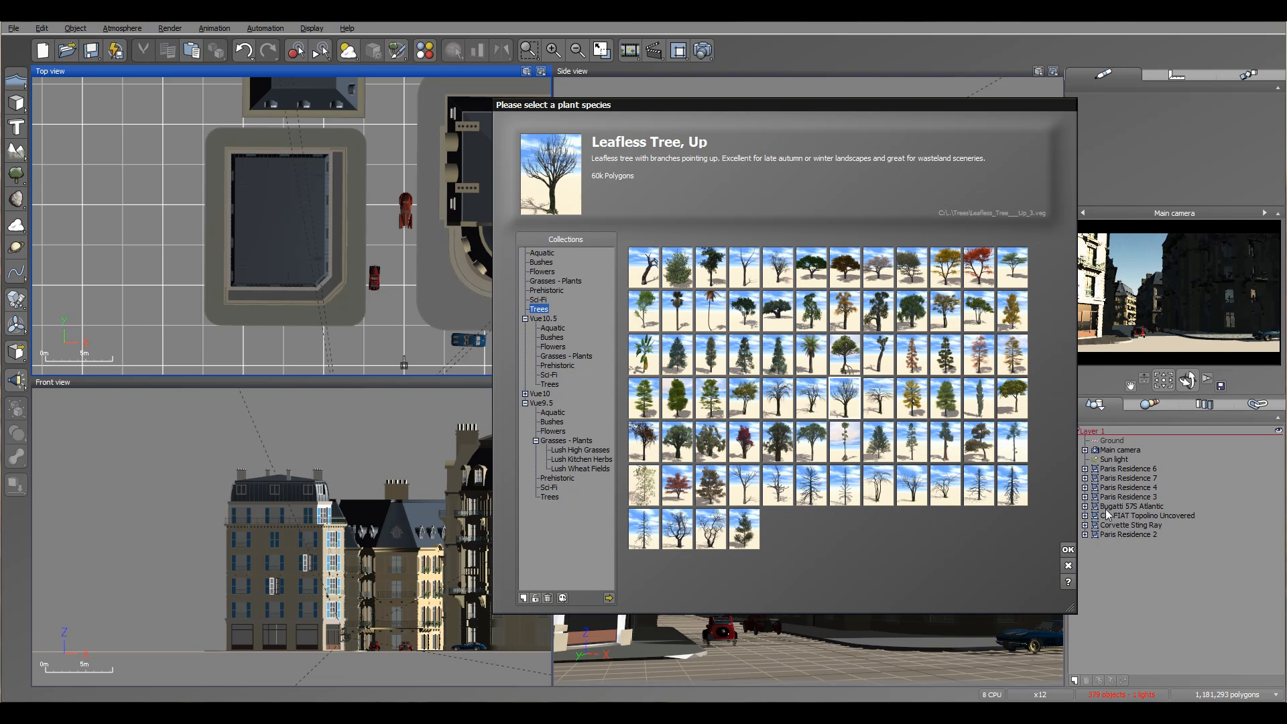
{"action": "left_click", "coordinate": [1068, 550]}
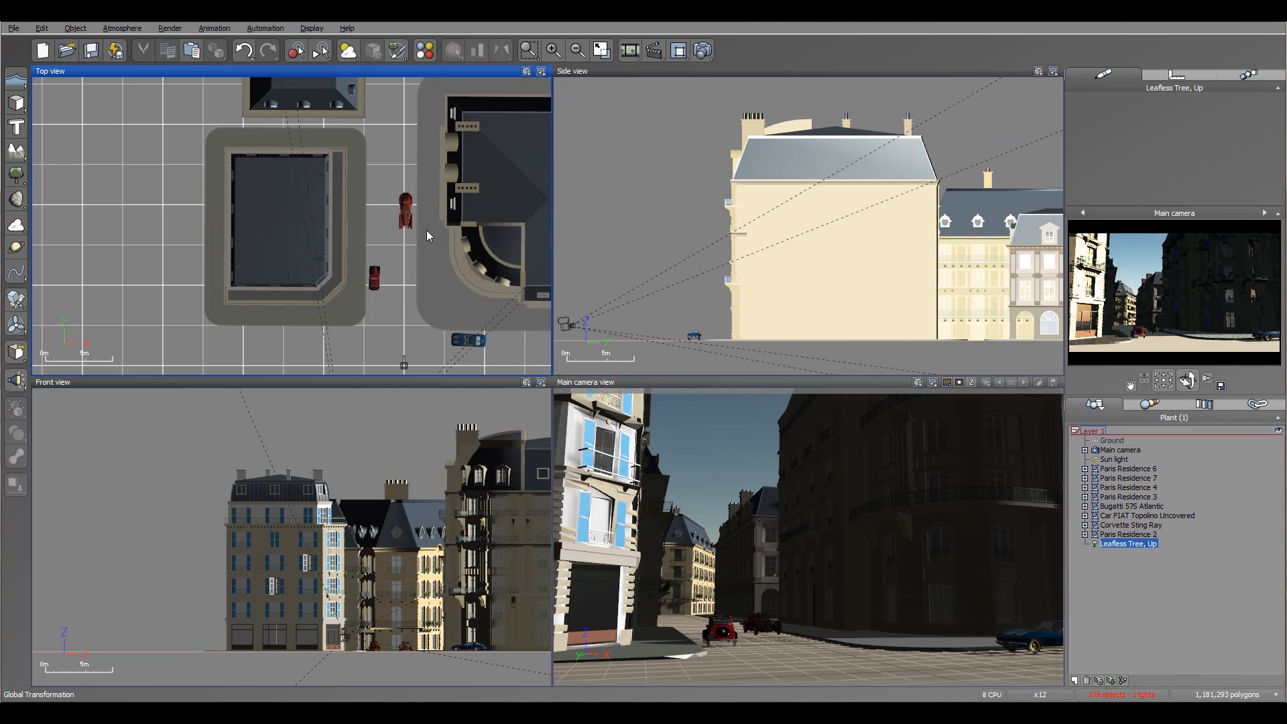
Place the leafless tree on the pavement beside Paris Residence 6, rotate it about 30 degrees, and nudge it toward the street.
{"action": "left_click_drag", "start_coordinate": [431, 183], "coordinate": [440, 134]}
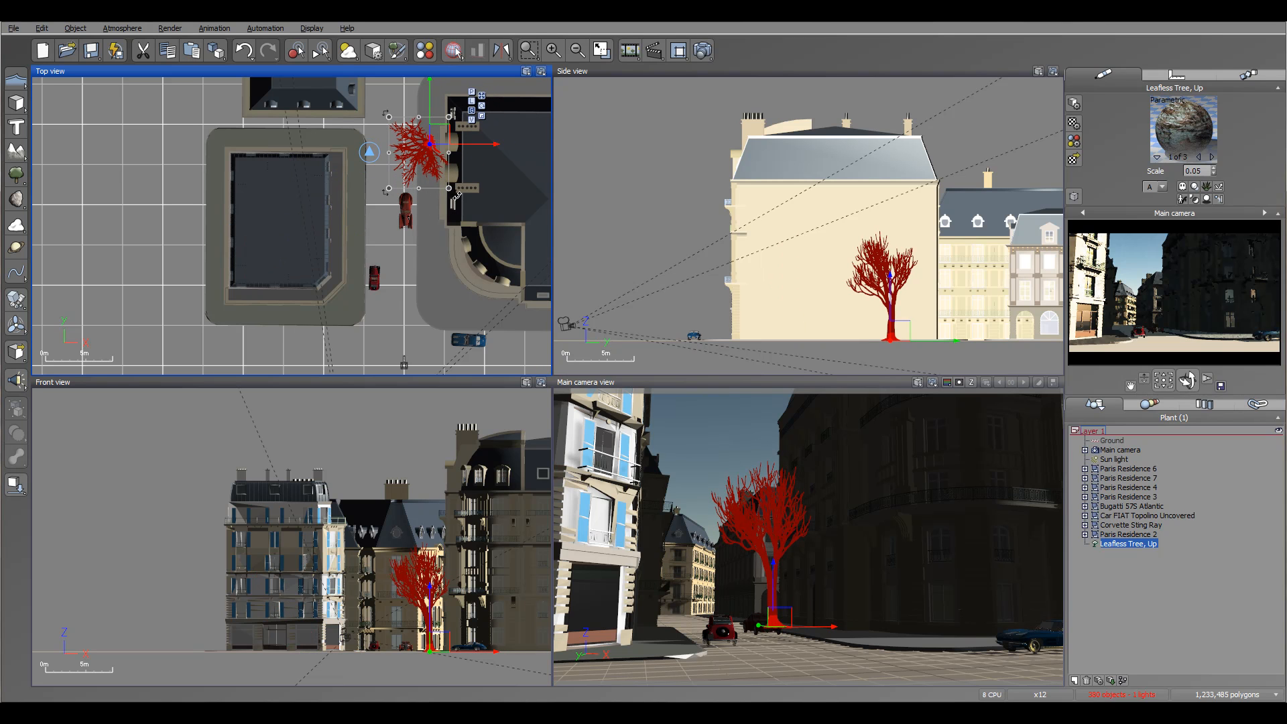
{"action": "left_click_drag", "start_coordinate": [453, 193], "coordinate": [427, 200]}
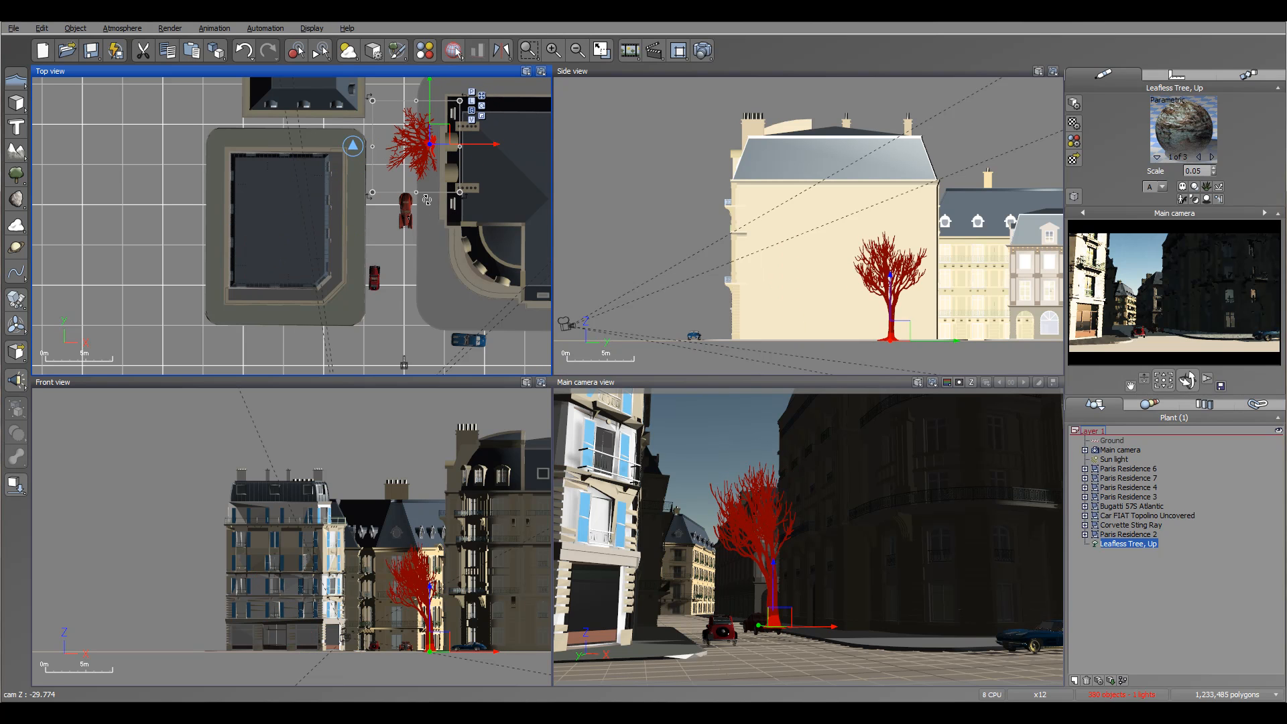
{"action": "left_click_drag", "start_coordinate": [435, 138], "coordinate": [431, 139]}
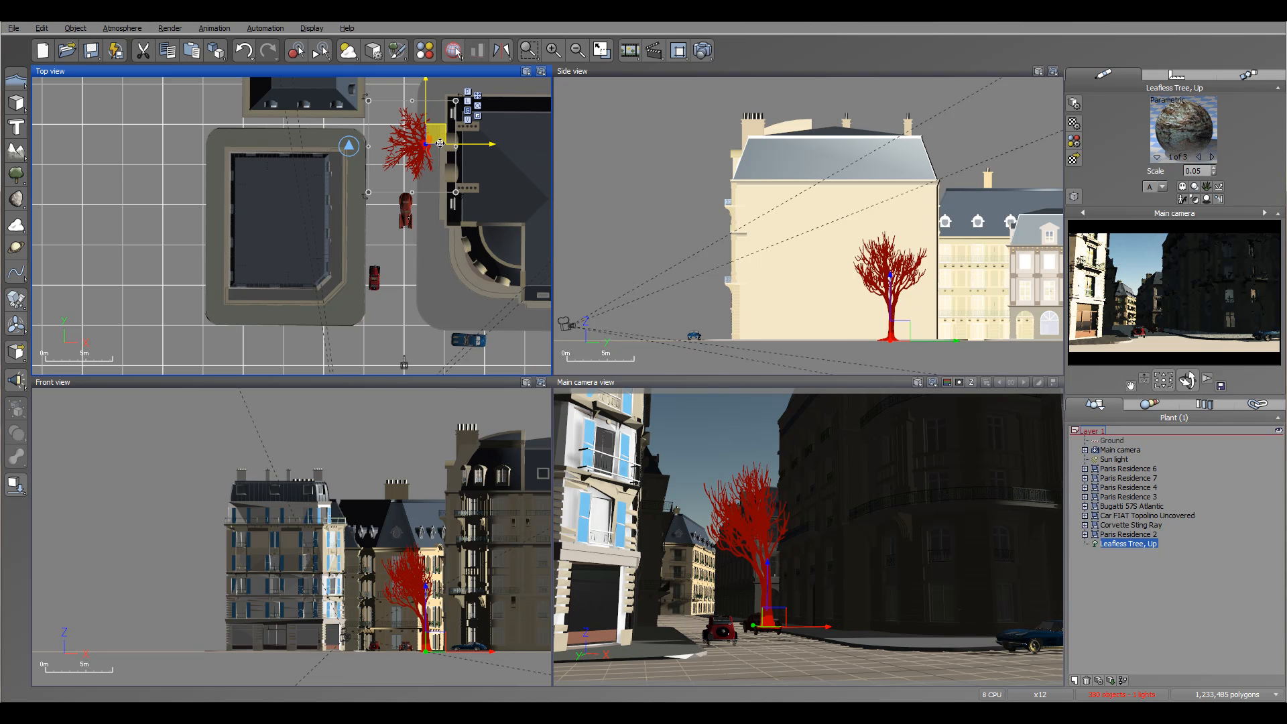
Create a cube, shrink it to a small block, and position it over the leafless tree's trunk in plan.
{"action": "scroll", "coordinate": [467, 193], "scroll_direction": "up", "scroll_amount": 2}
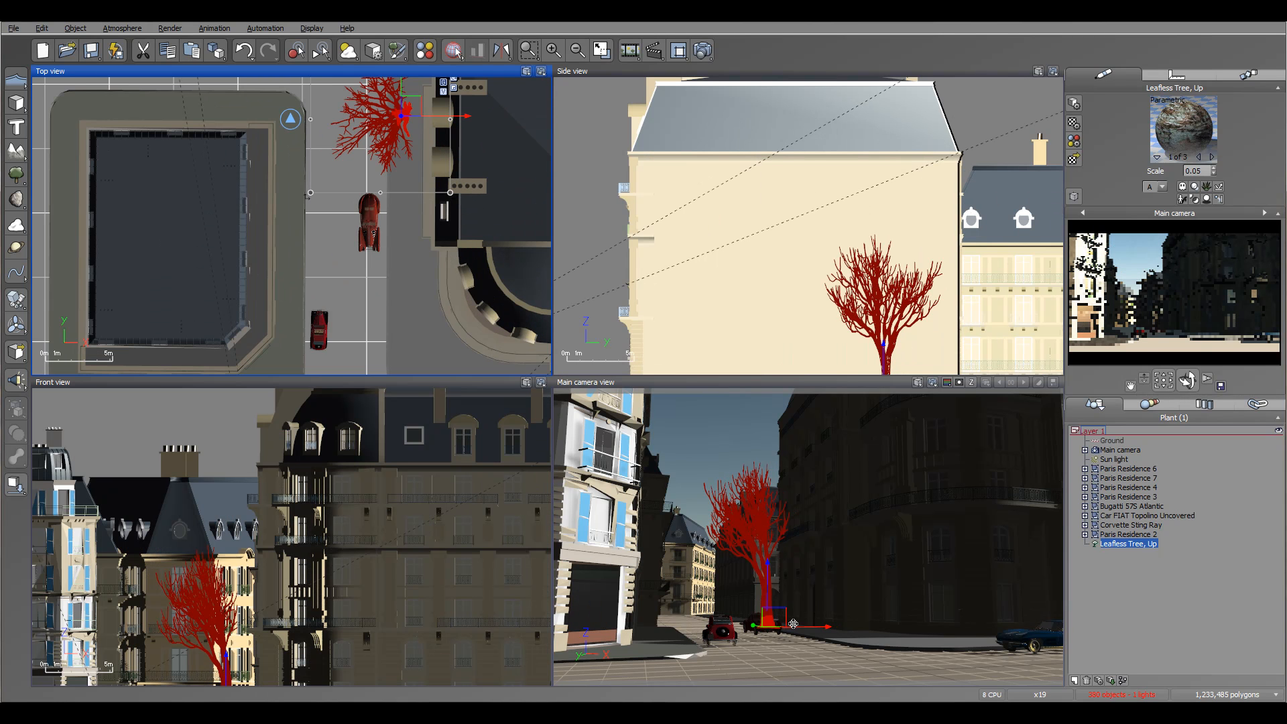
{"action": "left_click", "coordinate": [16, 102]}
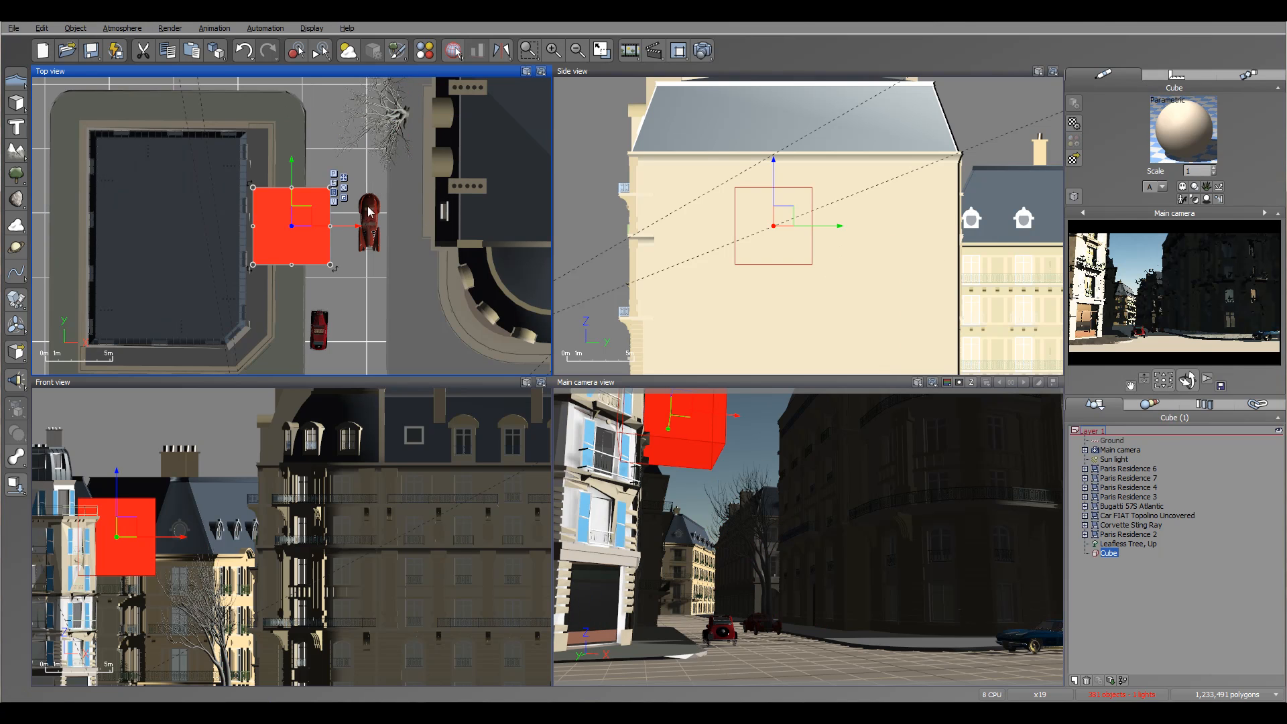
{"action": "mouse_move", "coordinate": [425, 122]}
{"action": "left_mouse_down"}
{"action": "mouse_move", "coordinate": [433, 99]}
{"action": "mouse_move", "coordinate": [427, 112]}
{"action": "left_mouse_up"}
{"action": "right_click_drag", "start_coordinate": [427, 143], "coordinate": [432, 320]}
{"action": "left_click_drag", "start_coordinate": [431, 327], "coordinate": [438, 298]}
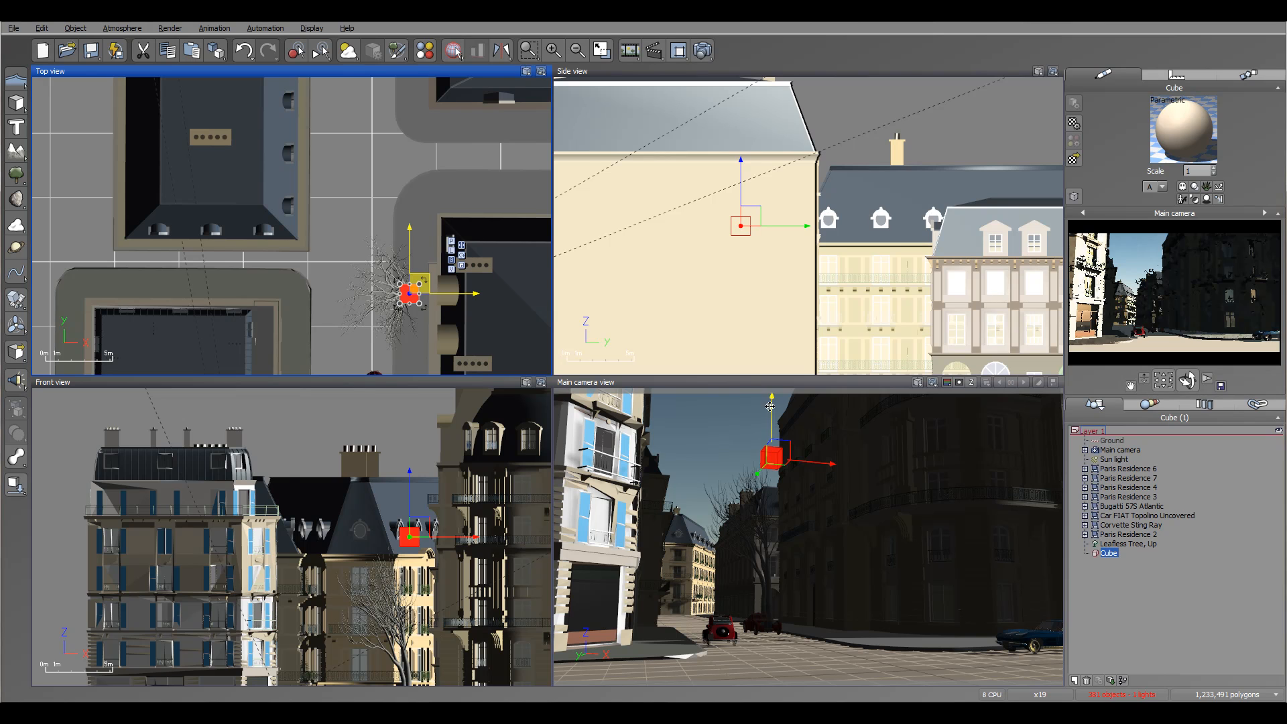
Lower the small cube to ground level around the base of the leafless tree.
{"action": "right_click_drag", "start_coordinate": [725, 287], "coordinate": [767, 207]}
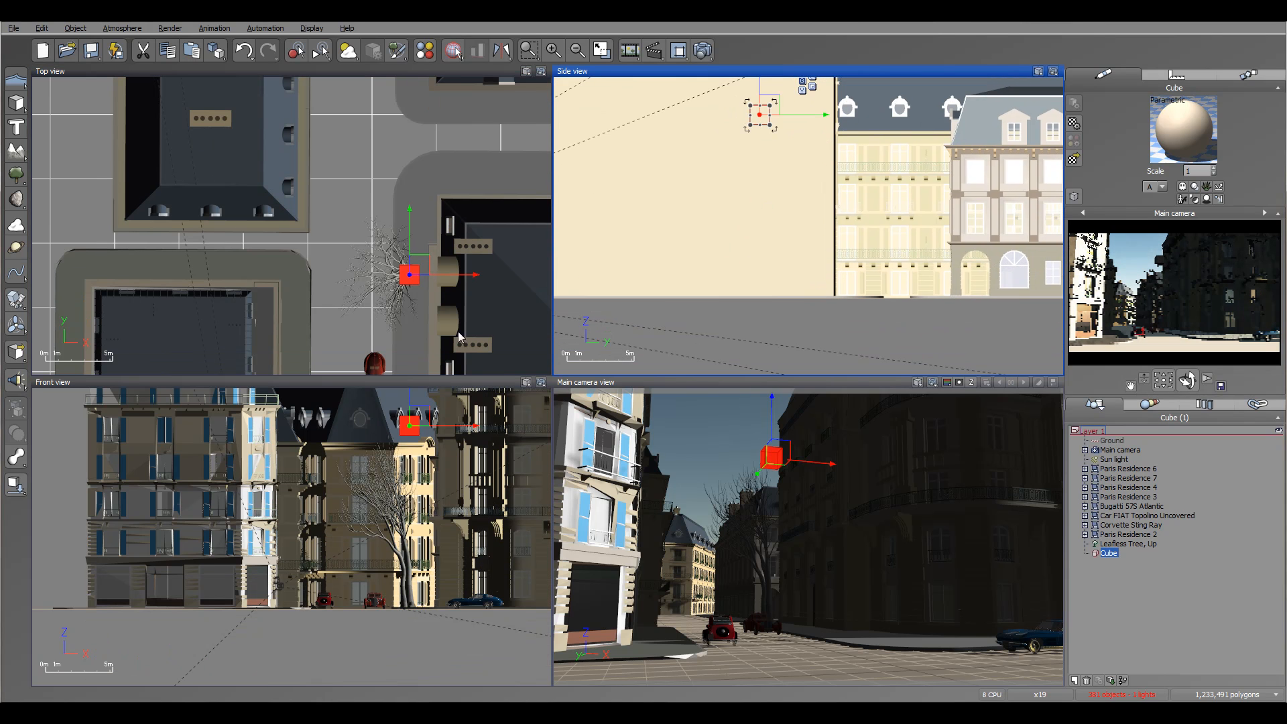
{"action": "left_click_drag", "start_coordinate": [412, 399], "coordinate": [408, 583]}
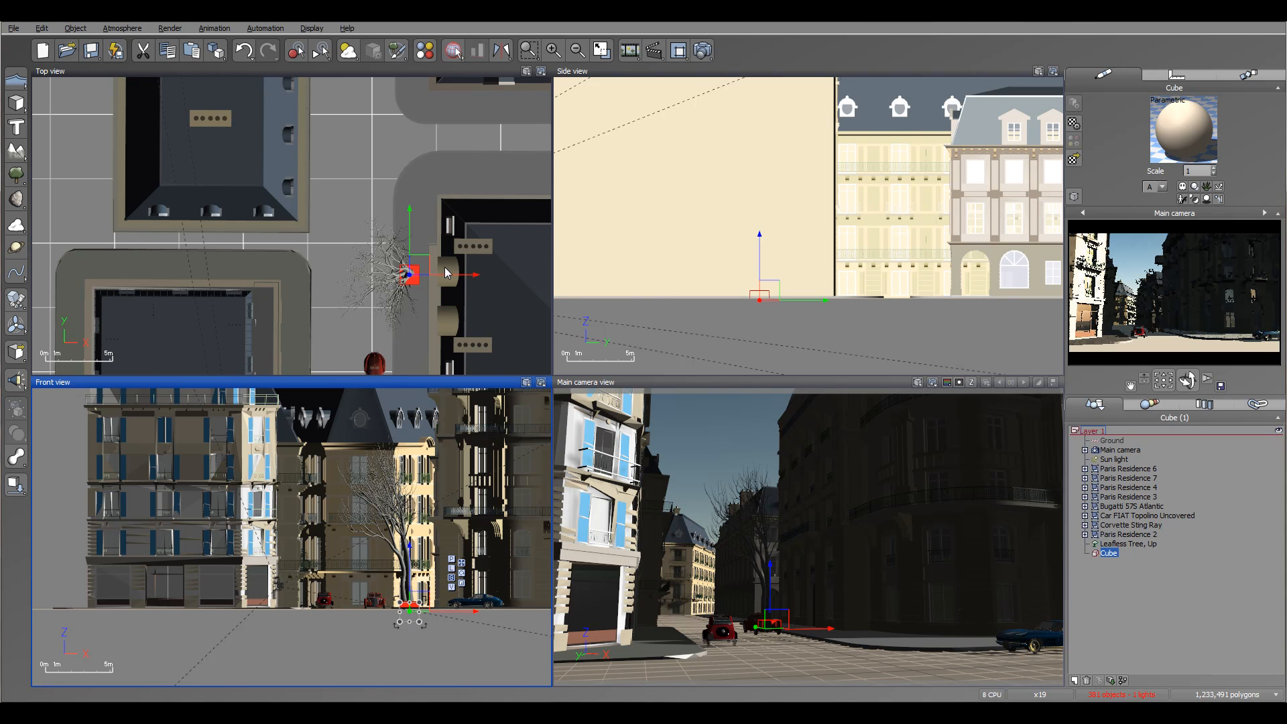
{"action": "scroll", "coordinate": [410, 298], "scroll_direction": "up", "scroll_amount": 3}
{"action": "left_click_drag", "start_coordinate": [386, 312], "coordinate": [407, 286]}
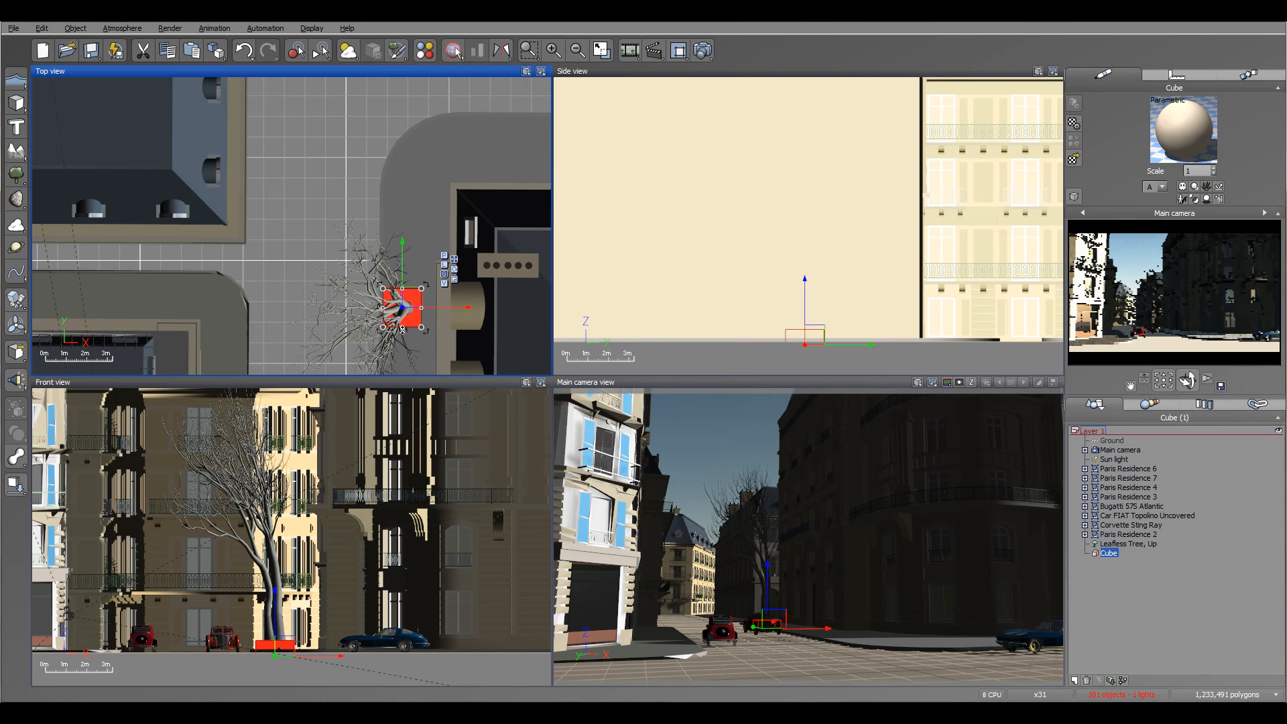
Nudge the cube under the leafless tree's trunk and place a copy of it on the opposite pavement, near the street edge.
{"action": "left_click_drag", "start_coordinate": [402, 327], "coordinate": [403, 331]}
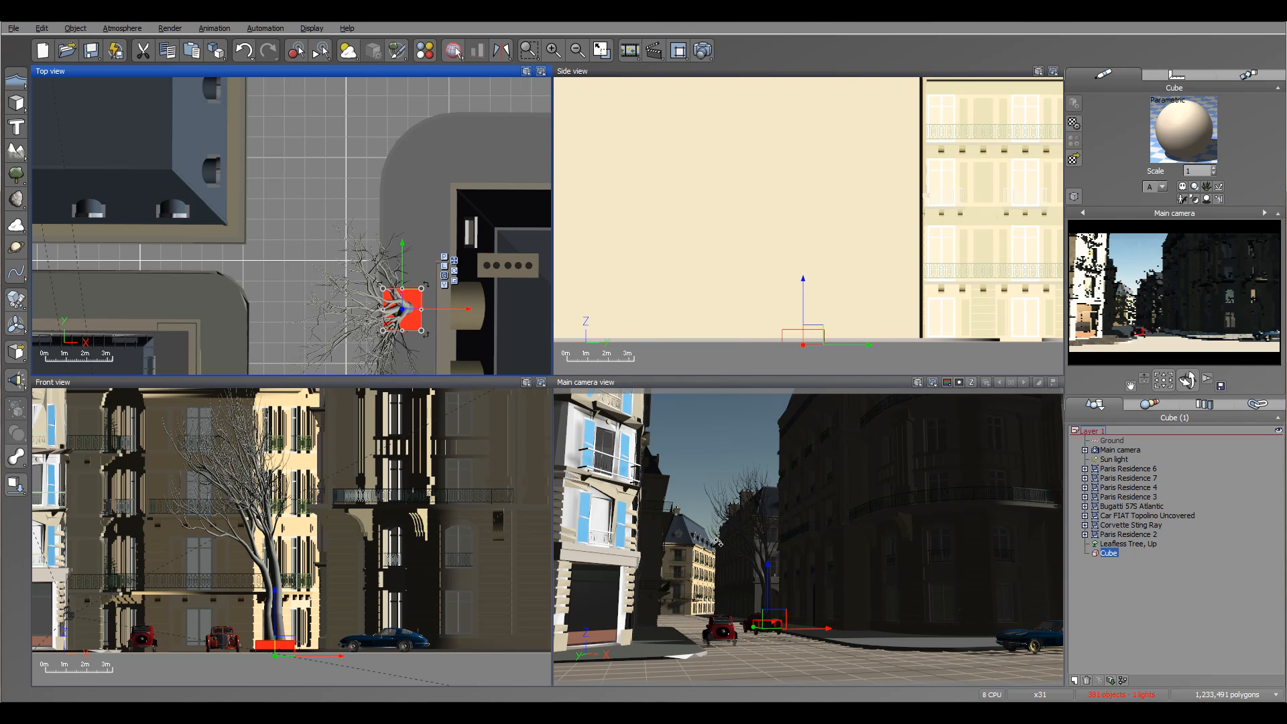
{"action": "right_click_drag", "start_coordinate": [506, 325], "coordinate": [495, 163]}
{"action": "left_click_drag", "start_coordinate": [404, 139], "coordinate": [232, 322], "text": "alt"}
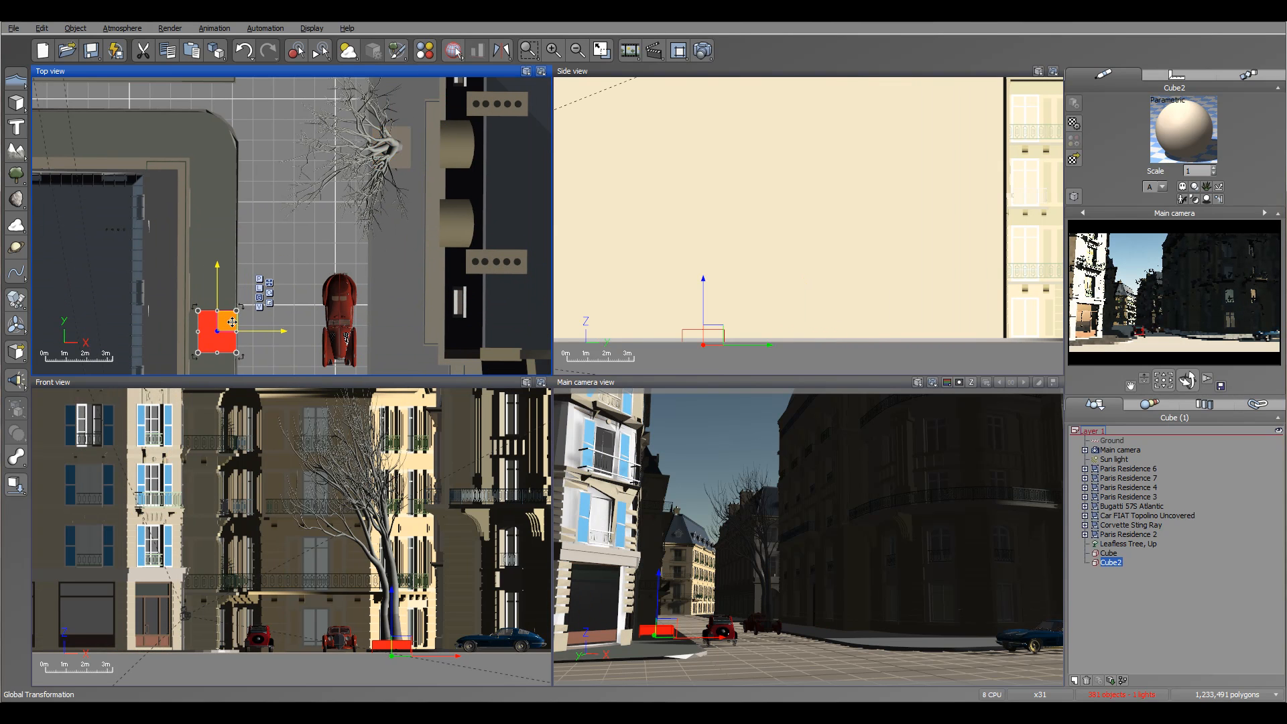
{"action": "right_click_drag", "start_coordinate": [328, 323], "coordinate": [418, 128]}
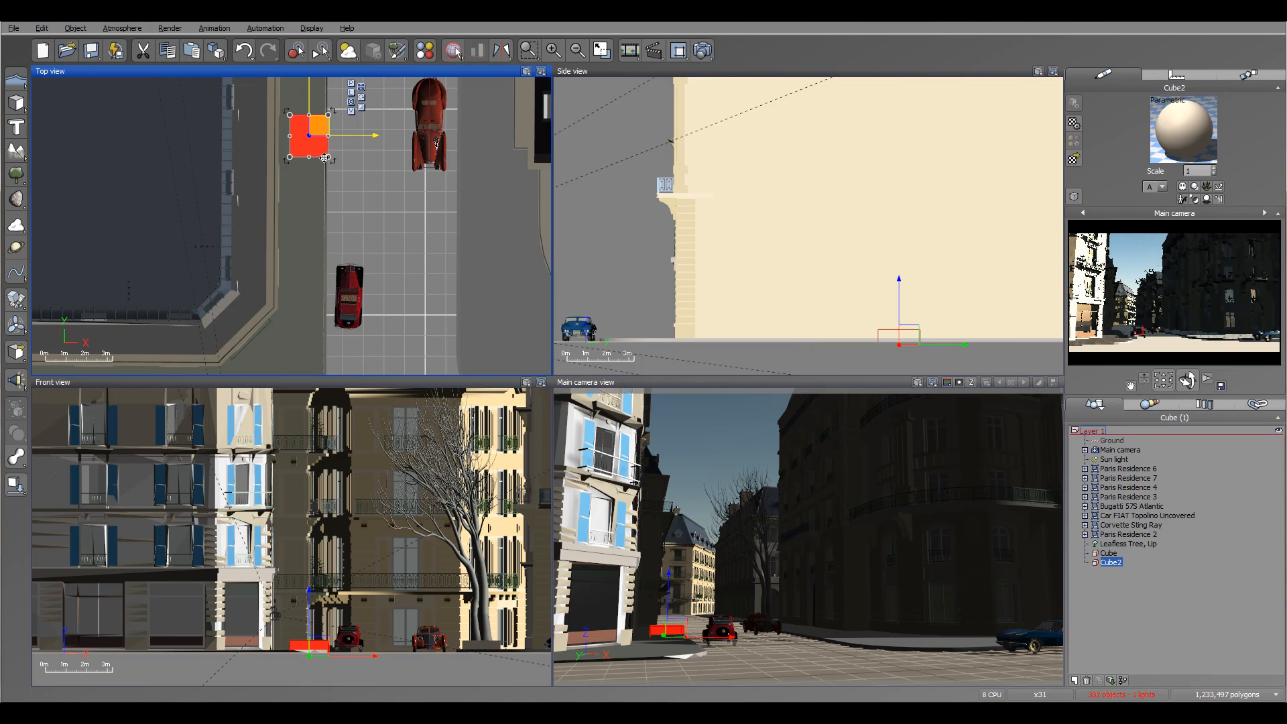
{"action": "left_click_drag", "start_coordinate": [322, 126], "coordinate": [319, 164]}
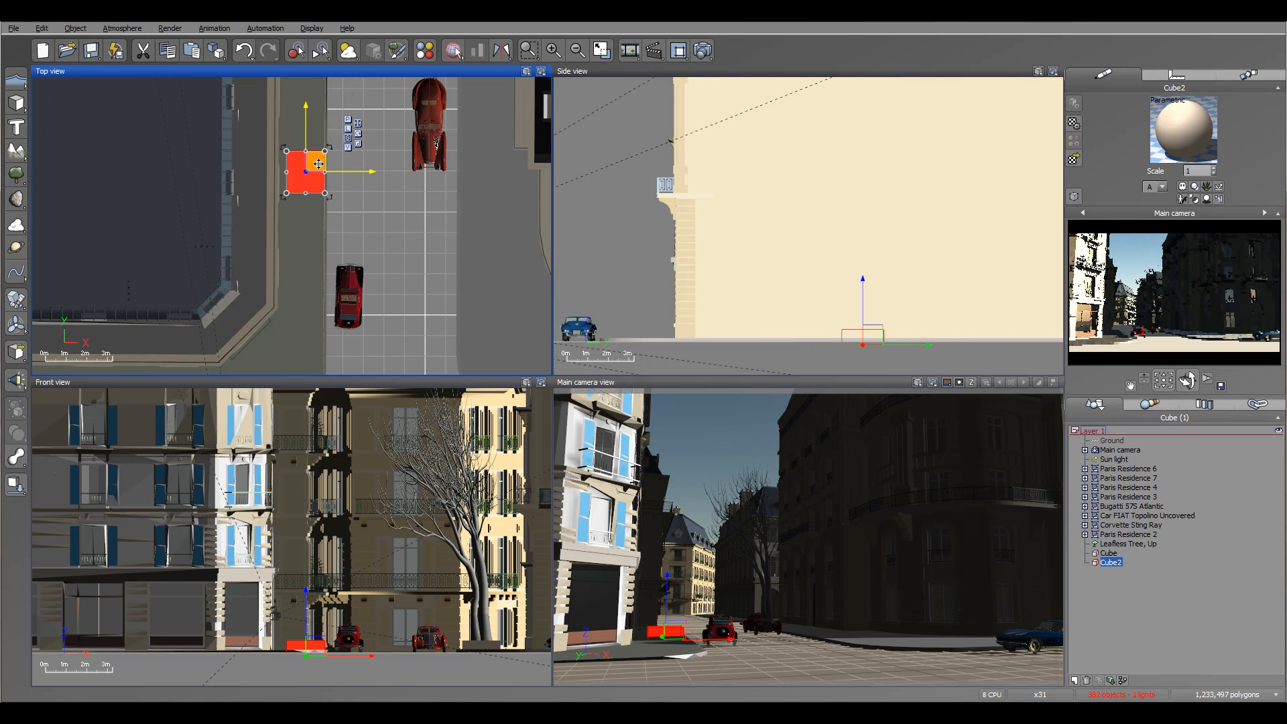
Add a second leafless tree, centre it on the cube copy, then rotate and slightly enlarge it.
{"action": "left_click", "coordinate": [16, 176]}
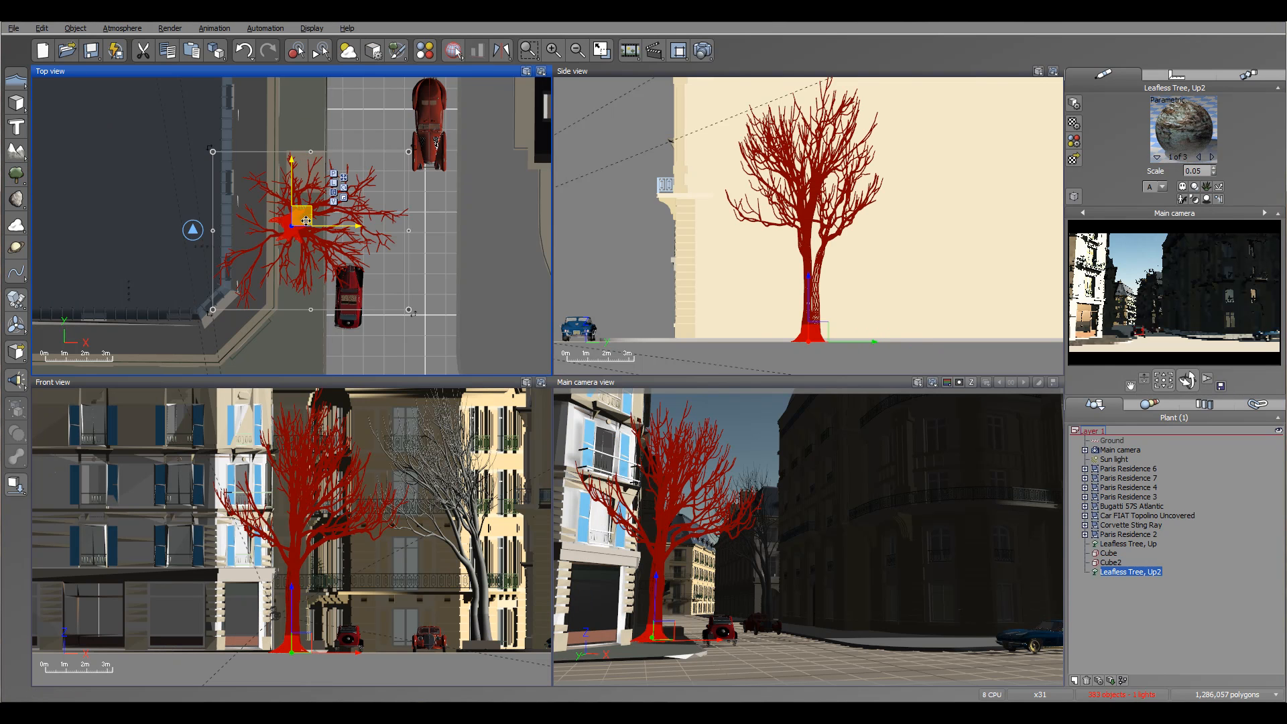
{"action": "left_click_drag", "start_coordinate": [334, 165], "coordinate": [350, 109]}
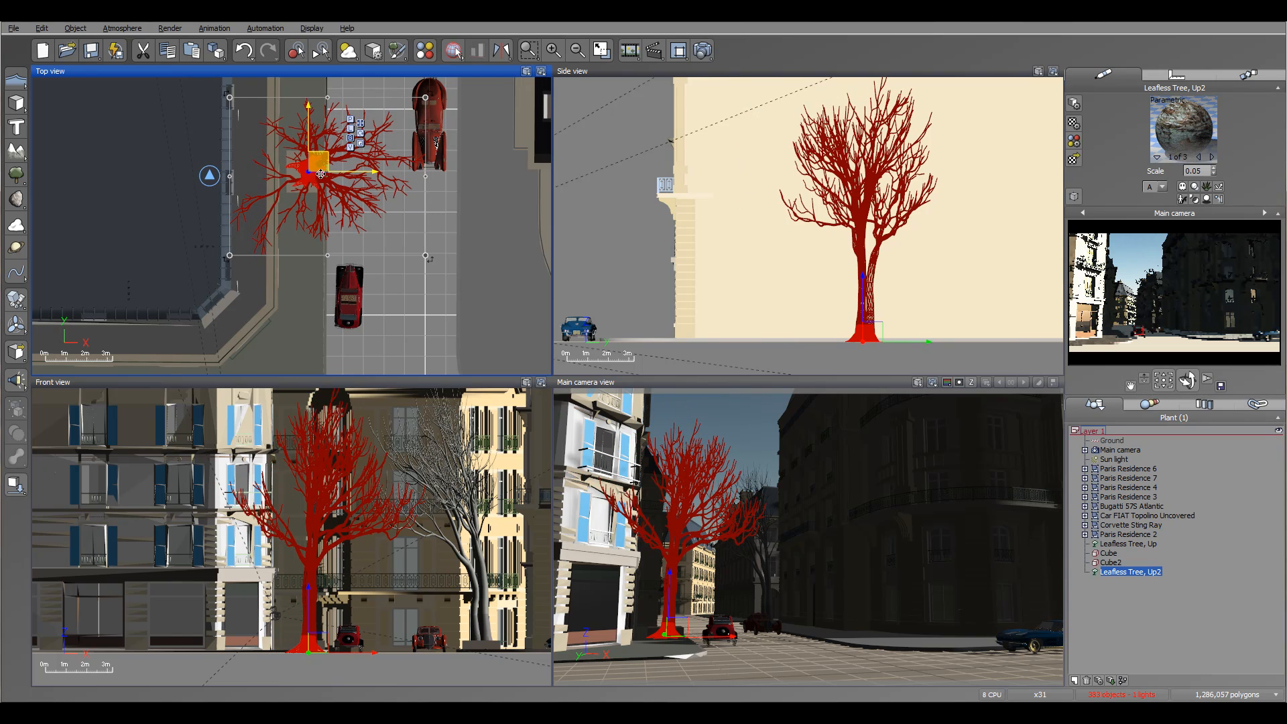
{"action": "left_click_drag", "start_coordinate": [435, 241], "coordinate": [424, 159]}
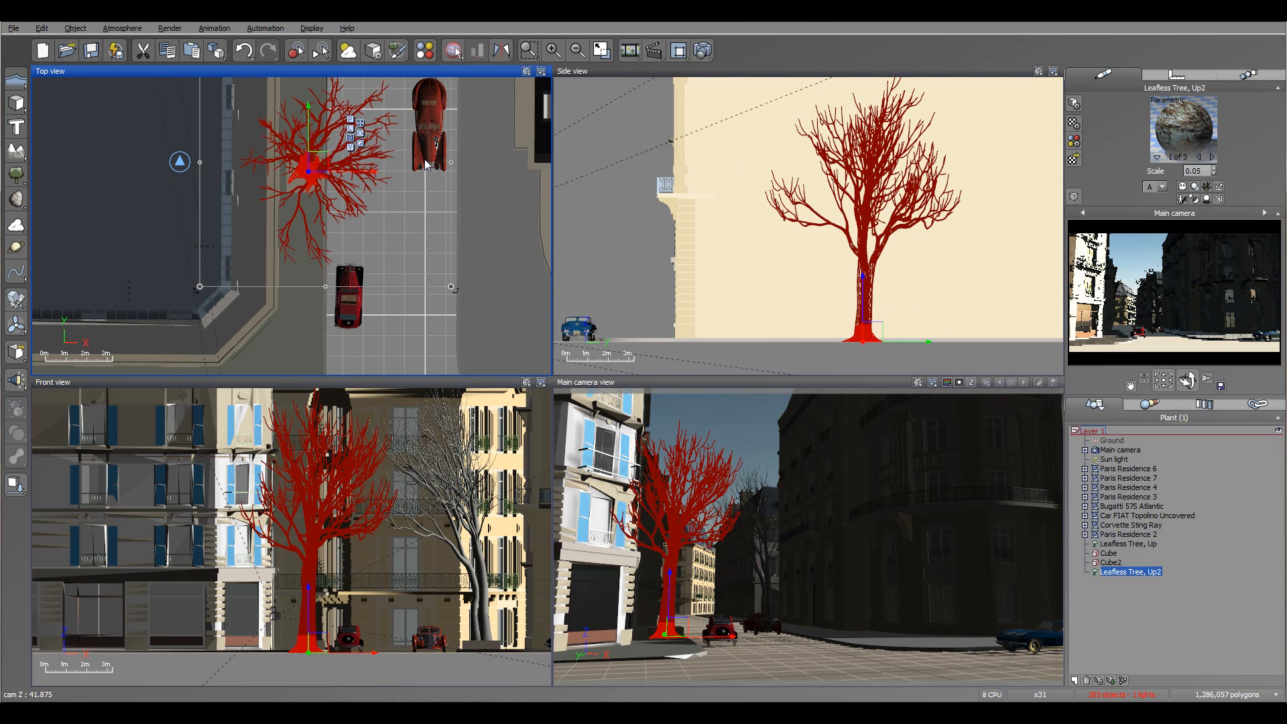
{"action": "left_click_drag", "start_coordinate": [315, 160], "coordinate": [316, 163]}
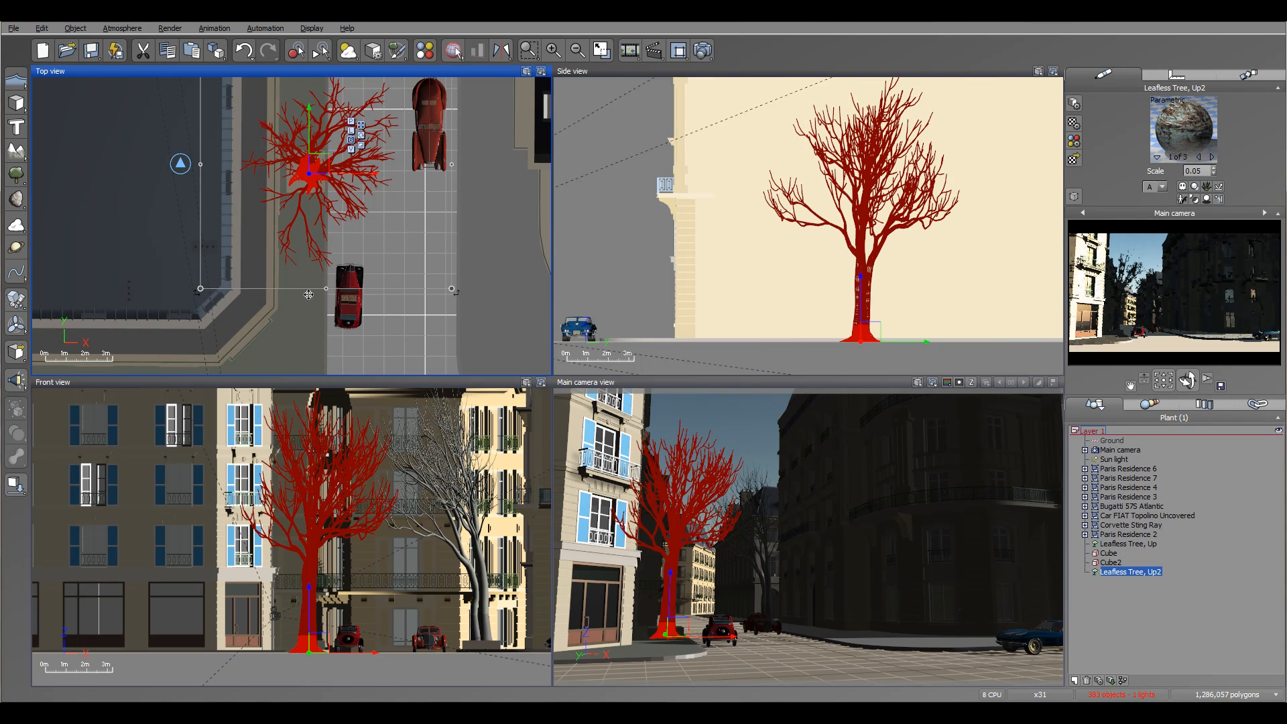
{"action": "left_click", "coordinate": [311, 622]}
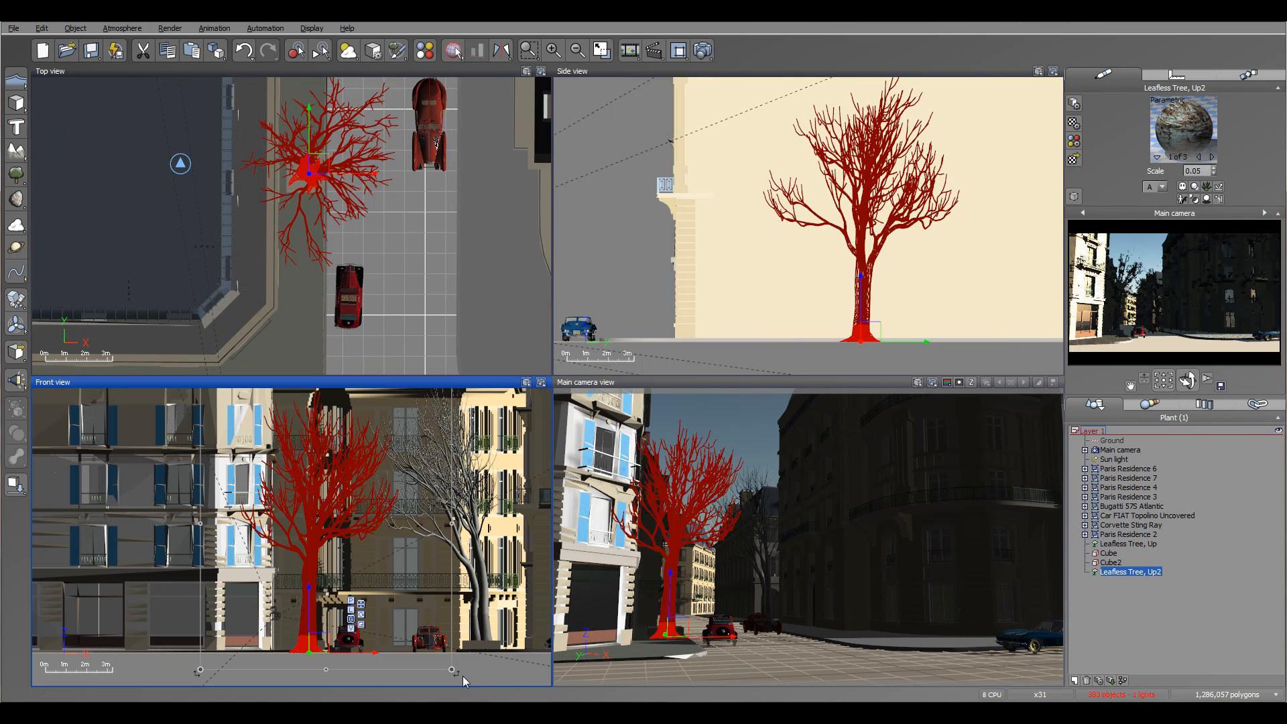
{"action": "left_click_drag", "start_coordinate": [454, 671], "coordinate": [457, 676]}
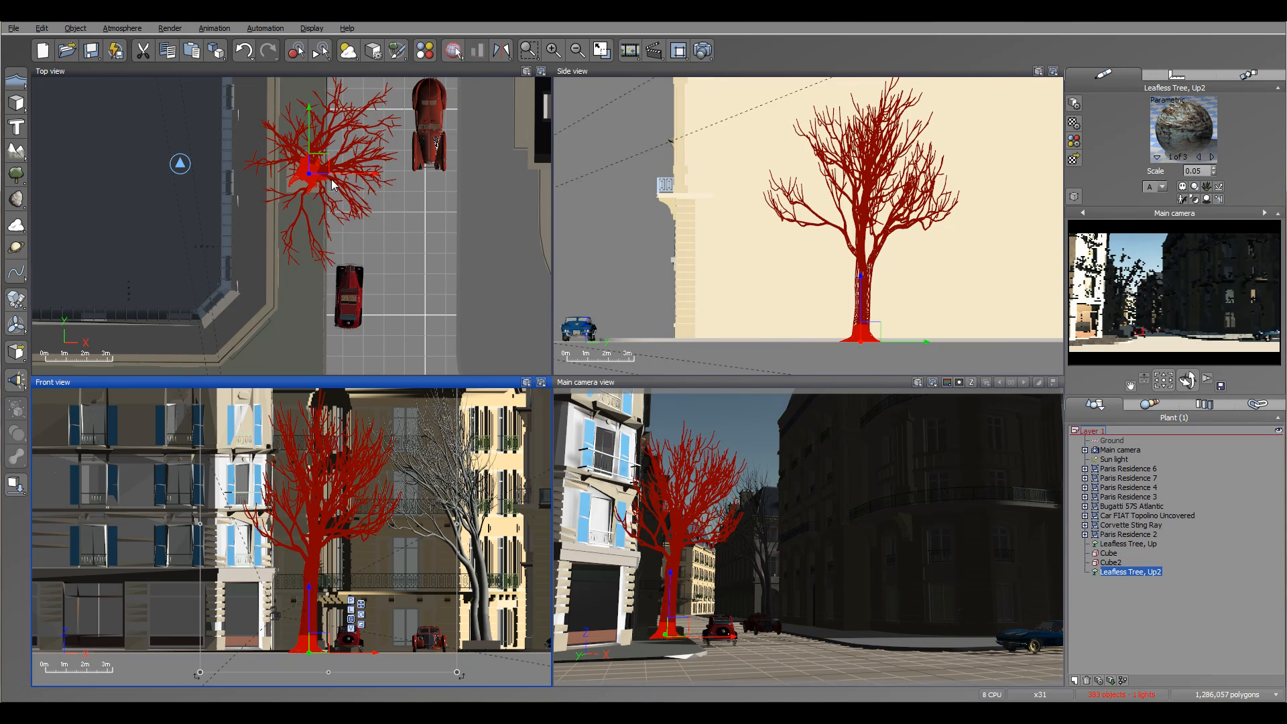
Add a third leafless tree and place it in the foreground, in front of the corner residence near the camera.
{"action": "scroll", "coordinate": [332, 181], "scroll_direction": "down", "scroll_amount": 2}
{"action": "right_click_drag", "start_coordinate": [442, 336], "coordinate": [497, 134]}
{"action": "right_click_drag", "start_coordinate": [369, 219], "coordinate": [360, 303]}
{"action": "left_click", "coordinate": [18, 175]}
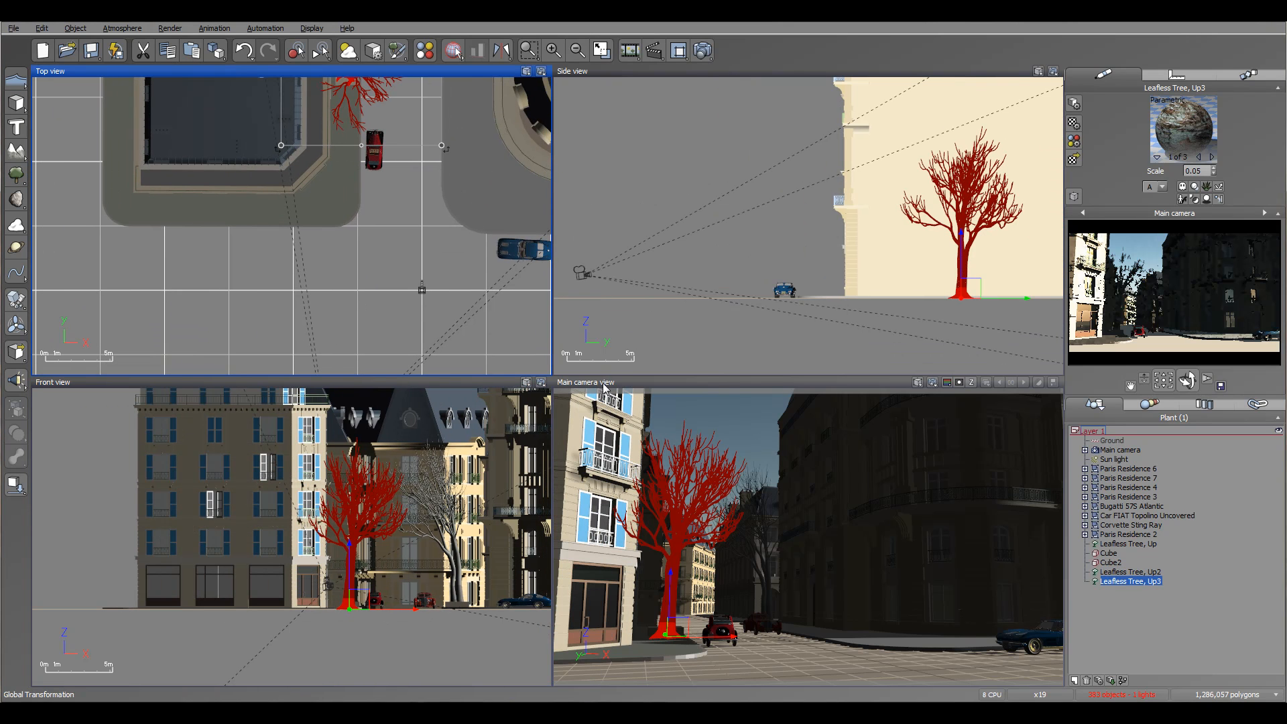
{"action": "left_click_drag", "start_coordinate": [309, 216], "coordinate": [325, 303]}
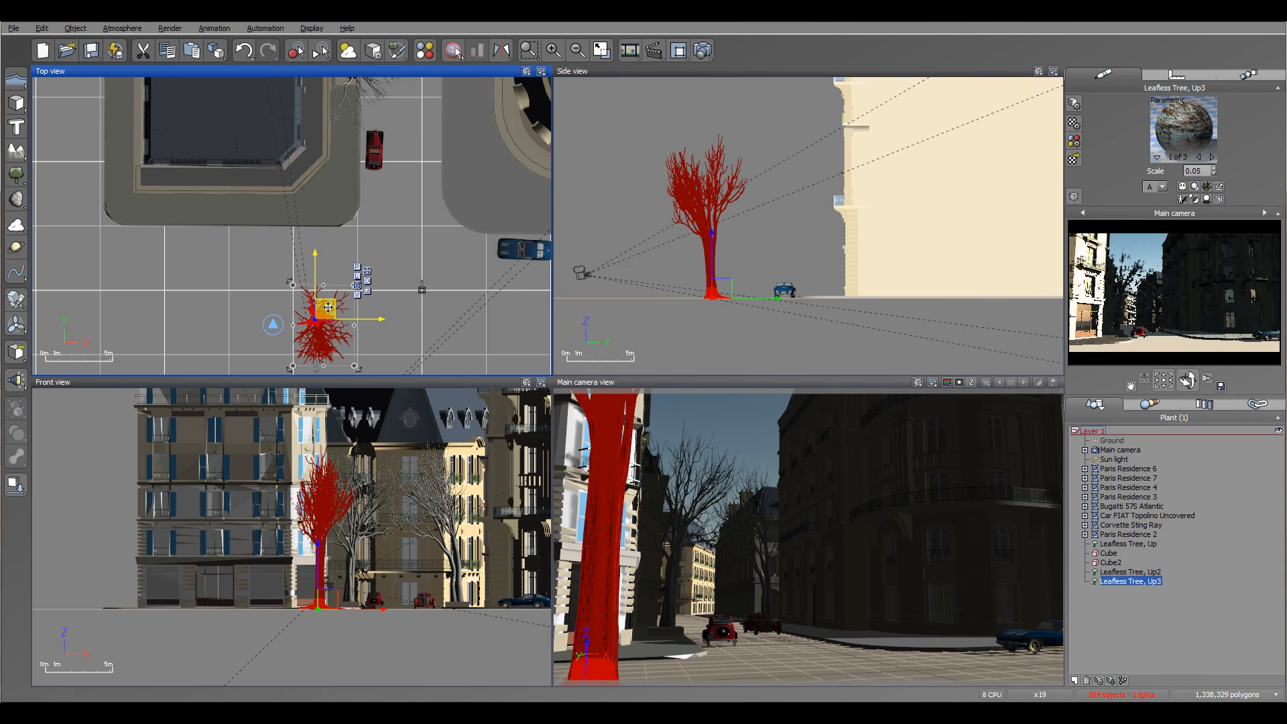
Scale down the foreground leafless tree and adjust its position in plan.
{"action": "left_click", "coordinate": [722, 231]}
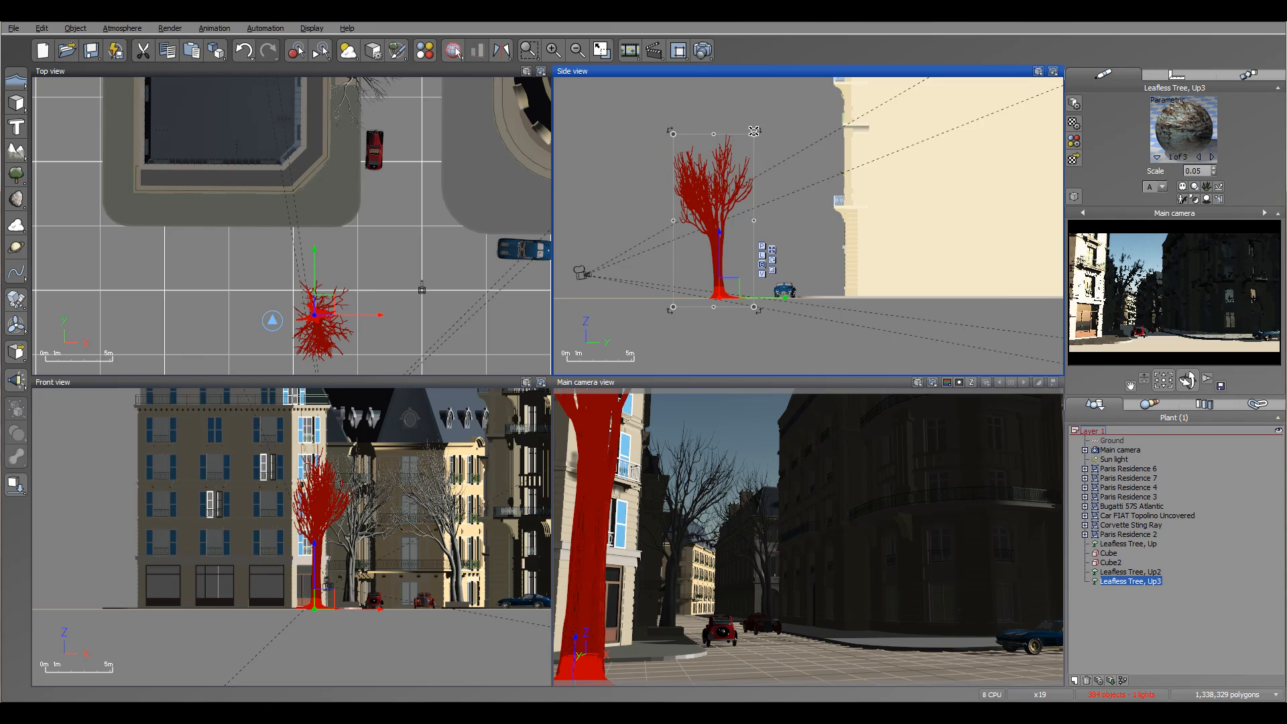
{"action": "left_click_drag", "start_coordinate": [754, 148], "coordinate": [748, 224]}
{"action": "left_click", "coordinate": [329, 323]}
{"action": "mouse_move", "coordinate": [331, 327]}
{"action": "left_mouse_down"}
{"action": "mouse_move", "coordinate": [349, 354]}
{"action": "mouse_move", "coordinate": [363, 350]}
{"action": "mouse_move", "coordinate": [362, 320]}
{"action": "mouse_move", "coordinate": [318, 326]}
{"action": "mouse_move", "coordinate": [333, 328]}
{"action": "left_mouse_up"}
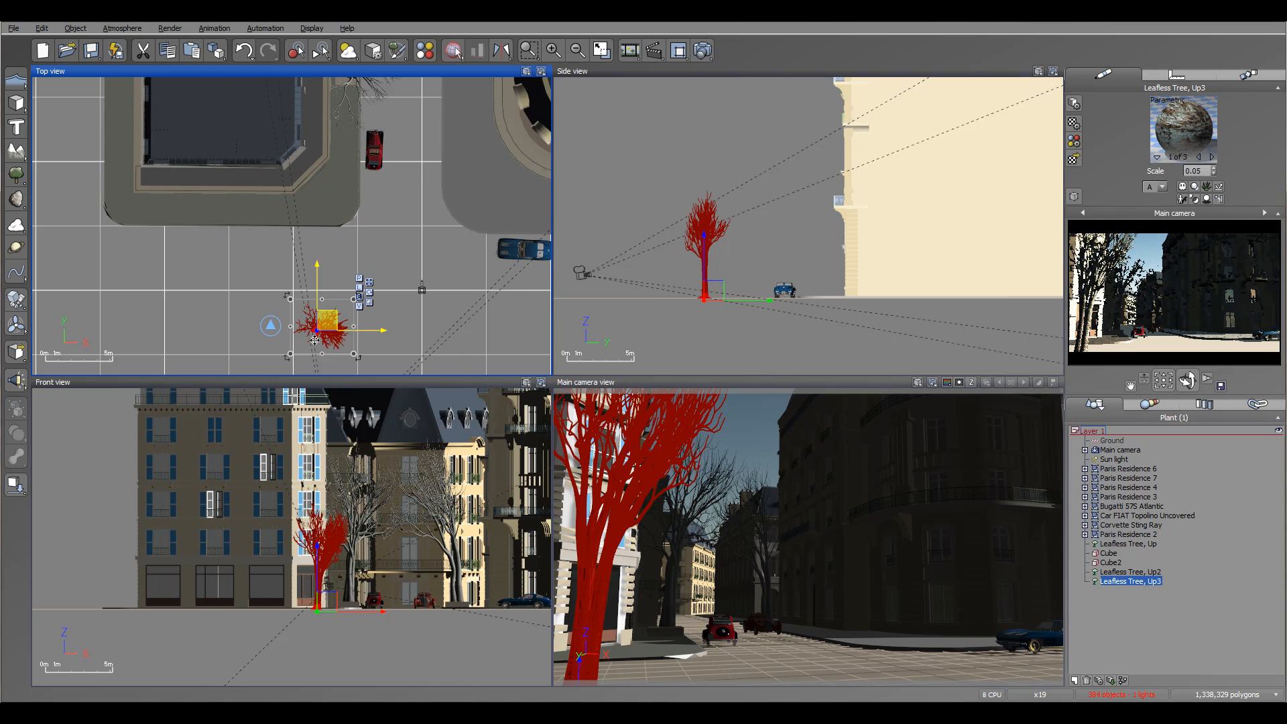
Thin the foreground leafless tree in the Plant Editor by setting its branch diameter to -32.
{"action": "right_click", "coordinate": [329, 323]}
{"action": "left_click", "coordinate": [392, 579]}
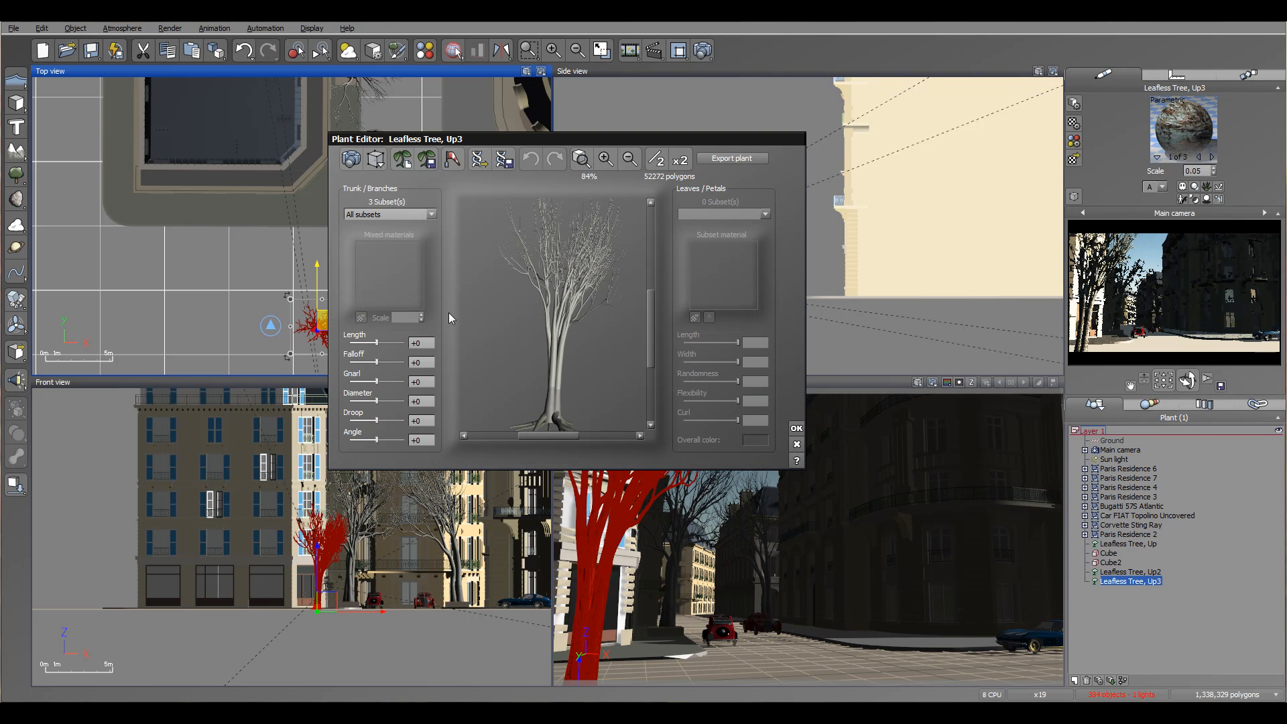
{"action": "left_click_drag", "start_coordinate": [376, 400], "coordinate": [367, 400]}
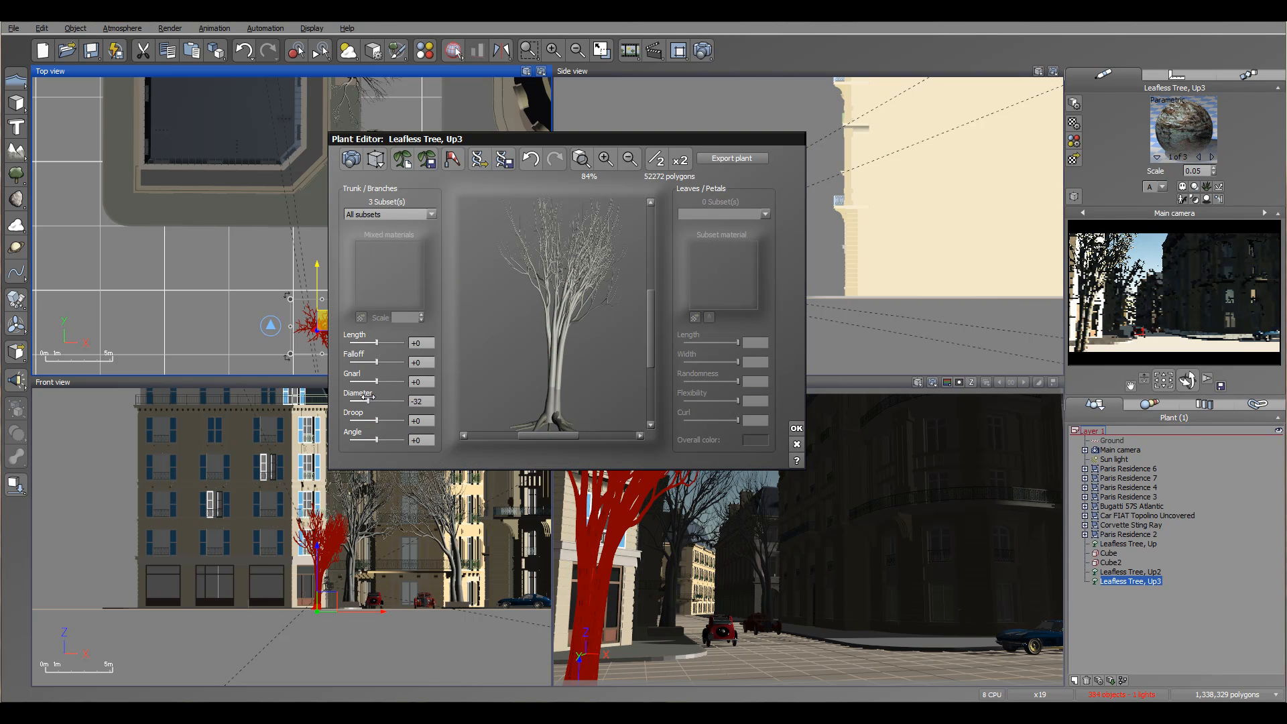
{"action": "left_click", "coordinate": [797, 428]}
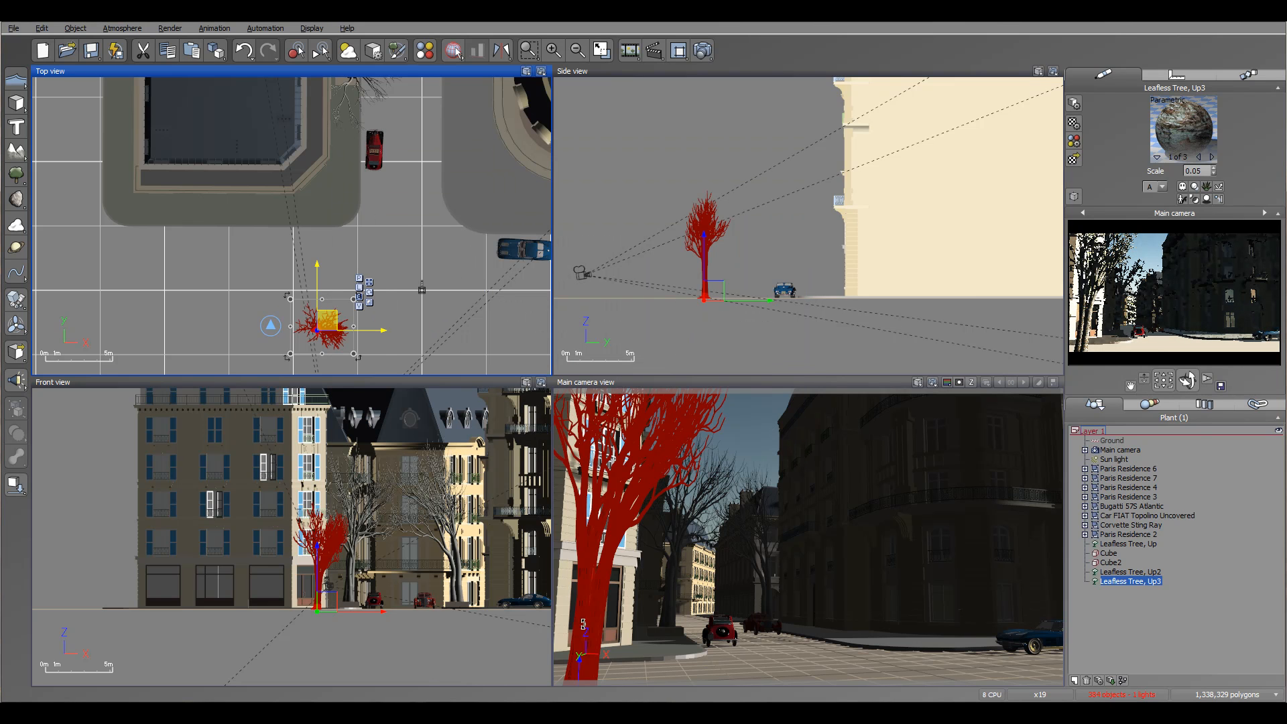
Set the branch diameter of the leafless tree standing on the cube copy to -32 in the Plant Editor.
{"action": "right_click_drag", "start_coordinate": [389, 125], "coordinate": [388, 306]}
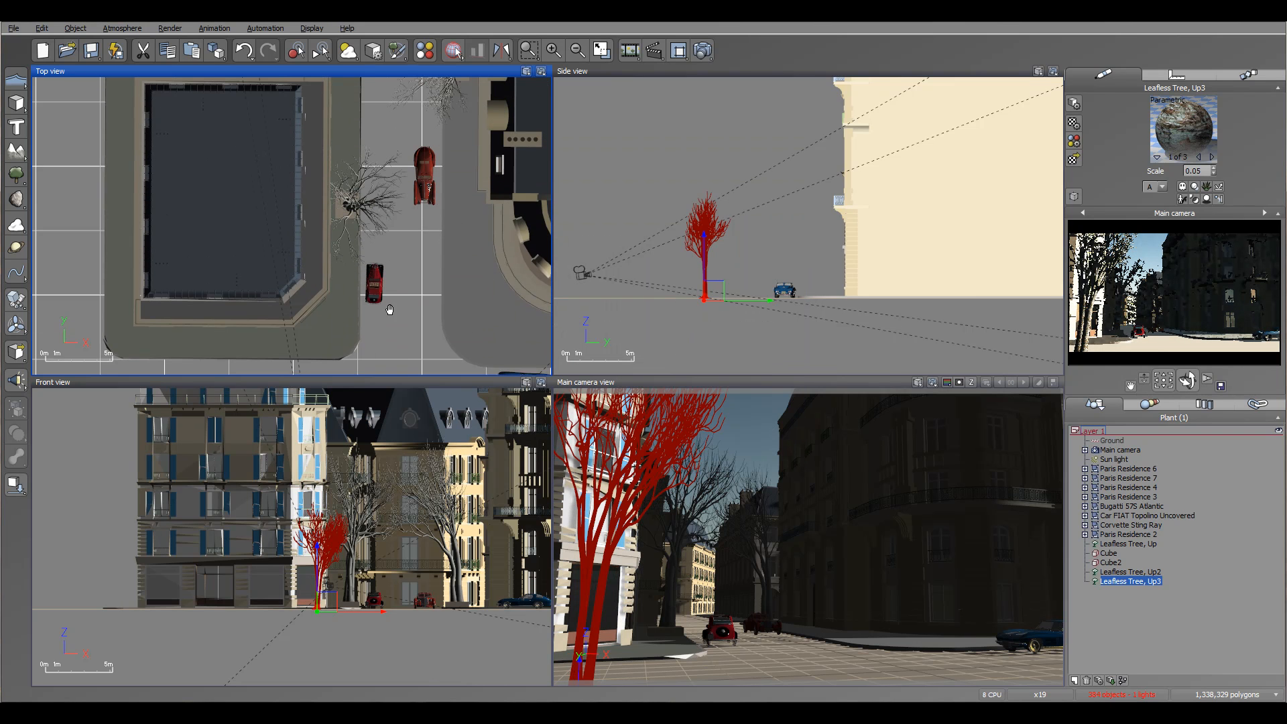
{"action": "left_click", "coordinate": [371, 257]}
{"action": "left_click", "coordinate": [360, 253]}
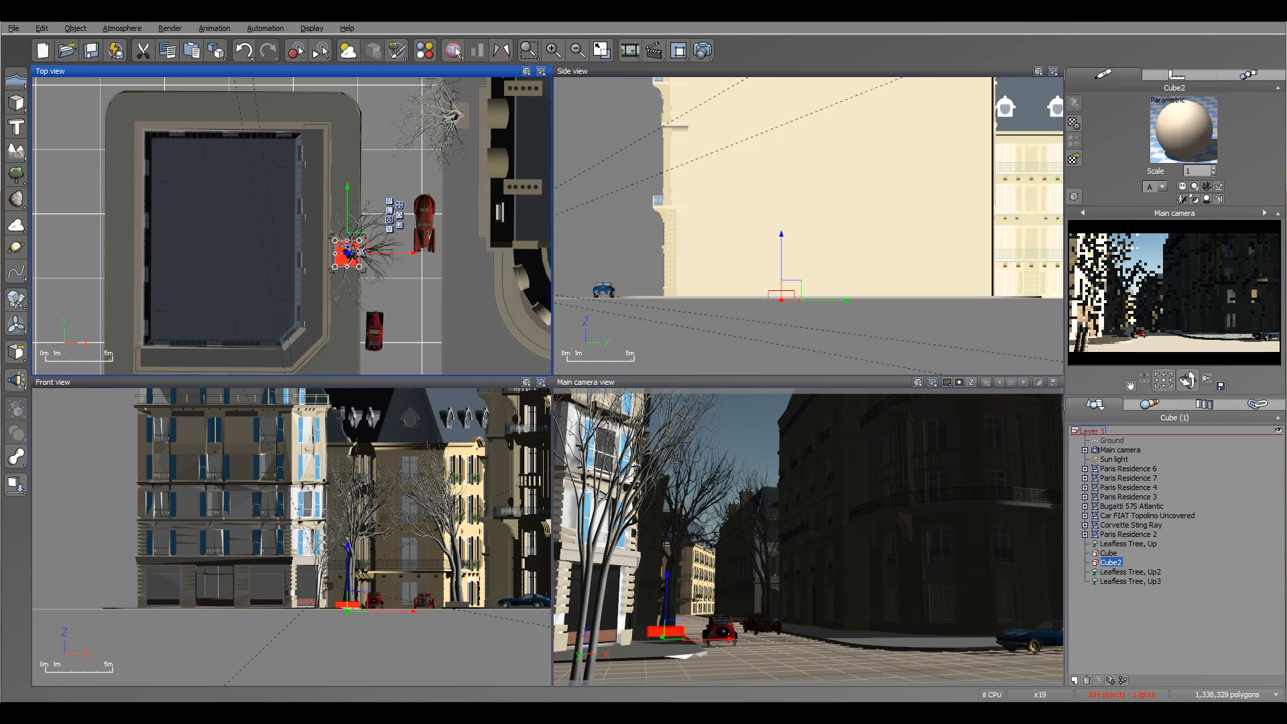
{"action": "right_click", "coordinate": [384, 245]}
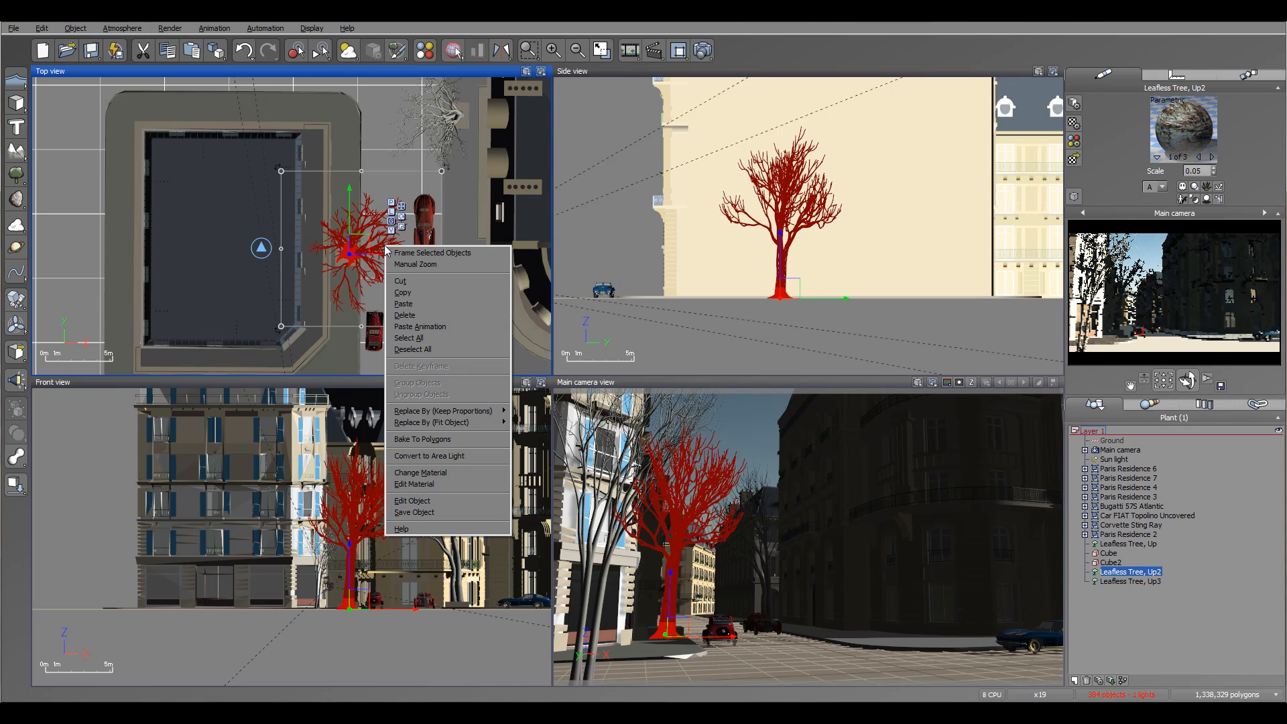
{"action": "left_click", "coordinate": [449, 500]}
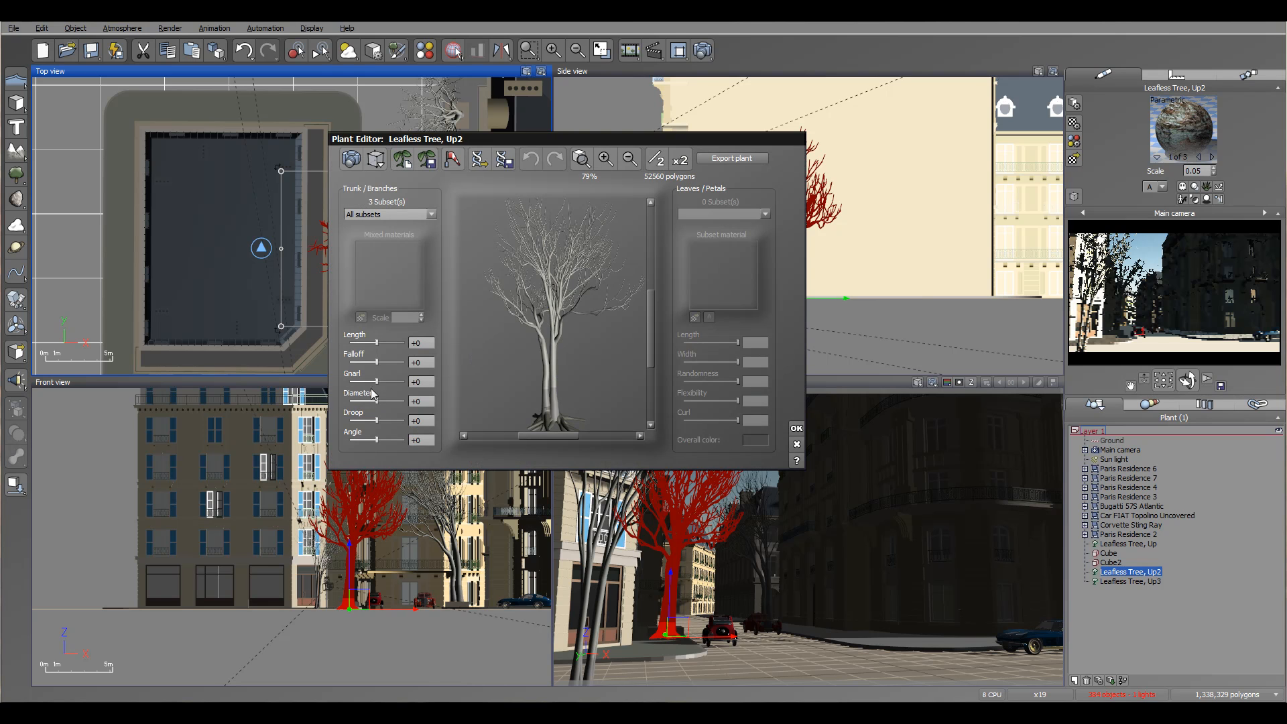
{"action": "left_click_drag", "start_coordinate": [375, 398], "coordinate": [367, 401]}
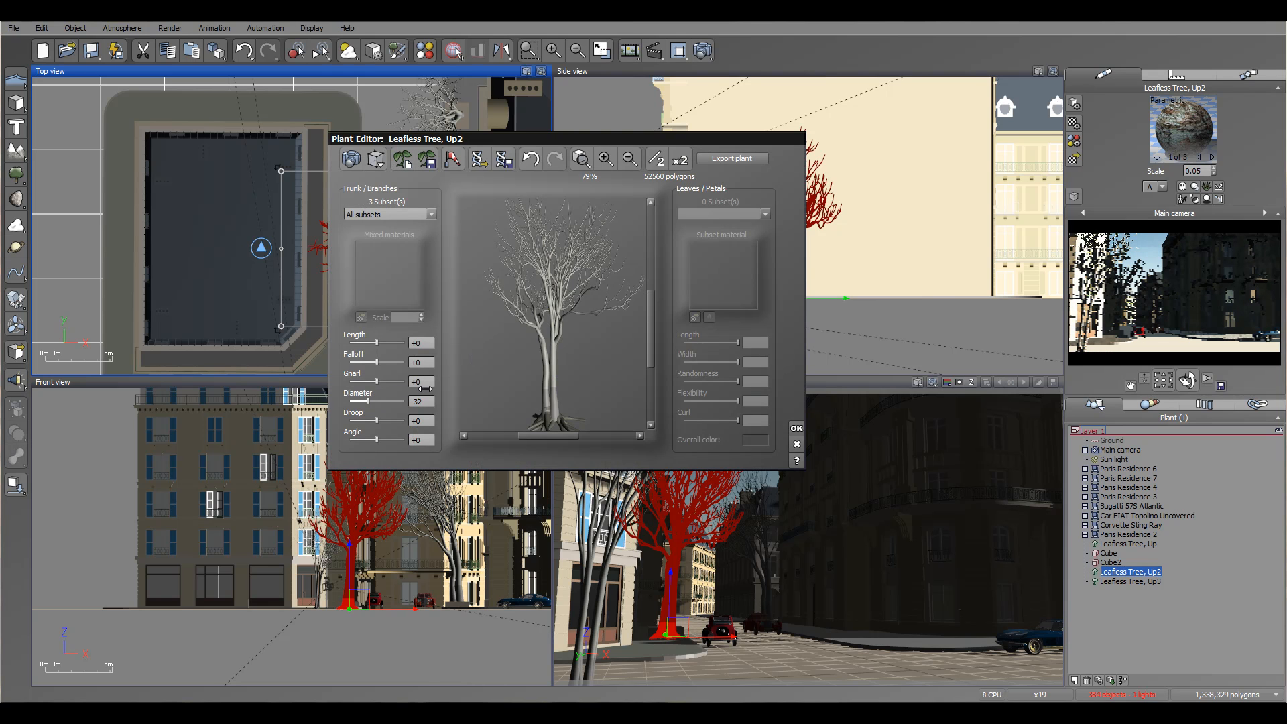
{"action": "left_click", "coordinate": [796, 429]}
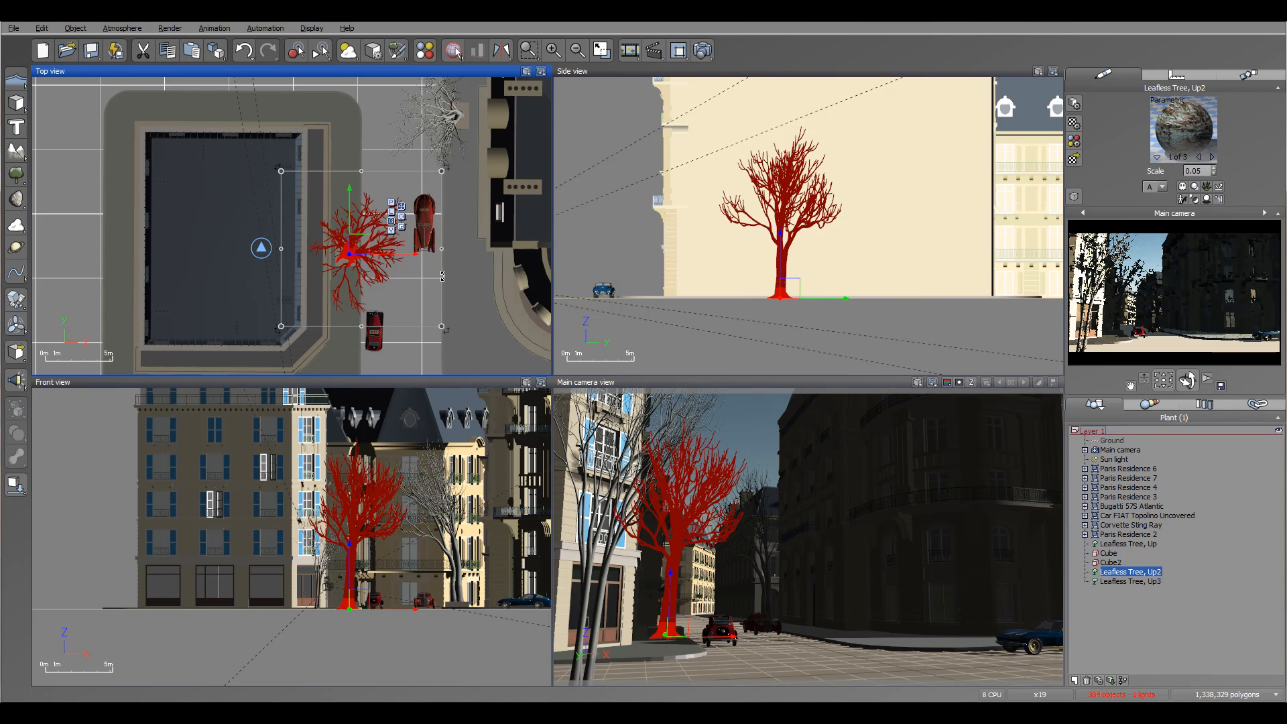
Set the branch diameter of the first leafless tree, across the street, to -27 in the Plant Editor.
{"action": "right_click_drag", "start_coordinate": [474, 214], "coordinate": [427, 357]}
{"action": "left_click", "coordinate": [397, 258]}
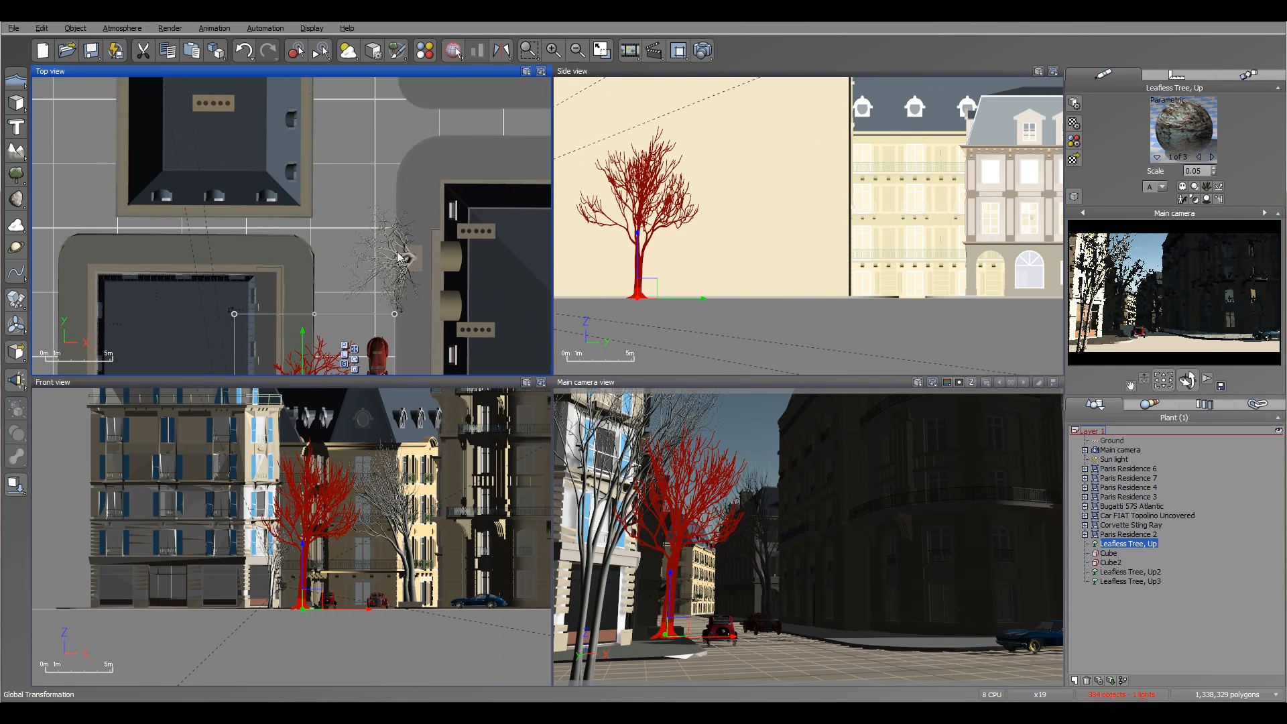
{"action": "left_click", "coordinate": [400, 265]}
{"action": "right_click", "coordinate": [392, 268]}
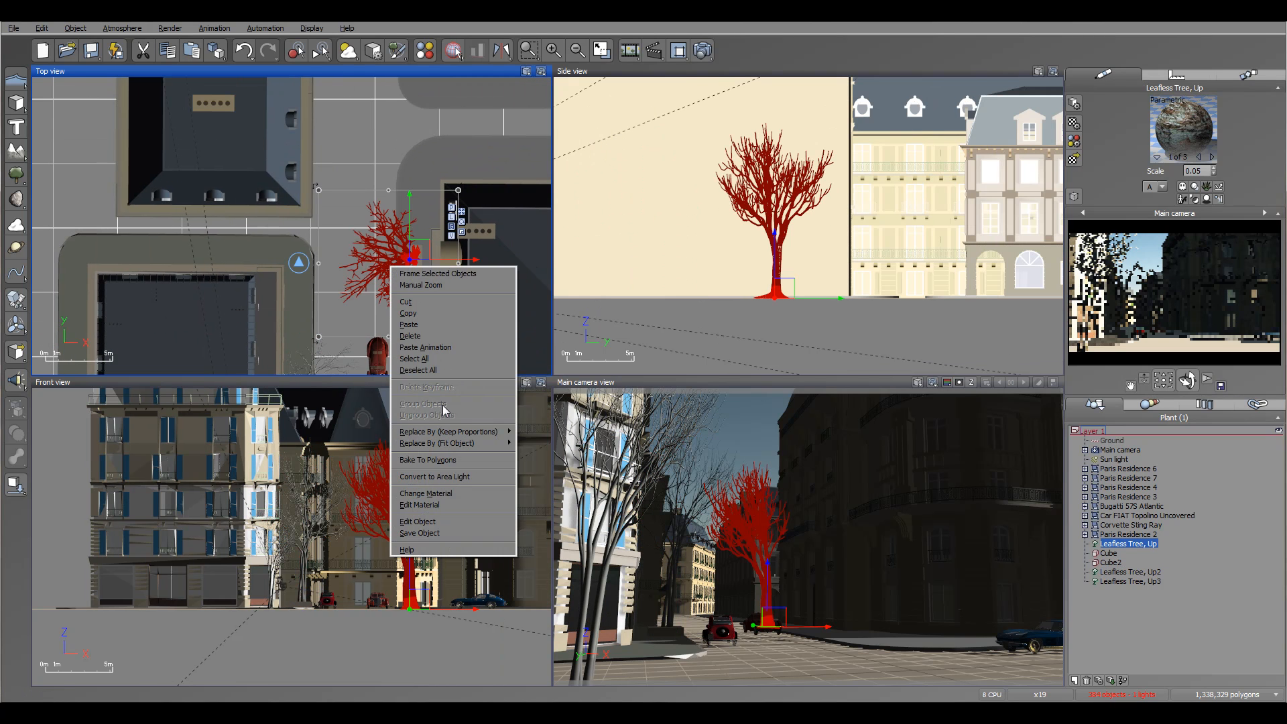
{"action": "left_click", "coordinate": [434, 522]}
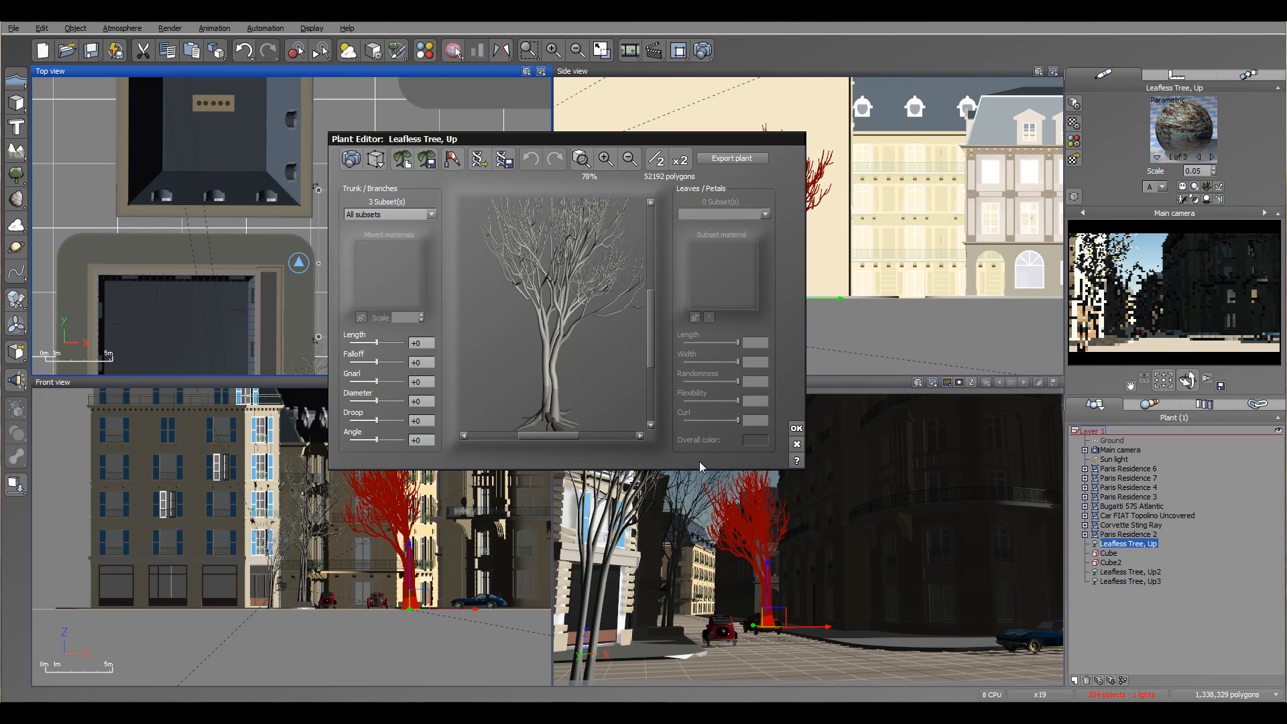
{"action": "left_click_drag", "start_coordinate": [377, 401], "coordinate": [372, 402]}
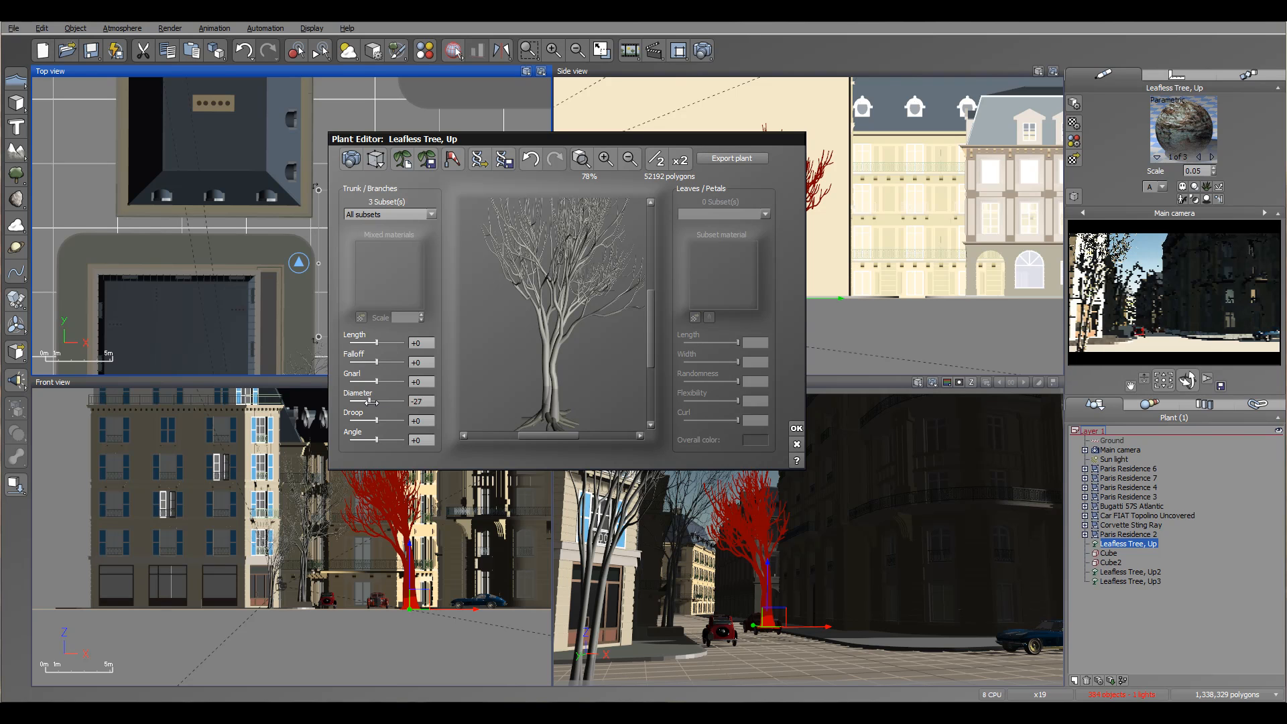
{"action": "left_click", "coordinate": [796, 428]}
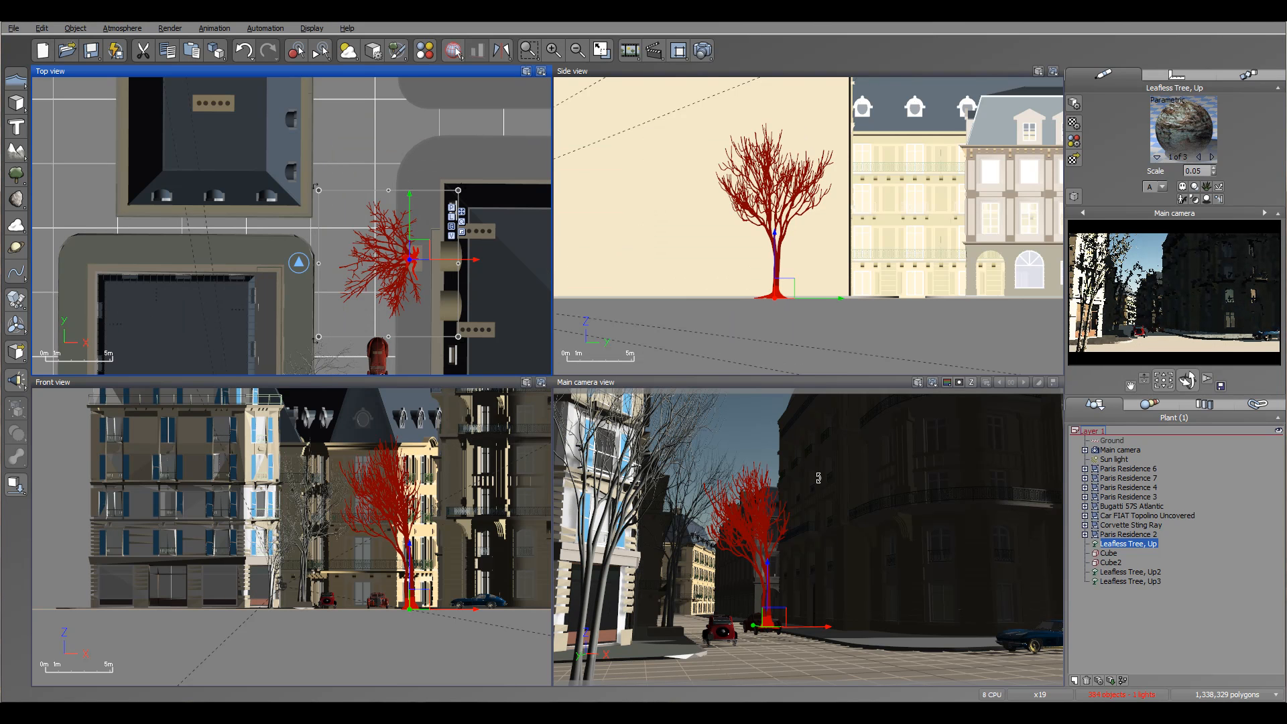
Load the Bob figure from the Characters object collection.
{"action": "right_click_drag", "start_coordinate": [427, 327], "coordinate": [380, 157]}
{"action": "right_click_drag", "start_coordinate": [412, 259], "coordinate": [475, 215]}
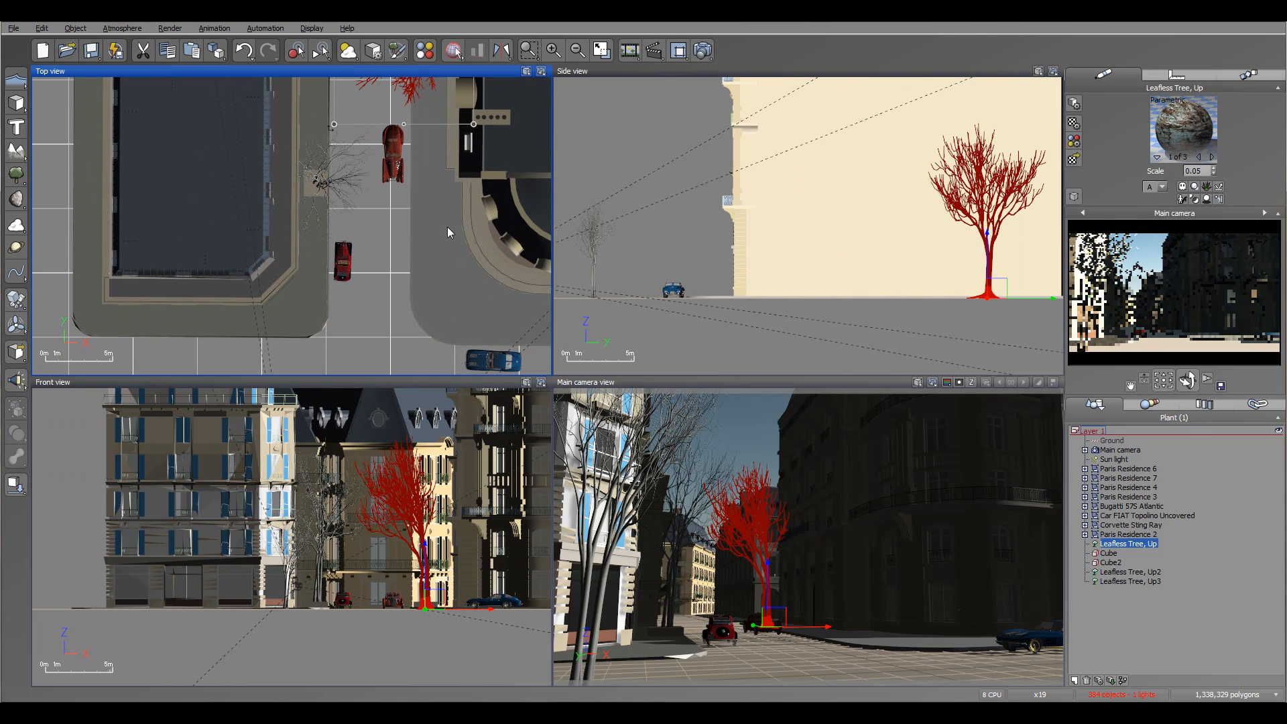
{"action": "left_click", "coordinate": [13, 28]}
{"action": "left_click", "coordinate": [47, 206]}
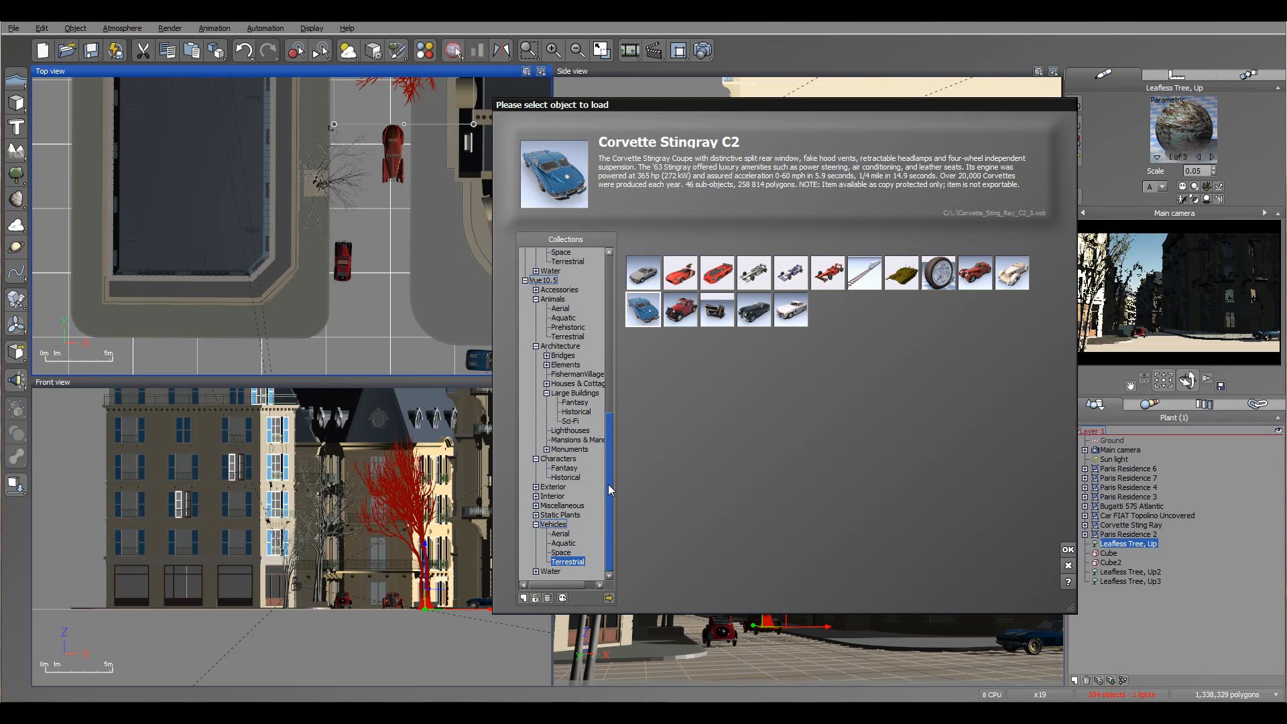
{"action": "left_click_drag", "start_coordinate": [609, 481], "coordinate": [609, 472]}
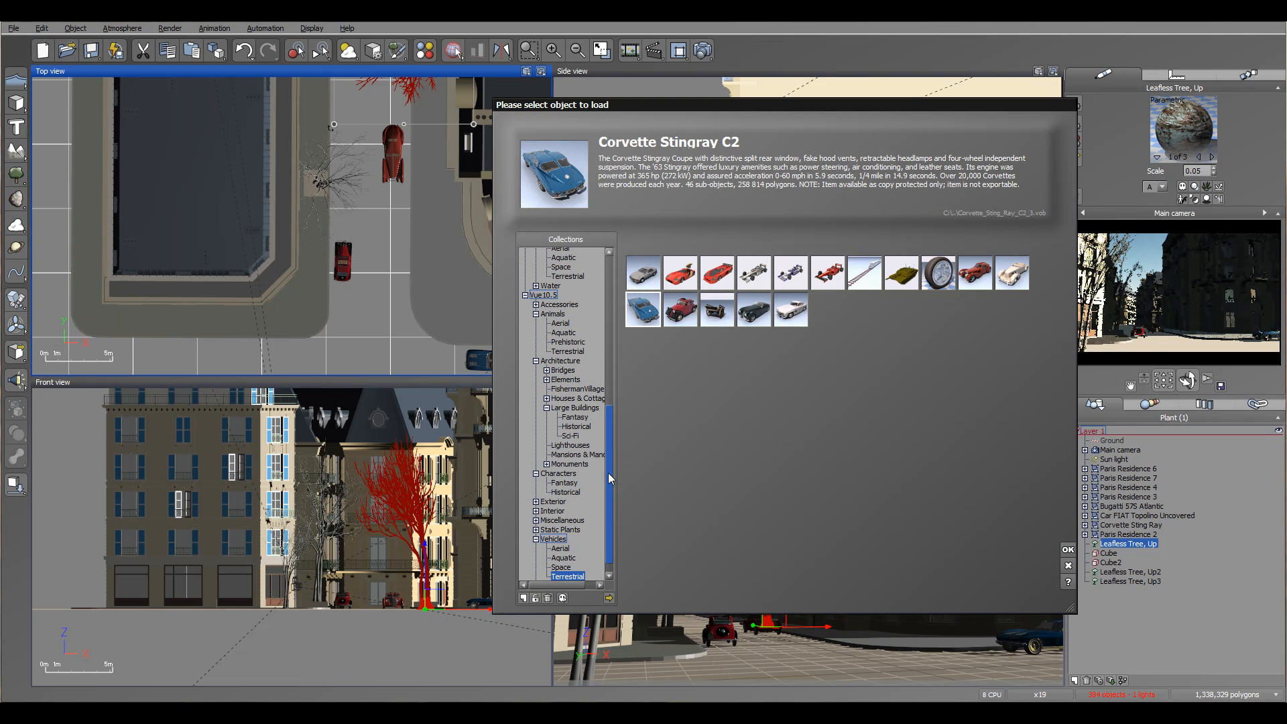
{"action": "left_click", "coordinate": [569, 473]}
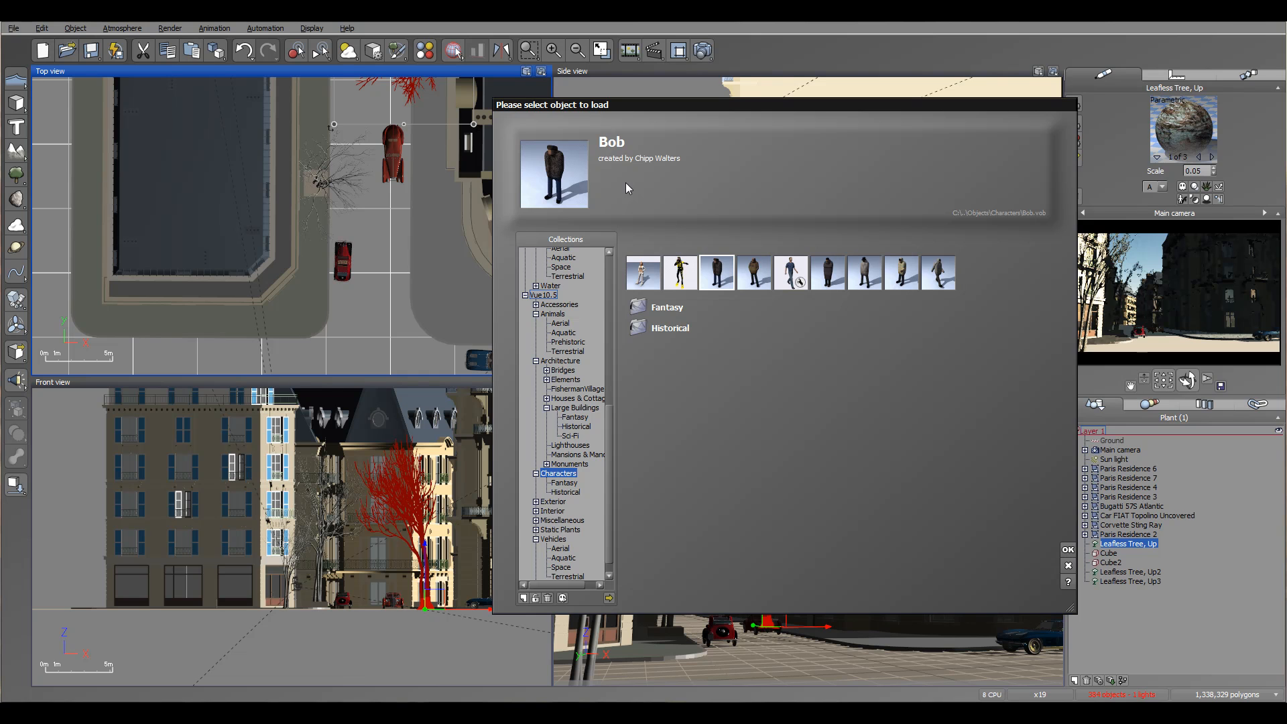
{"action": "left_click", "coordinate": [1068, 550]}
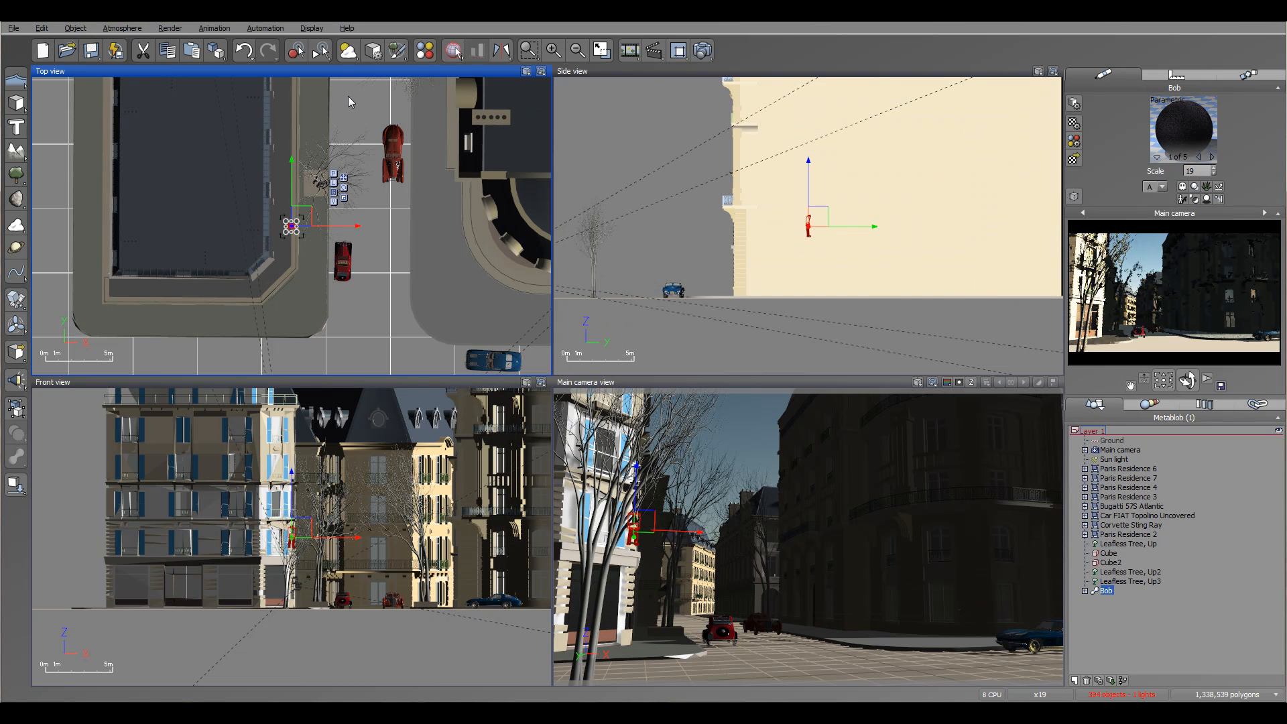
Move Bob across the street and drop him onto the pavement beside the red car.
{"action": "right_click_drag", "start_coordinate": [367, 126], "coordinate": [430, 126]}
{"action": "left_click_drag", "start_coordinate": [363, 213], "coordinate": [510, 146]}
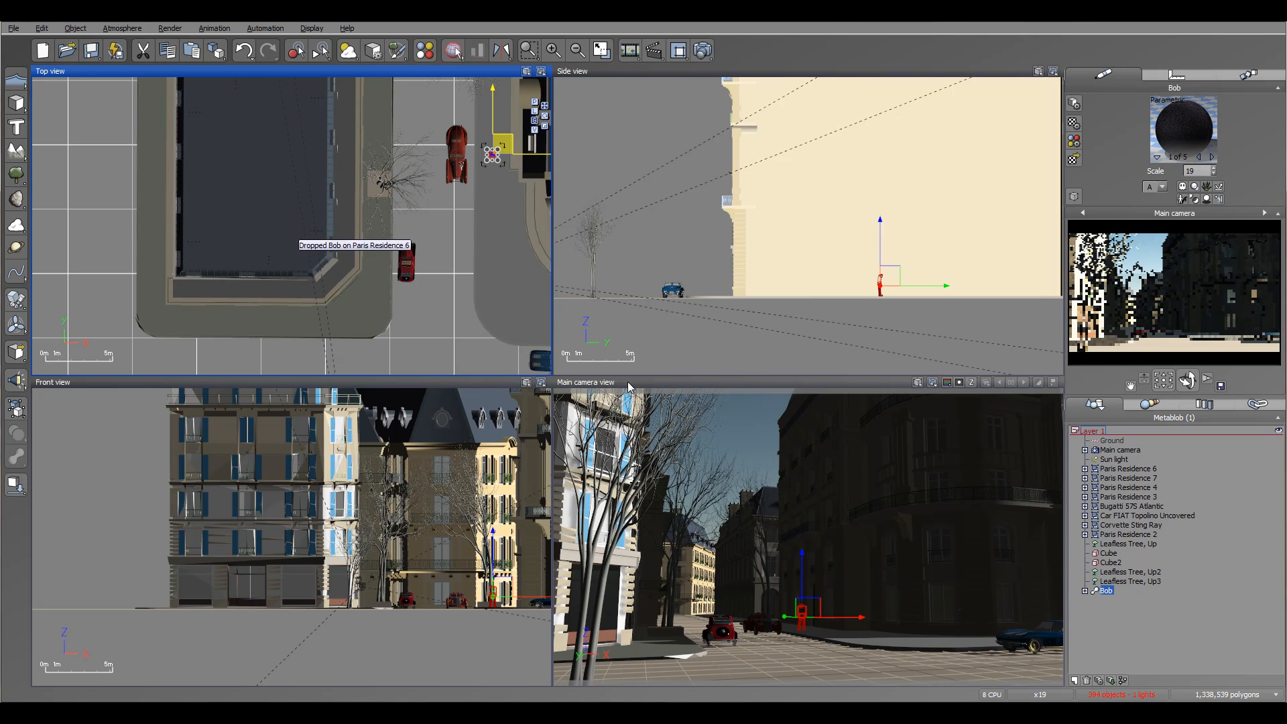
Load the Walker figure from the Characters collection and drop him onto the pavement beside the small red car.
{"action": "left_click", "coordinate": [14, 28]}
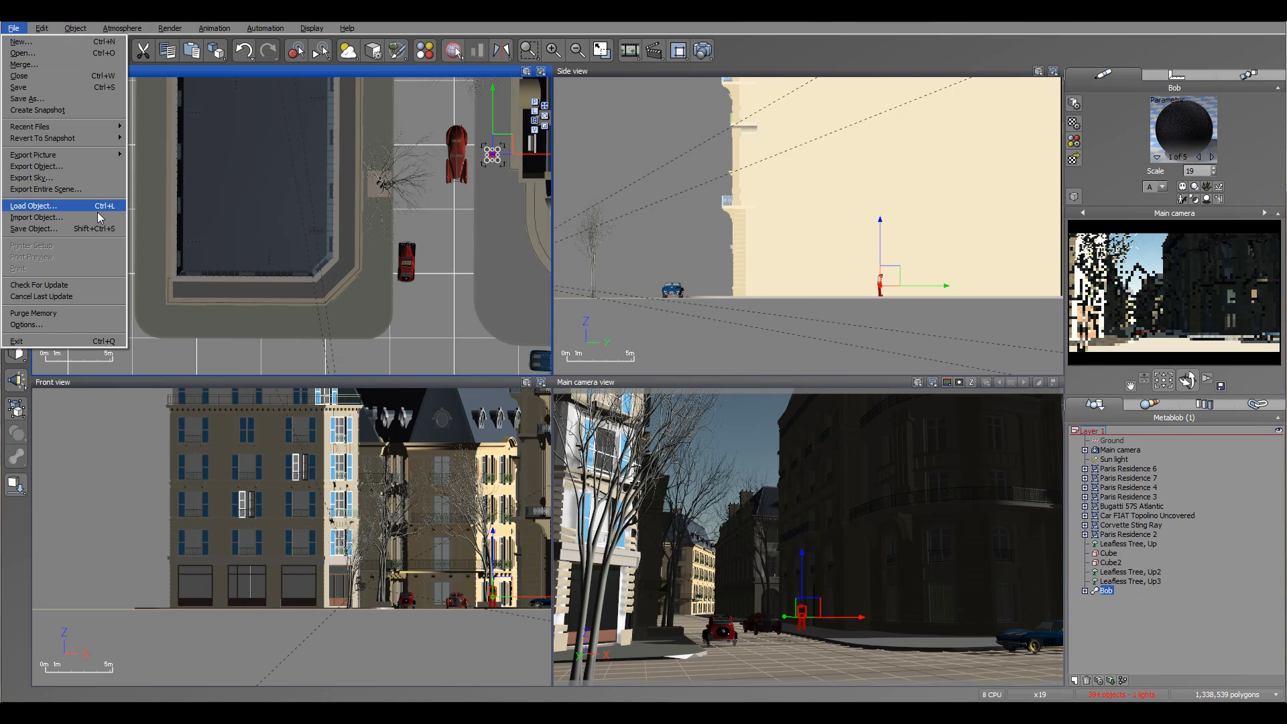
{"action": "left_click", "coordinate": [53, 205]}
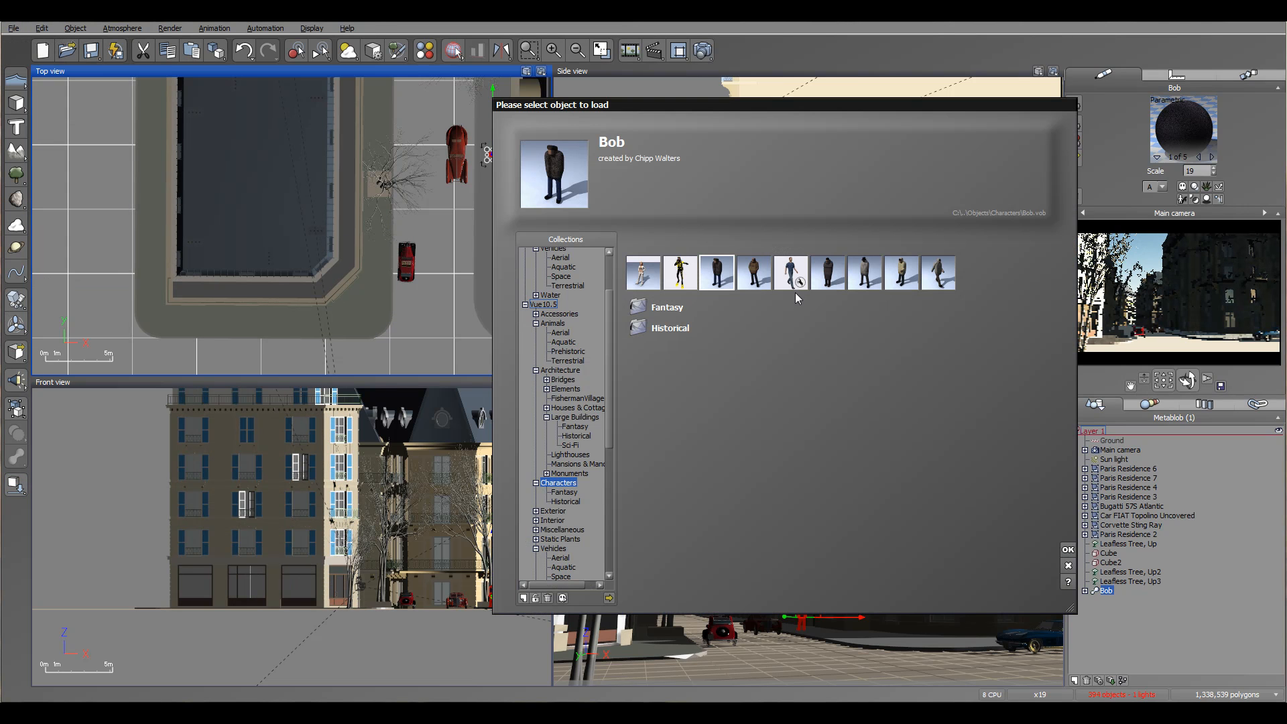
{"action": "left_click", "coordinate": [940, 280]}
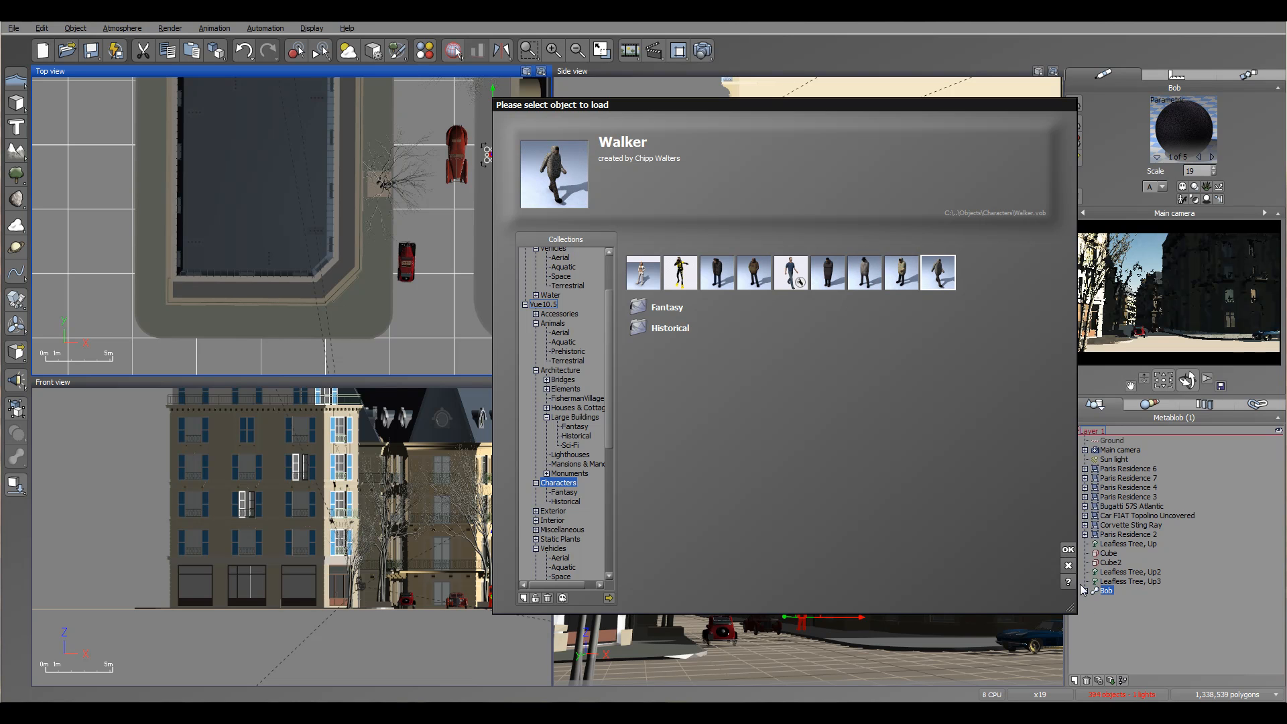
{"action": "left_click", "coordinate": [1067, 550]}
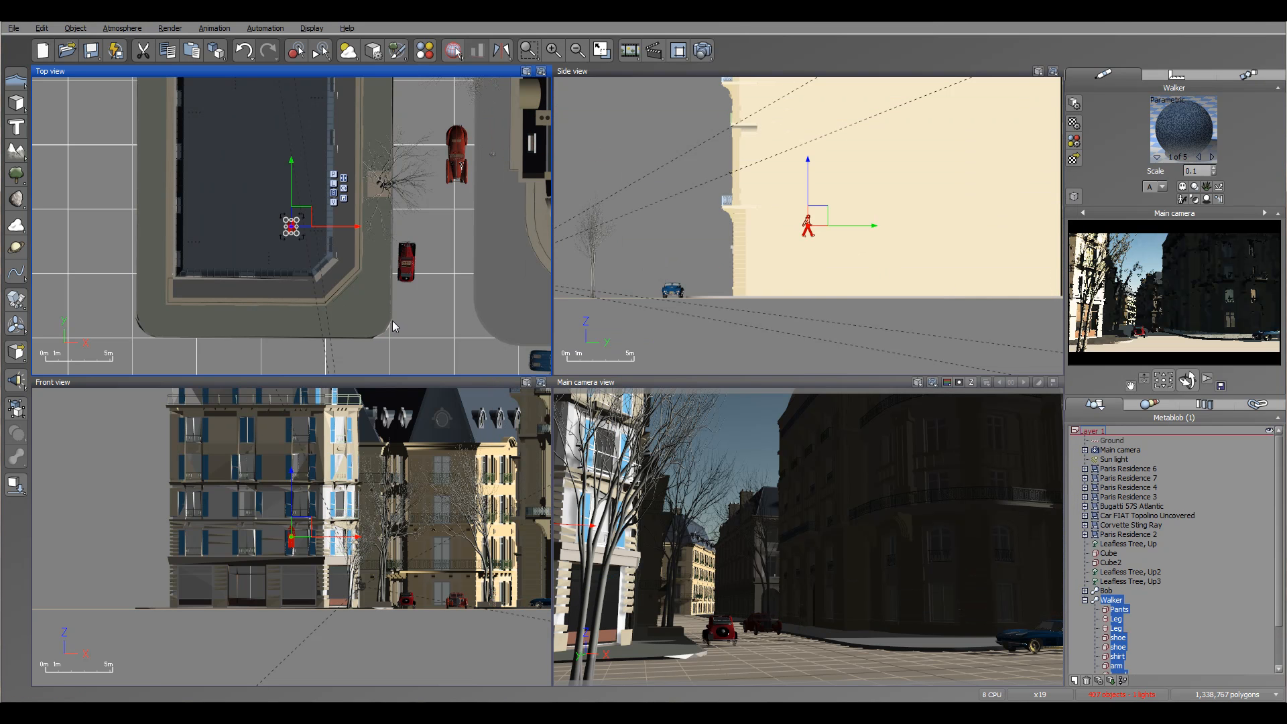
{"action": "left_click_drag", "start_coordinate": [309, 209], "coordinate": [392, 240]}
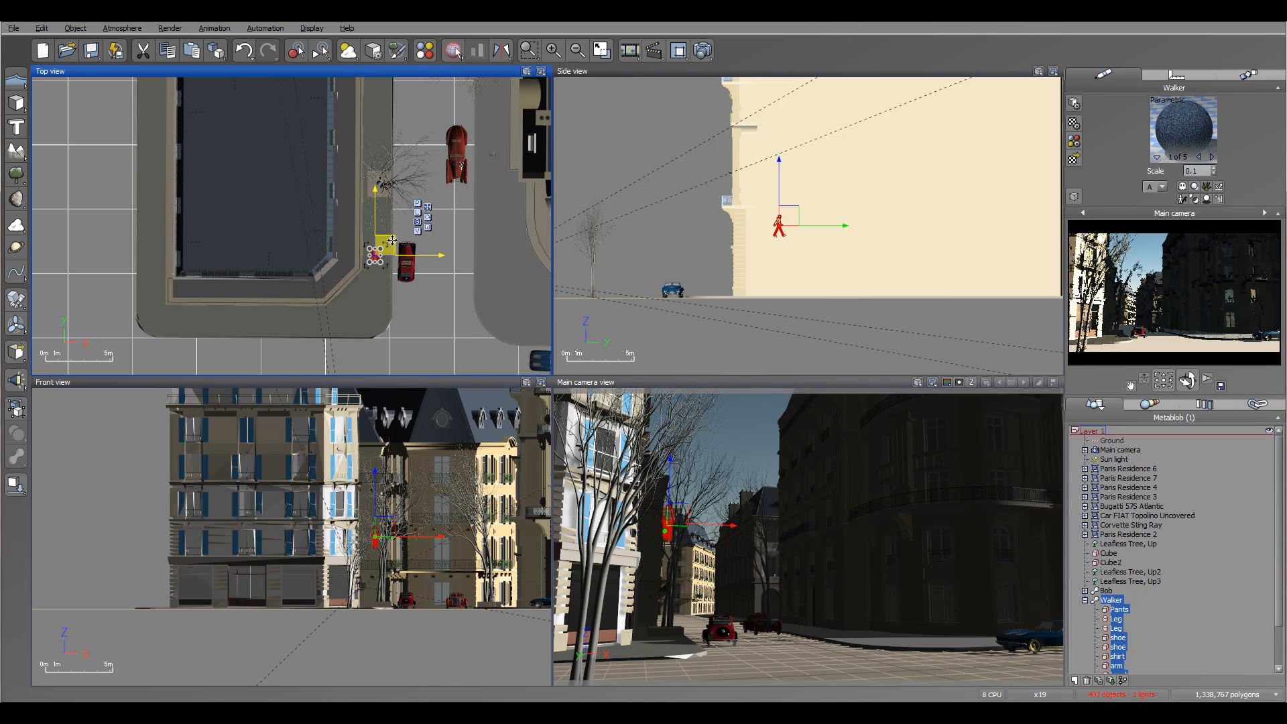
{"action": "left_click", "coordinate": [17, 485]}
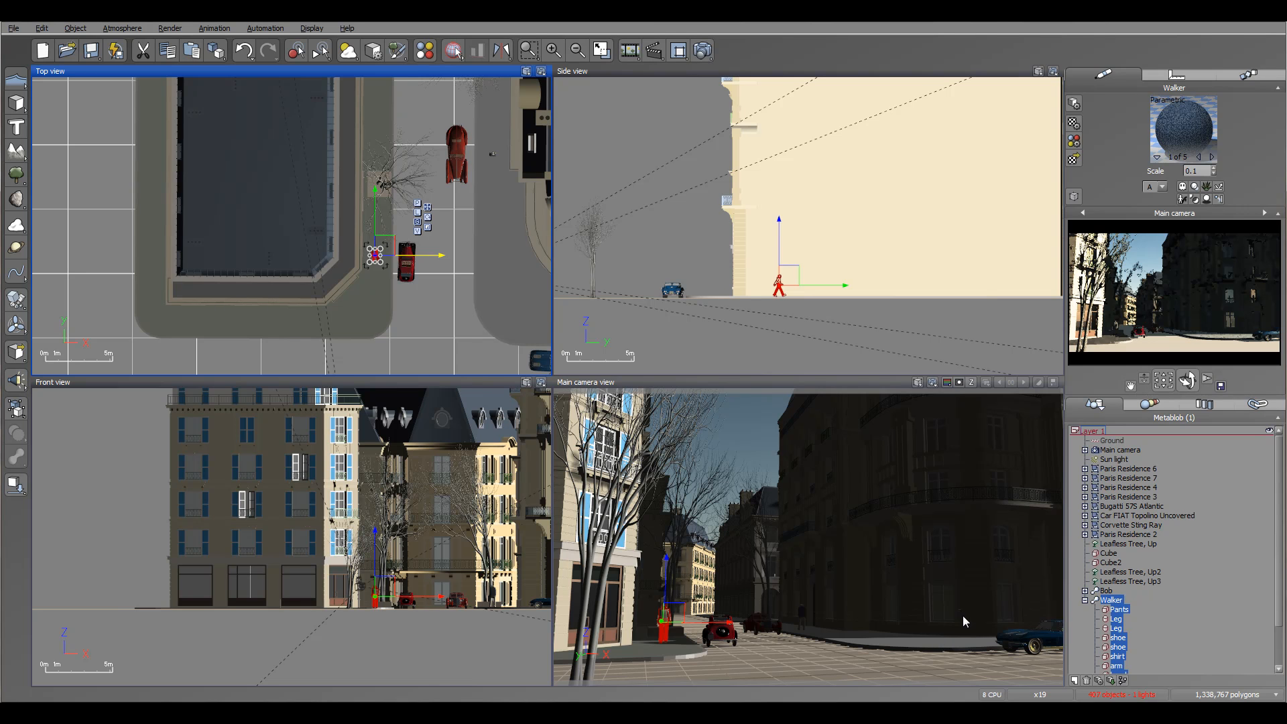
Load the raingirl.vob object from the Particle folder on disk.
{"action": "left_click", "coordinate": [13, 29]}
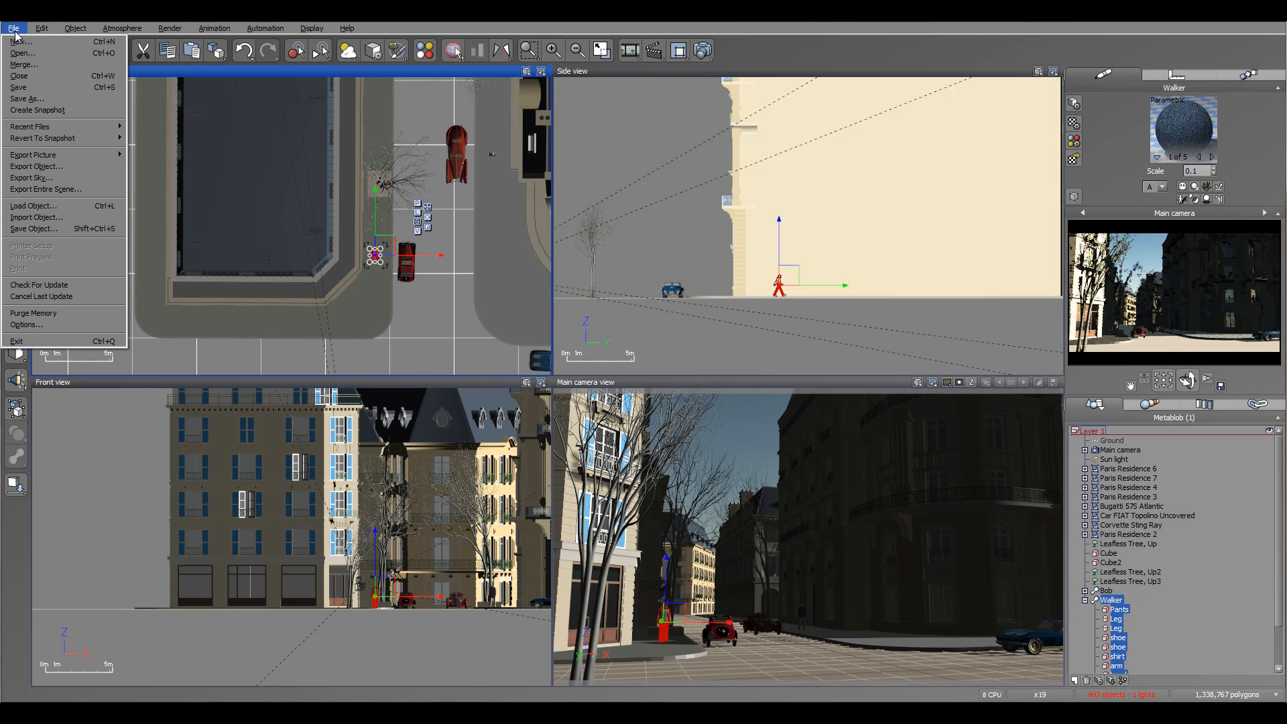
{"action": "left_click", "coordinate": [40, 203]}
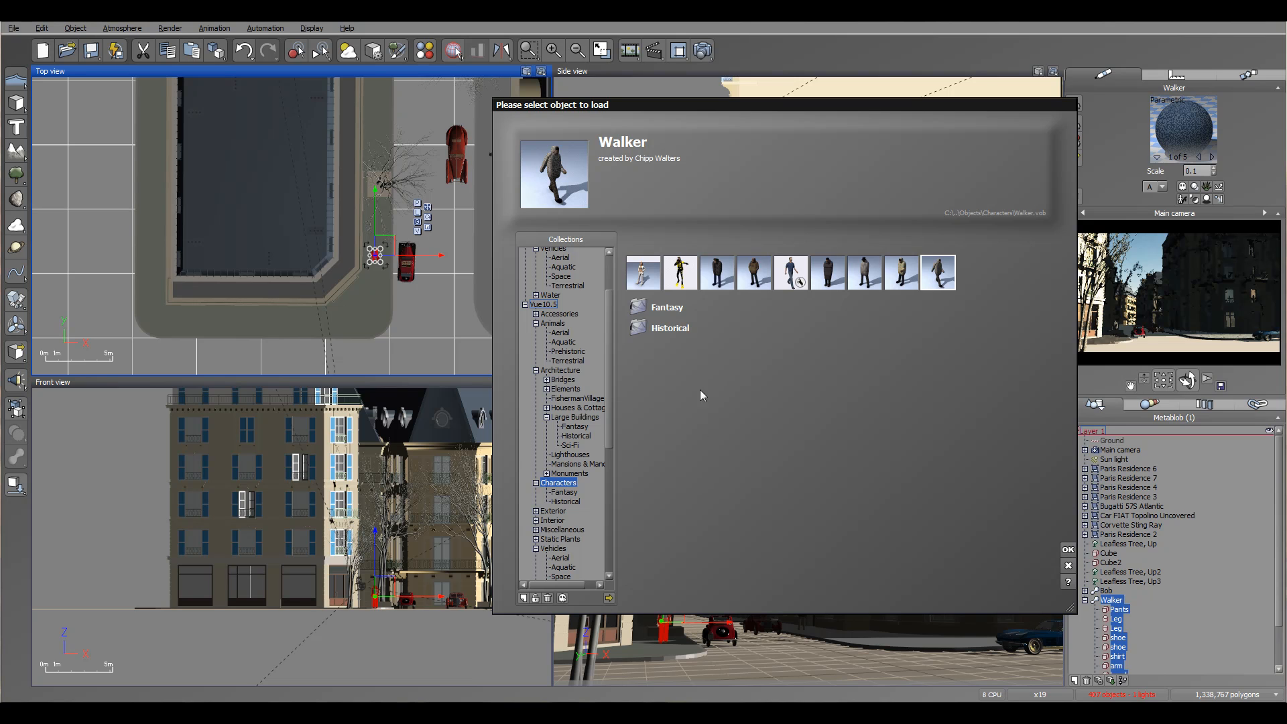
{"action": "left_click", "coordinate": [609, 598]}
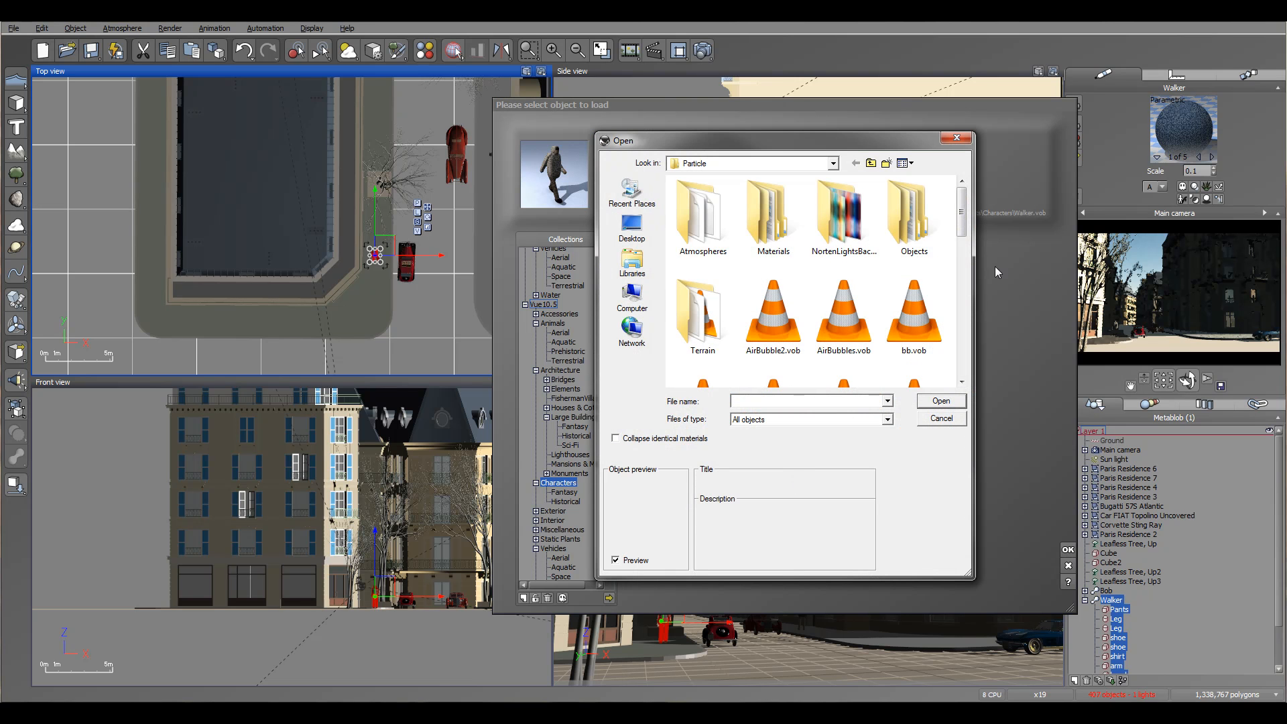
{"action": "left_click_drag", "start_coordinate": [964, 196], "coordinate": [963, 346]}
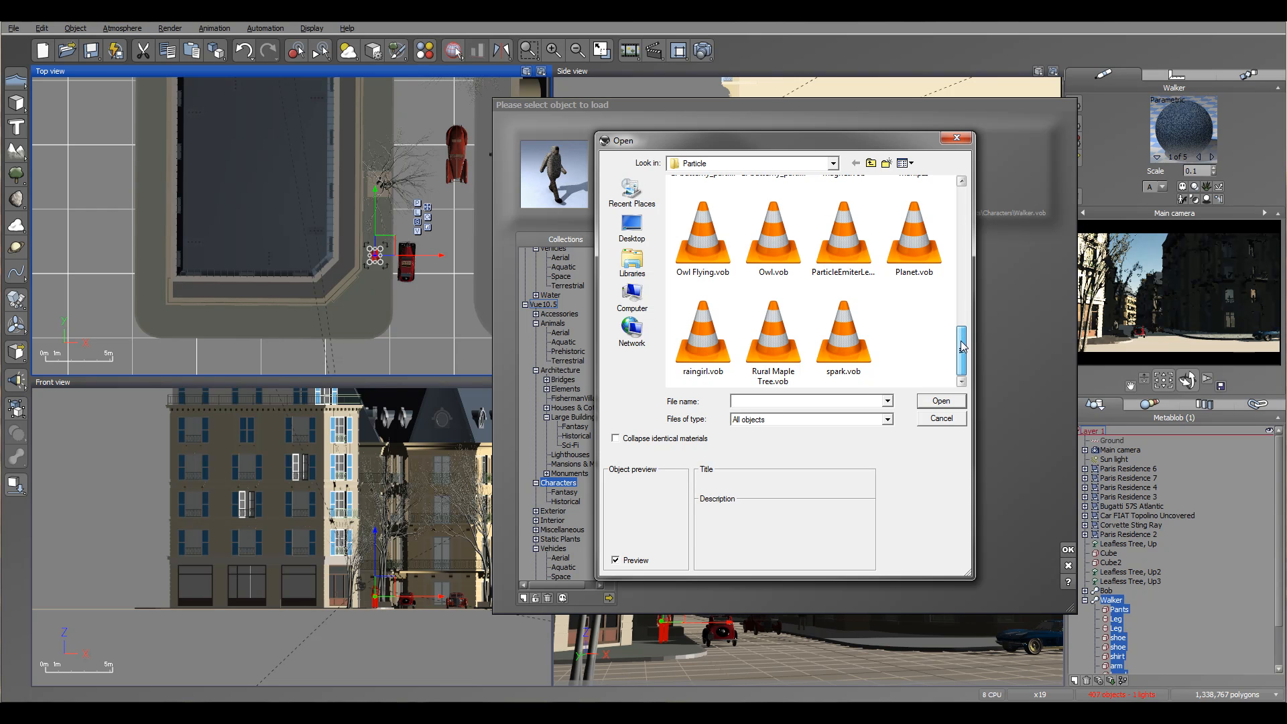
{"action": "left_click", "coordinate": [702, 335]}
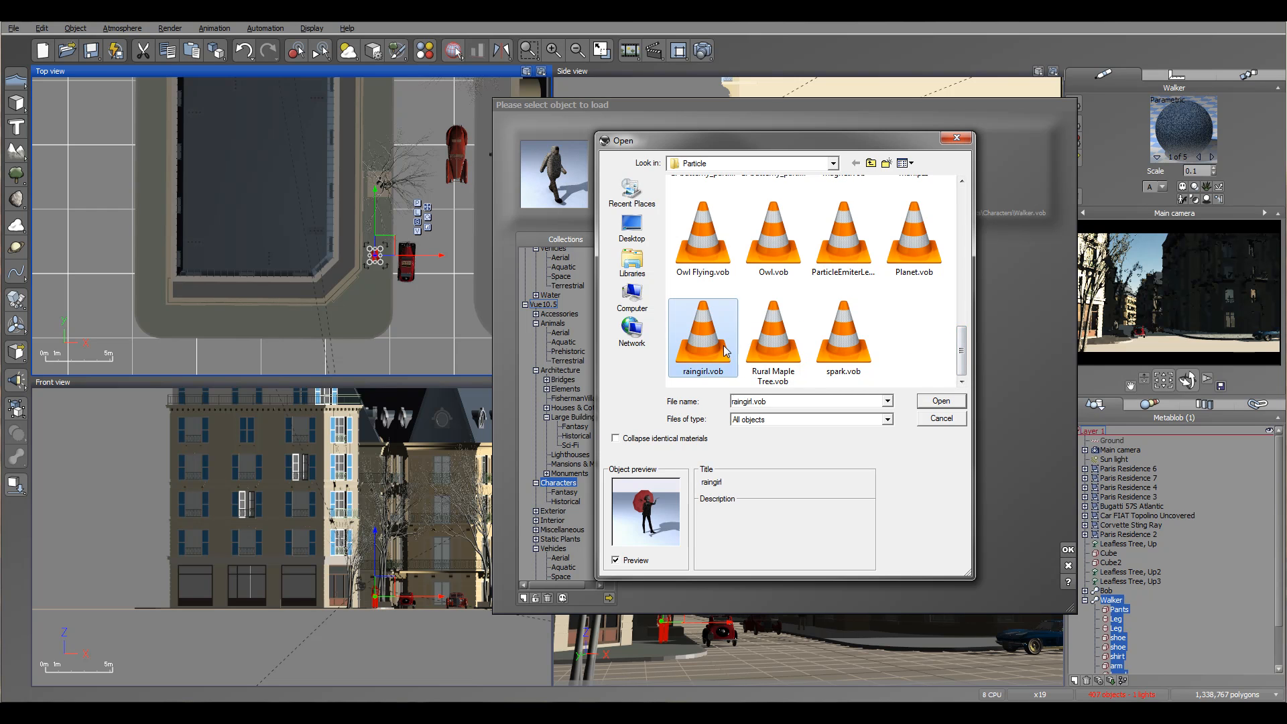
{"action": "left_click", "coordinate": [939, 402]}
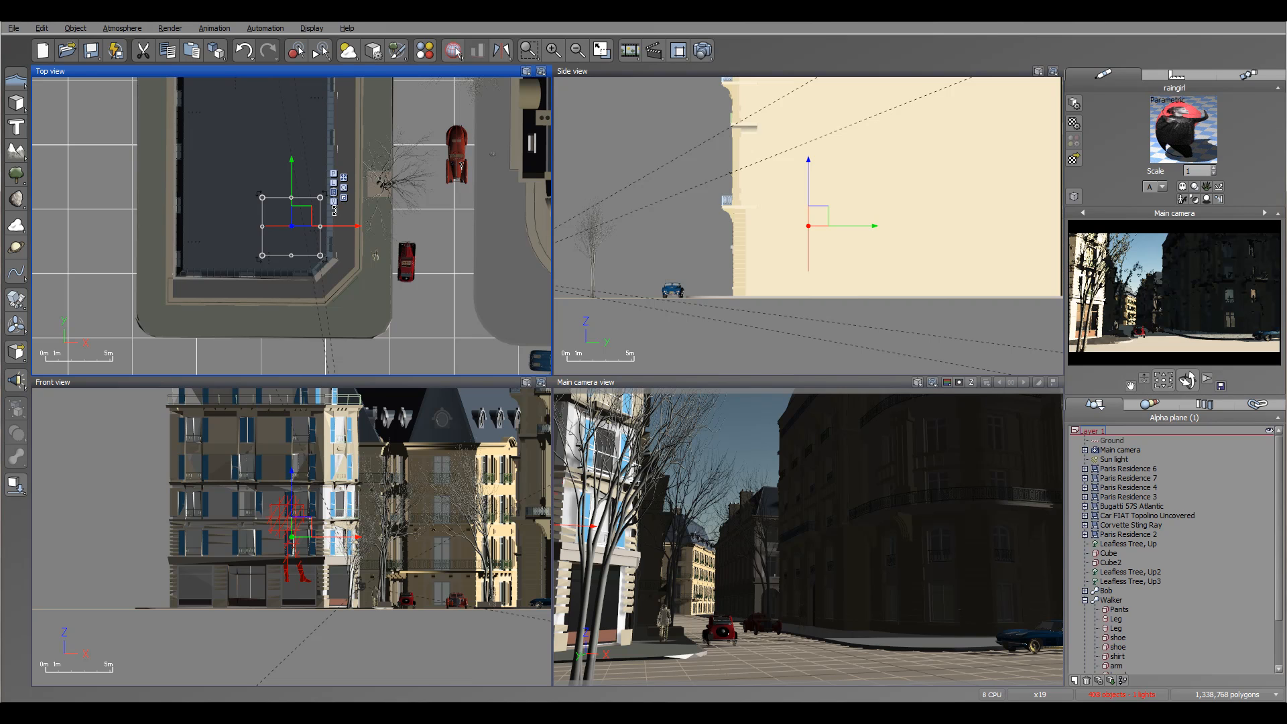
Move the raingirl across the street to the opposite pavement corner near the blue car and lower her with the drop command.
{"action": "left_click_drag", "start_coordinate": [302, 217], "coordinate": [514, 298]}
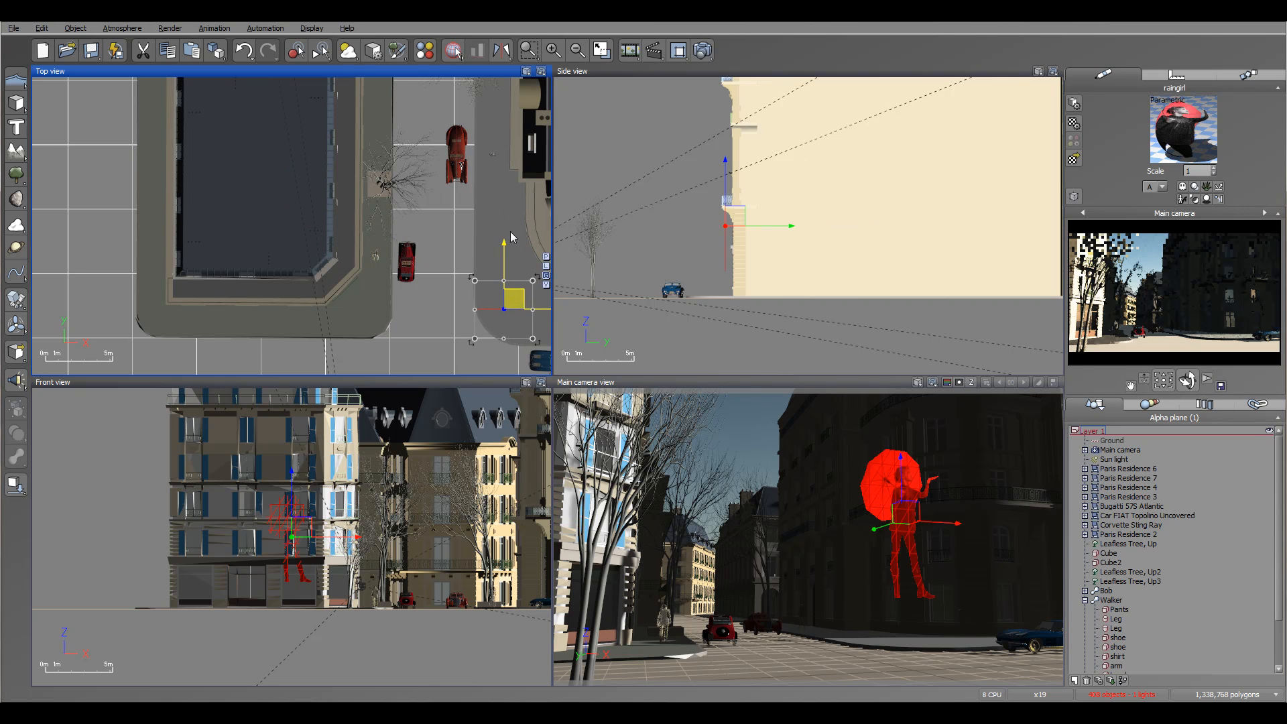
{"action": "right_click_drag", "start_coordinate": [510, 232], "coordinate": [403, 183]}
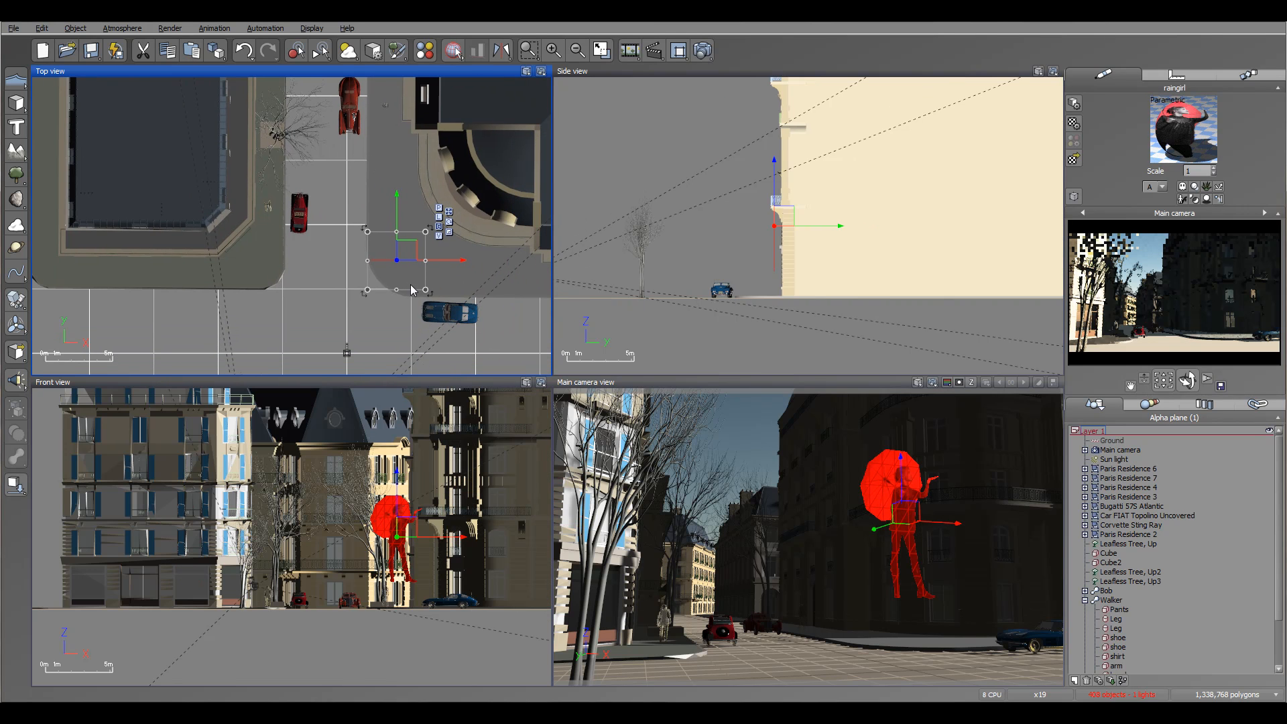
{"action": "scroll", "coordinate": [412, 290], "scroll_direction": "up", "scroll_amount": 5}
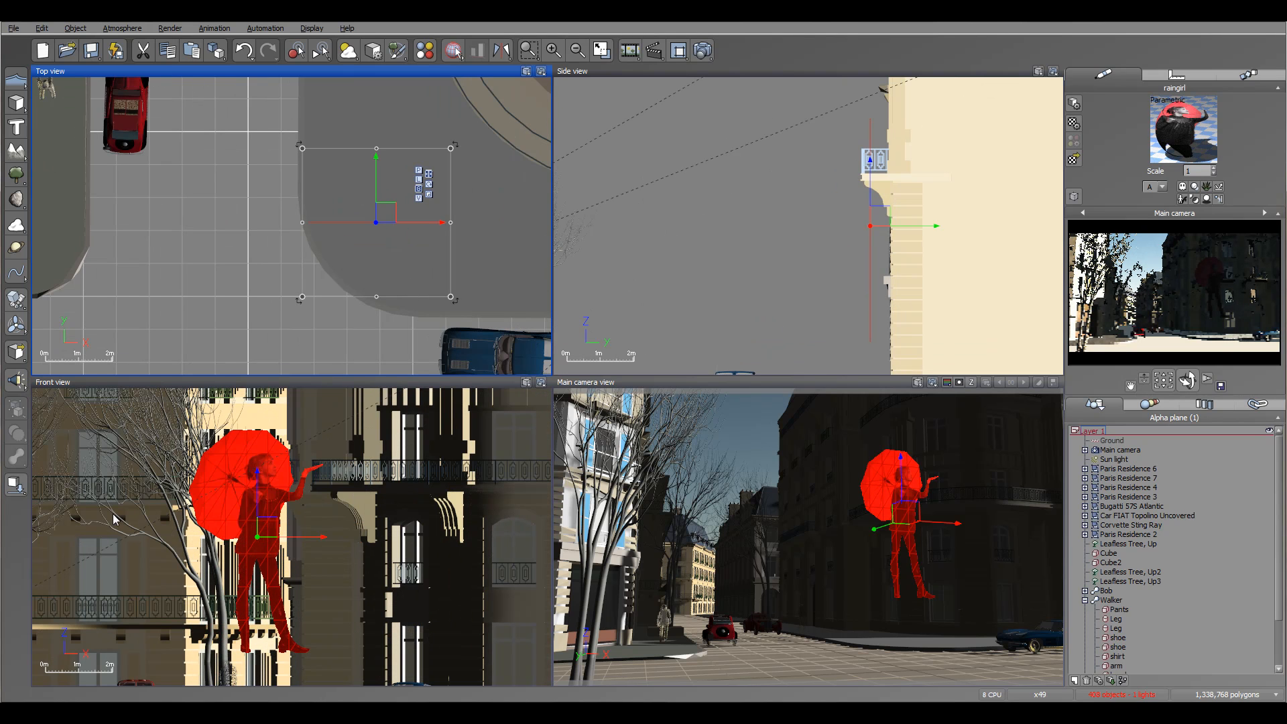
{"action": "left_click", "coordinate": [18, 485]}
{"action": "mouse_move", "coordinate": [456, 293]}
{"action": "right_mouse_down"}
{"action": "mouse_move", "coordinate": [458, 325]}
{"action": "mouse_move", "coordinate": [472, 309]}
{"action": "right_mouse_up"}
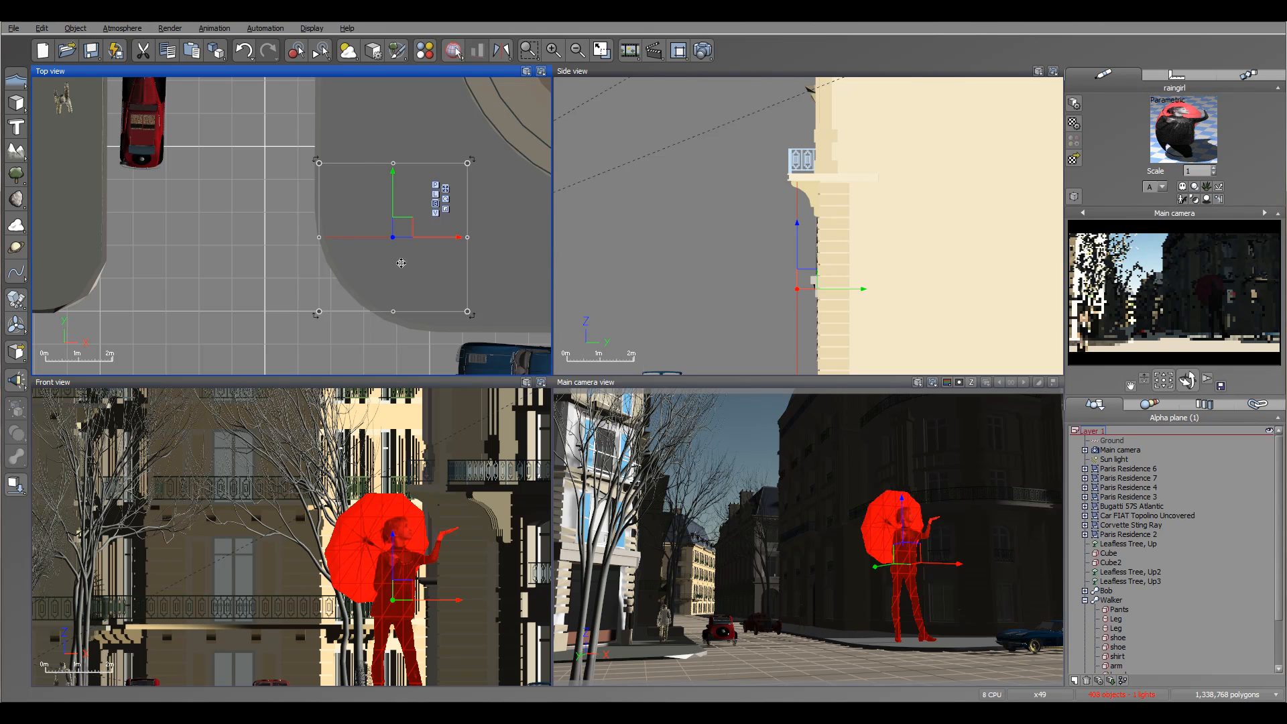
Scale the raingirl down to human size, drop her to the pavement and adjust her position at the rounded street corner.
{"action": "left_click_drag", "start_coordinate": [407, 230], "coordinate": [405, 230]}
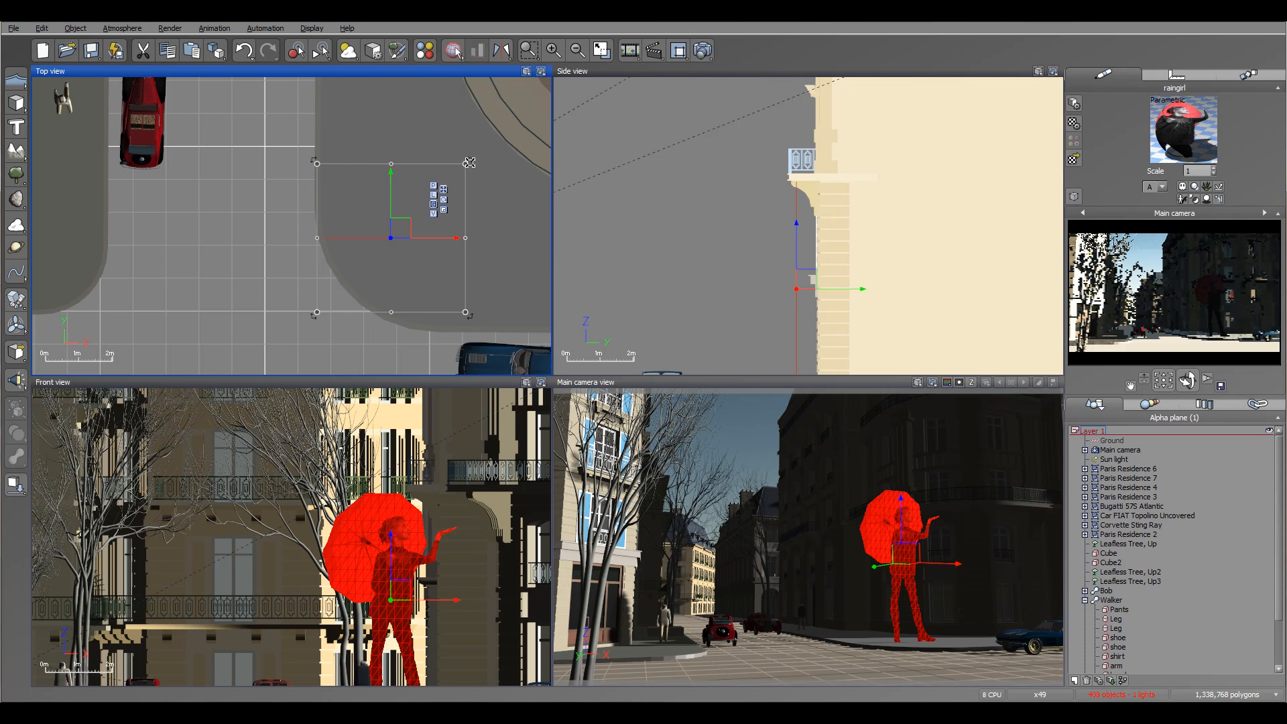
{"action": "left_click_drag", "start_coordinate": [466, 164], "coordinate": [356, 255]}
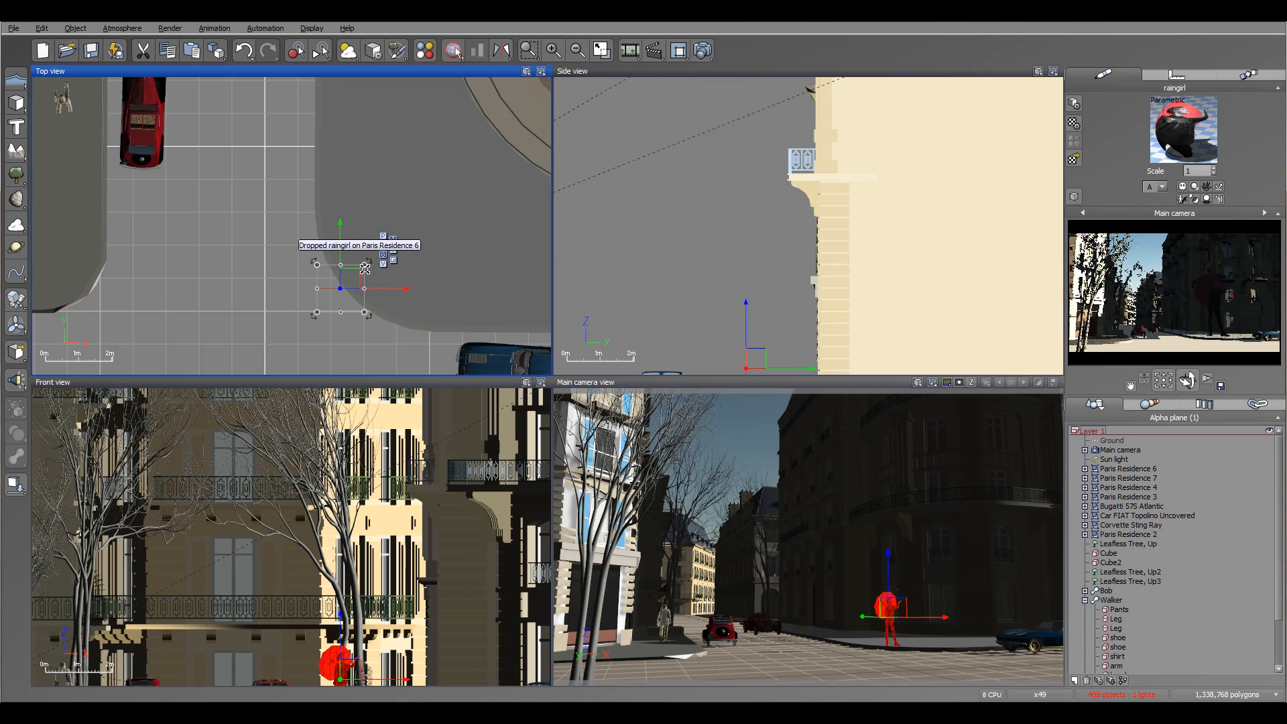
{"action": "scroll", "coordinate": [350, 277], "scroll_direction": "up", "scroll_amount": 3}
{"action": "left_click_drag", "start_coordinate": [350, 277], "coordinate": [405, 190]}
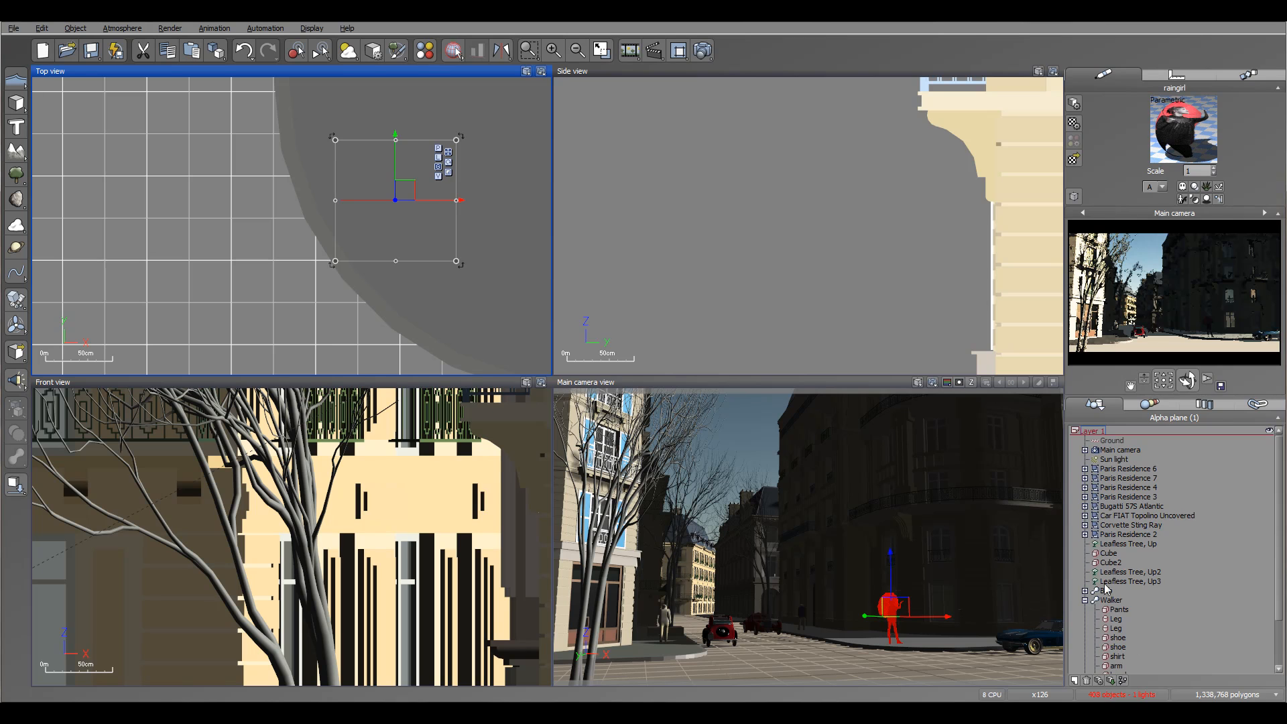
Turn off Billboard in the raingirl's alpha plane options and flip her so the umbrella points the other way.
{"action": "left_click", "coordinate": [1085, 601]}
{"action": "right_click", "coordinate": [1111, 610]}
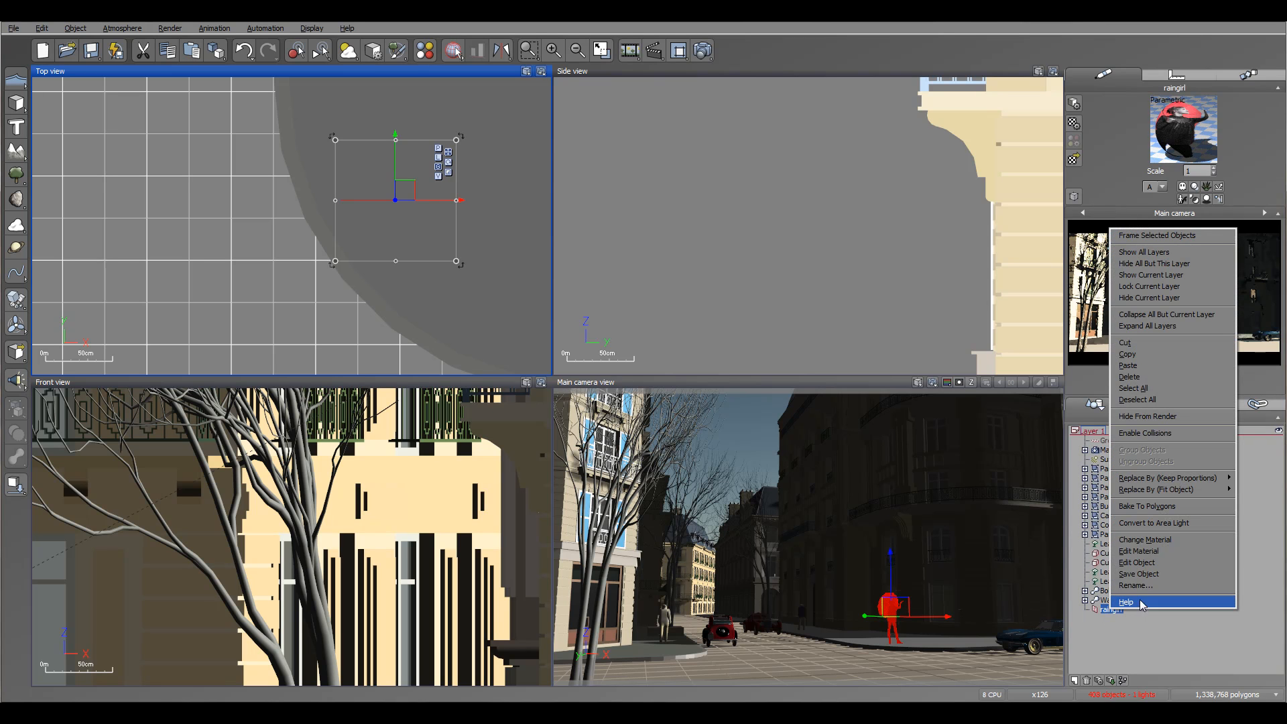
{"action": "left_click", "coordinate": [1146, 564]}
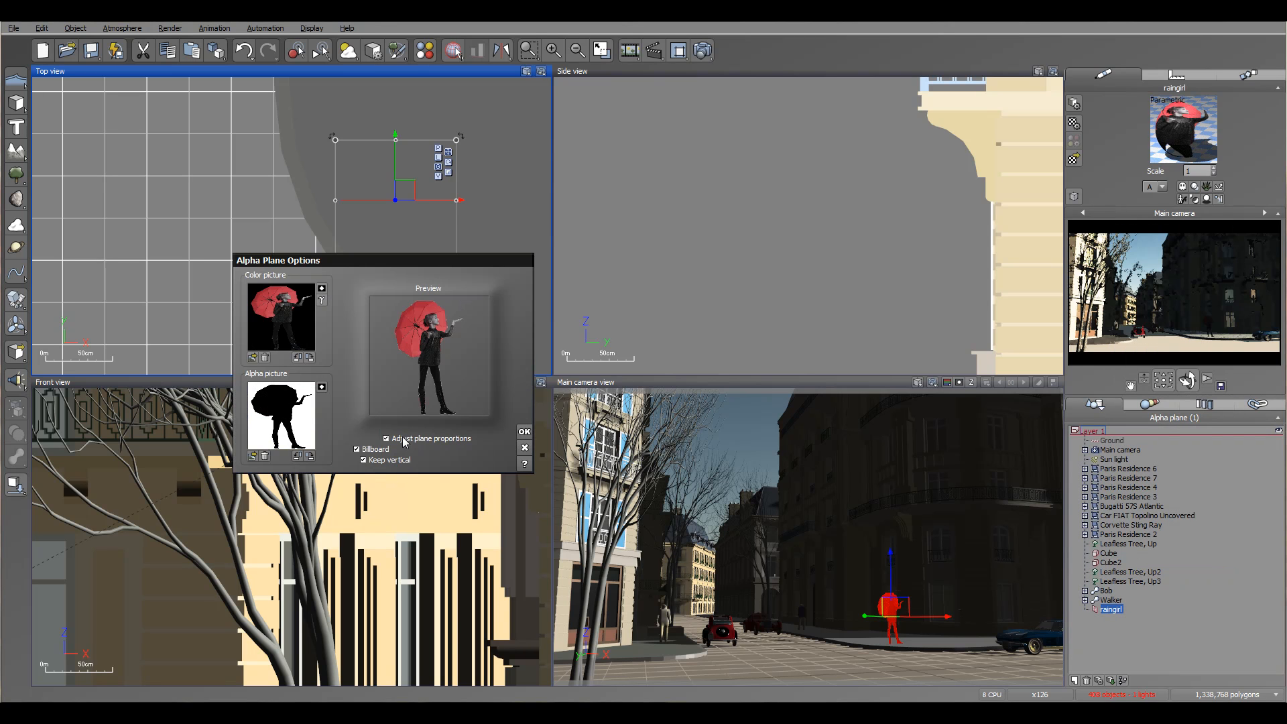
{"action": "left_click", "coordinate": [356, 449]}
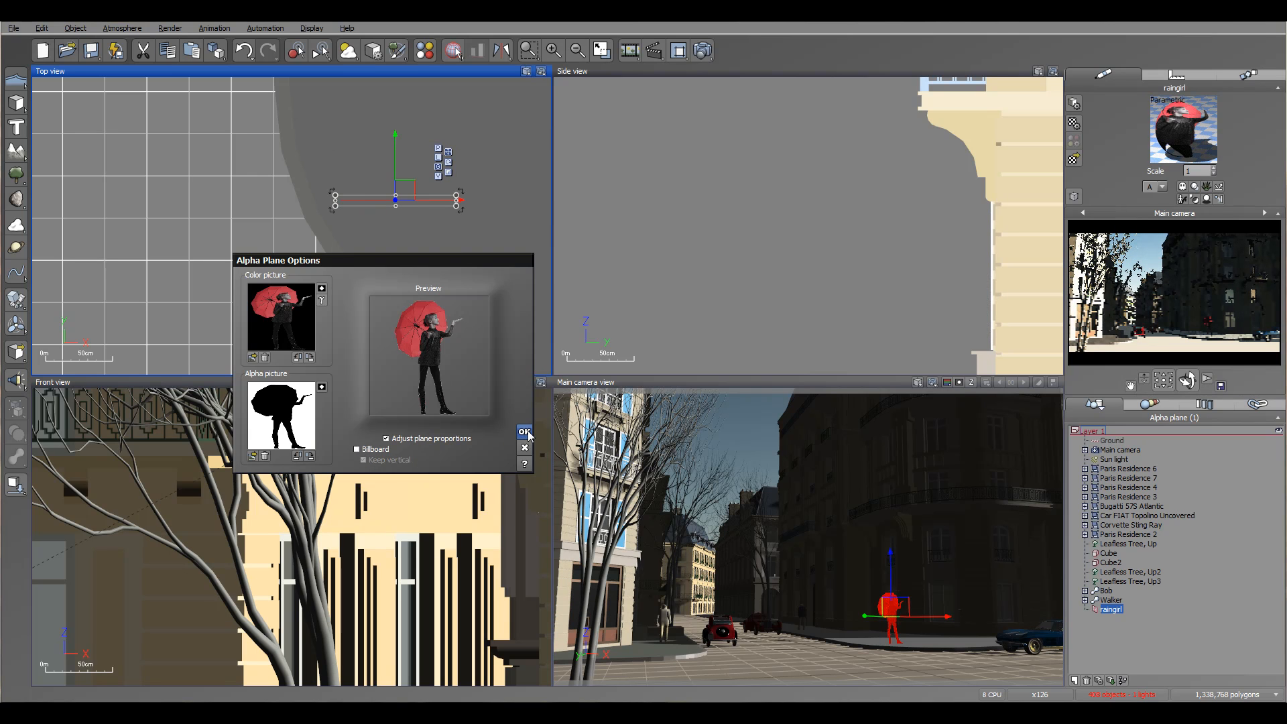
{"action": "left_click", "coordinate": [524, 432]}
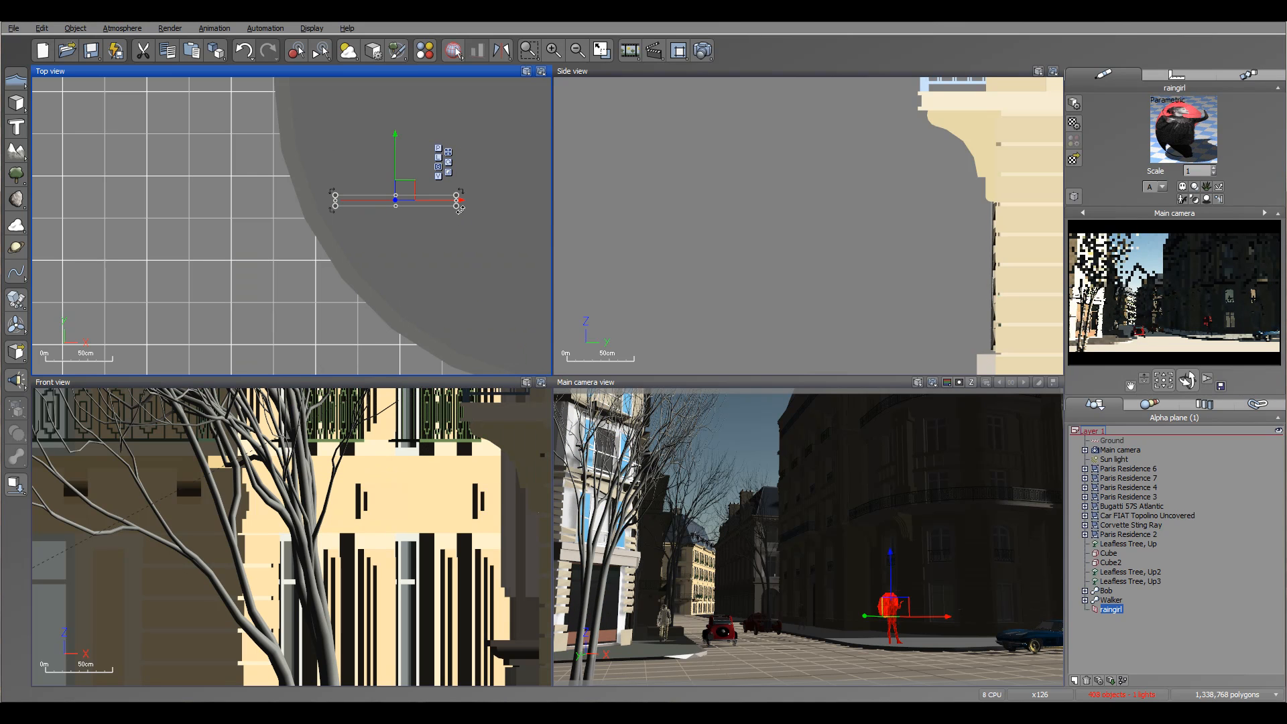
{"action": "left_click_drag", "start_coordinate": [460, 209], "coordinate": [305, 203]}
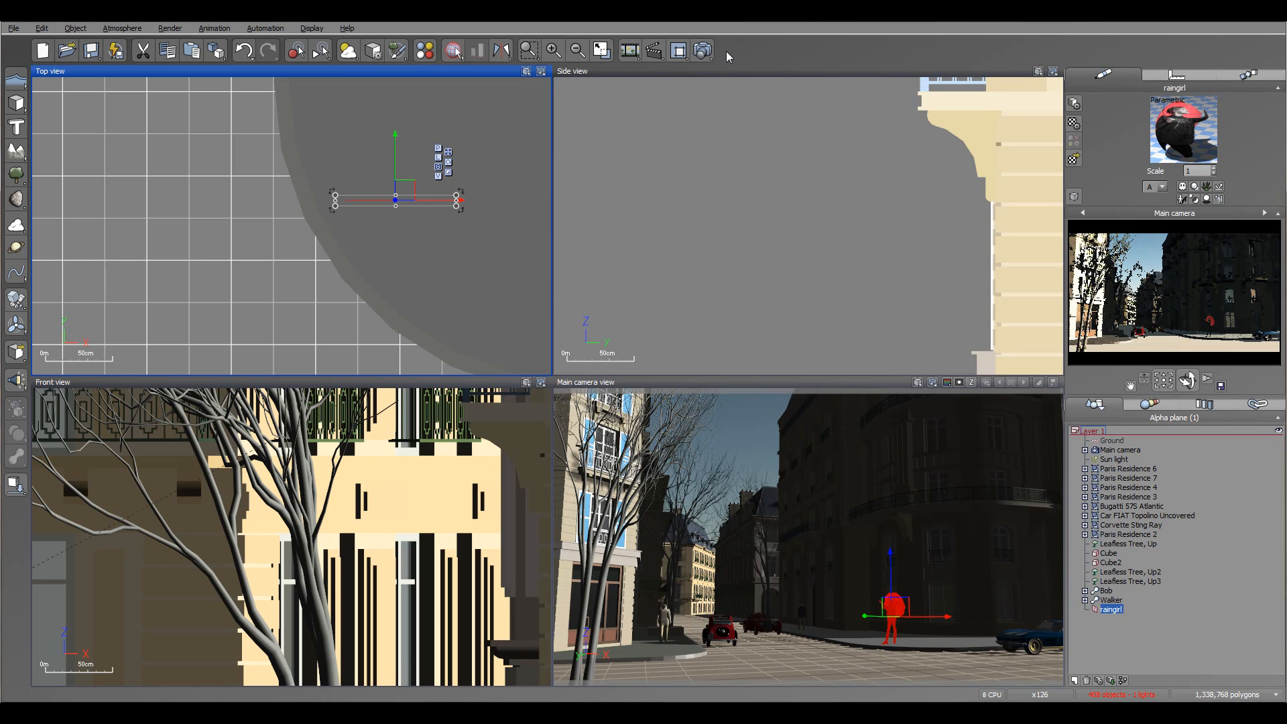
Set the render destination to screen, render the scene at Preview quality and 800x450, and close the finished render.
{"action": "left_click", "coordinate": [703, 53]}
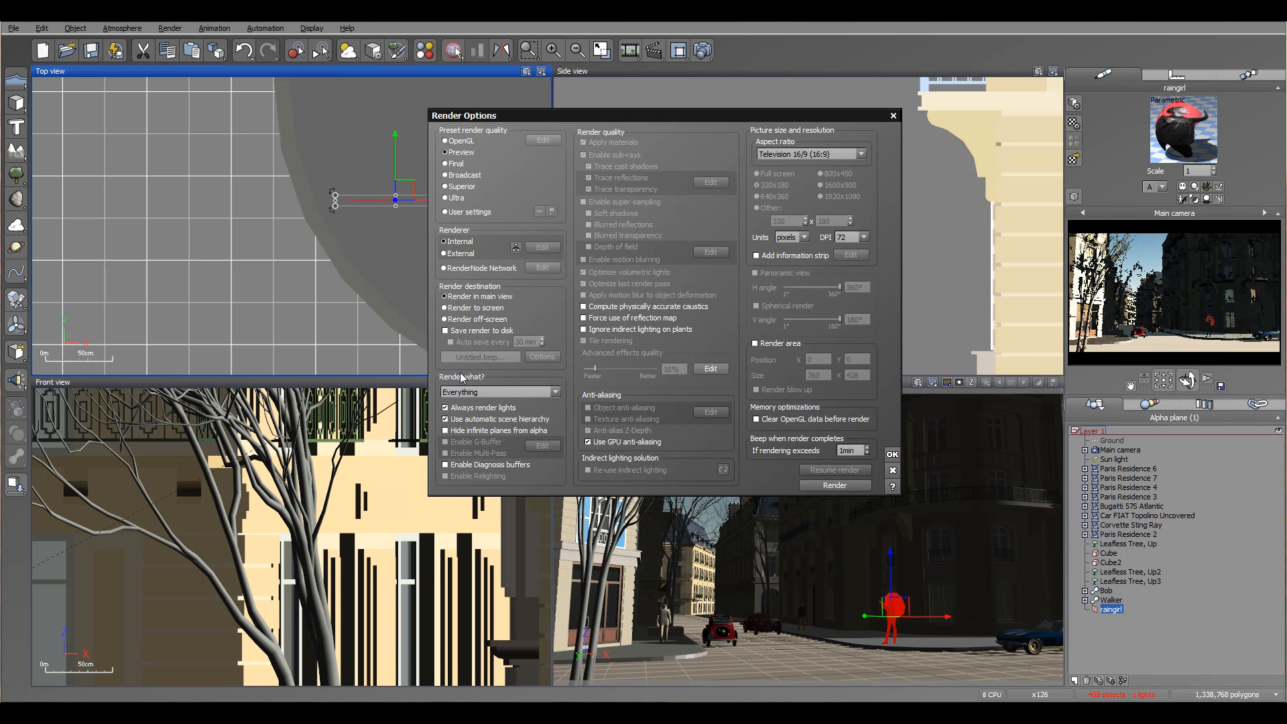
{"action": "left_click", "coordinate": [476, 308]}
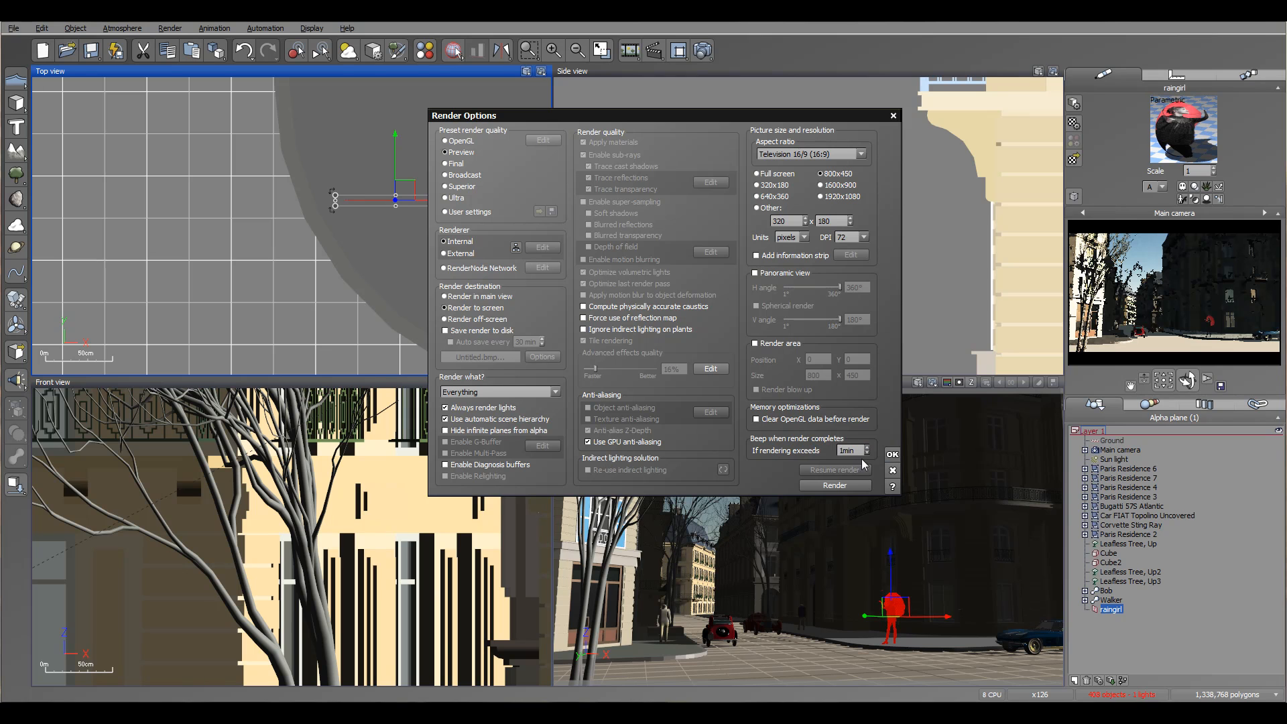
{"action": "left_click", "coordinate": [835, 485]}
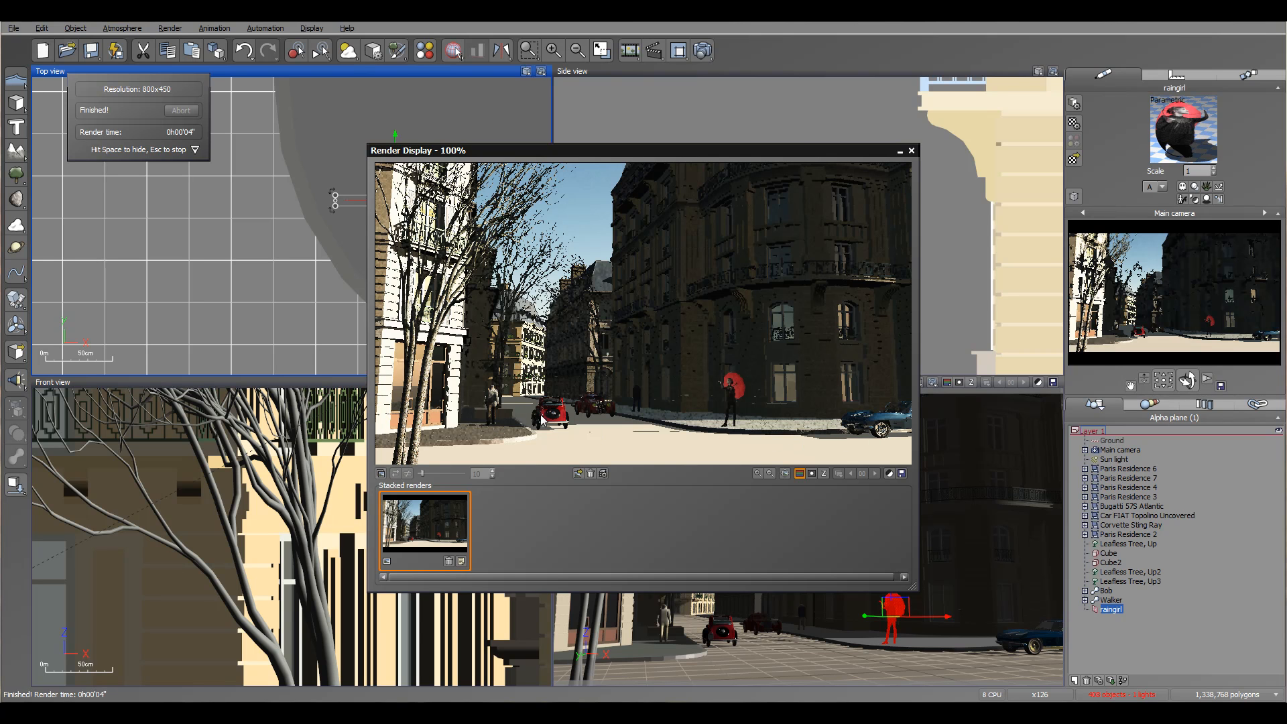
{"action": "left_click", "coordinate": [911, 150]}
Copy the last Wall - plaster Auberge material from Paris Residence 6 and paste it onto the Ground.
{"action": "left_click", "coordinate": [1137, 469]}
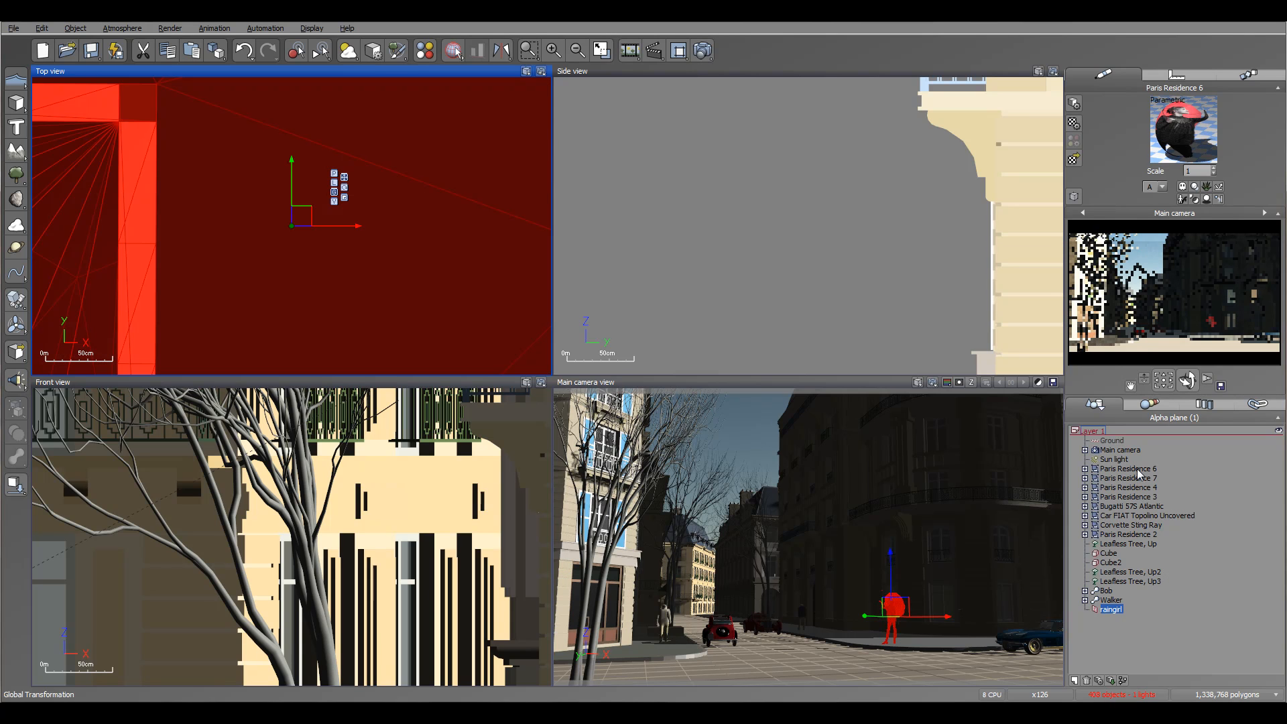
{"action": "left_click", "coordinate": [1199, 157]}
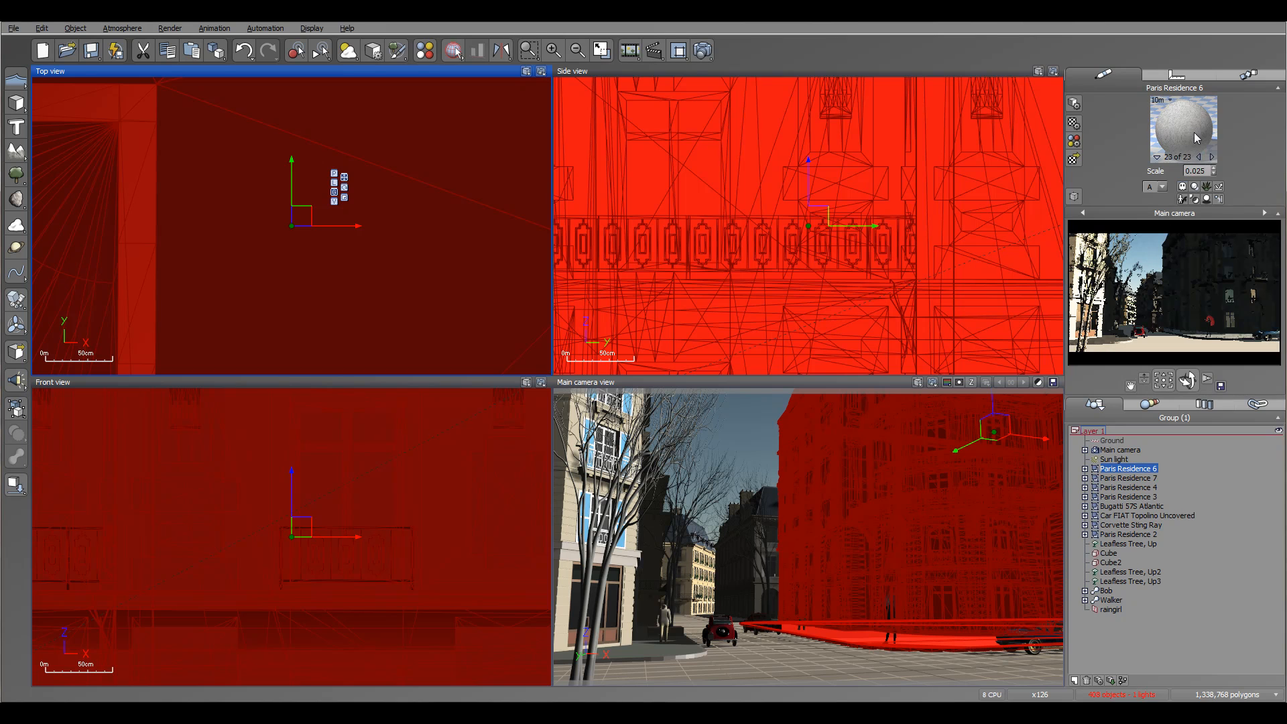
{"action": "left_click", "coordinate": [1186, 131]}
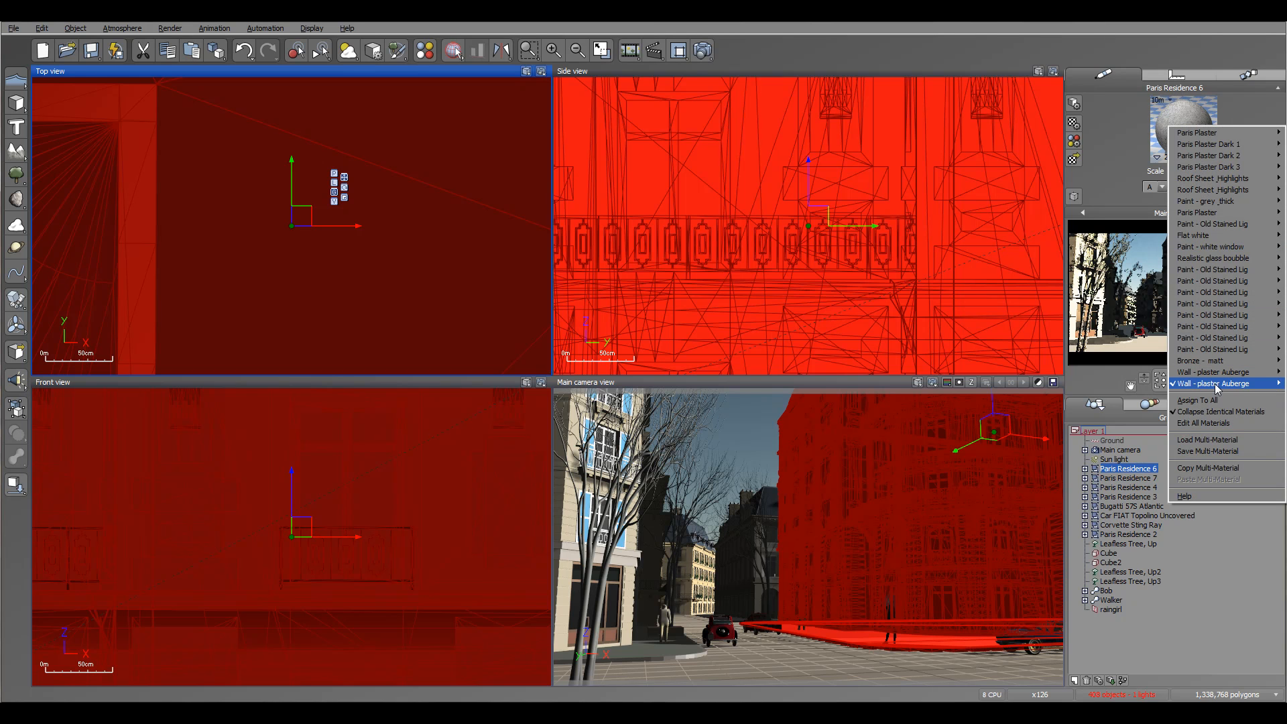
{"action": "mouse_move", "coordinate": [1217, 387]}
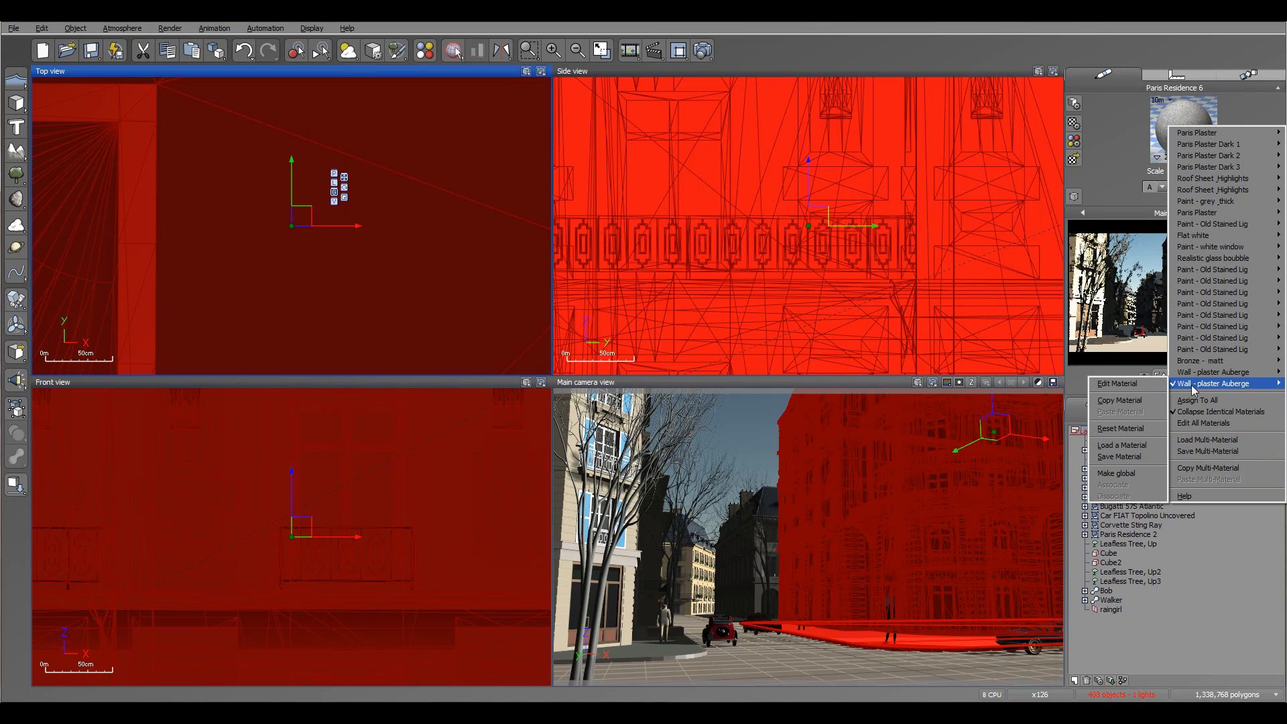
{"action": "left_click", "coordinate": [1131, 401]}
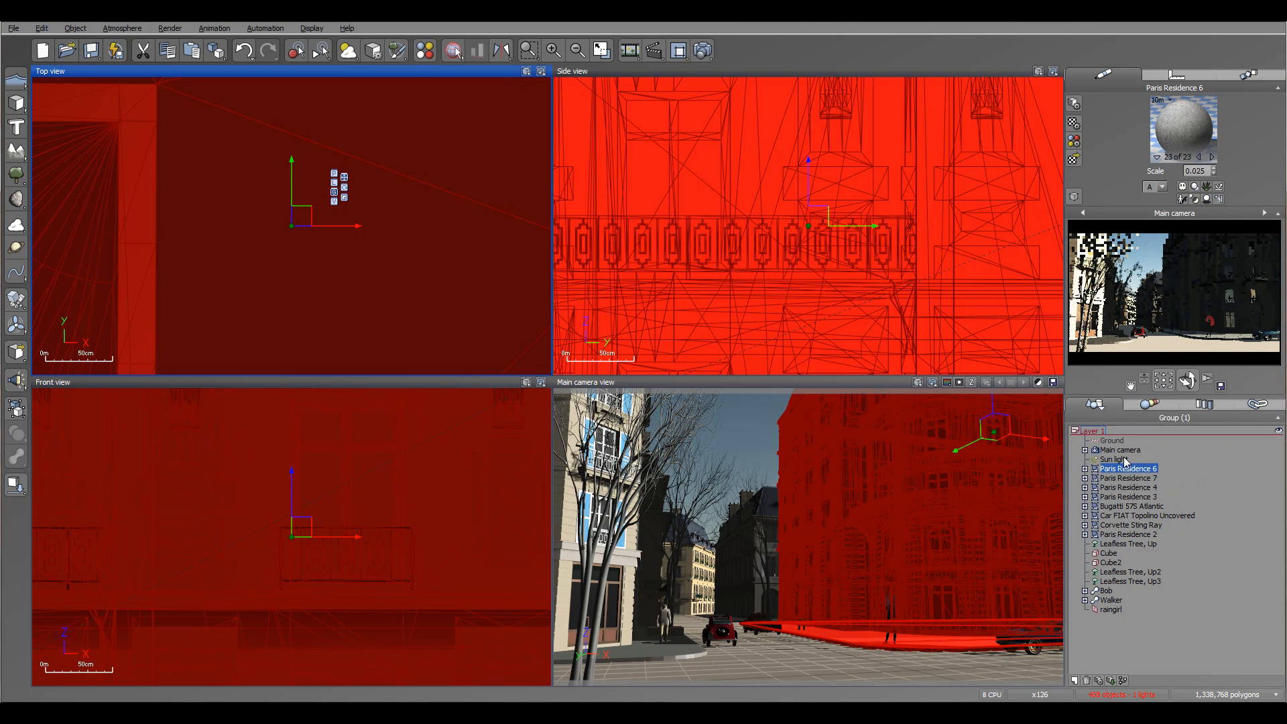
{"action": "left_click", "coordinate": [1111, 441]}
{"action": "left_click", "coordinate": [1188, 129]}
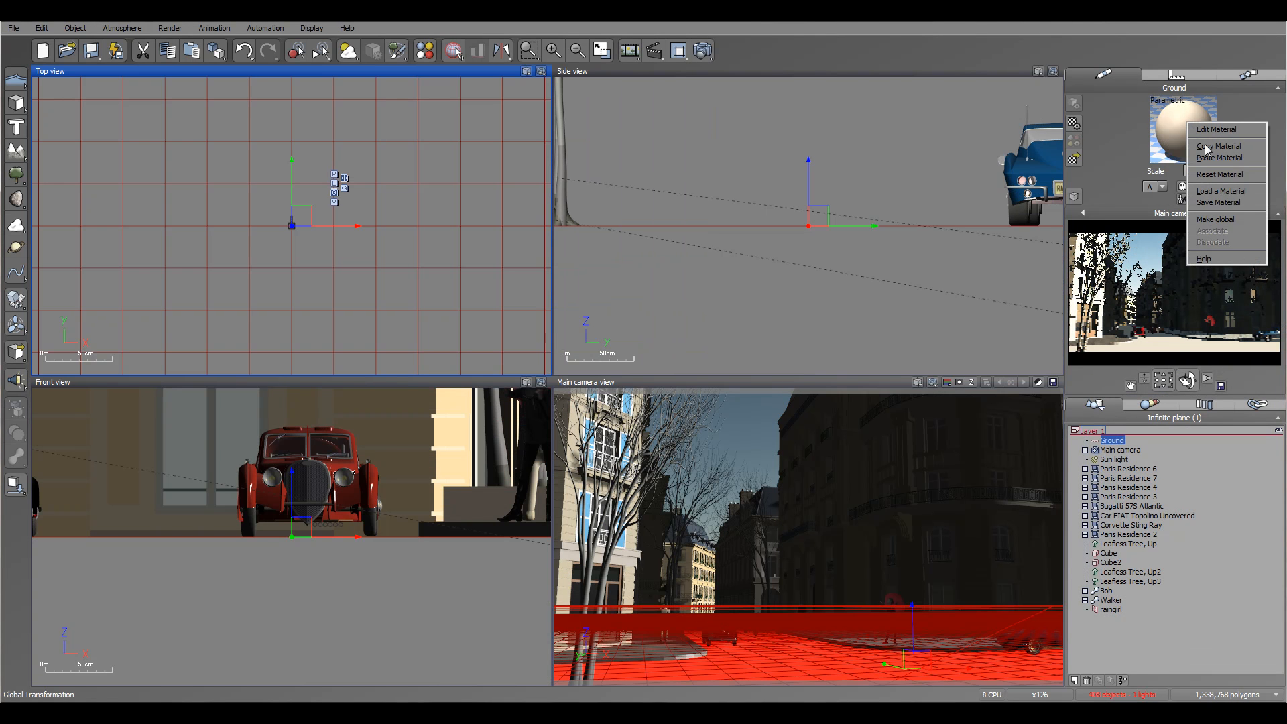
{"action": "left_click", "coordinate": [1238, 158]}
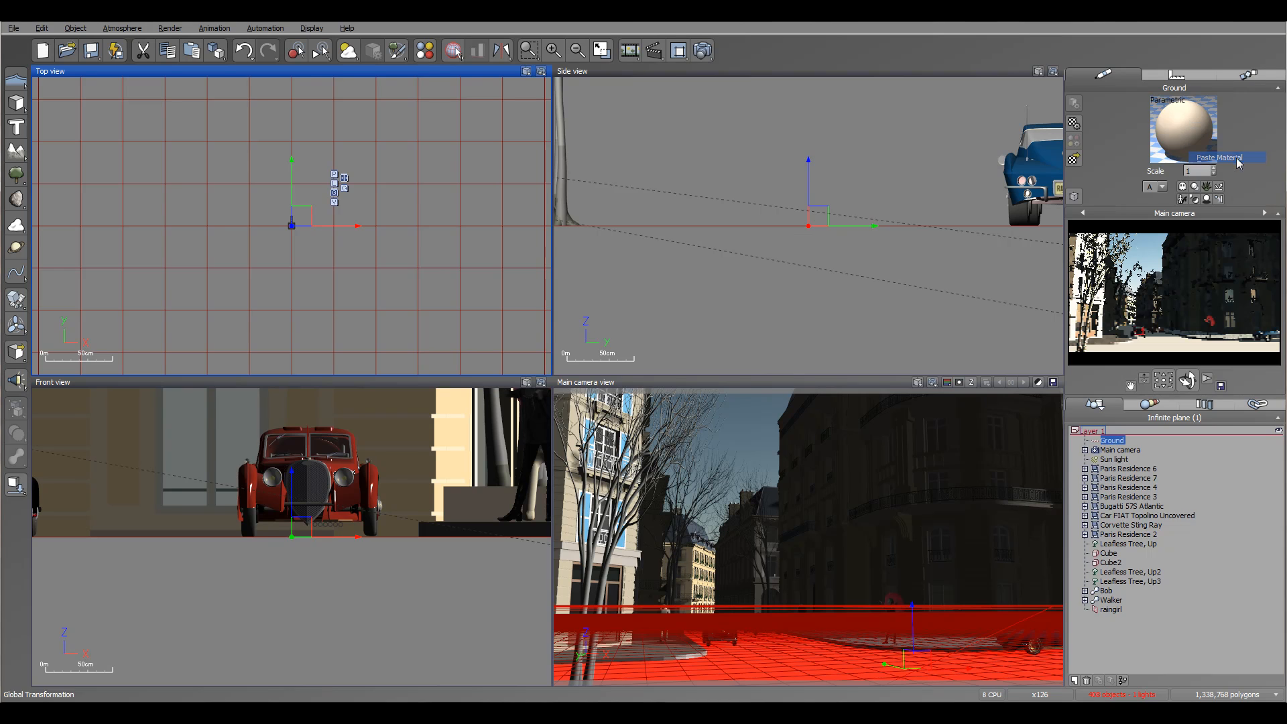
Darken the Ground material's overall color to dark grey (RGB 73, 74, 73), then test-render the scene and close the render.
{"action": "left_click", "coordinate": [1191, 122]}
{"action": "left_click", "coordinate": [1191, 127]}
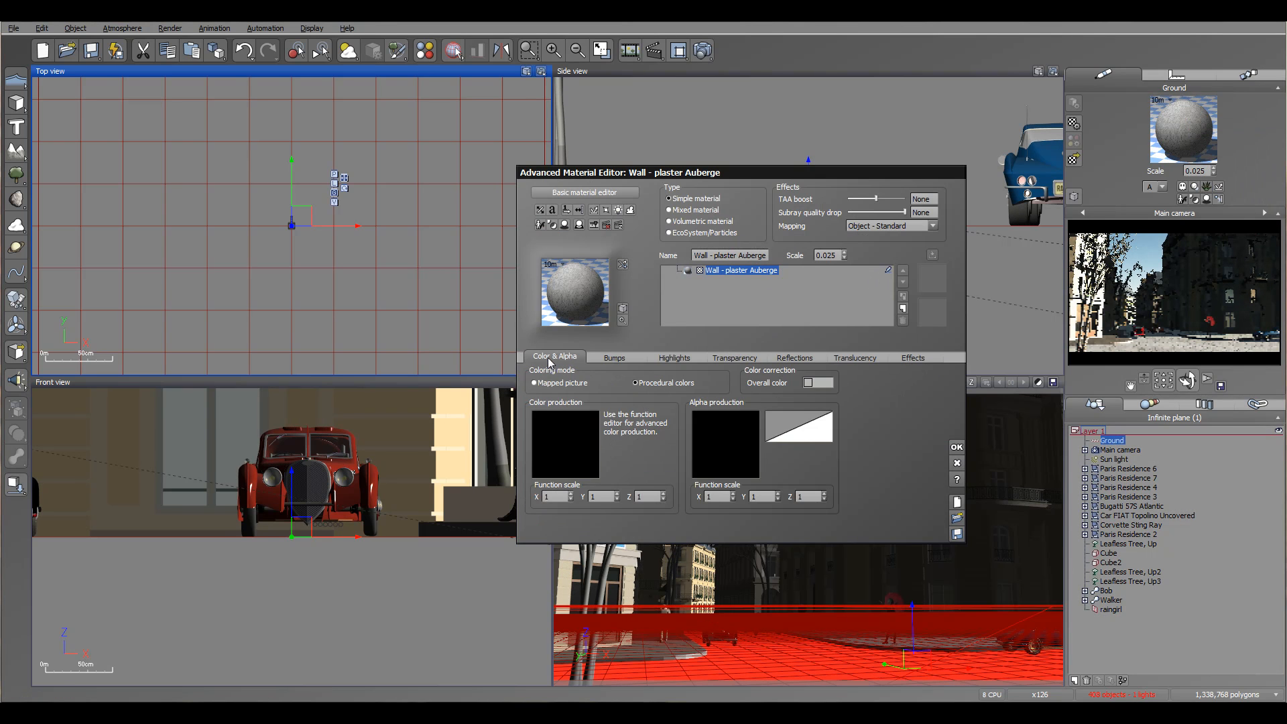
{"action": "left_click", "coordinate": [817, 383]}
{"action": "left_click", "coordinate": [859, 392]}
{"action": "left_click_drag", "start_coordinate": [823, 188], "coordinate": [823, 229]}
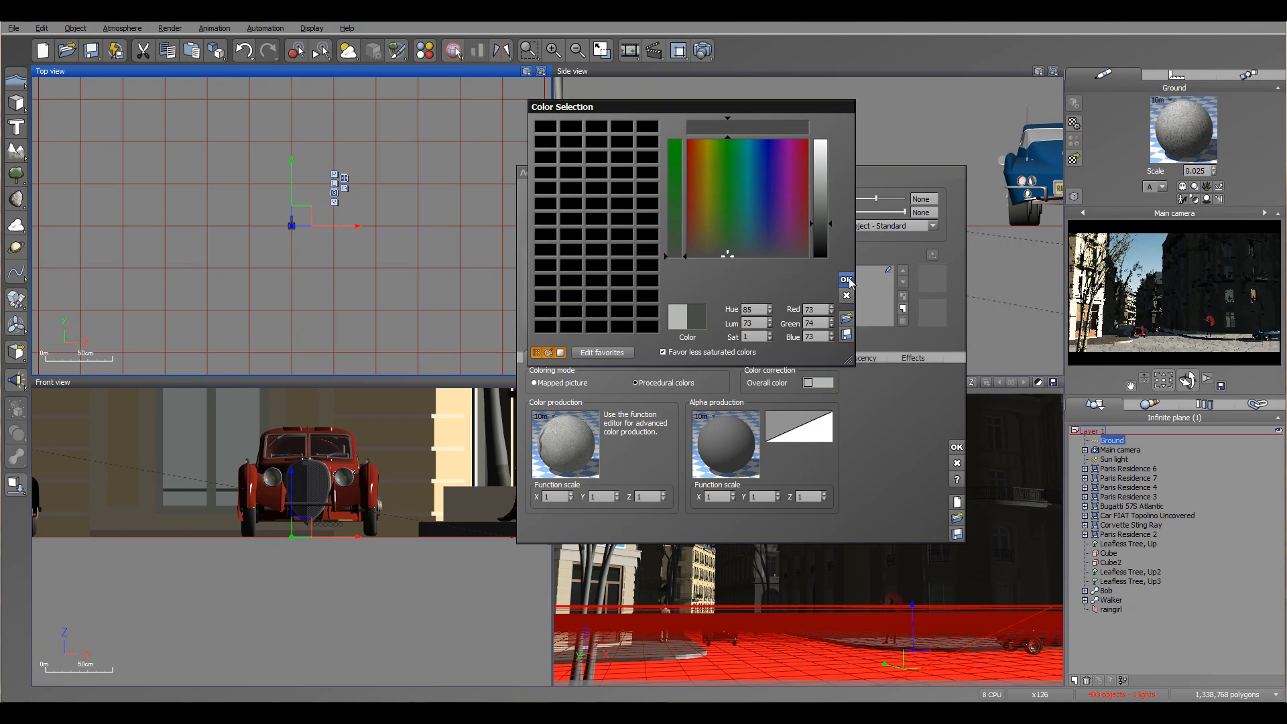
{"action": "left_click", "coordinate": [847, 280]}
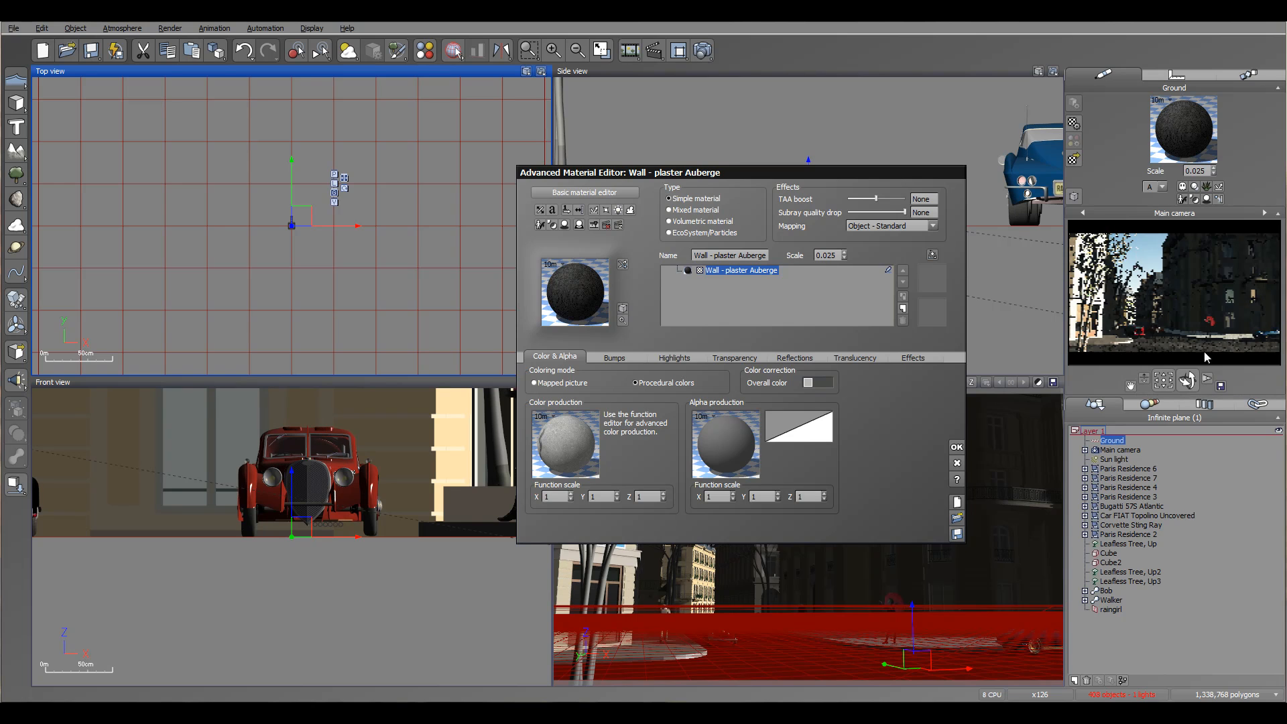
{"action": "left_click", "coordinate": [957, 448]}
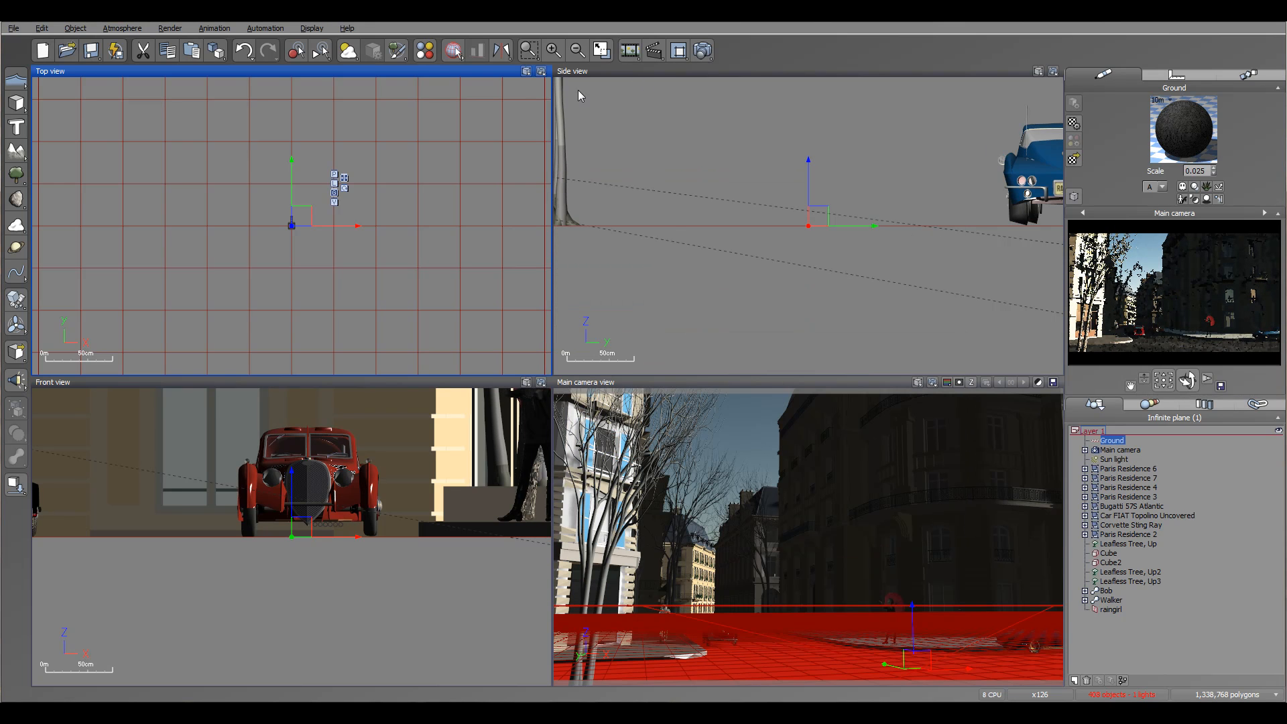
{"action": "left_click", "coordinate": [702, 51]}
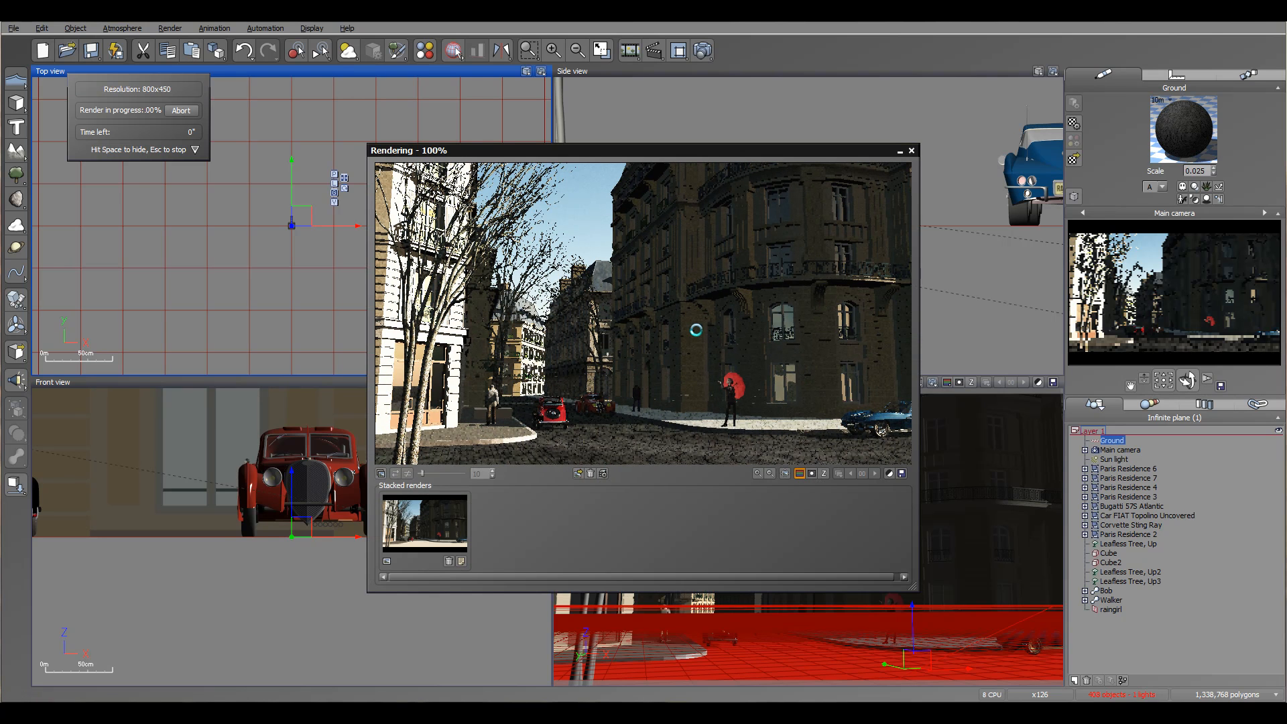
{"action": "left_click", "coordinate": [912, 151]}
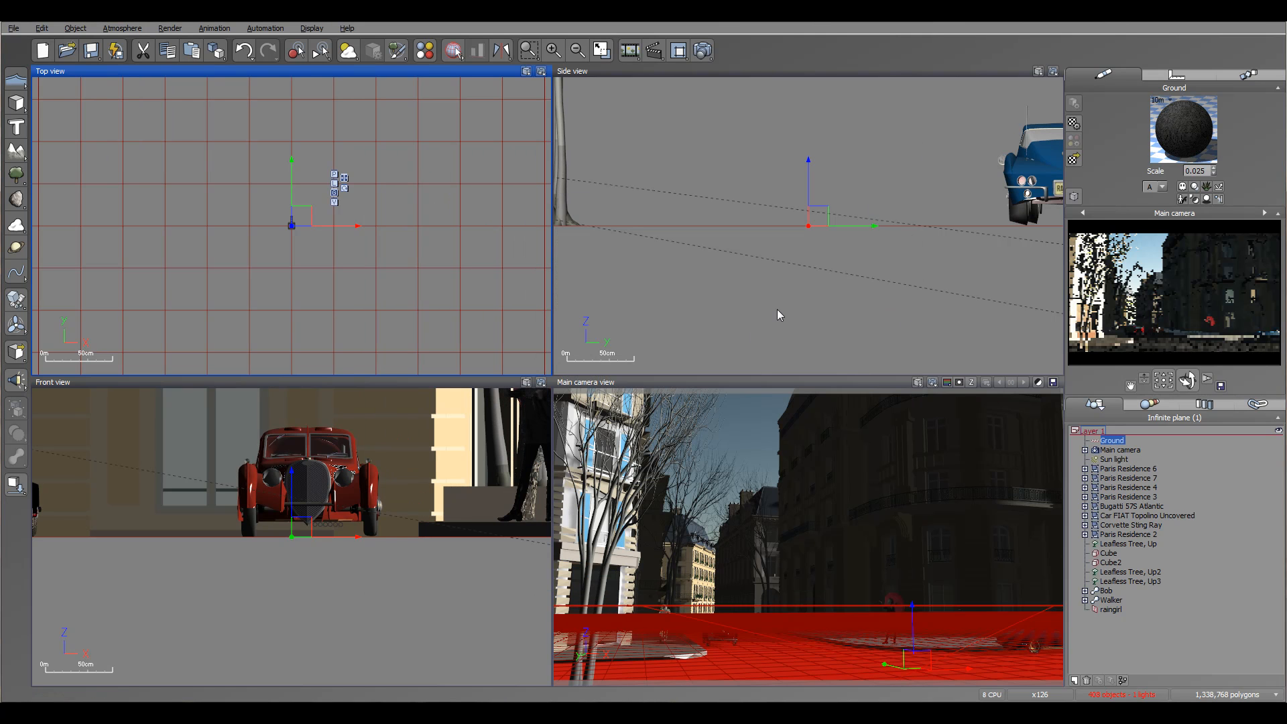
Move the Sun light down close to the horizon beyond the far end of the street, in front of the main camera.
{"action": "left_click", "coordinate": [1114, 460]}
{"action": "scroll", "coordinate": [489, 303], "scroll_direction": "down", "scroll_amount": 4}
{"action": "scroll", "coordinate": [488, 303], "scroll_direction": "down", "scroll_amount": 5}
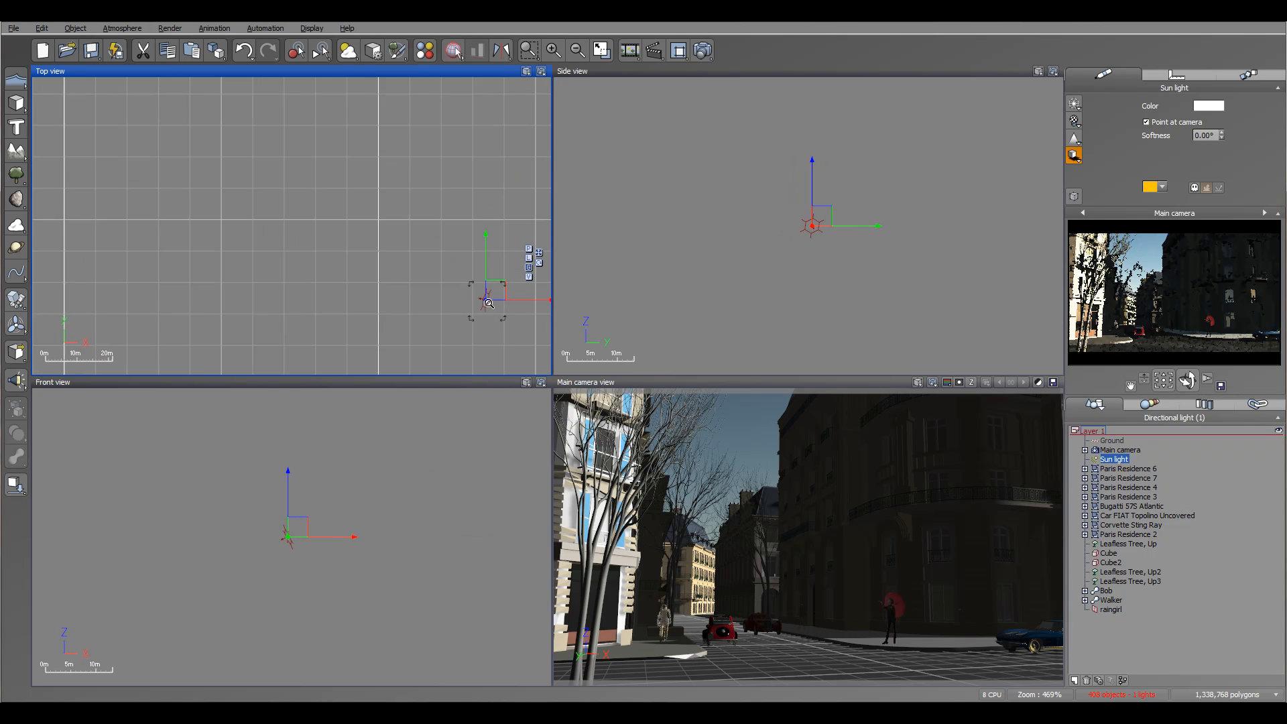
{"action": "left_click_drag", "start_coordinate": [213, 126], "coordinate": [194, 127]}
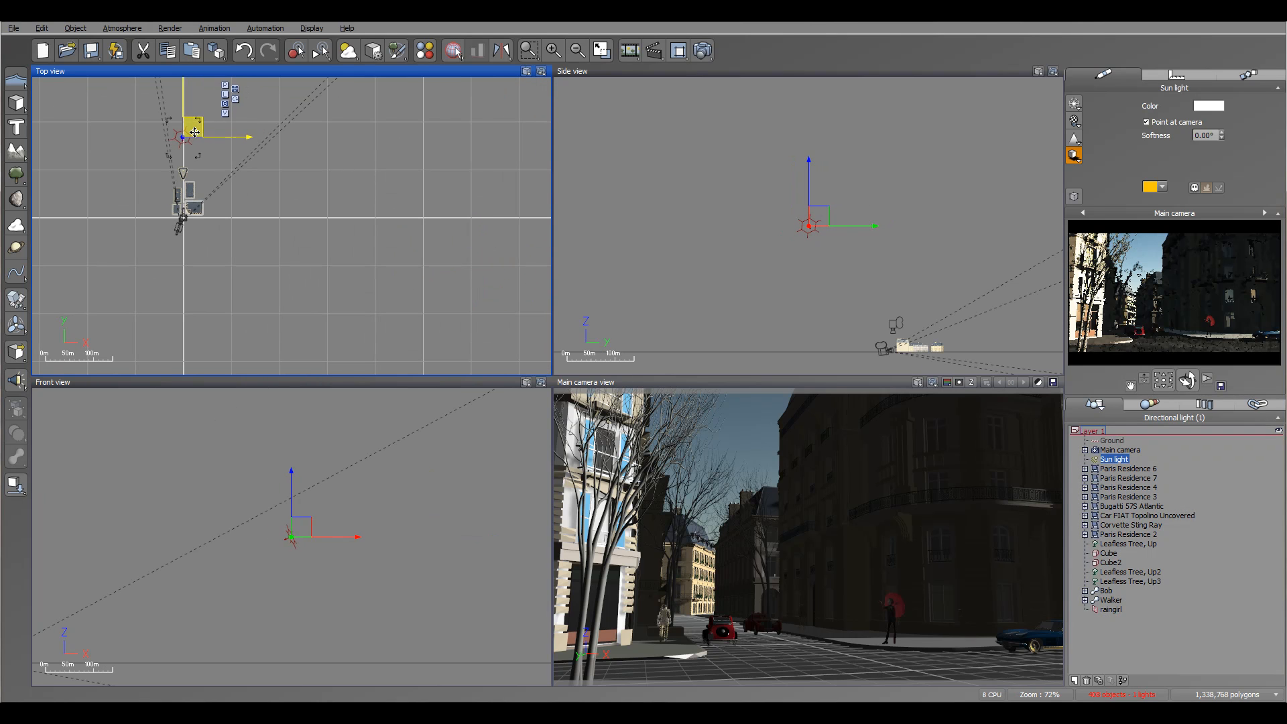
{"action": "right_click_drag", "start_coordinate": [810, 285], "coordinate": [642, 193]}
{"action": "left_click_drag", "start_coordinate": [821, 126], "coordinate": [854, 235]}
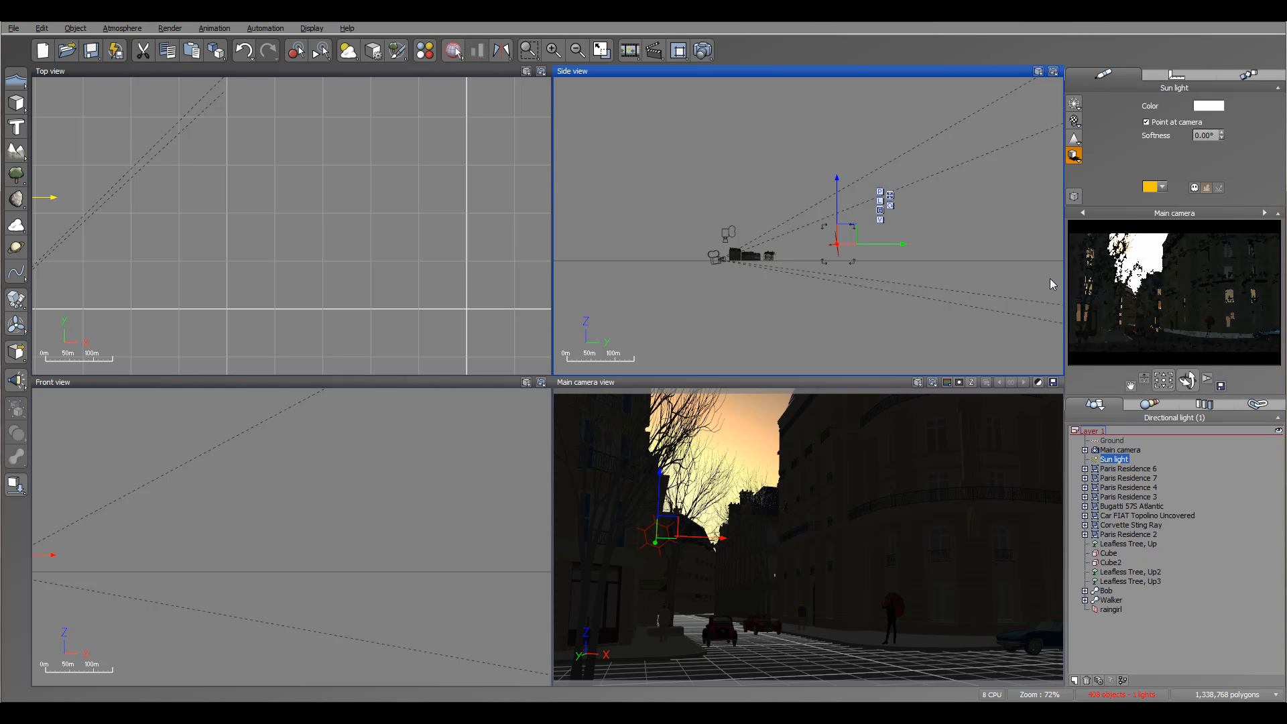
{"action": "right_click_drag", "start_coordinate": [144, 201], "coordinate": [471, 173]}
{"action": "scroll", "coordinate": [429, 201], "scroll_direction": "up", "scroll_amount": 5}
{"action": "right_click_drag", "start_coordinate": [372, 272], "coordinate": [376, 194]}
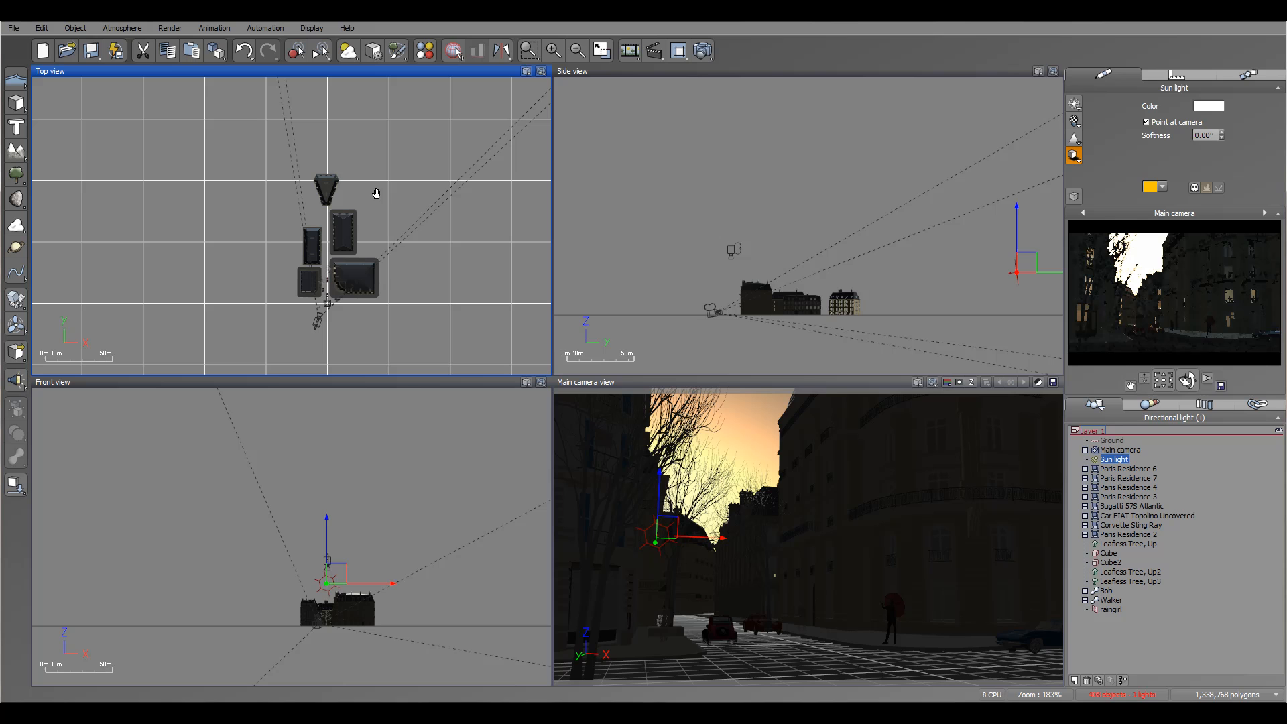
Switch the atmosphere's lighting model to Global radiosity.
{"action": "left_click", "coordinate": [123, 28]}
{"action": "left_click", "coordinate": [144, 117]}
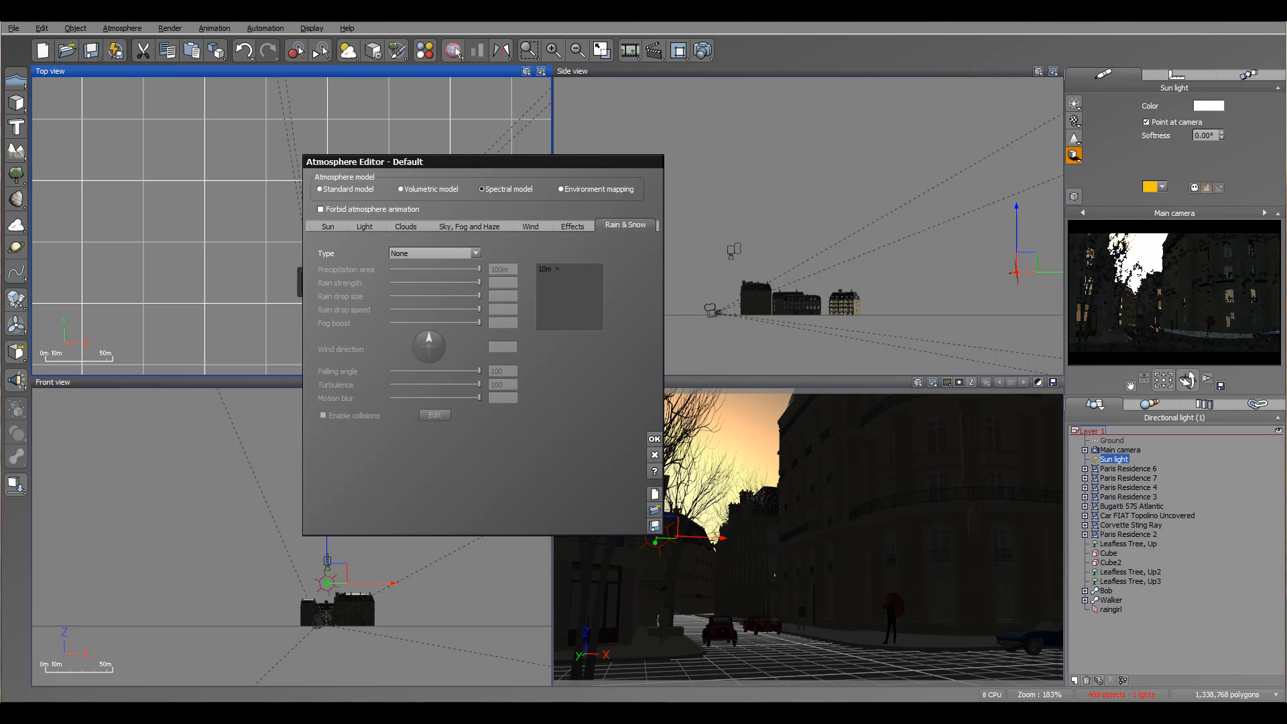
{"action": "left_click", "coordinate": [360, 227]}
{"action": "left_click", "coordinate": [340, 299]}
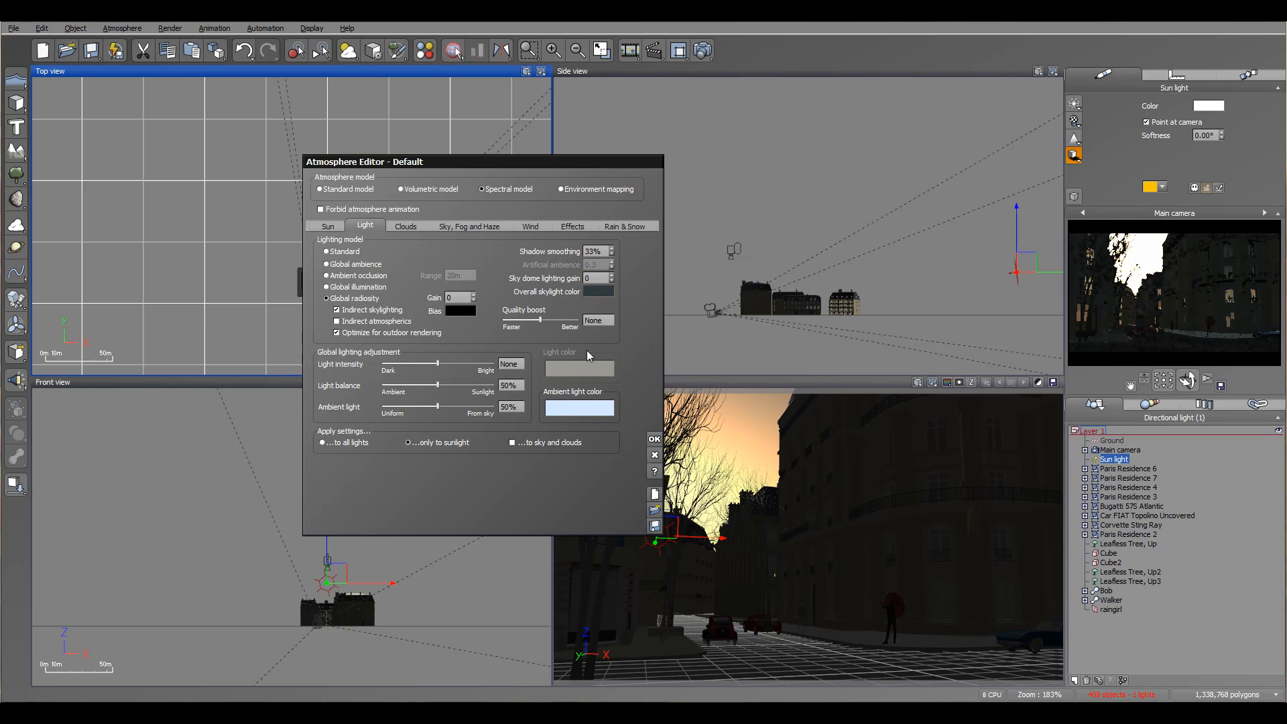
Set the ambient light color to dark blue-grey (RGB 65, 70, 73) and the light balance to 83%.
{"action": "right_click", "coordinate": [563, 411]}
{"action": "left_click", "coordinate": [567, 412]}
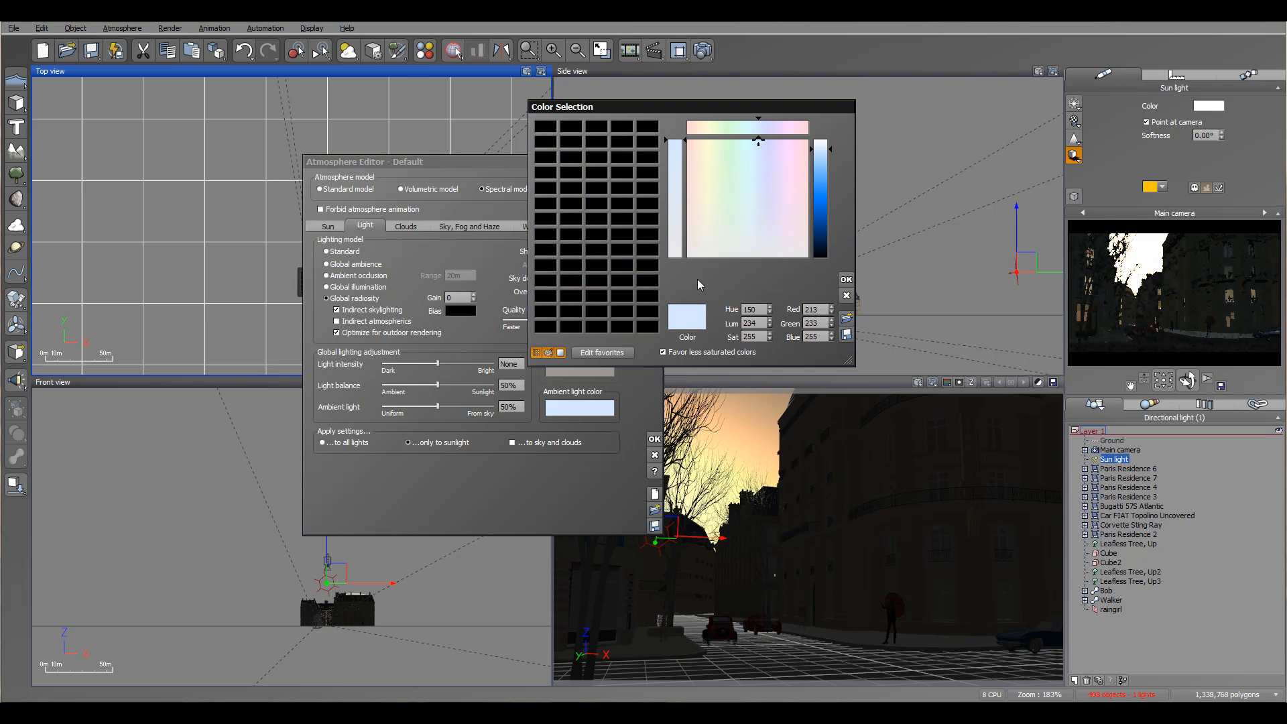
{"action": "left_click", "coordinate": [757, 241]}
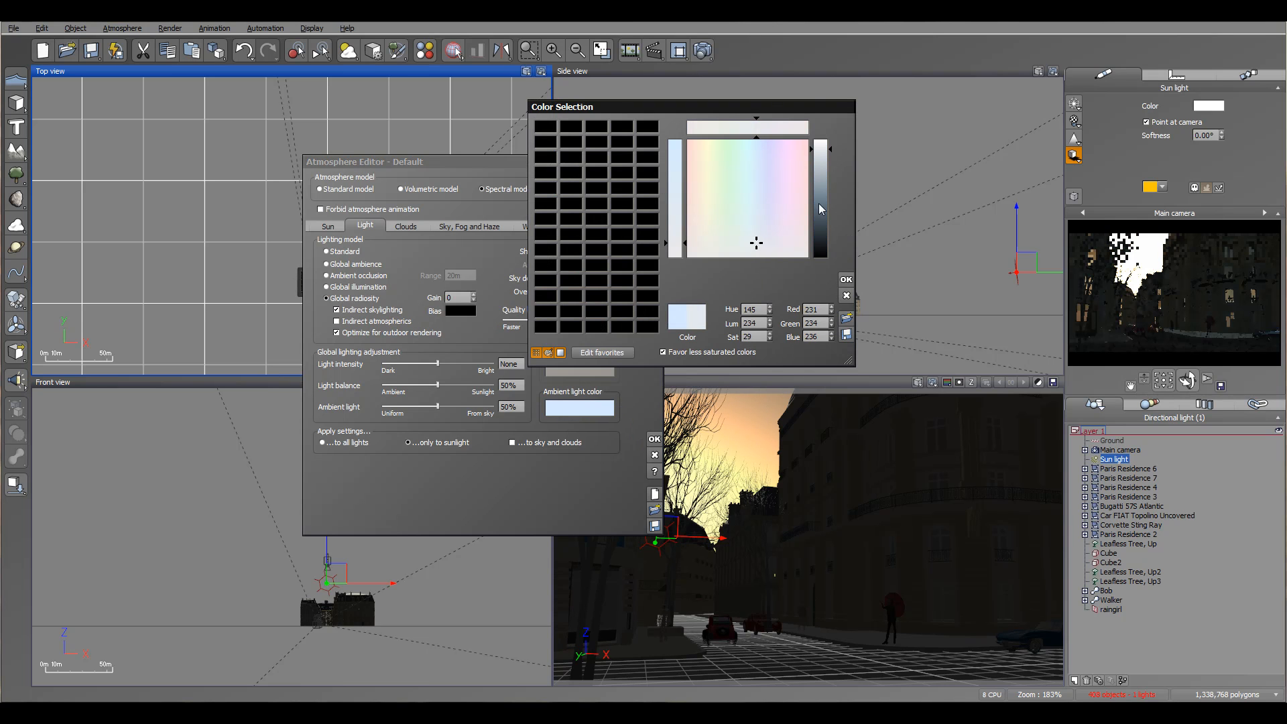
{"action": "left_click_drag", "start_coordinate": [822, 210], "coordinate": [821, 231]}
{"action": "left_click", "coordinate": [820, 225]}
{"action": "left_click", "coordinate": [753, 246]}
{"action": "left_click_drag", "start_coordinate": [754, 249], "coordinate": [756, 250]}
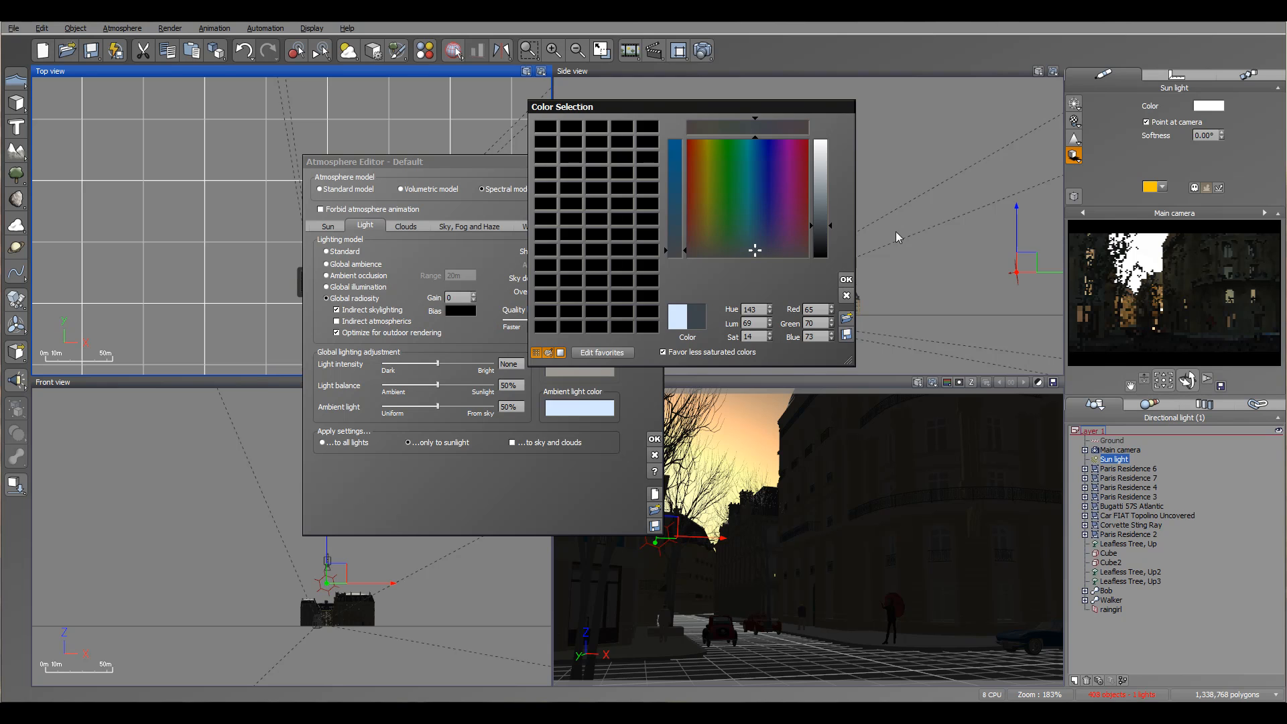
{"action": "left_click", "coordinate": [846, 278]}
{"action": "left_click_drag", "start_coordinate": [436, 384], "coordinate": [472, 385]}
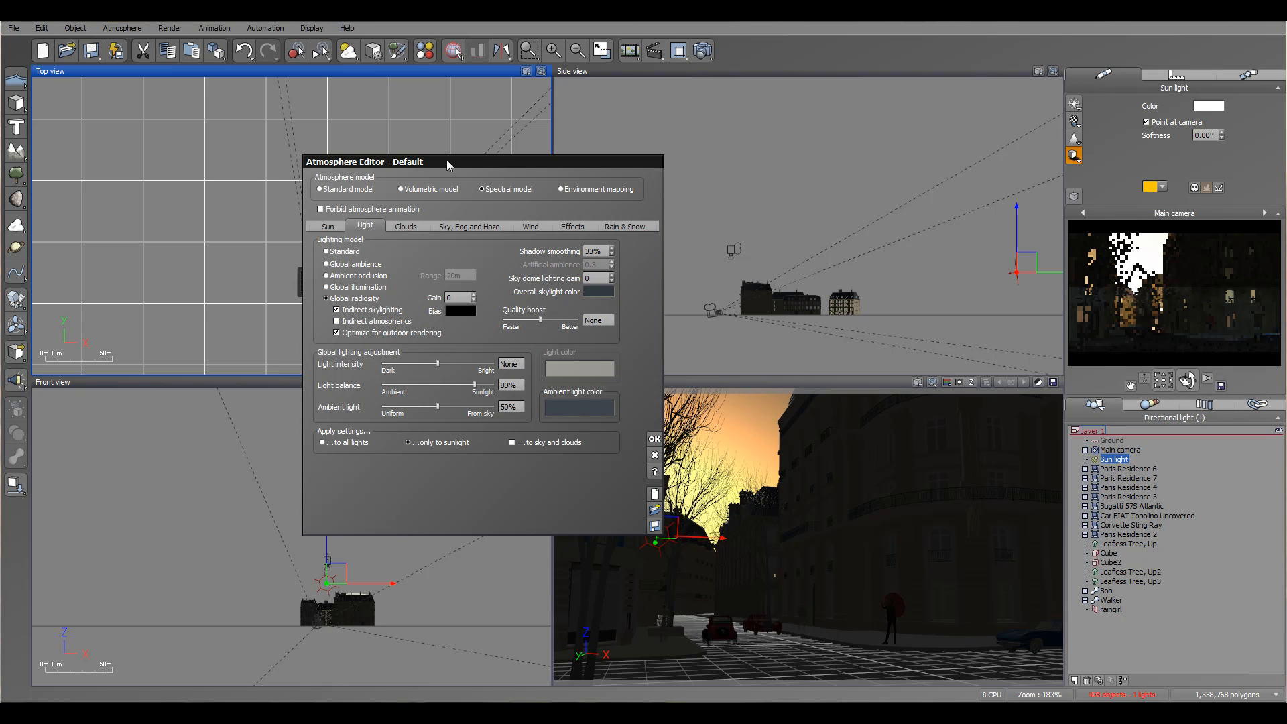
Add a Dark Cumulus cloud layer to the atmosphere.
{"action": "left_click", "coordinate": [405, 227]}
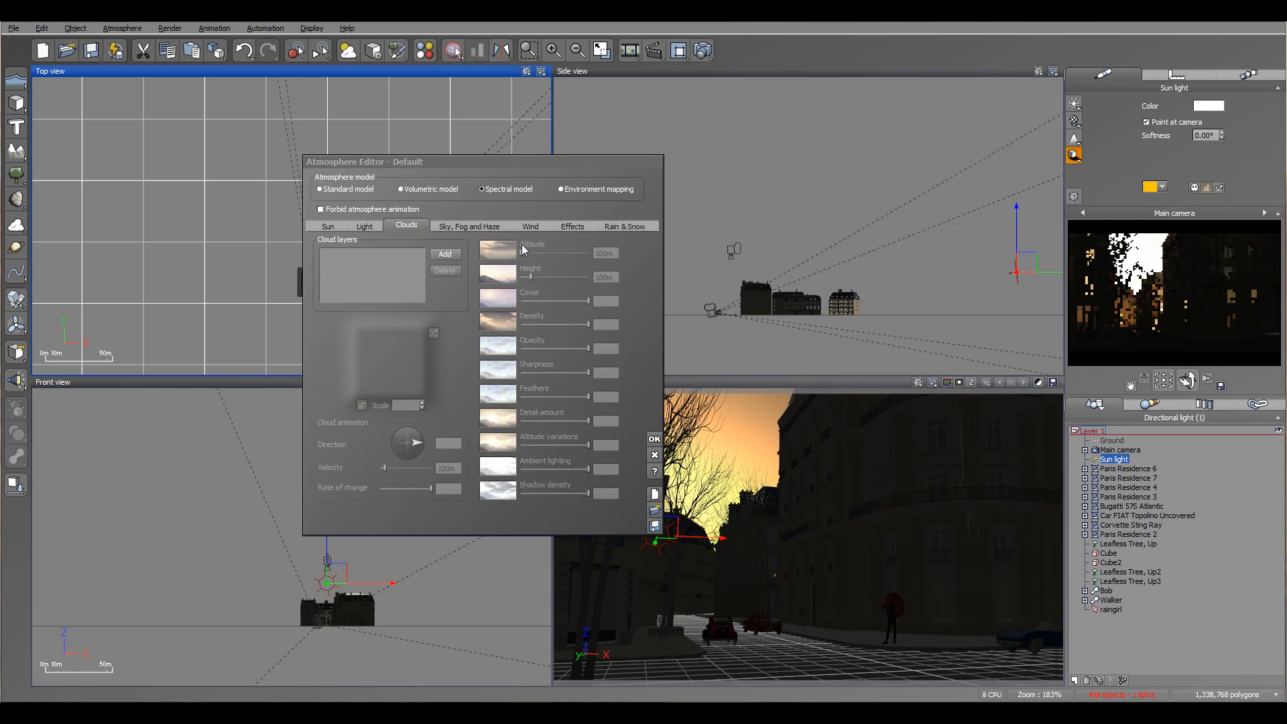
{"action": "left_click", "coordinate": [444, 253]}
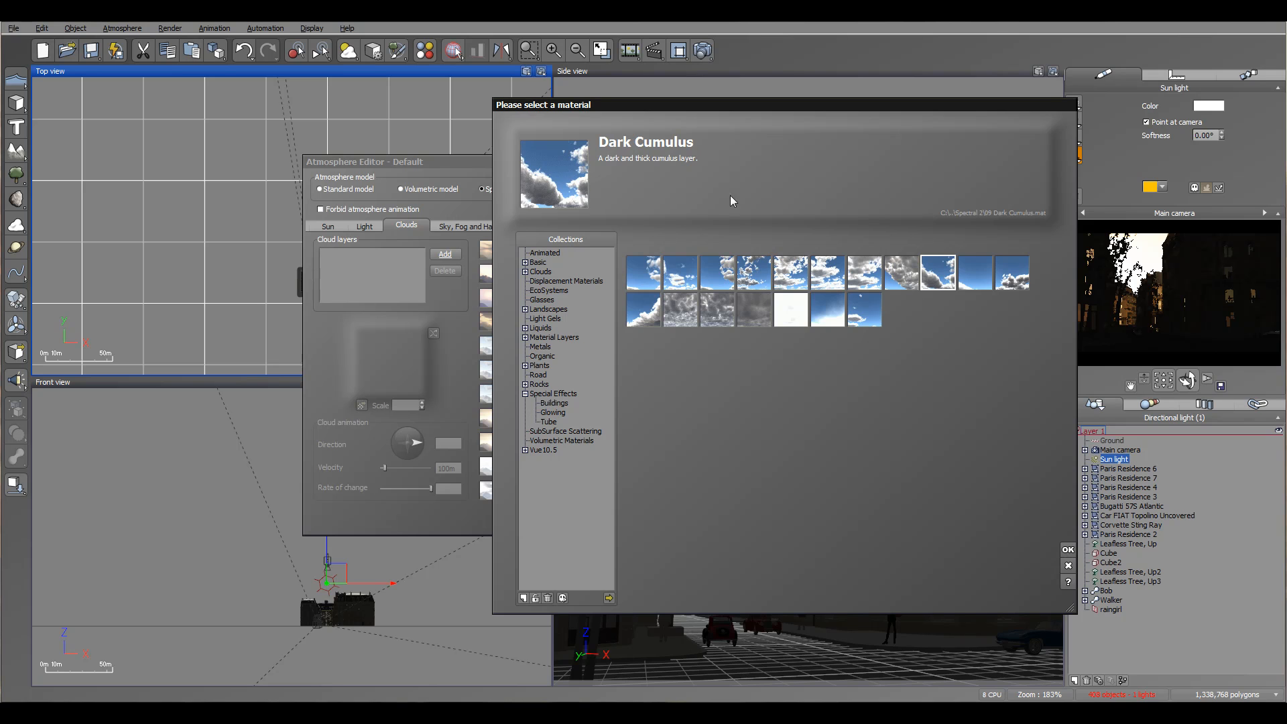
{"action": "left_click", "coordinate": [1068, 550]}
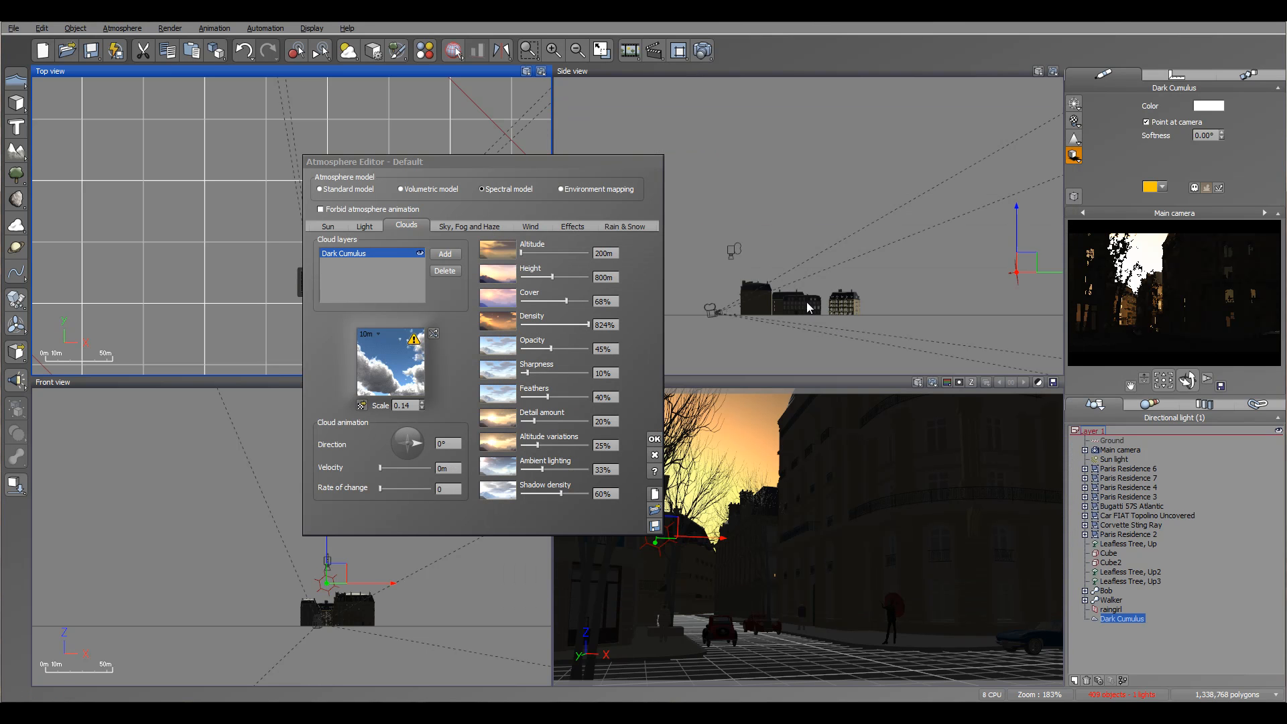
Set the cloud layer's cover to 85%, density and opacity to 100%, detail amount to 85%, altitude variations to 100% and ambient lighting to 13%.
{"action": "left_click_drag", "start_coordinate": [560, 302], "coordinate": [577, 302]}
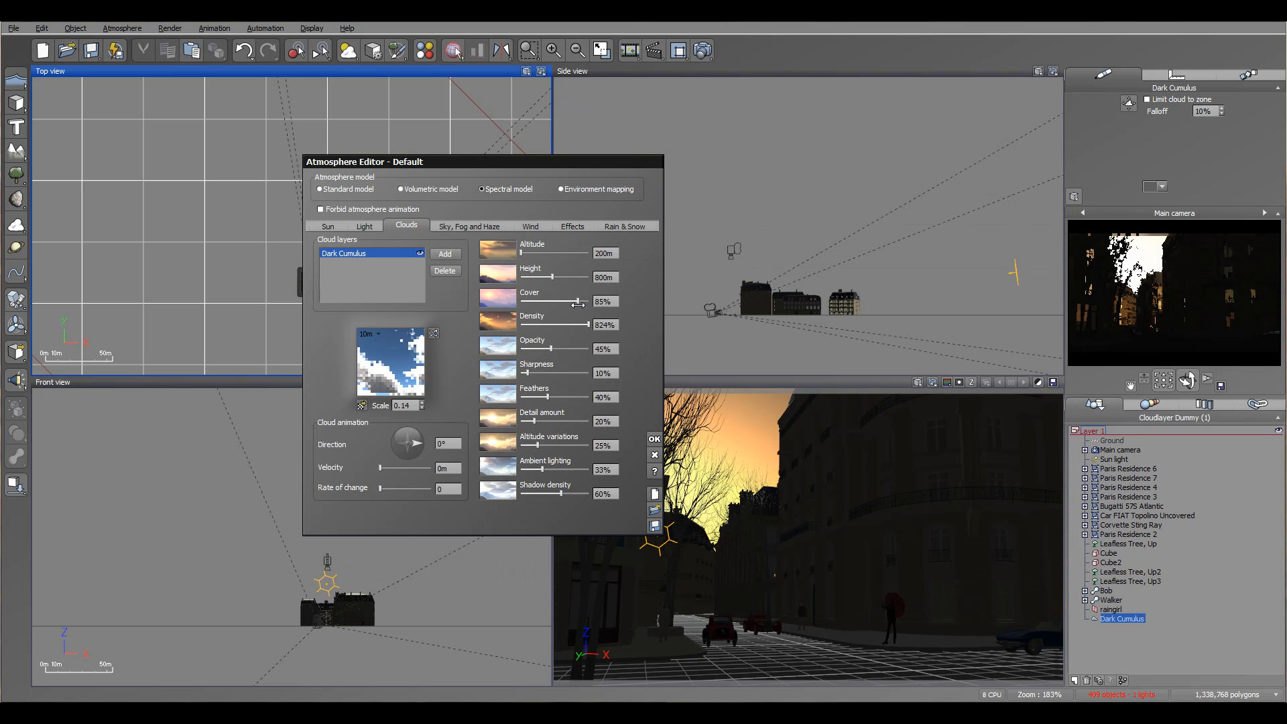
{"action": "left_click_drag", "start_coordinate": [550, 348], "coordinate": [620, 350]}
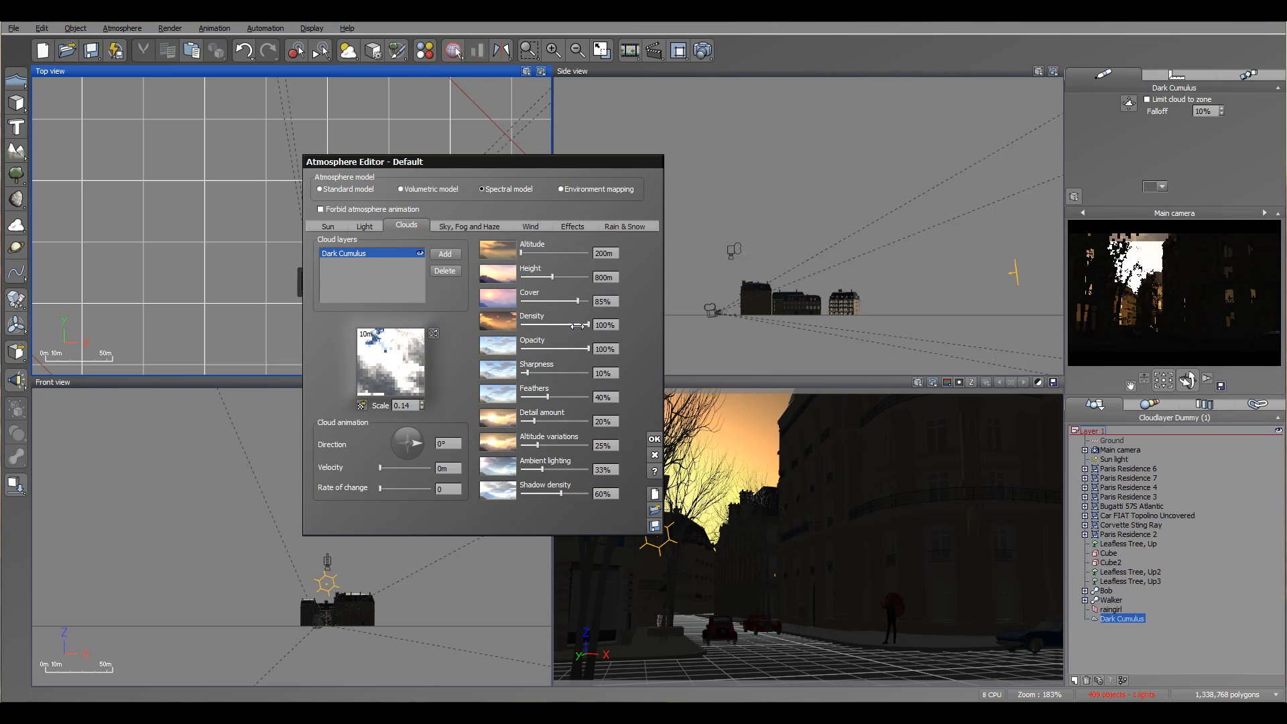
{"action": "left_click_drag", "start_coordinate": [533, 422], "coordinate": [548, 469]}
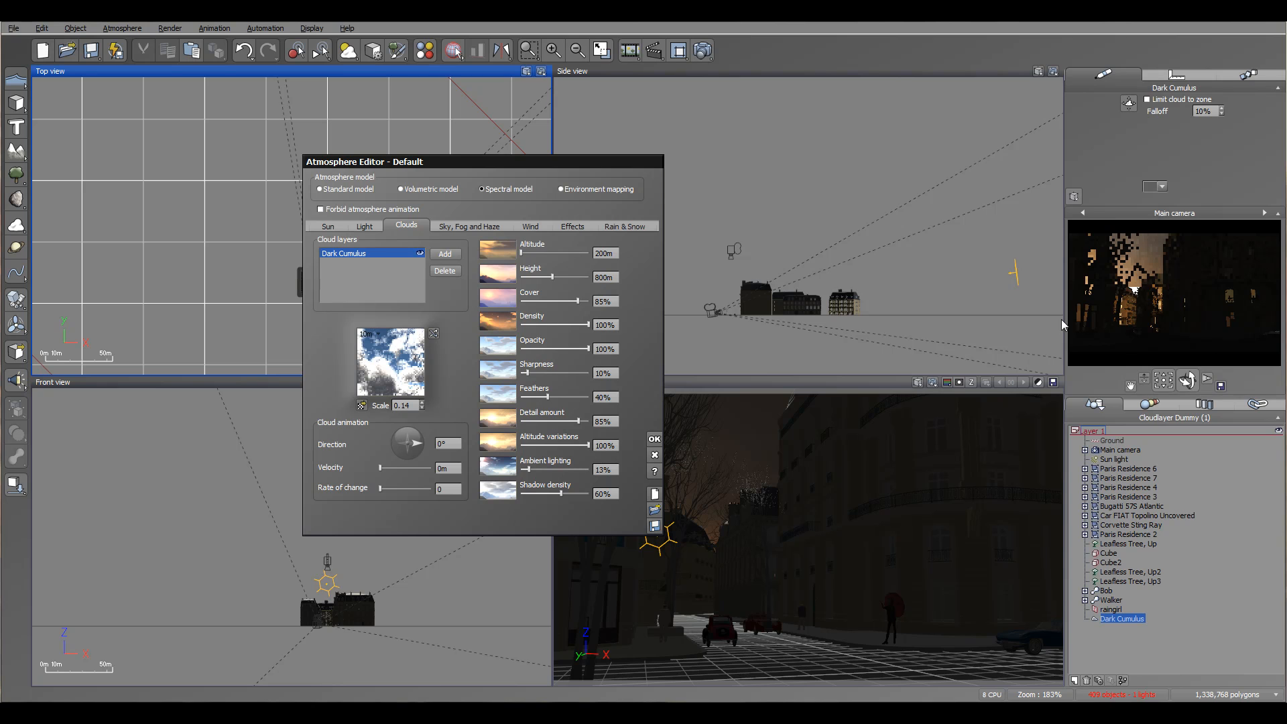
Change the sky color to dark blue (RGB 1, 30, 70) and reduce the decay amount to 53%.
{"action": "left_click", "coordinate": [448, 228]}
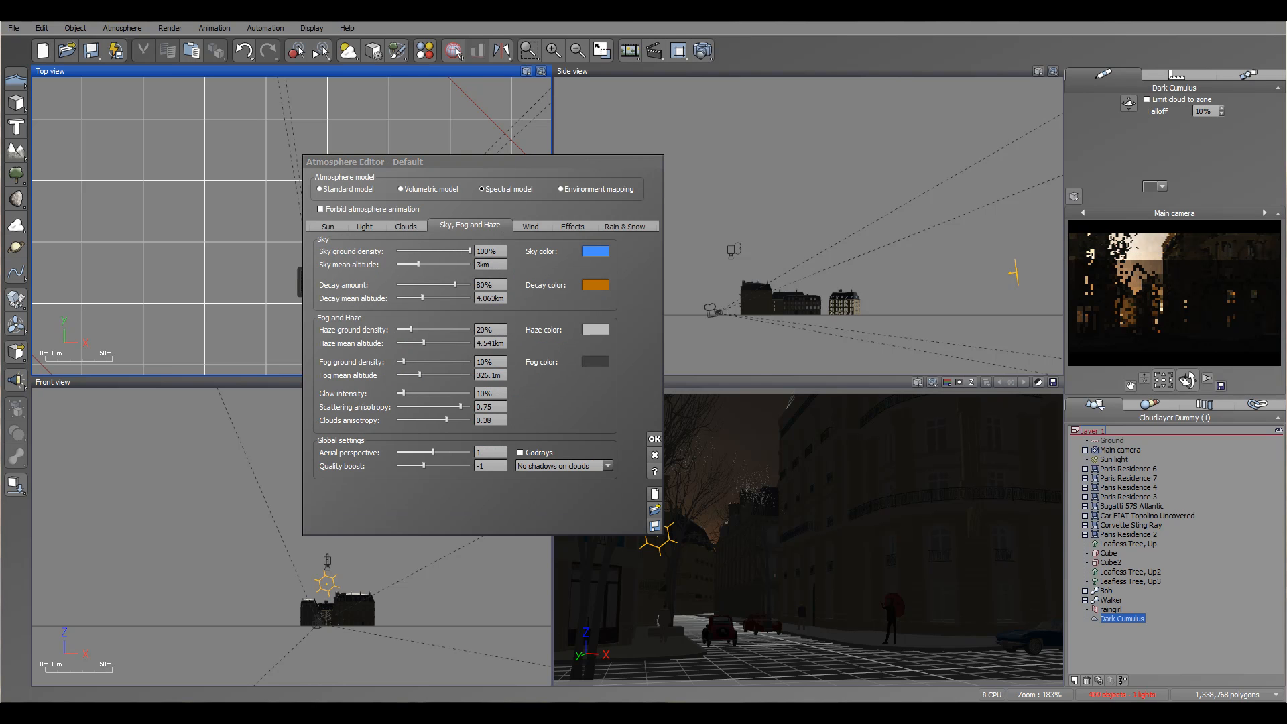
{"action": "left_click", "coordinate": [590, 254]}
{"action": "left_click_drag", "start_coordinate": [821, 192], "coordinate": [820, 248]}
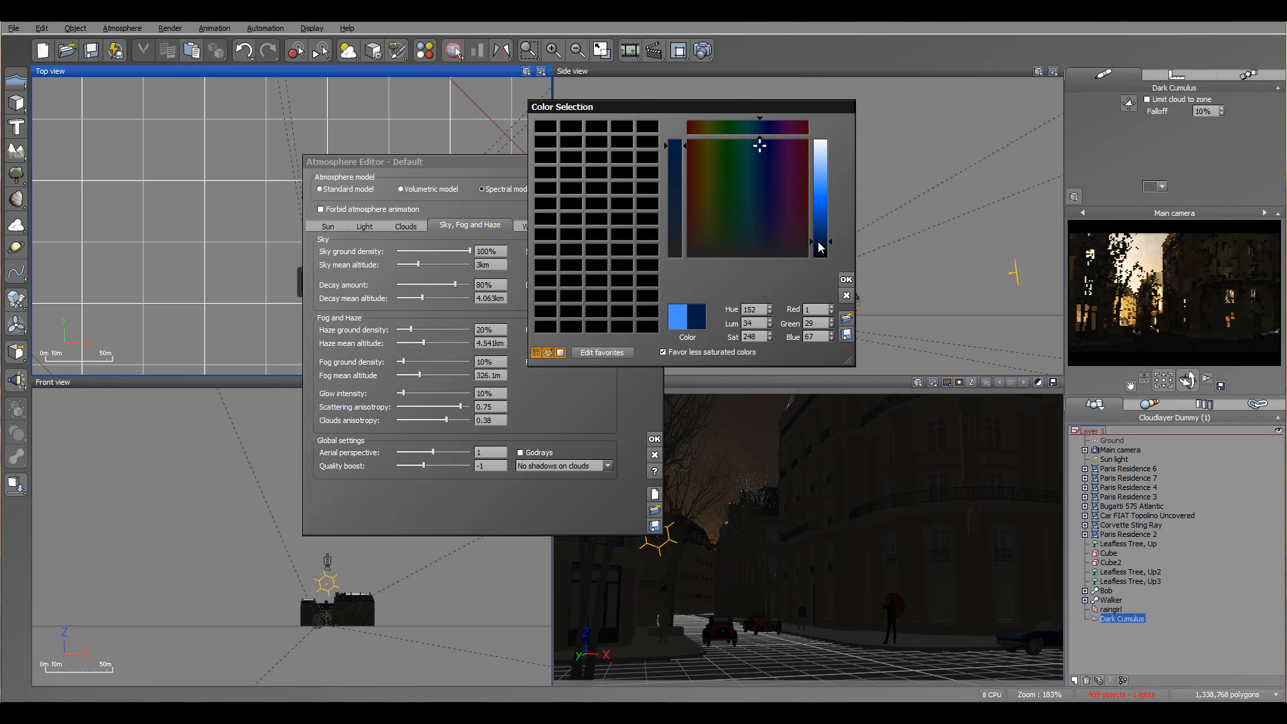
{"action": "left_click", "coordinate": [846, 280]}
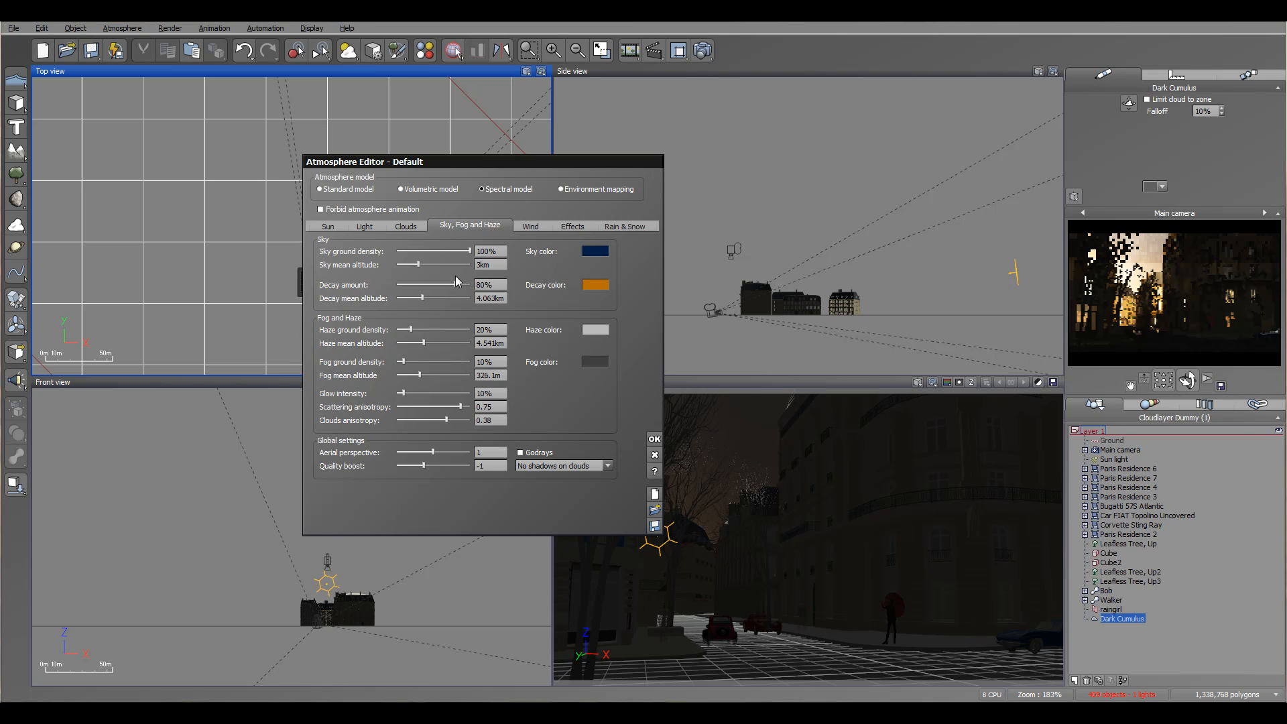
{"action": "left_click_drag", "start_coordinate": [455, 284], "coordinate": [449, 284]}
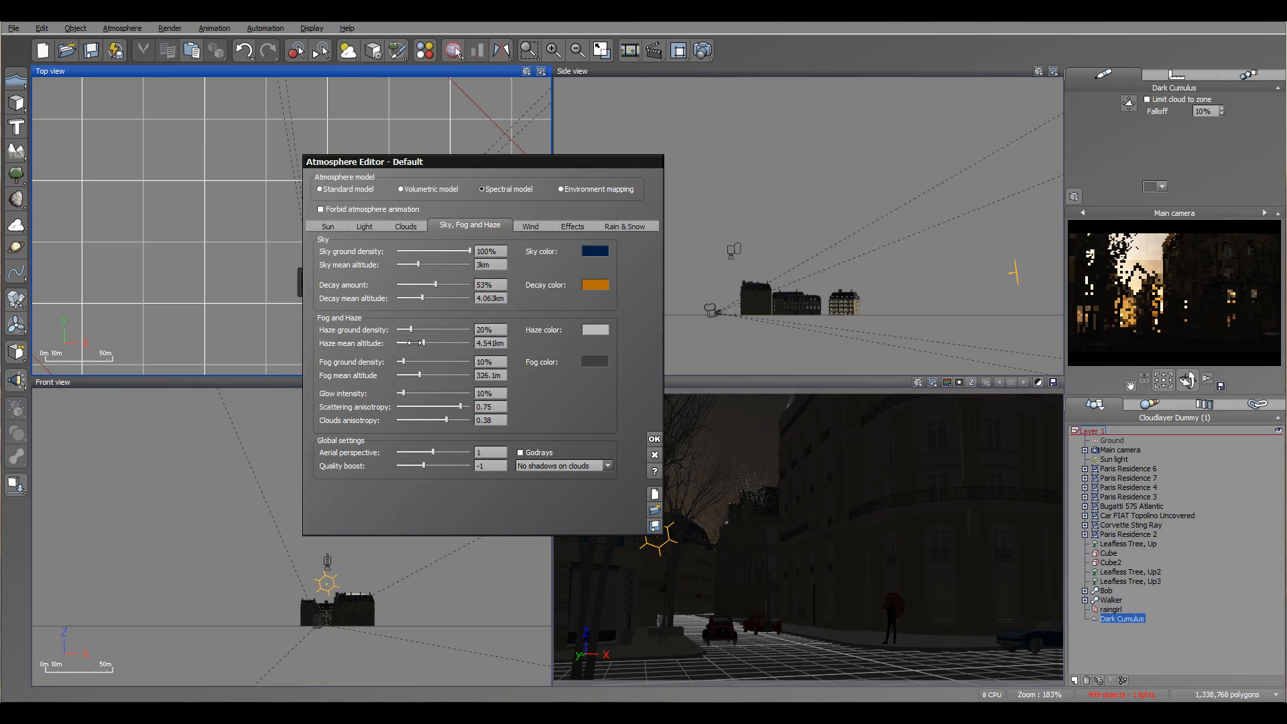
Reduce the haze ground density to 16% and darken the haze color to a medium grey.
{"action": "left_click_drag", "start_coordinate": [420, 328], "coordinate": [419, 328]}
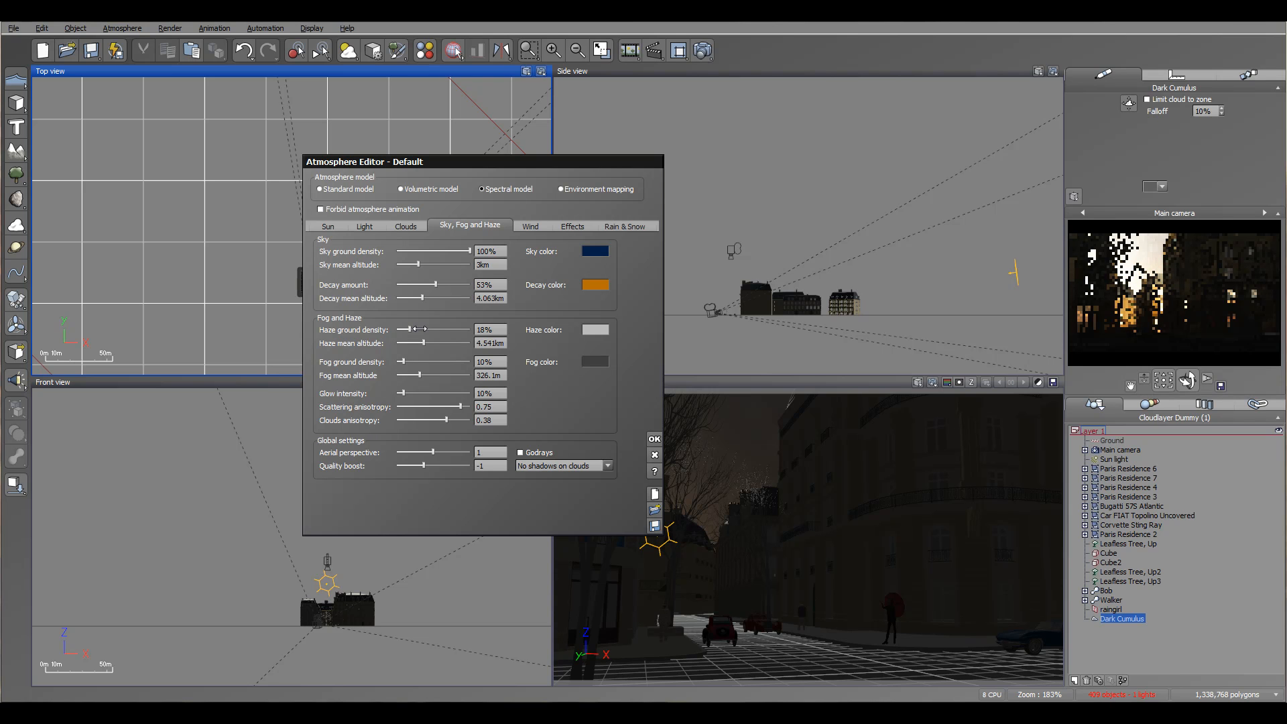
{"action": "left_click_drag", "start_coordinate": [420, 329], "coordinate": [418, 328]}
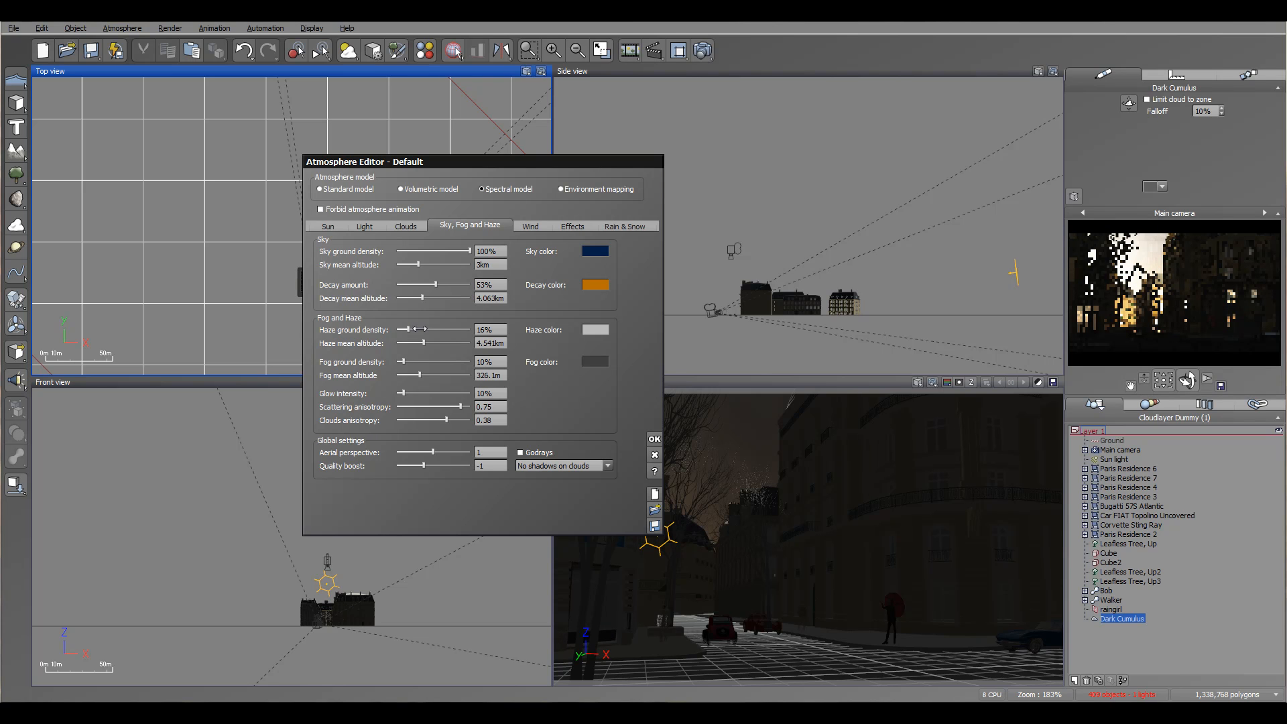
{"action": "left_click", "coordinate": [603, 330]}
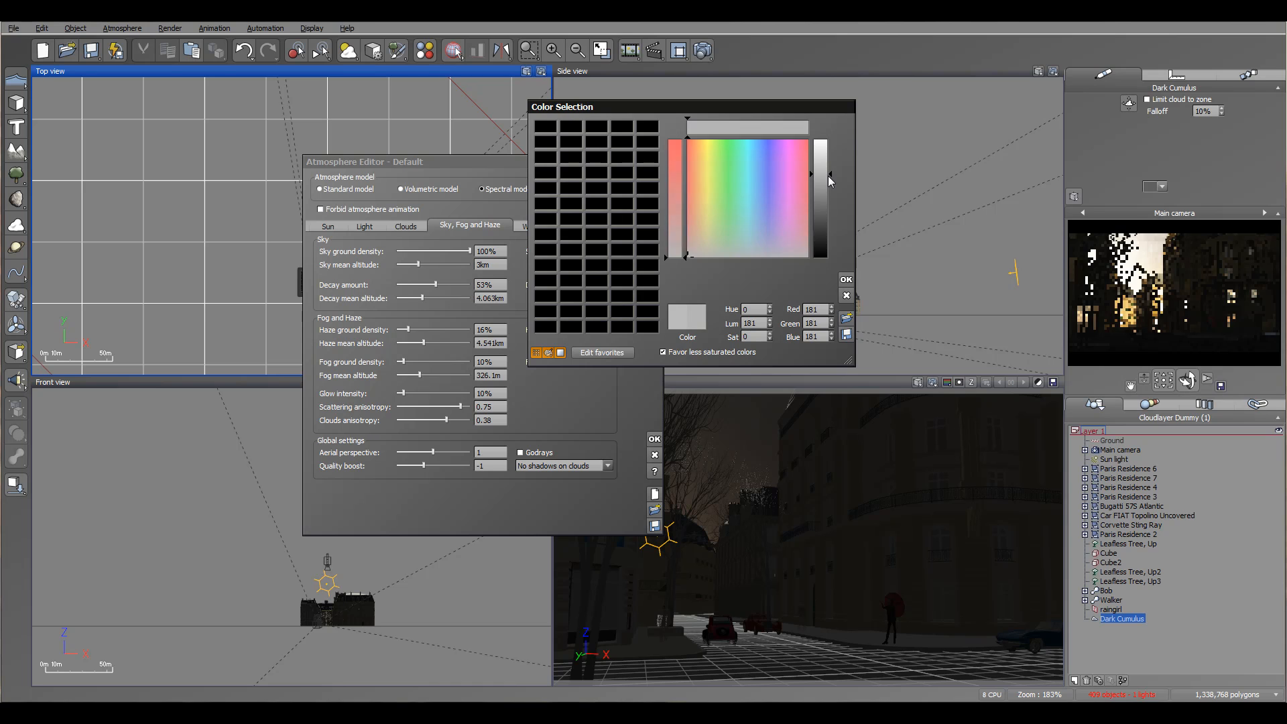
{"action": "left_click", "coordinate": [845, 278]}
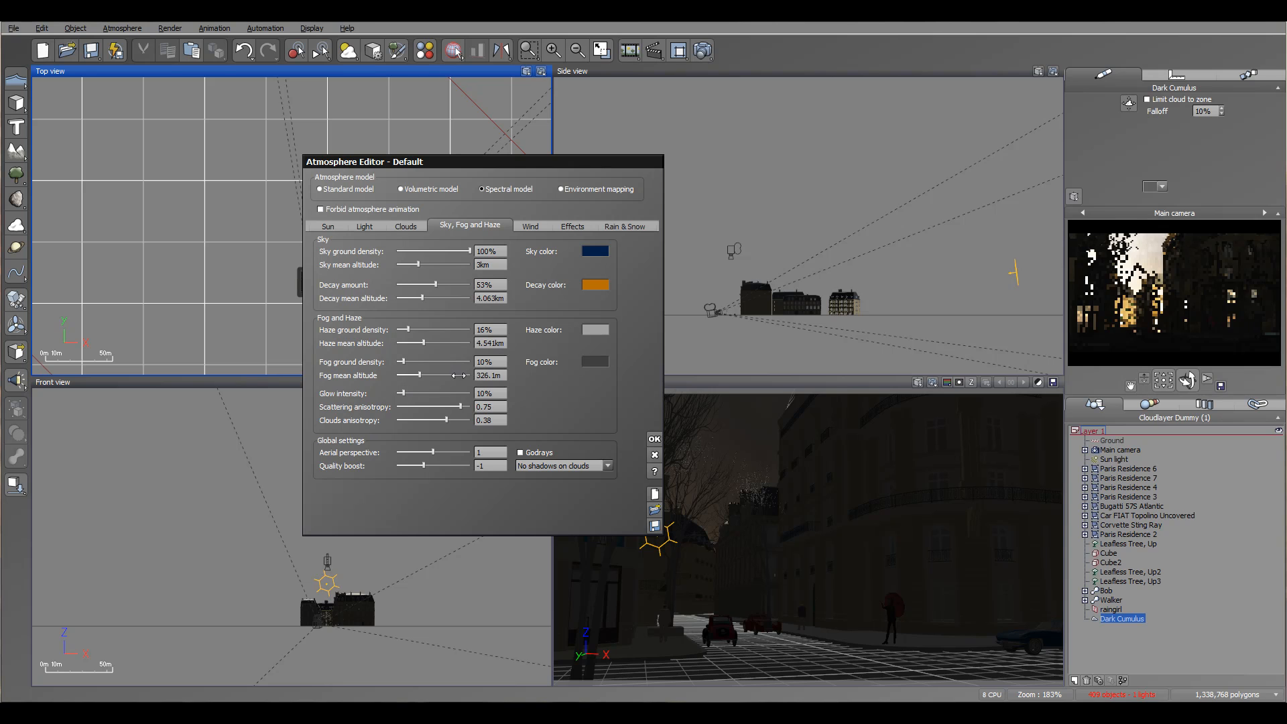
Set the fog mean altitude to 275.2 m, fog ground density to 60% and fog color to light grey (RGB 185, 185, 185).
{"action": "left_click_drag", "start_coordinate": [443, 372], "coordinate": [453, 362]}
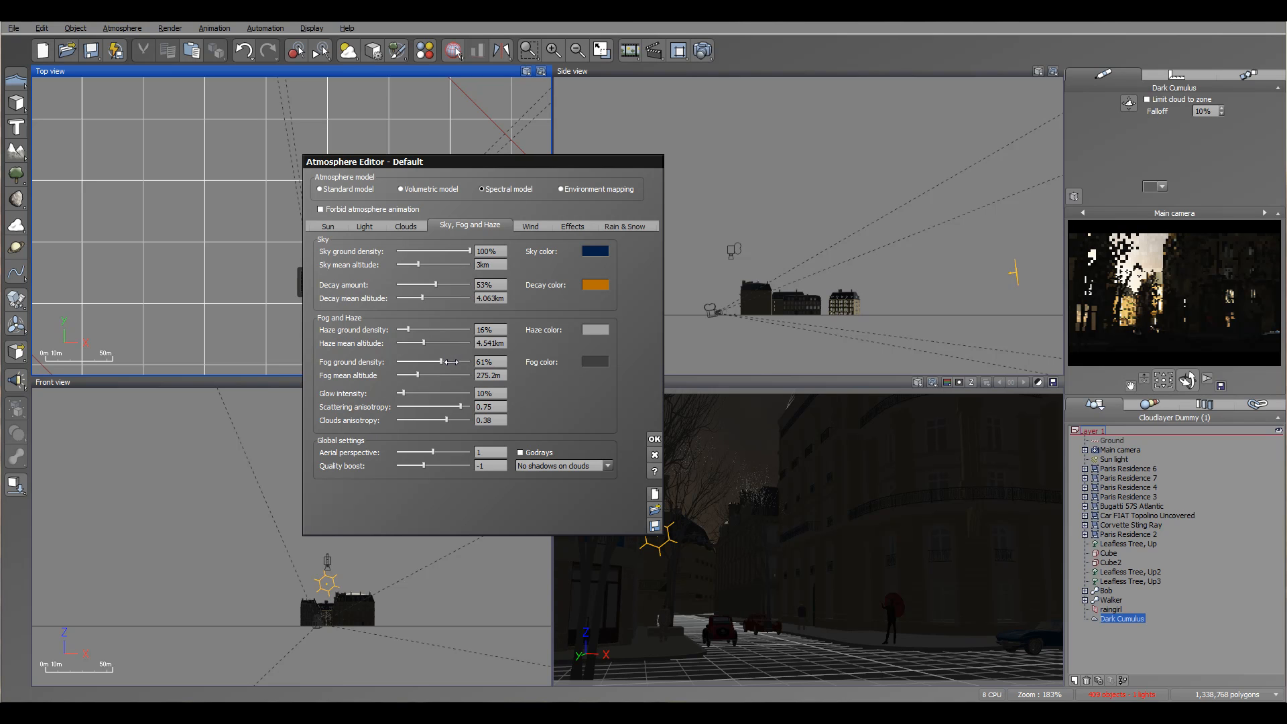
{"action": "left_click_drag", "start_coordinate": [451, 362], "coordinate": [450, 362]}
{"action": "left_click", "coordinate": [593, 364]}
{"action": "left_click", "coordinate": [611, 373]}
{"action": "left_click_drag", "start_coordinate": [832, 227], "coordinate": [831, 172]}
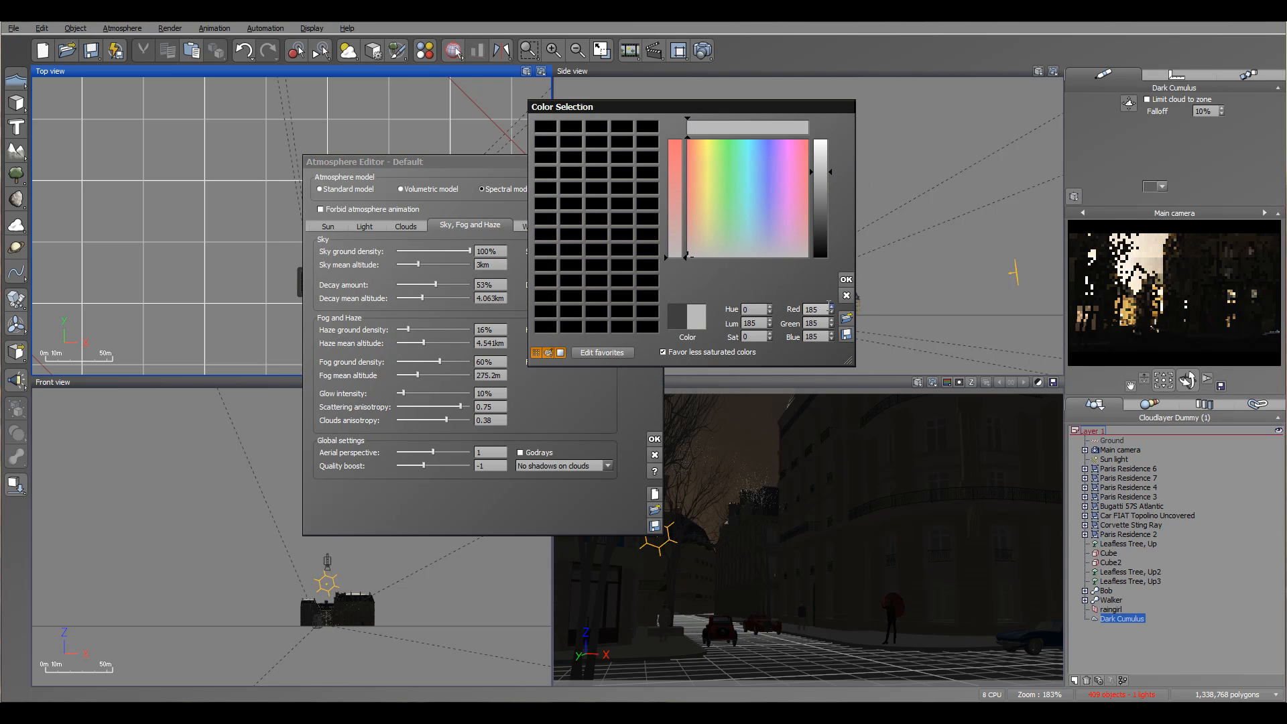
{"action": "left_click", "coordinate": [846, 279]}
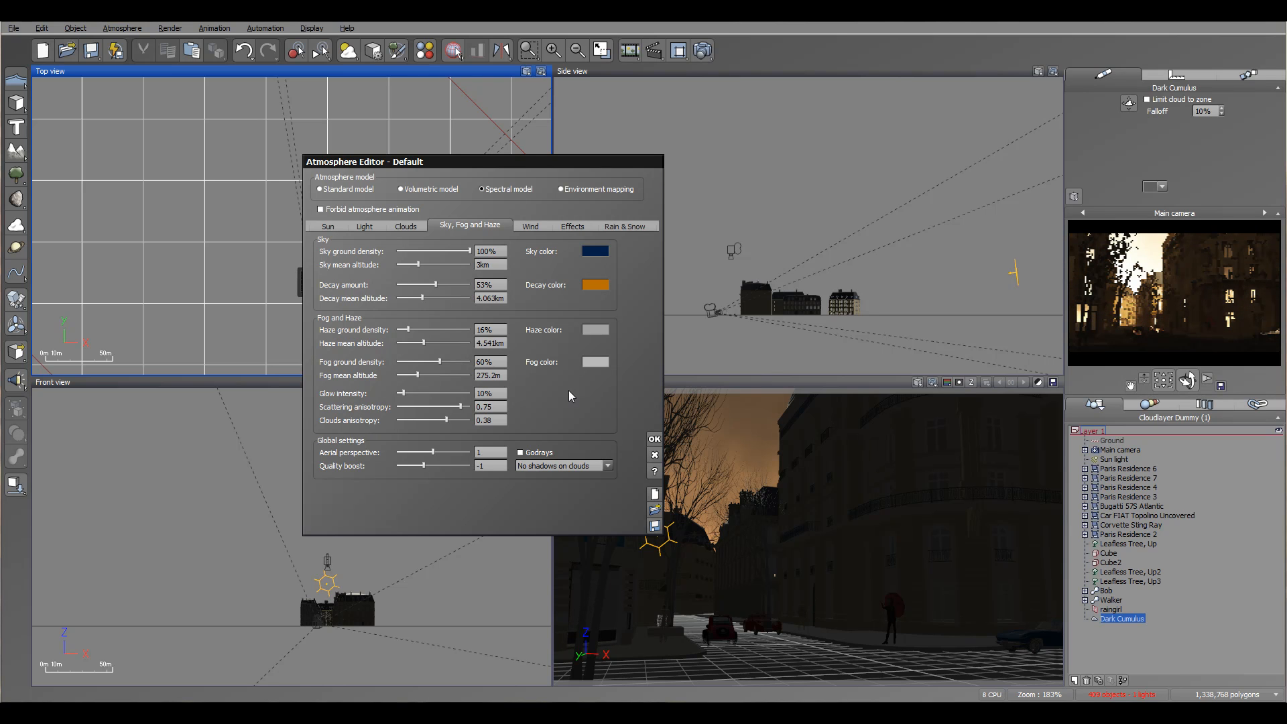
Set the glow intensity to 6% and the scattering anisotropy to 0.79.
{"action": "left_click_drag", "start_coordinate": [416, 392], "coordinate": [413, 391]}
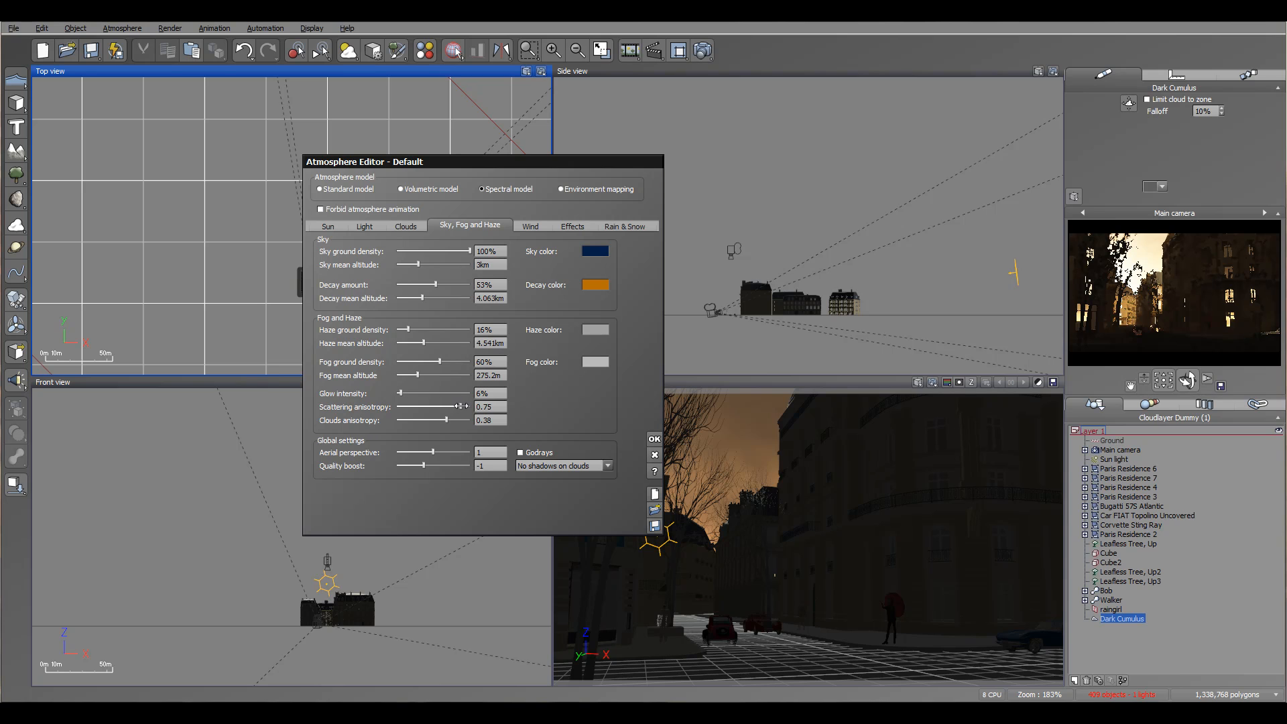
{"action": "left_click_drag", "start_coordinate": [463, 407], "coordinate": [462, 406]}
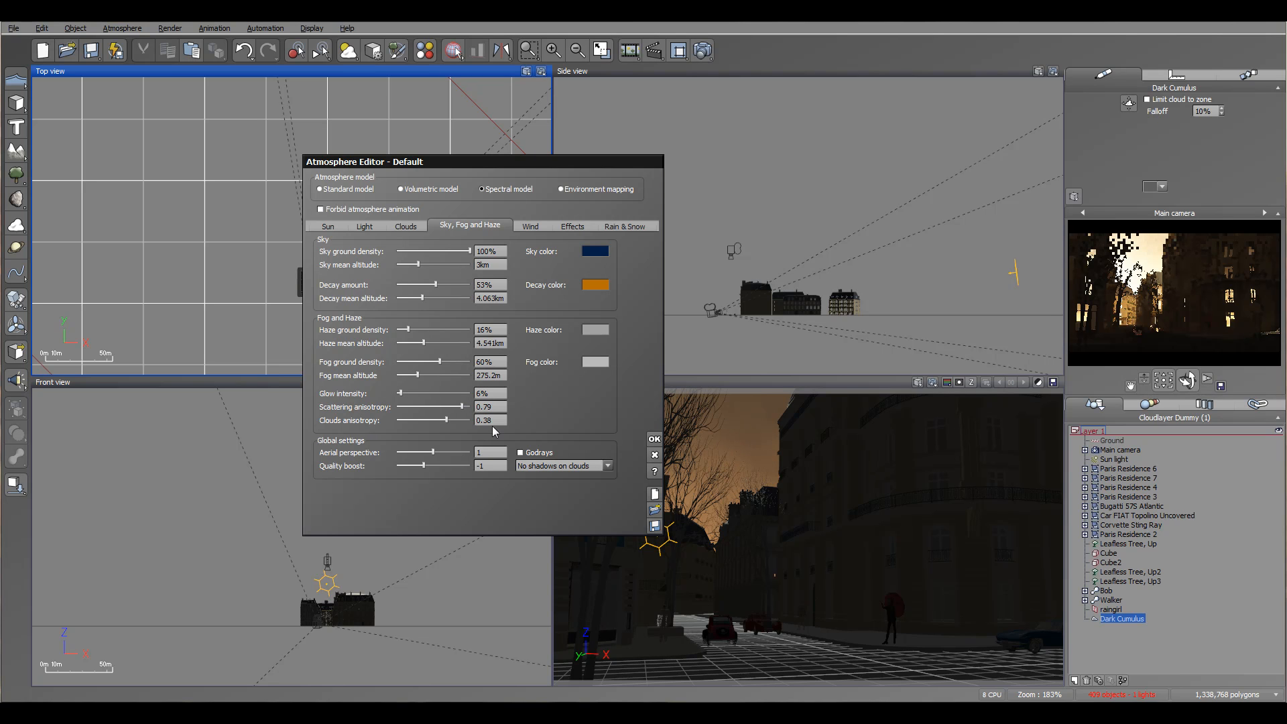
Set the global aerial perspective of the atmosphere to 10 and move the editor aside to uncover the top view.
{"action": "left_click_drag", "start_coordinate": [433, 452], "coordinate": [470, 453]}
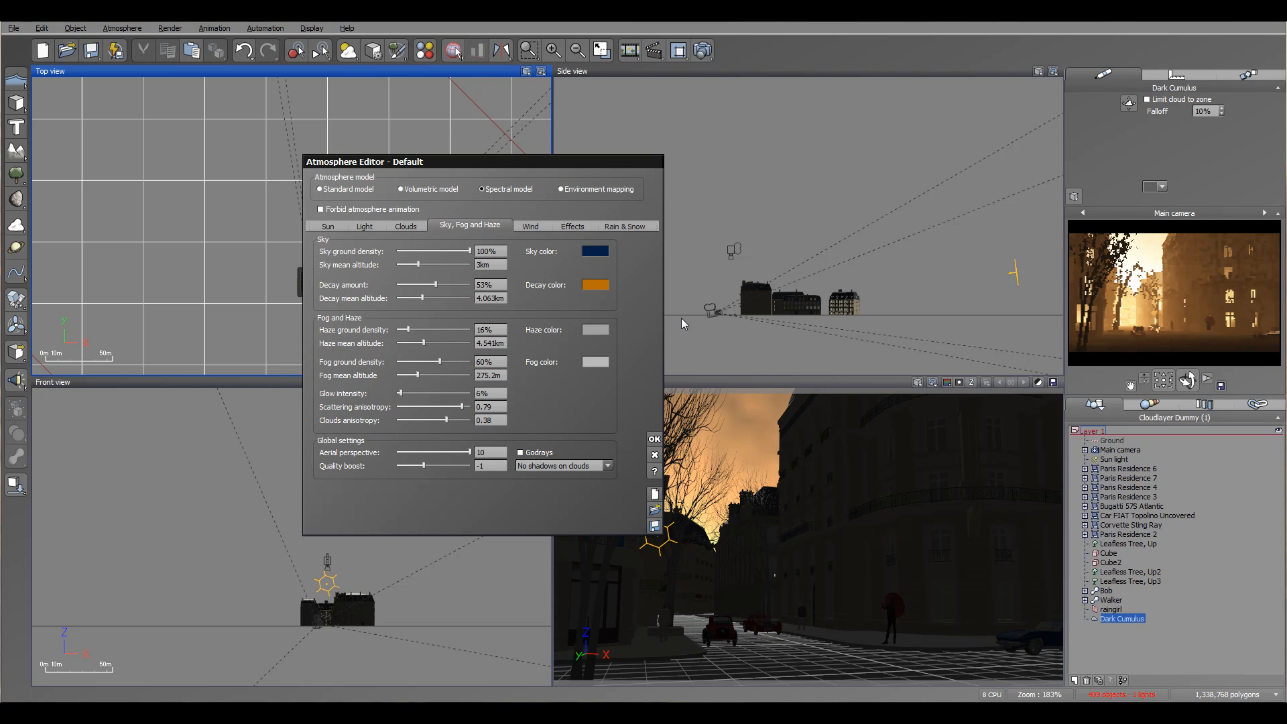
{"action": "left_click_drag", "start_coordinate": [601, 162], "coordinate": [574, 159]}
{"action": "left_click_drag", "start_coordinate": [418, 159], "coordinate": [698, 164]}
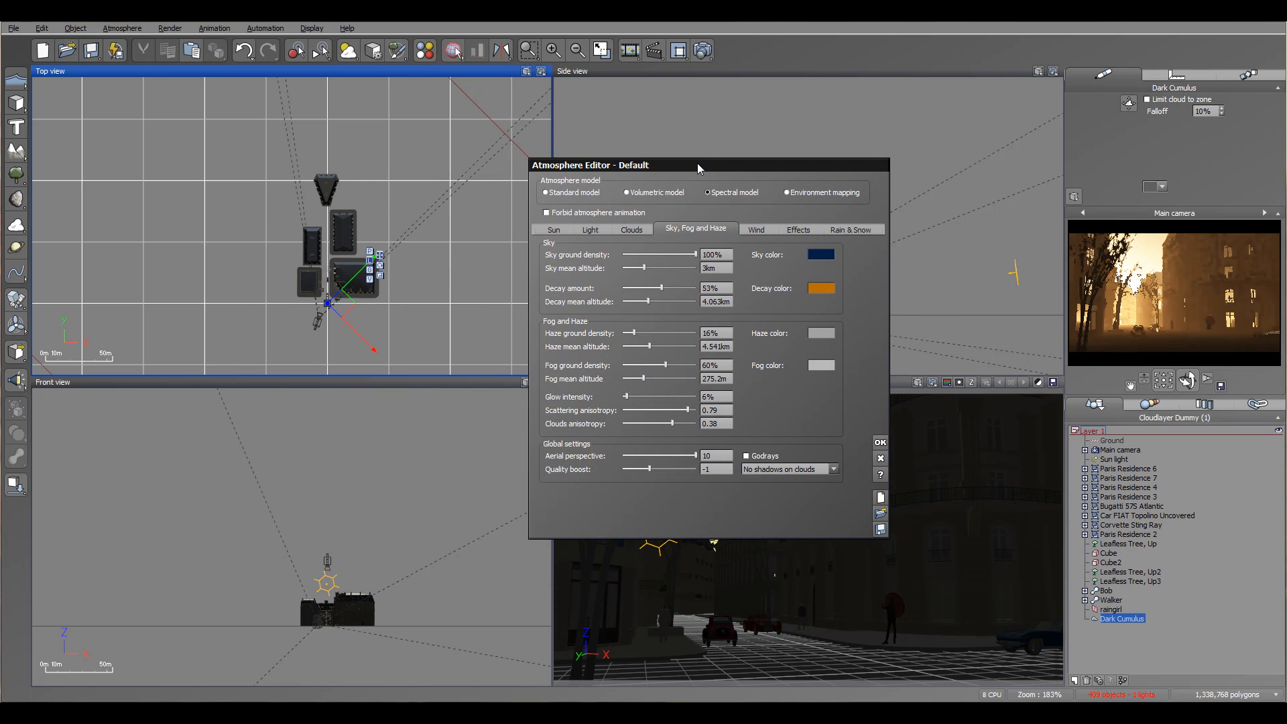
Select the Sun light and lower it slightly along its vertical axis in the side view.
{"action": "left_click", "coordinate": [371, 270]}
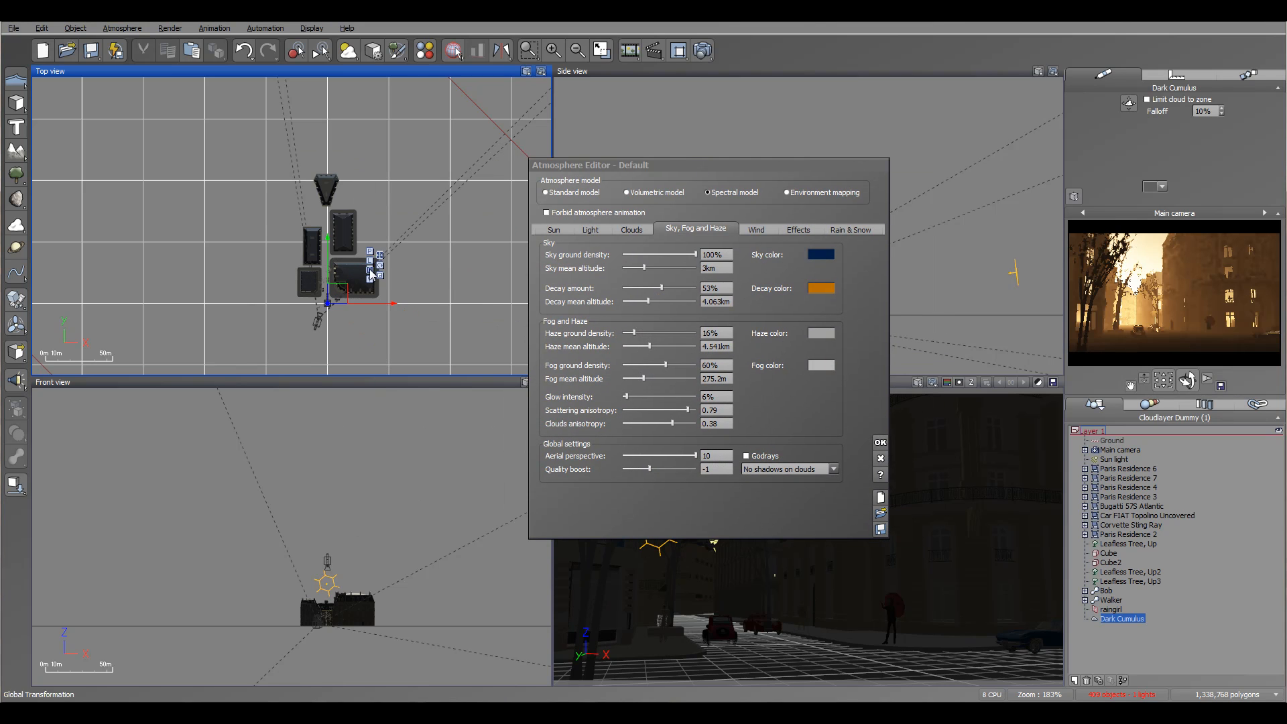
{"action": "left_click", "coordinate": [1114, 460]}
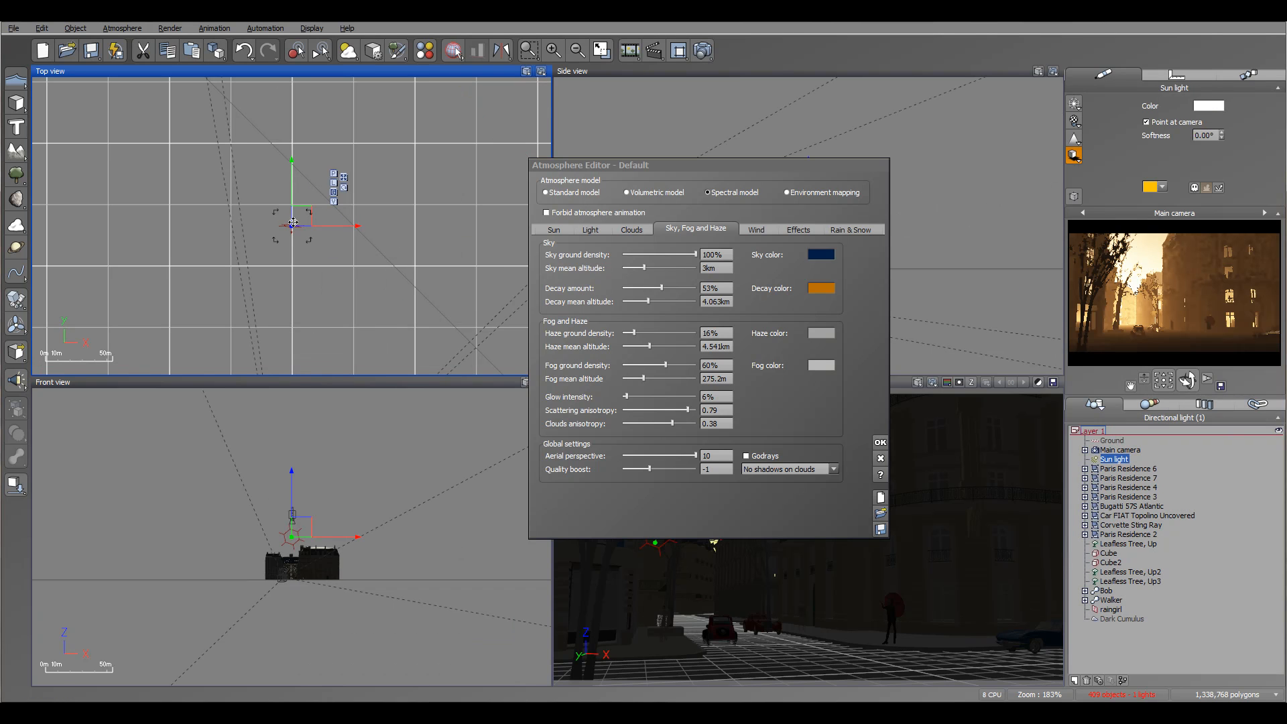
{"action": "left_click_drag", "start_coordinate": [662, 167], "coordinate": [409, 101]}
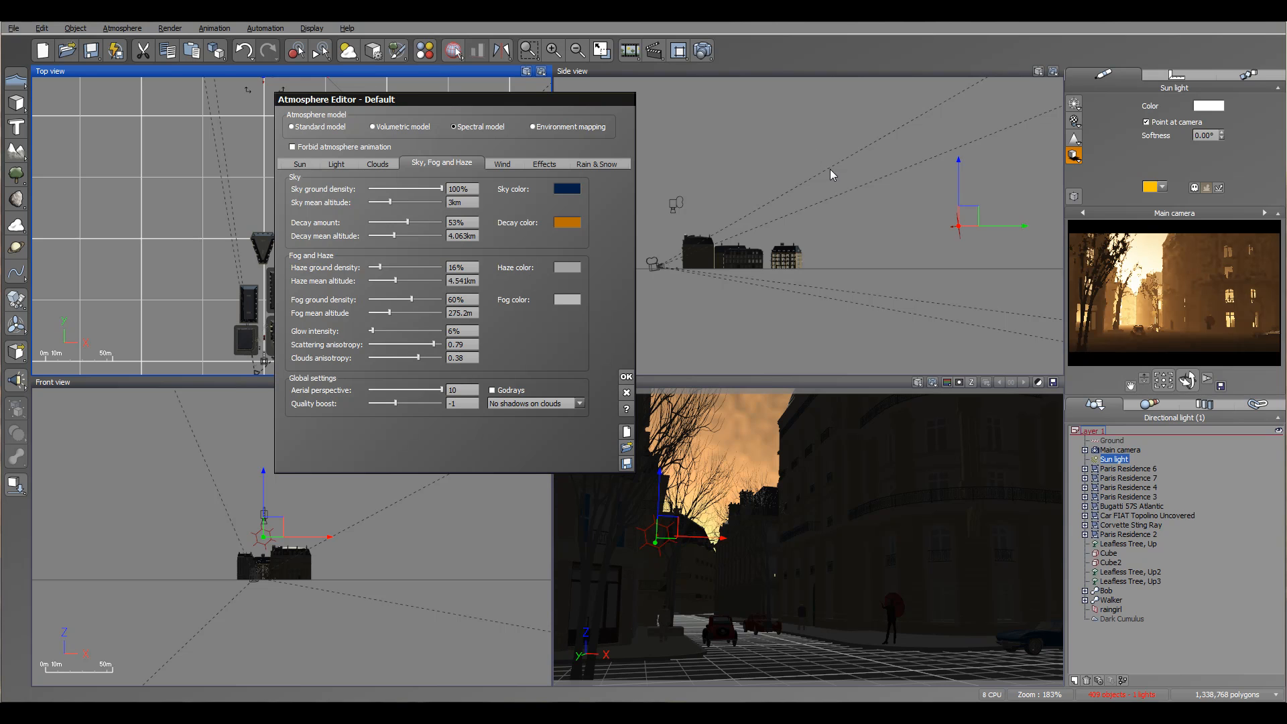
{"action": "left_click_drag", "start_coordinate": [957, 178], "coordinate": [961, 186]}
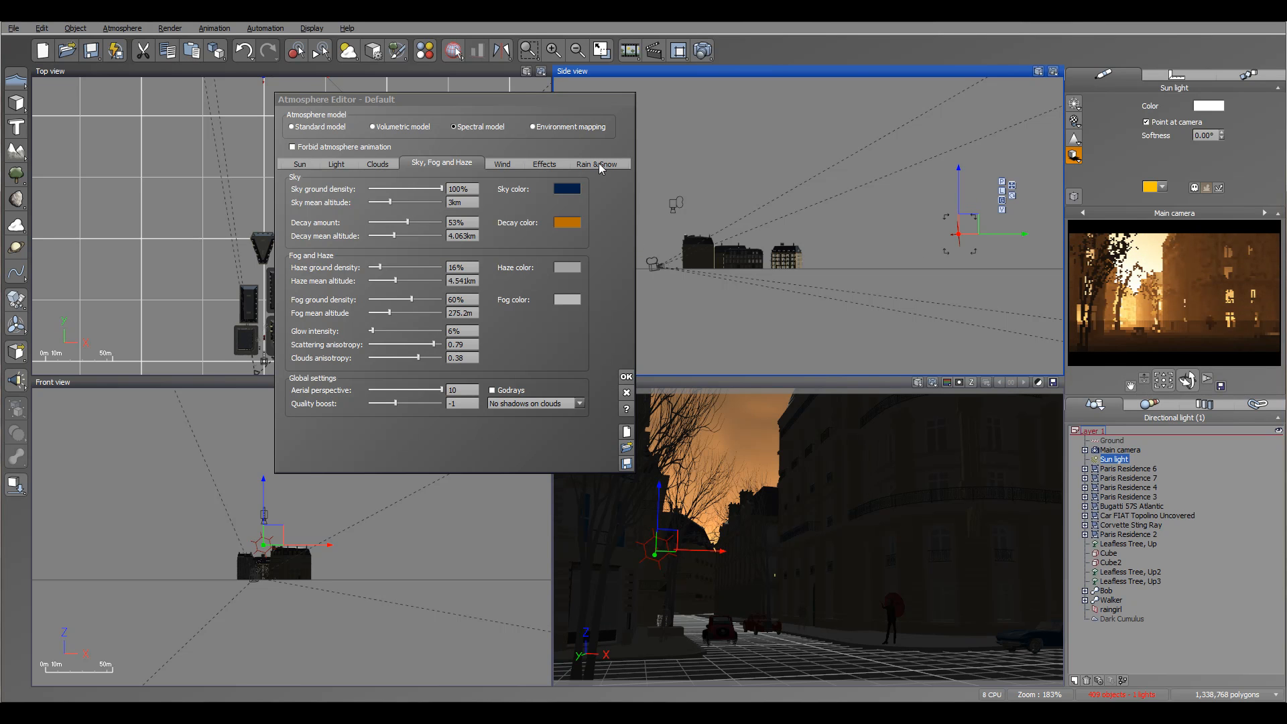
Set the atmosphere's precipitation type to Rain and move the editor clear of the side view.
{"action": "left_click", "coordinate": [494, 166]}
{"action": "left_click", "coordinate": [293, 177]}
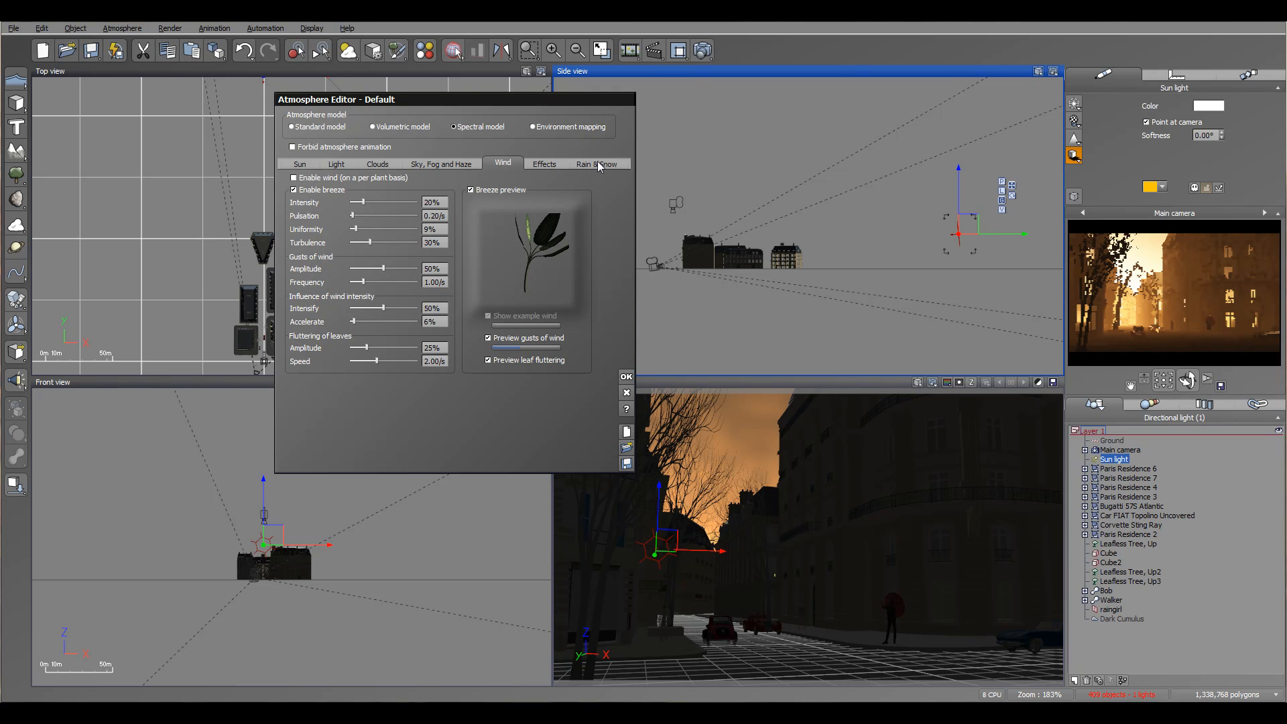
{"action": "left_click", "coordinate": [592, 163]}
{"action": "left_click", "coordinate": [436, 190]}
{"action": "left_click", "coordinate": [407, 214]}
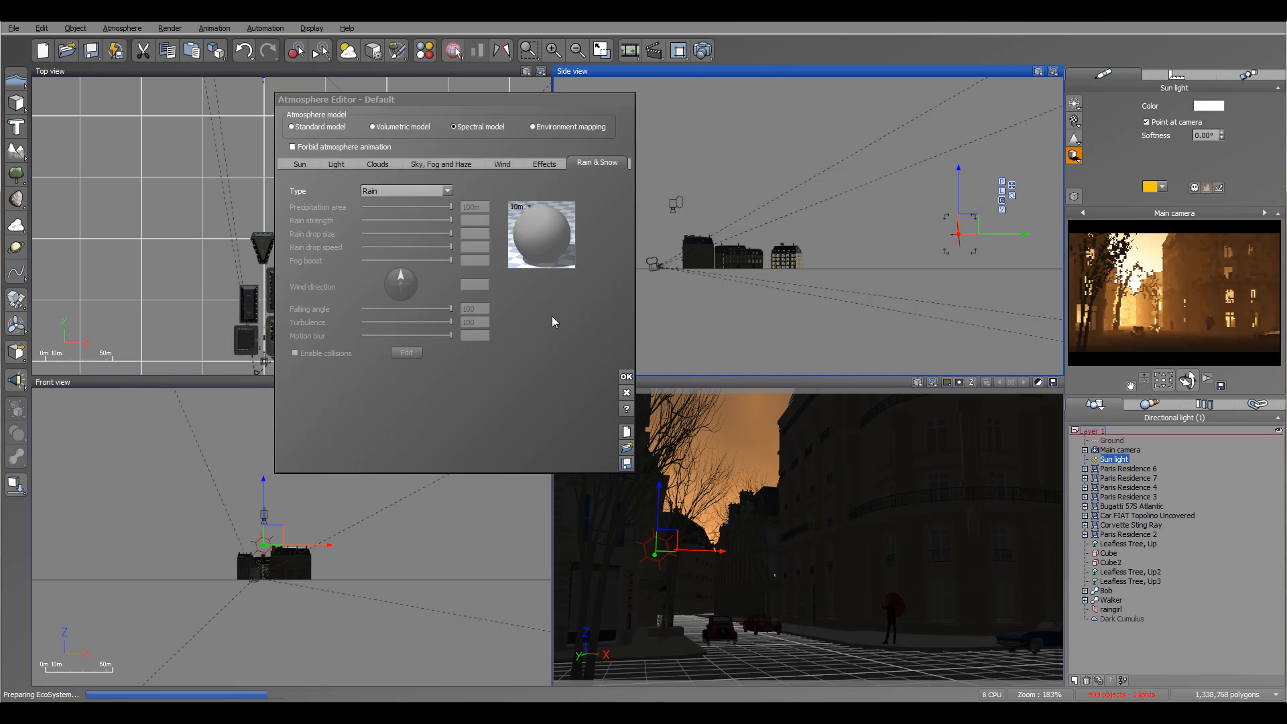
{"action": "left_click_drag", "start_coordinate": [553, 102], "coordinate": [441, 108]}
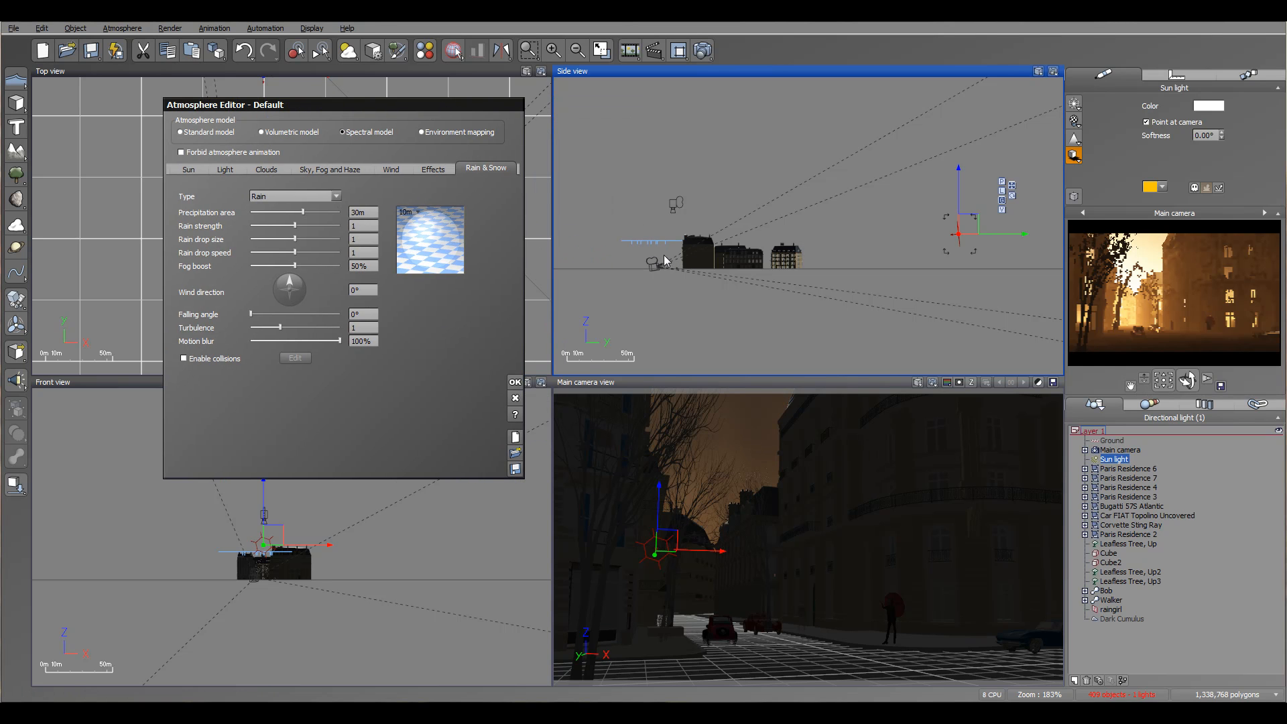
{"action": "mouse_move", "coordinate": [357, 107]}
{"action": "left_mouse_down"}
{"action": "mouse_move", "coordinate": [384, 103]}
{"action": "mouse_move", "coordinate": [375, 109]}
{"action": "left_mouse_up"}
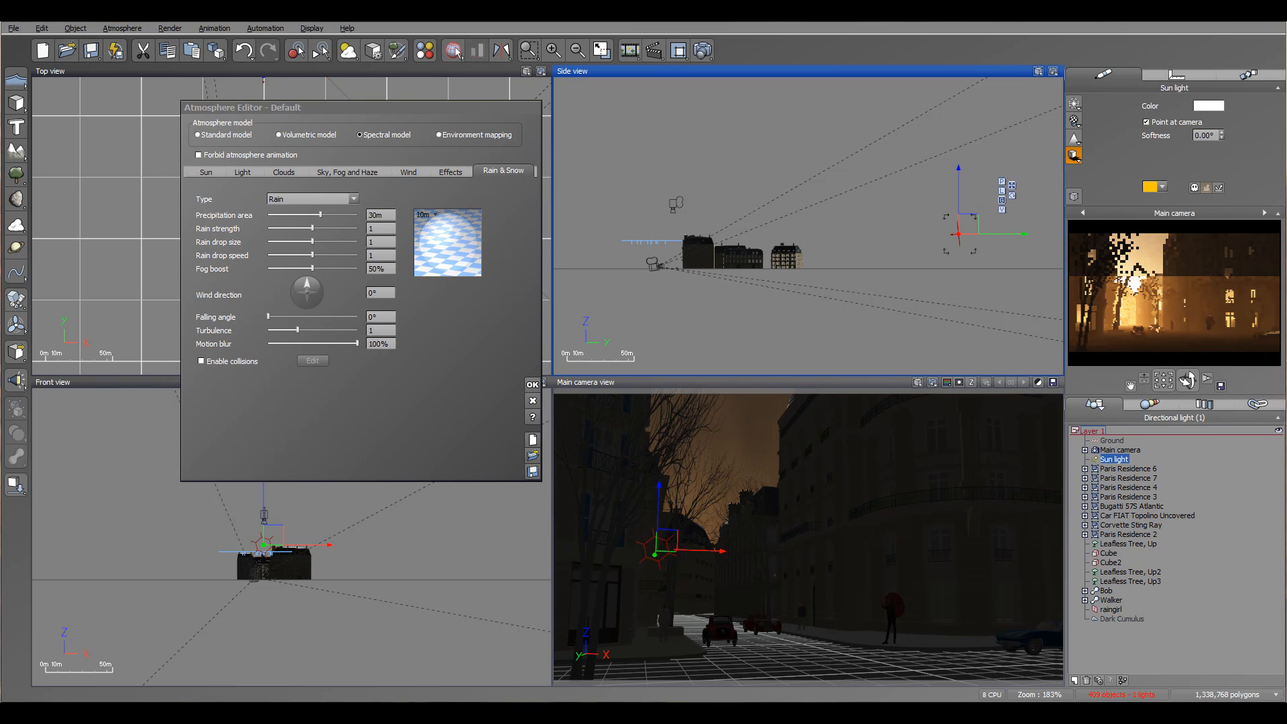
Set the precipitation area to 40 m, rain strength to 5, rain drop size to 3 and rain drop speed to 1.3.
{"action": "mouse_move", "coordinate": [374, 216]}
{"action": "left_mouse_down"}
{"action": "mouse_move", "coordinate": [315, 229]}
{"action": "mouse_move", "coordinate": [387, 235]}
{"action": "left_mouse_up"}
{"action": "double_click", "coordinate": [389, 230]}
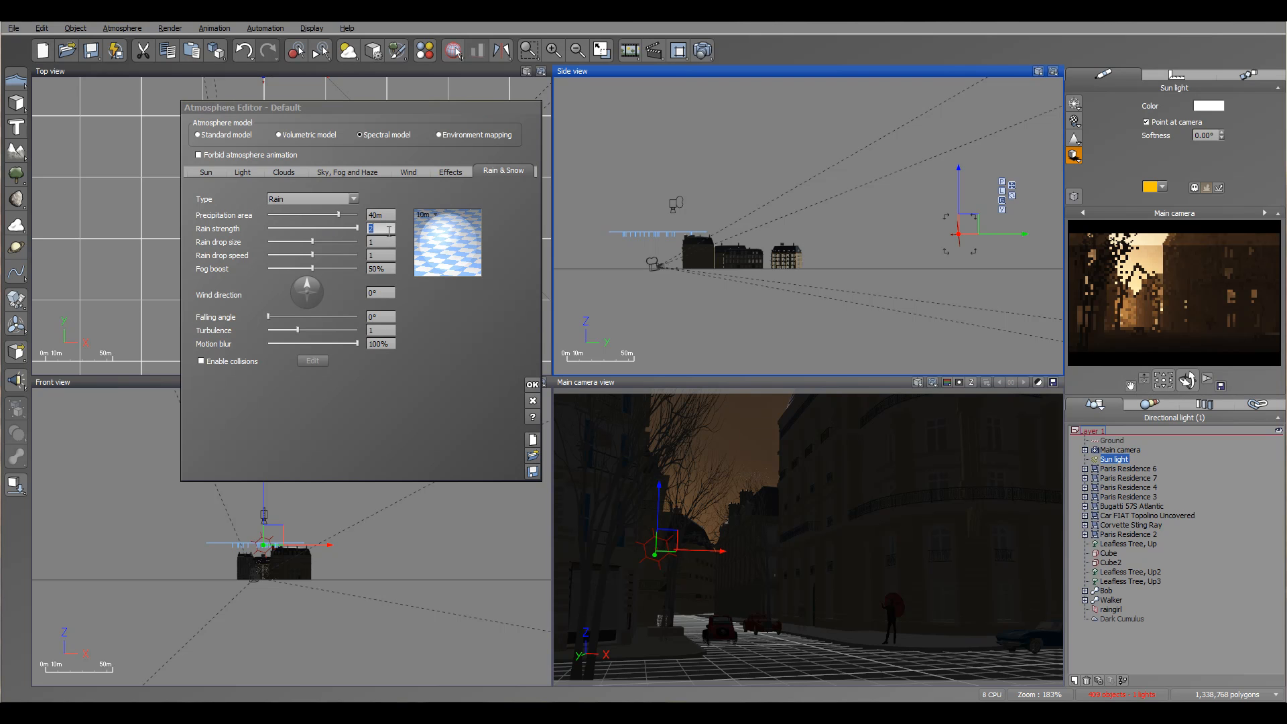
{"action": "type", "text": "5"}
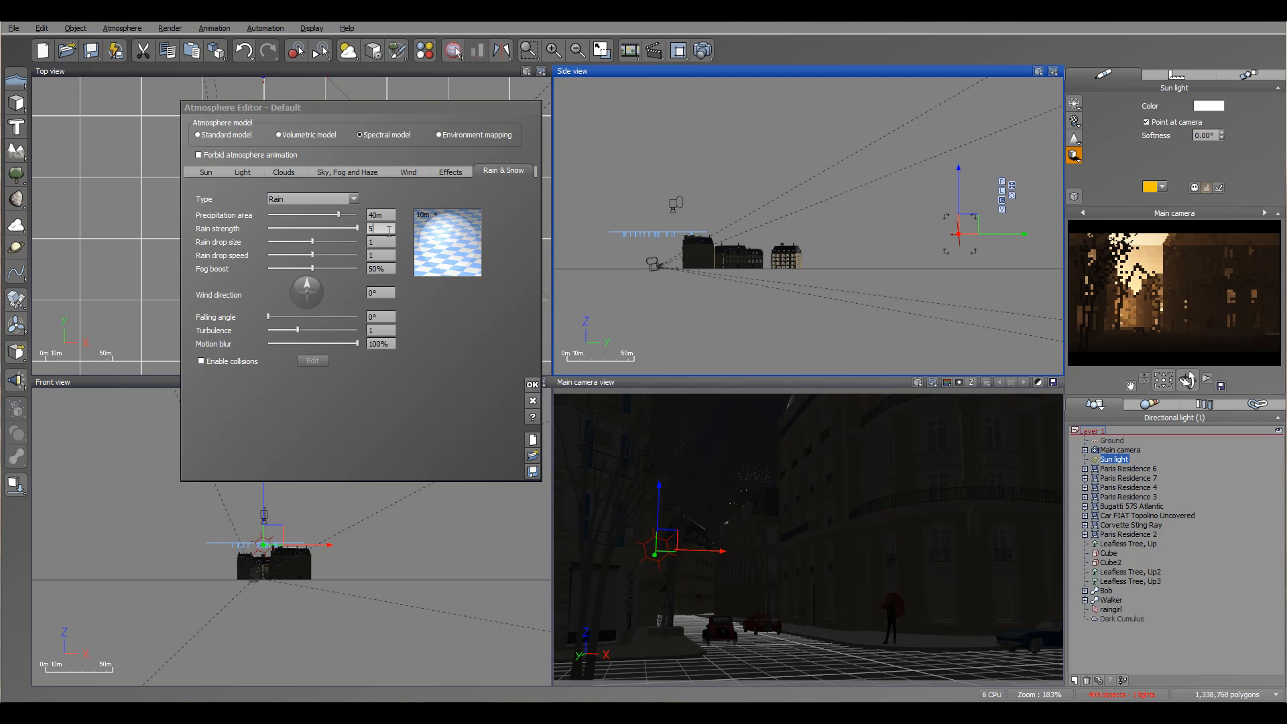
{"action": "left_click_drag", "start_coordinate": [313, 241], "coordinate": [359, 241]}
{"action": "double_click", "coordinate": [380, 241]}
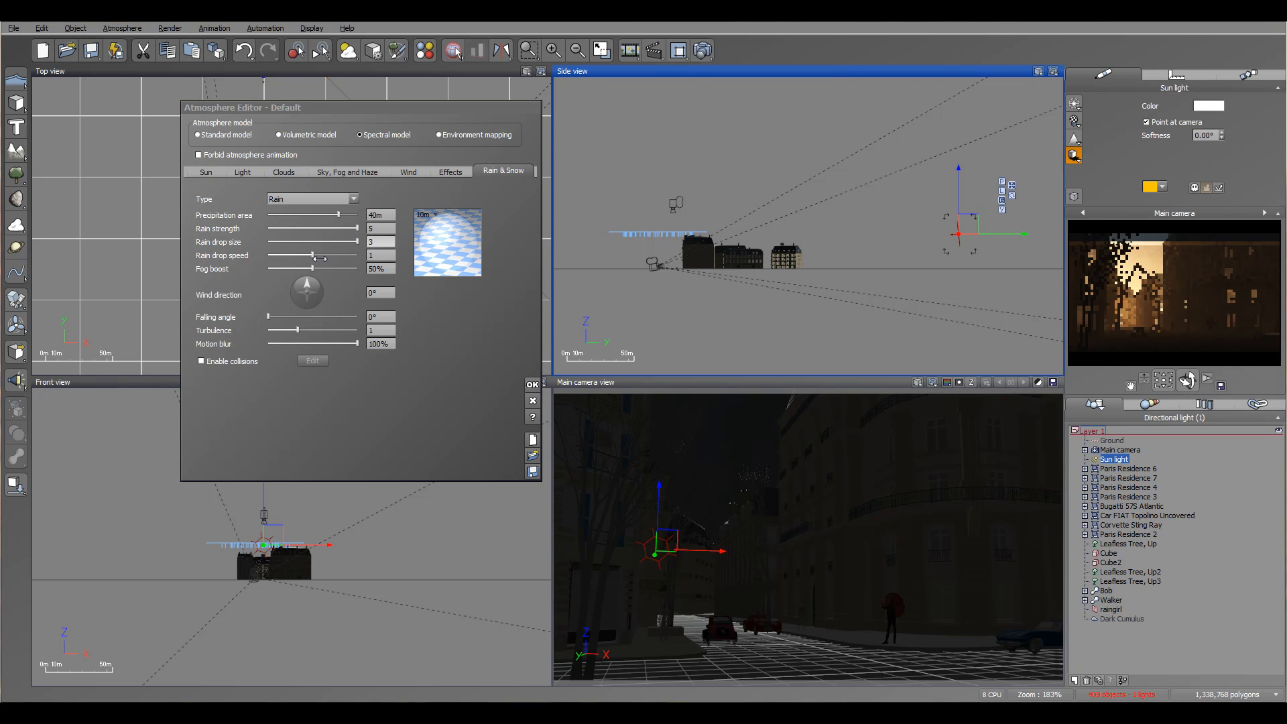
{"action": "key", "text": "Return"}
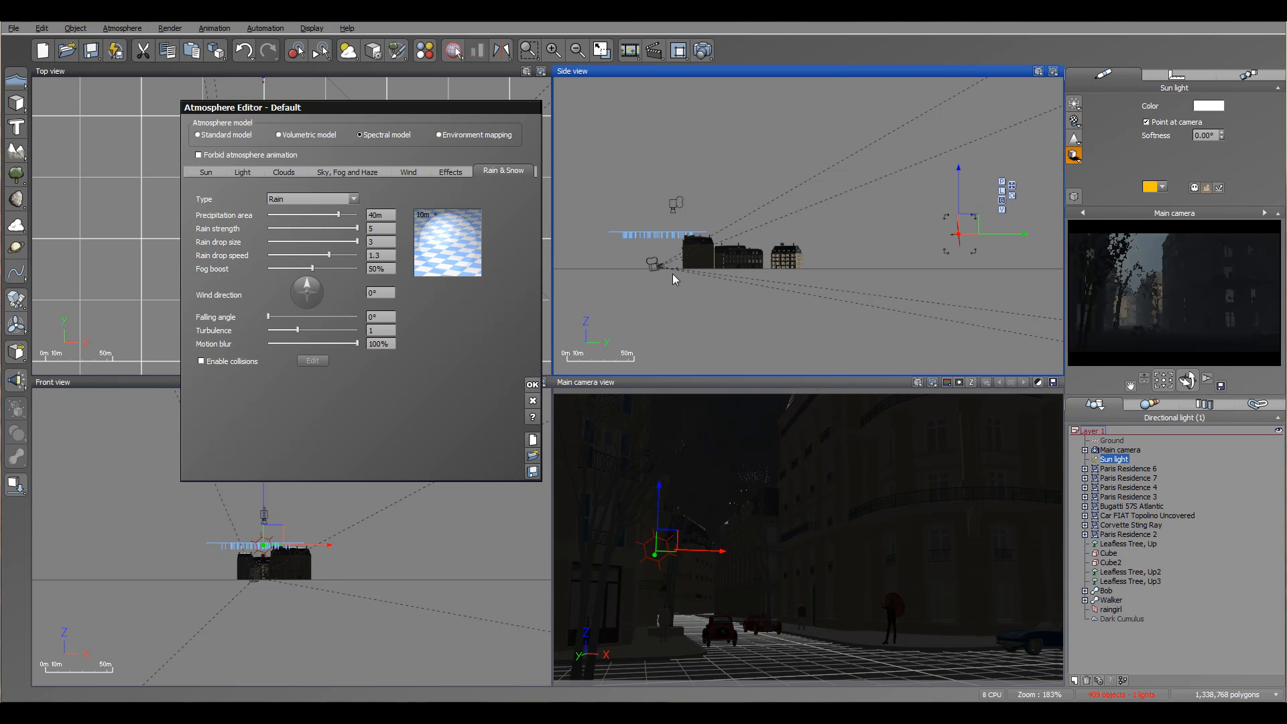
Set the rain's fog boost to 89%, wind direction to 88°, falling angle to 14°, turbulence to 1.2 and motion blur to 87%.
{"action": "left_click_drag", "start_coordinate": [312, 268], "coordinate": [347, 268]}
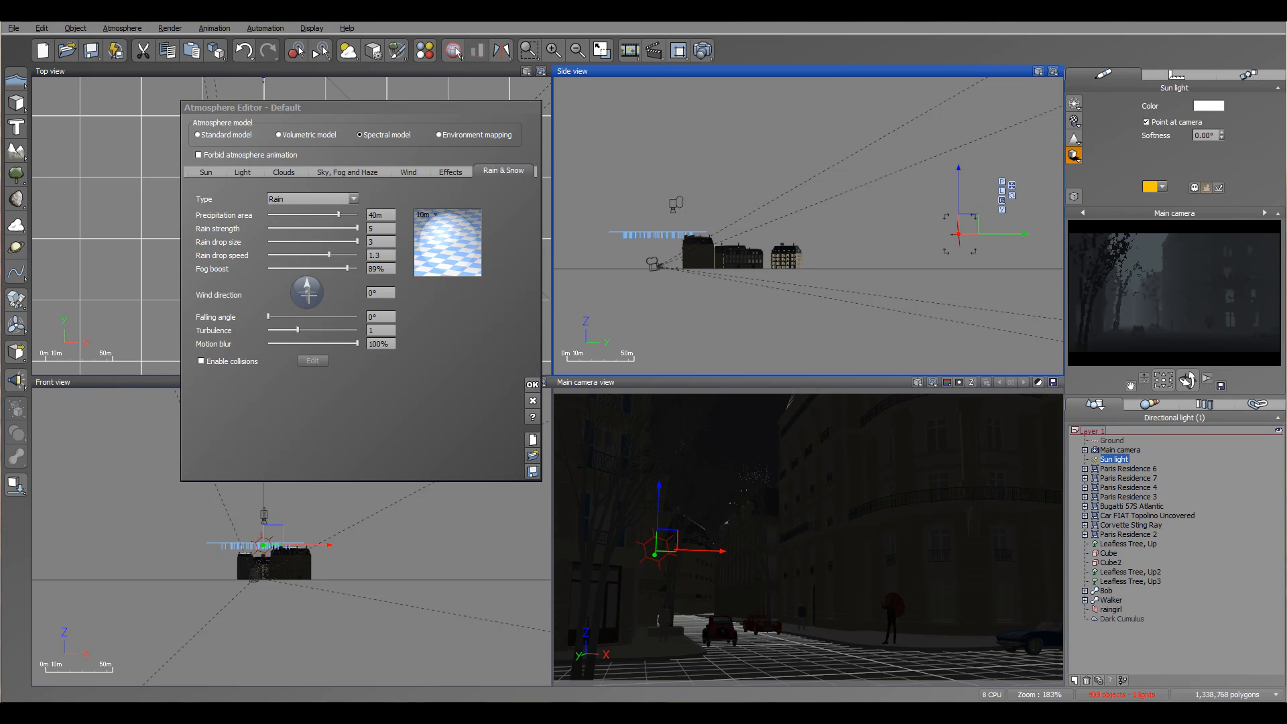
{"action": "left_click_drag", "start_coordinate": [307, 282], "coordinate": [324, 290]}
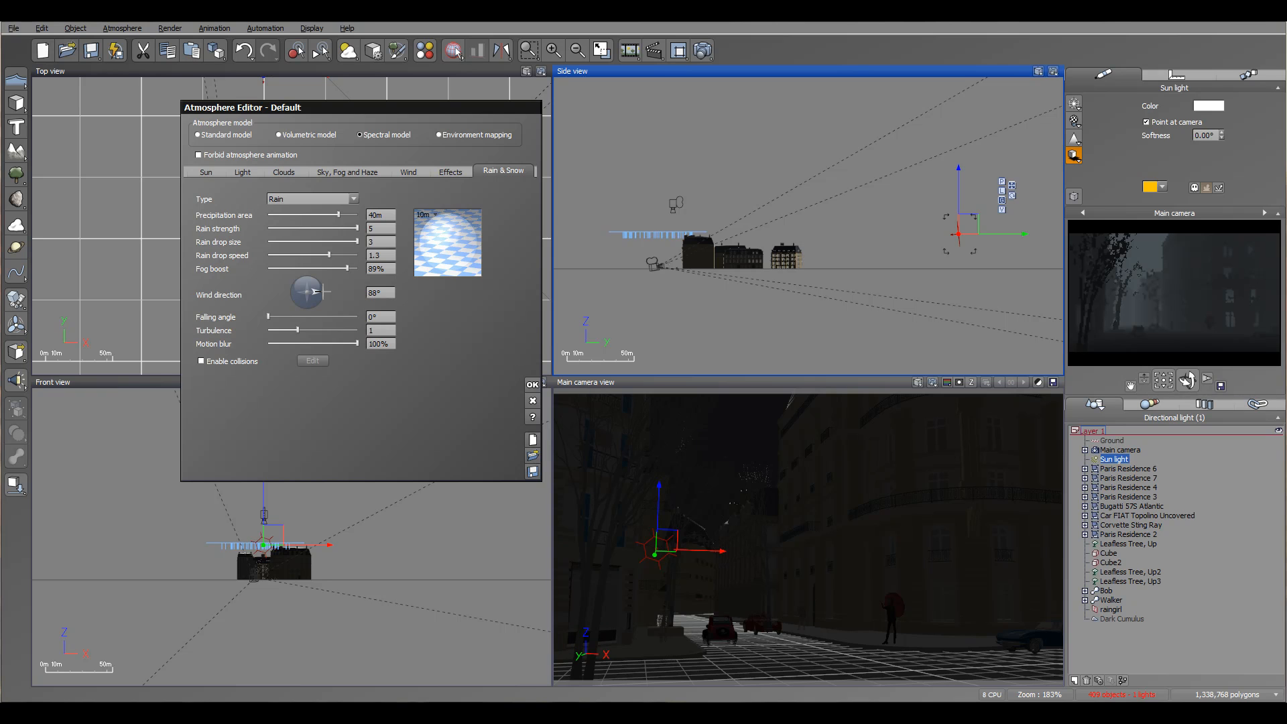
{"action": "mouse_move", "coordinate": [269, 316]}
{"action": "left_mouse_down"}
{"action": "mouse_move", "coordinate": [345, 318]}
{"action": "mouse_move", "coordinate": [283, 319]}
{"action": "left_mouse_up"}
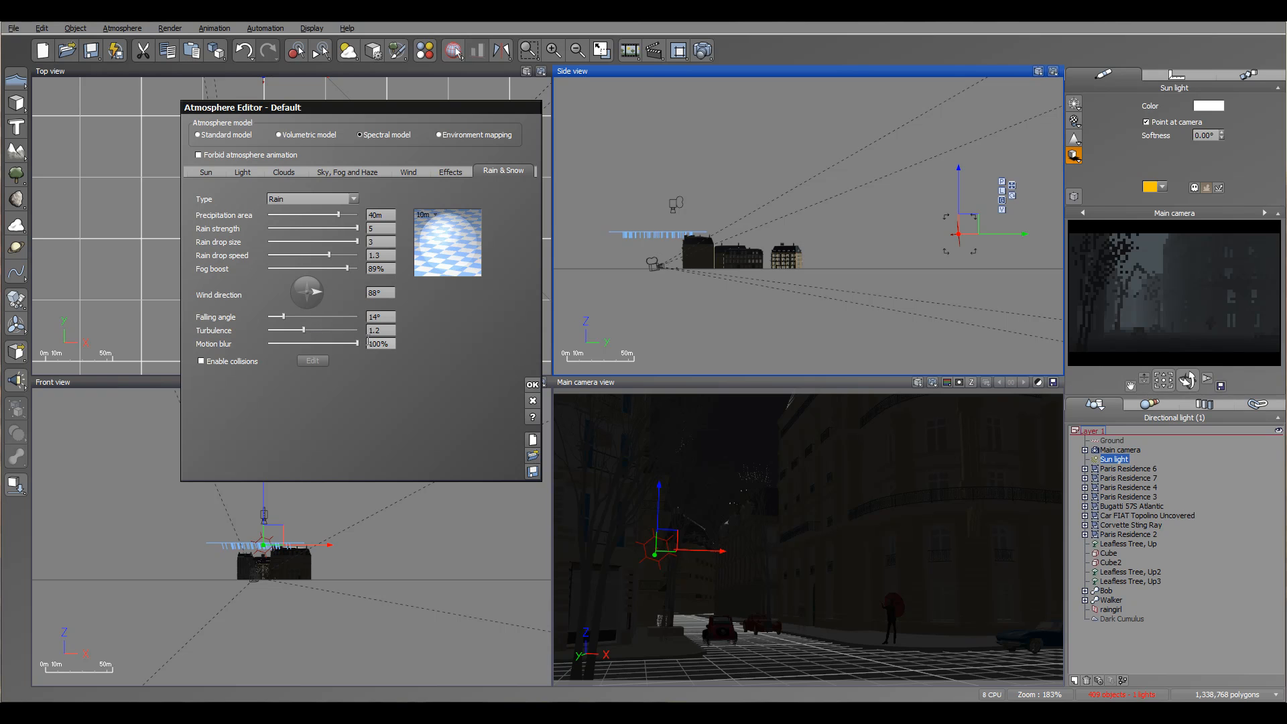
{"action": "left_click_drag", "start_coordinate": [346, 343], "coordinate": [350, 343]}
{"action": "left_click_drag", "start_coordinate": [338, 343], "coordinate": [345, 343]}
Render an 800x450 preview to screen to check the rain, then close the render.
{"action": "left_click", "coordinate": [704, 49]}
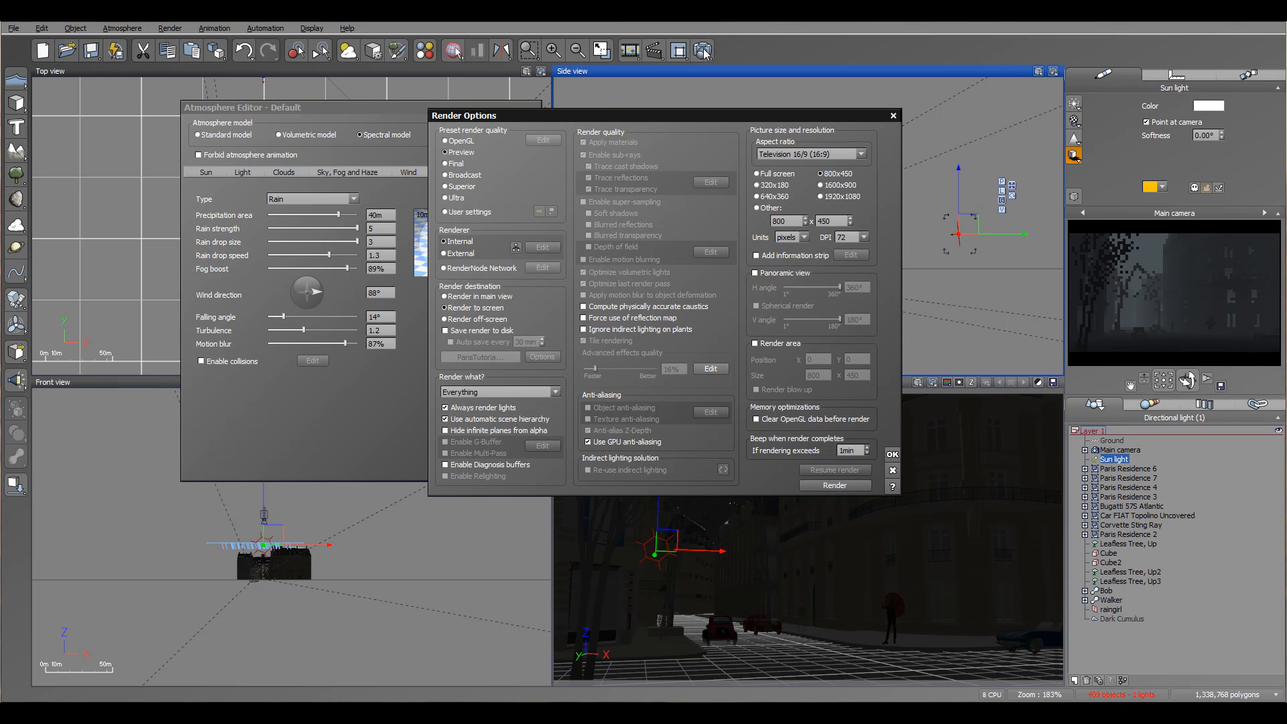
{"action": "left_click", "coordinate": [854, 486]}
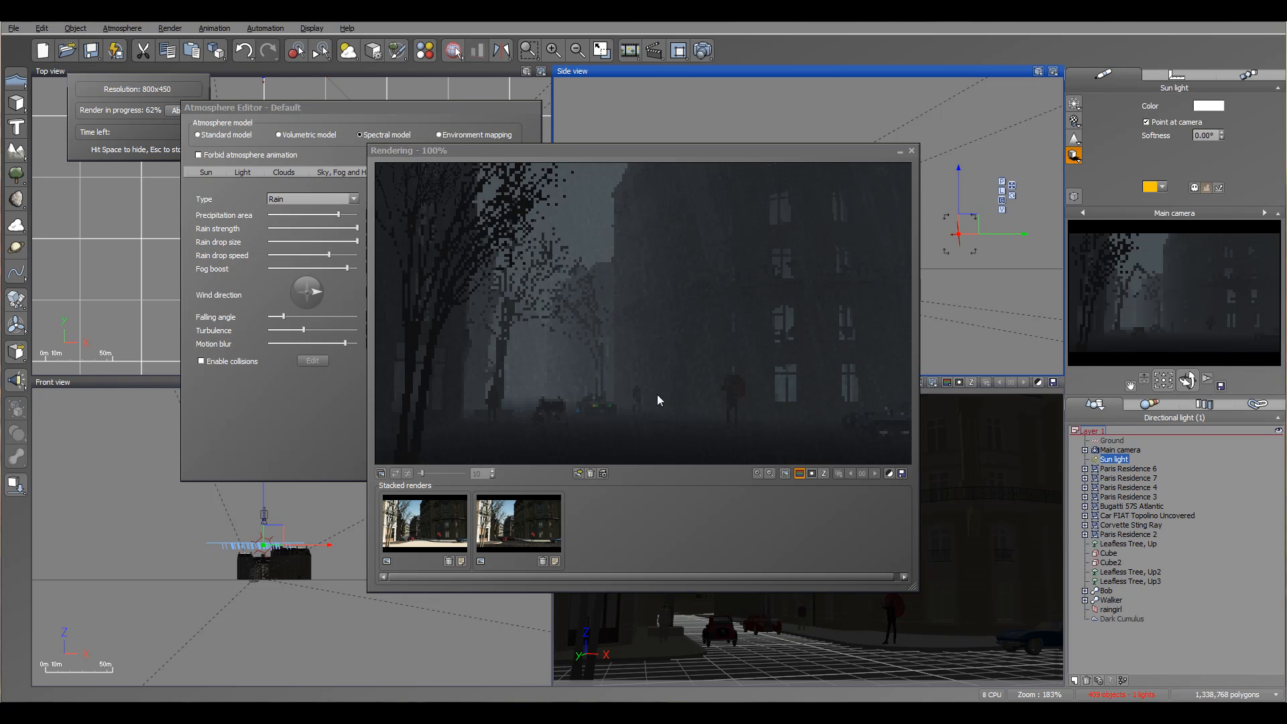
{"action": "left_click", "coordinate": [912, 151]}
{"action": "left_click", "coordinate": [912, 151]}
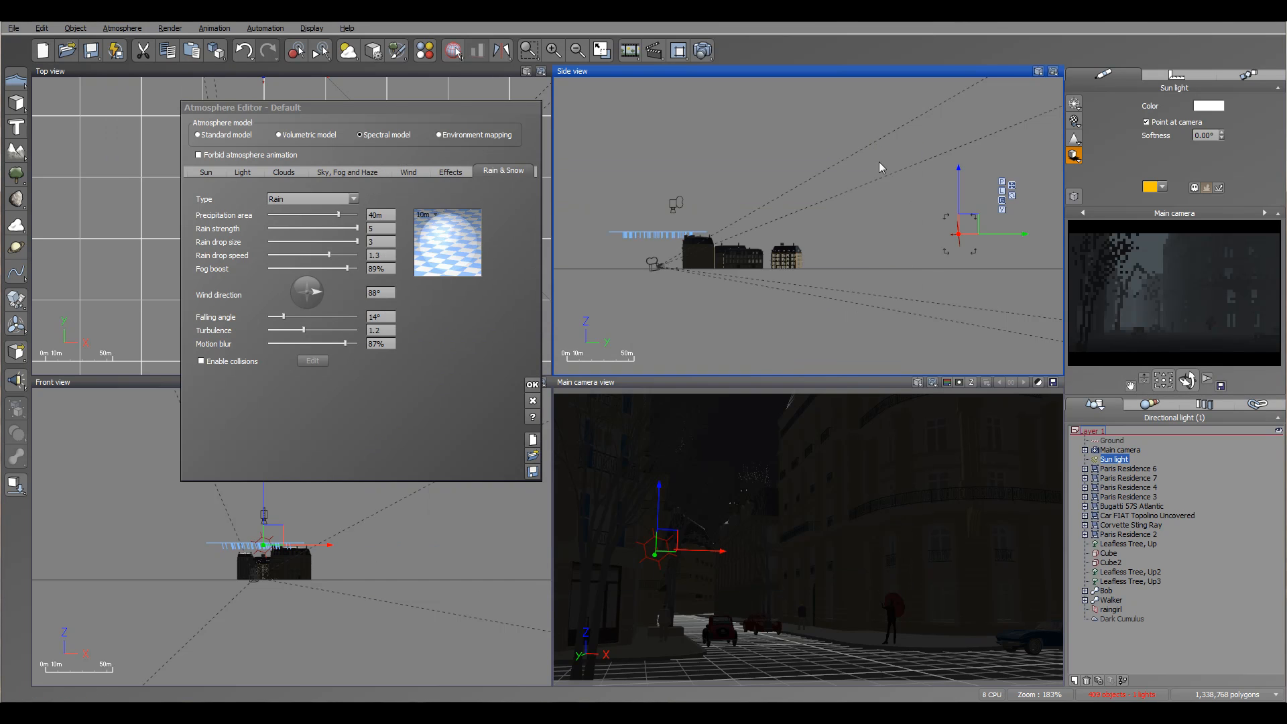
Reduce the Raindrop material's global transparency to about 49% and accept the material changes.
{"action": "double_click", "coordinate": [462, 246]}
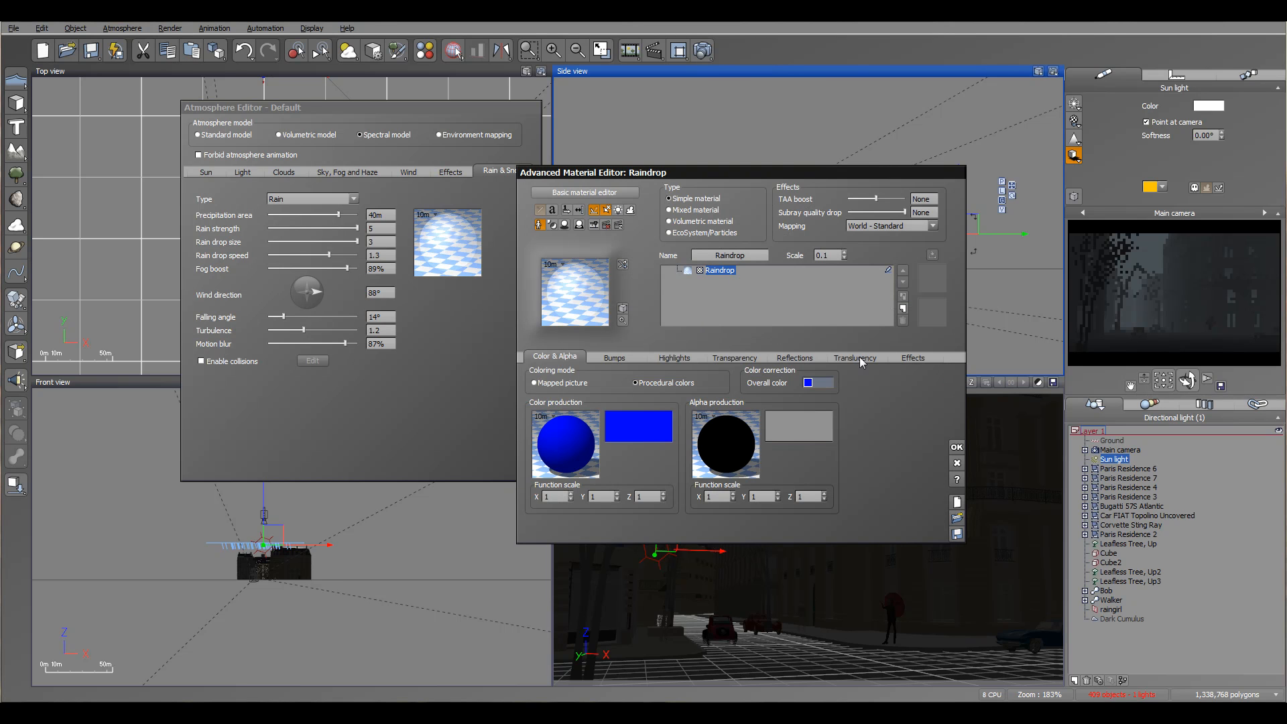
{"action": "left_click", "coordinate": [721, 357]}
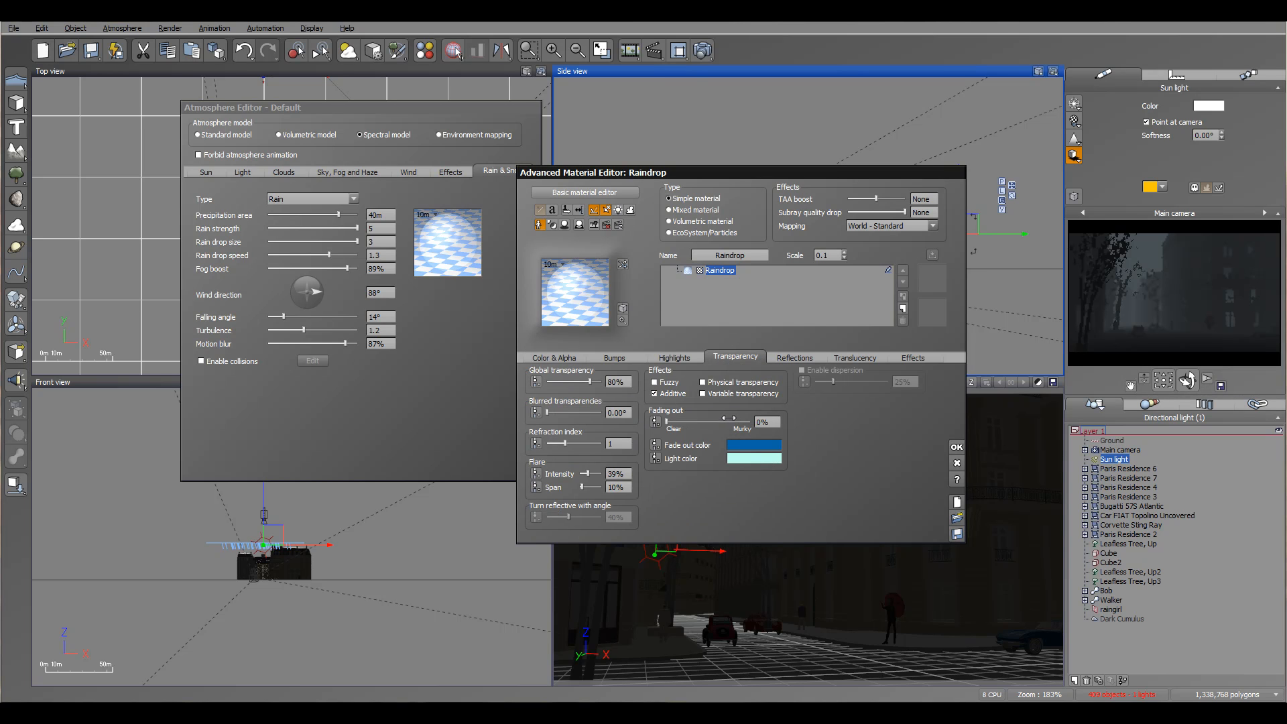
{"action": "left_click_drag", "start_coordinate": [598, 377], "coordinate": [592, 377]}
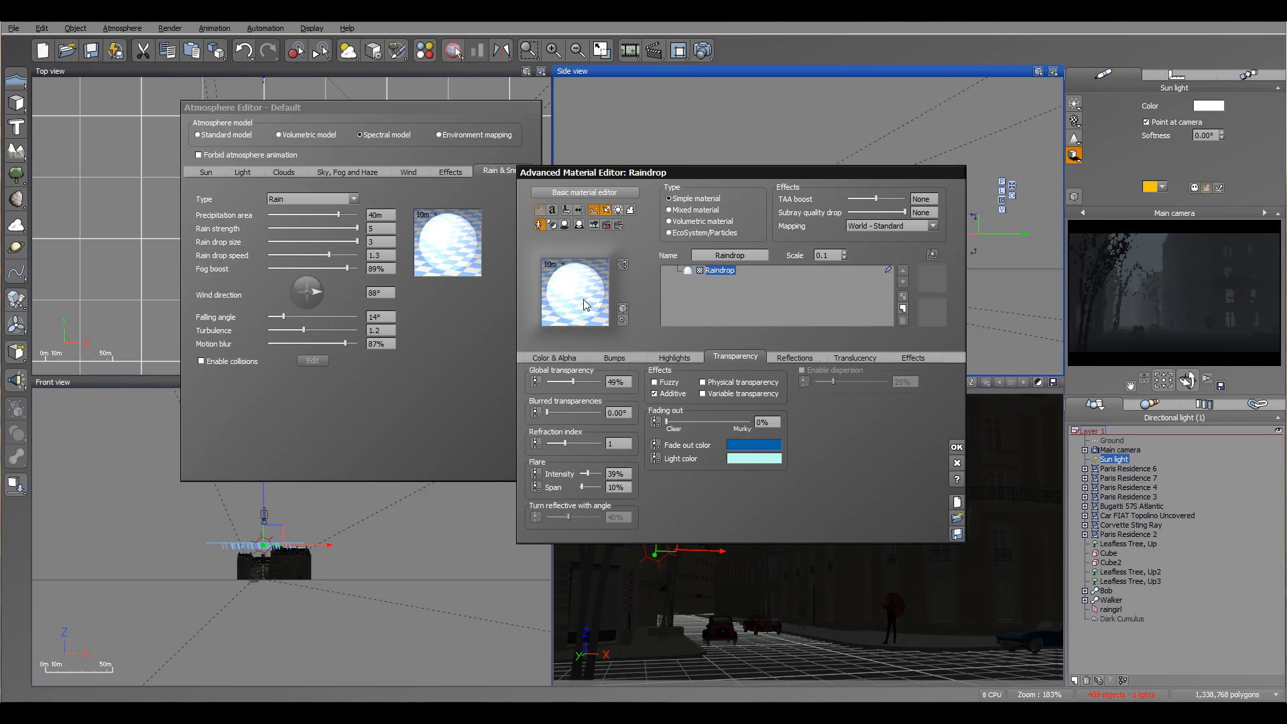
{"action": "left_click", "coordinate": [914, 357]}
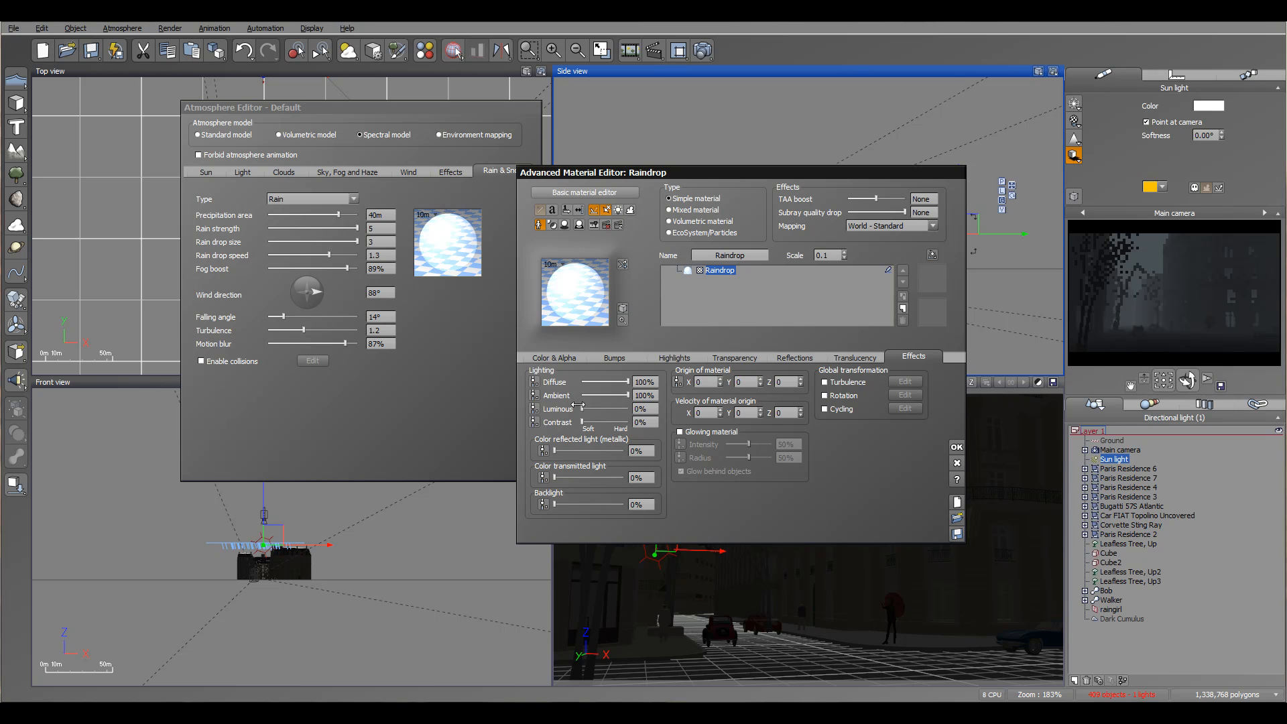
{"action": "left_click", "coordinate": [723, 357]}
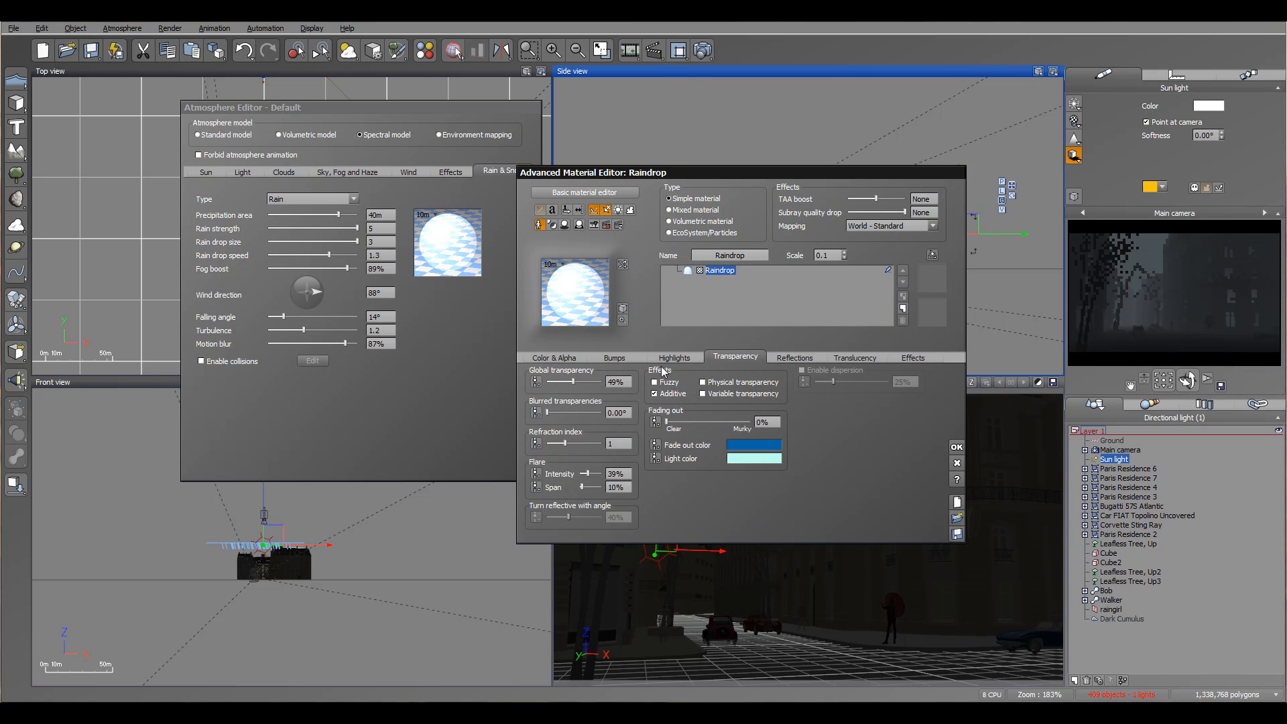
{"action": "left_click_drag", "start_coordinate": [581, 383], "coordinate": [575, 382]}
{"action": "left_click", "coordinate": [955, 447]}
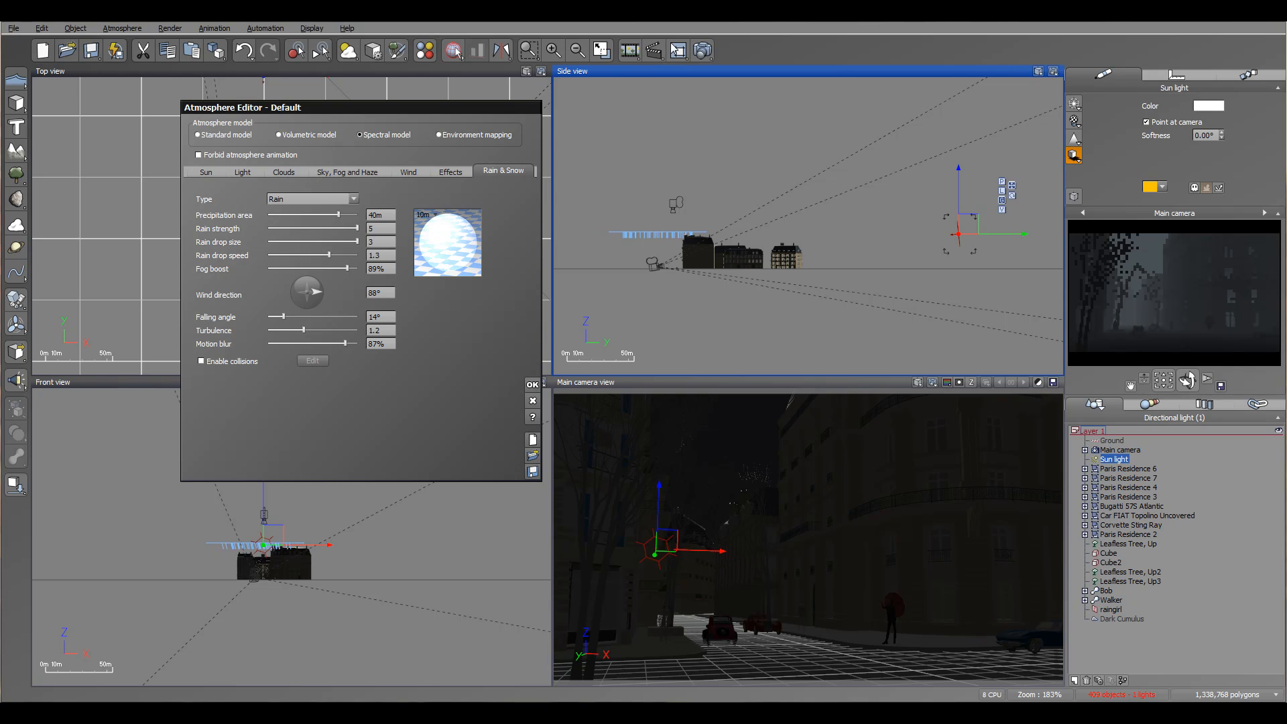
Render the scene again to check the less transparent raindrops.
{"action": "left_click", "coordinate": [703, 51]}
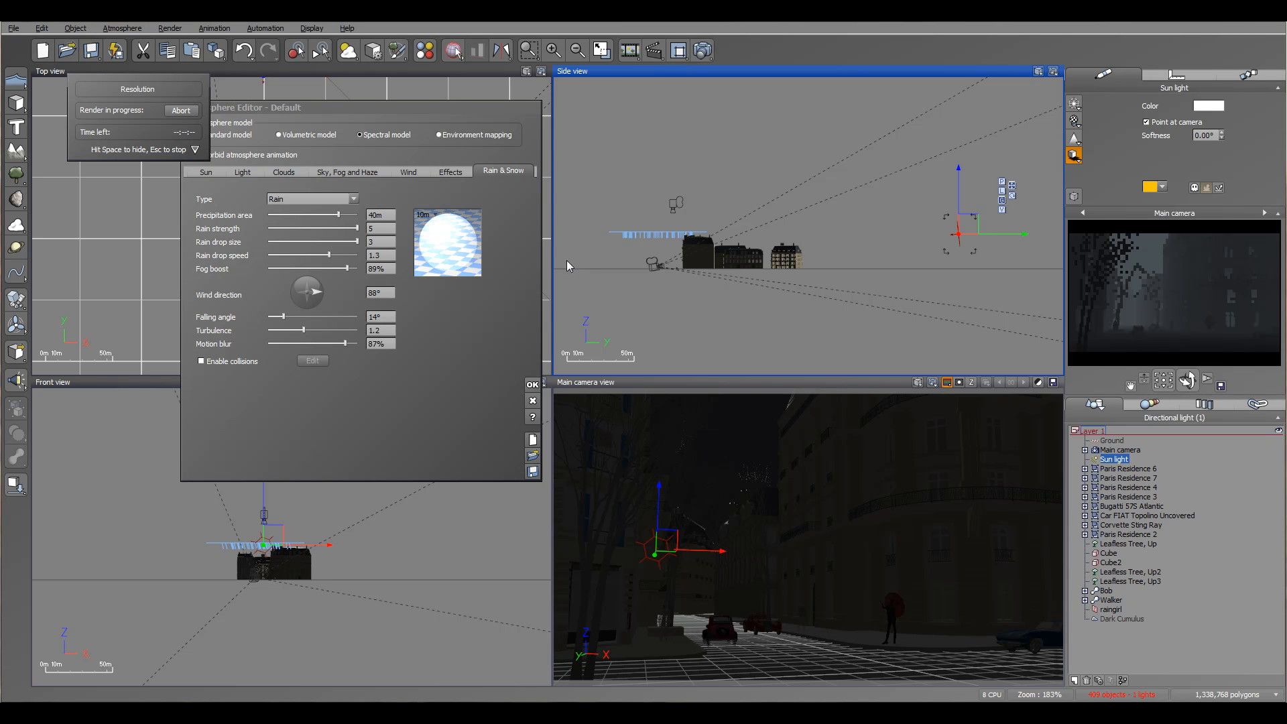
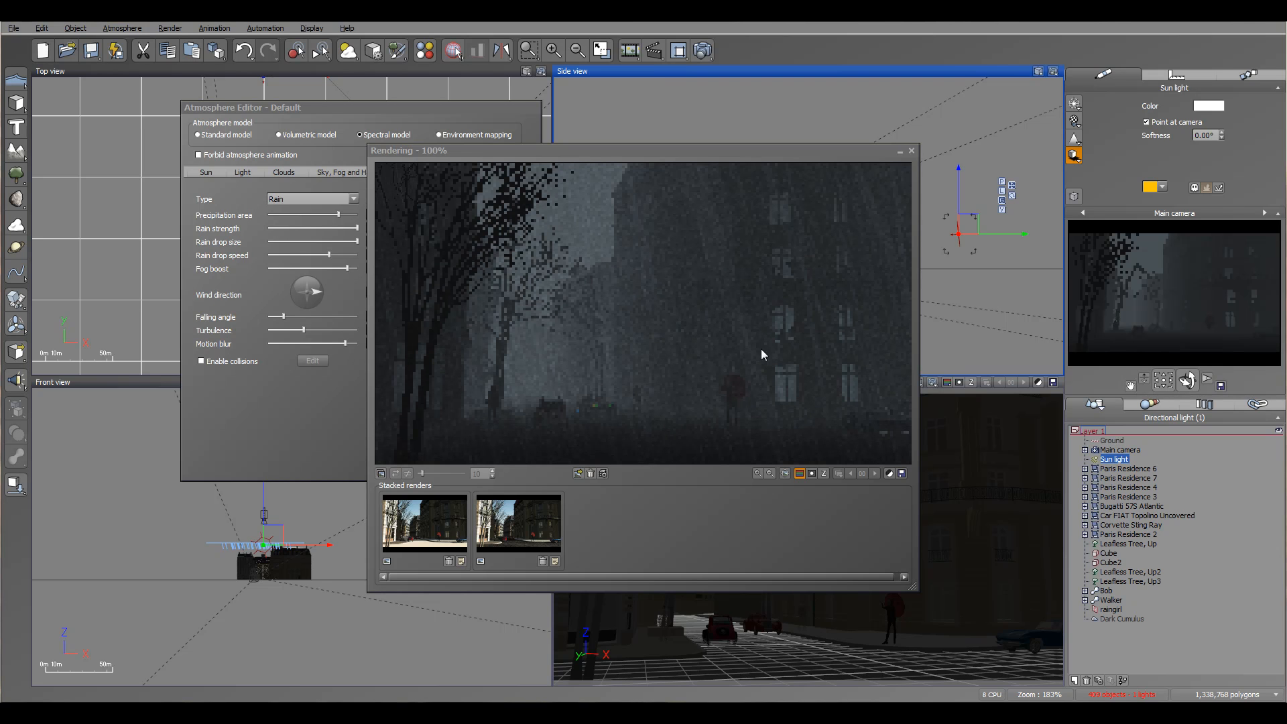
Close the render preview and lower the rain drop speed to 1.
{"action": "left_click", "coordinate": [756, 304]}
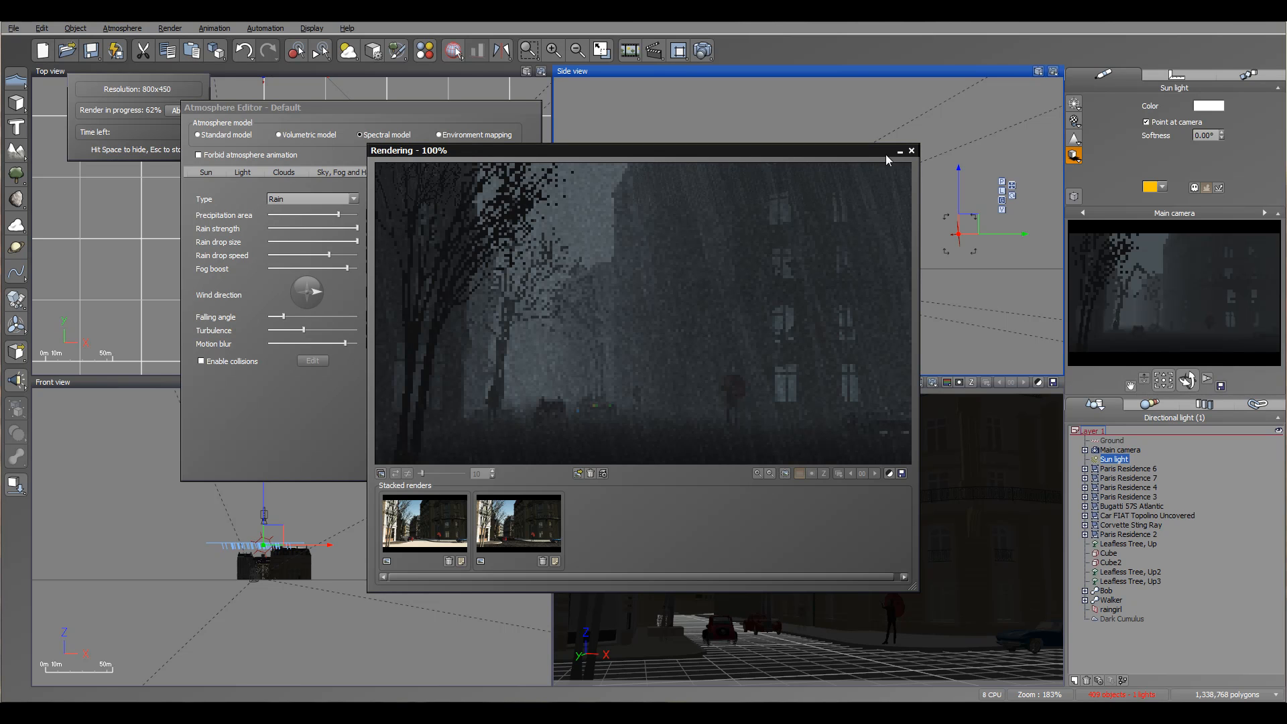
{"action": "left_click", "coordinate": [910, 151]}
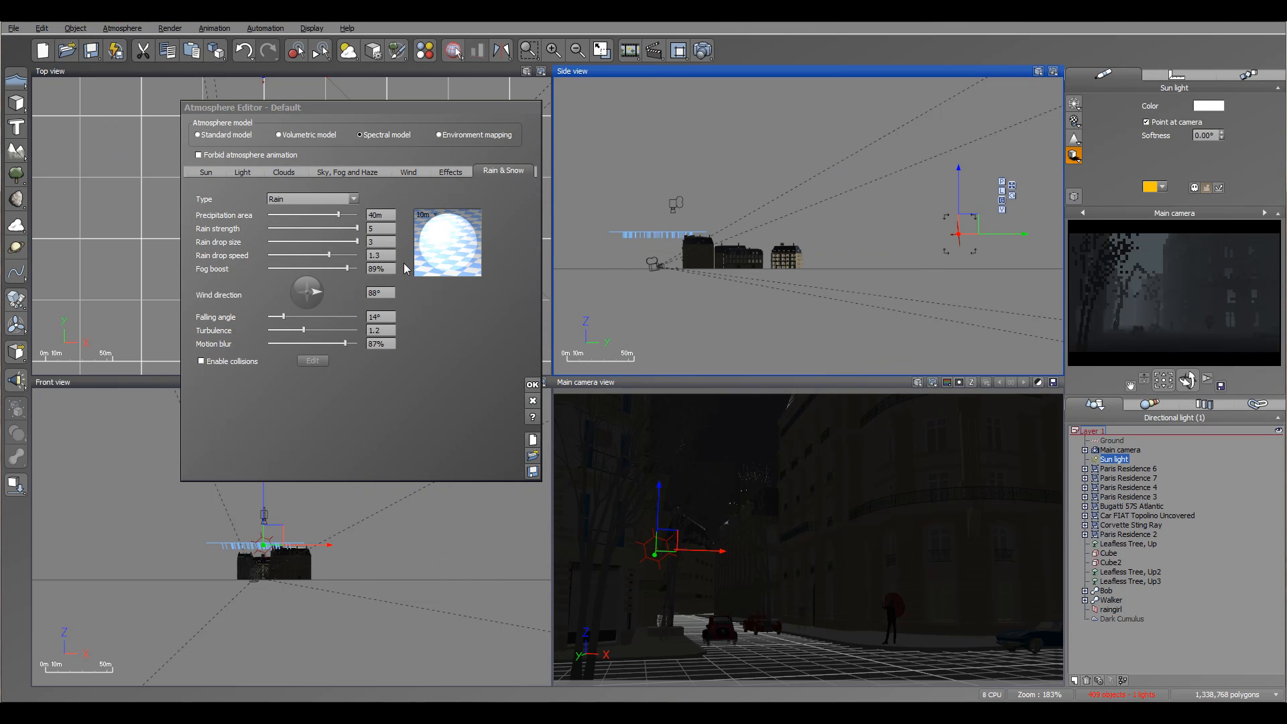
{"action": "left_click", "coordinate": [315, 253]}
{"action": "left_click_drag", "start_coordinate": [333, 250], "coordinate": [322, 249]}
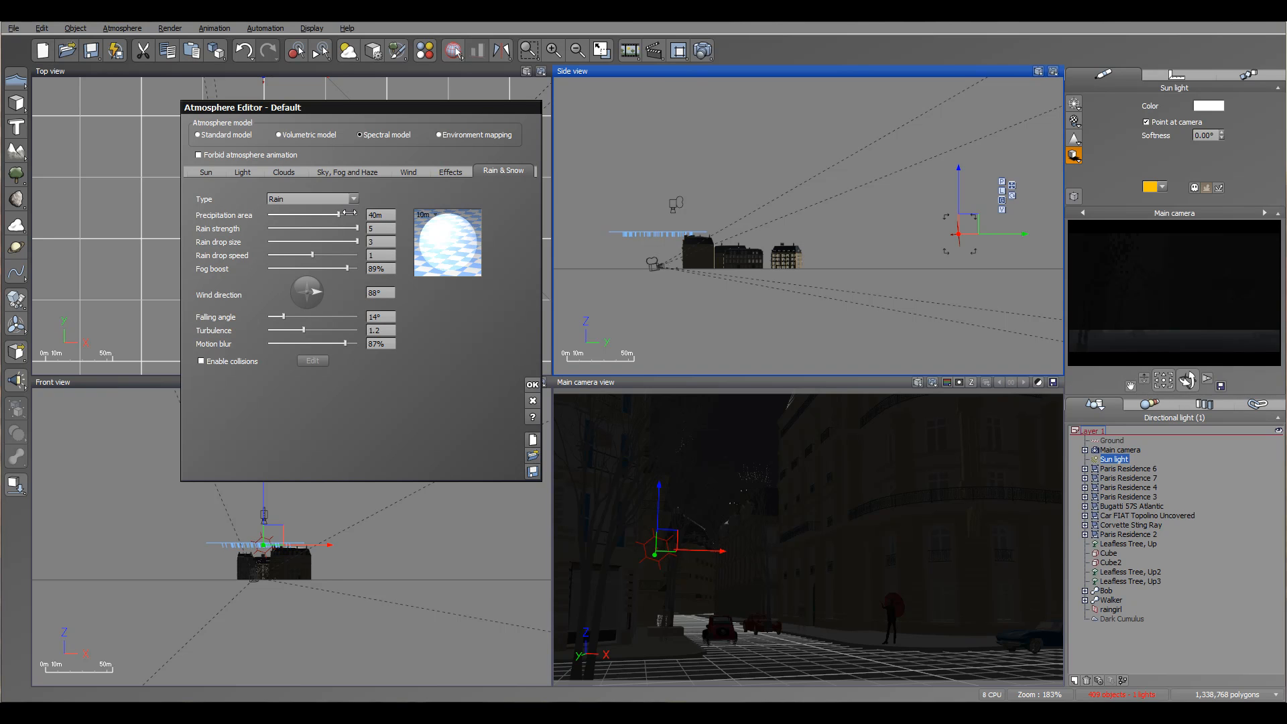
Set the rain drop size to 2 and the rain strength to 4.5, and accept the atmosphere changes.
{"action": "double_click", "coordinate": [377, 241]}
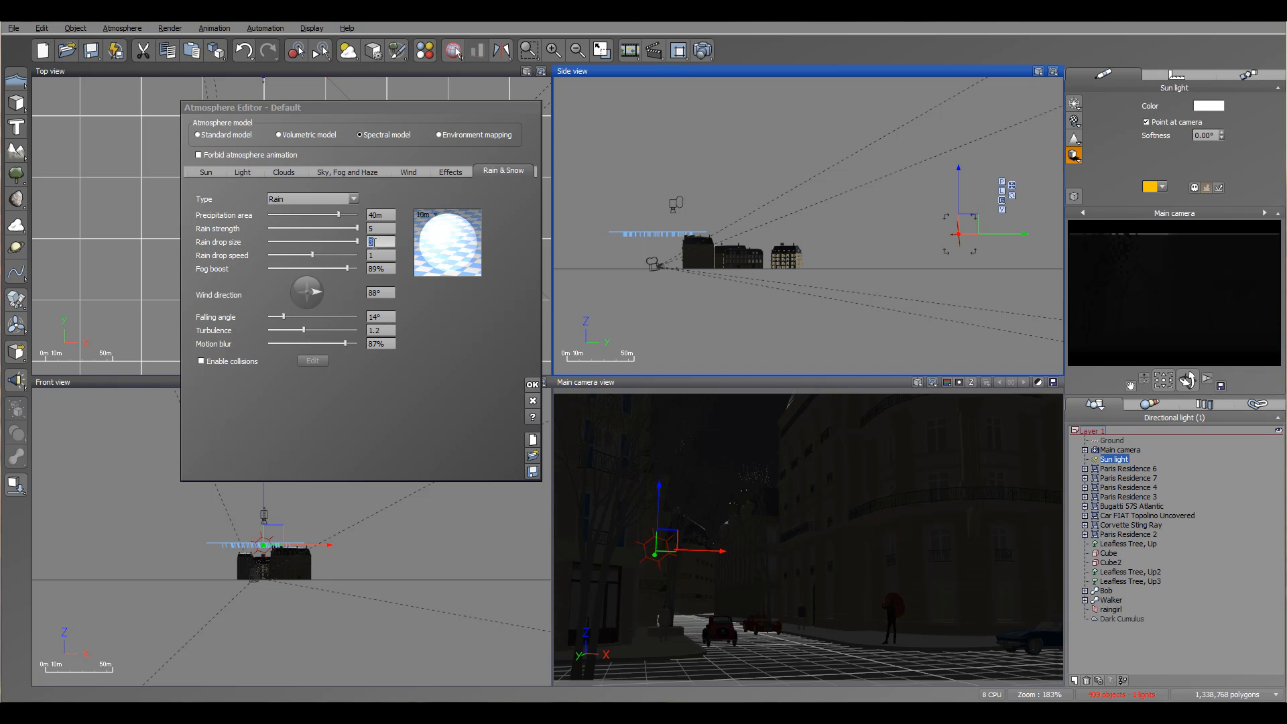
{"action": "type", "text": "2"}
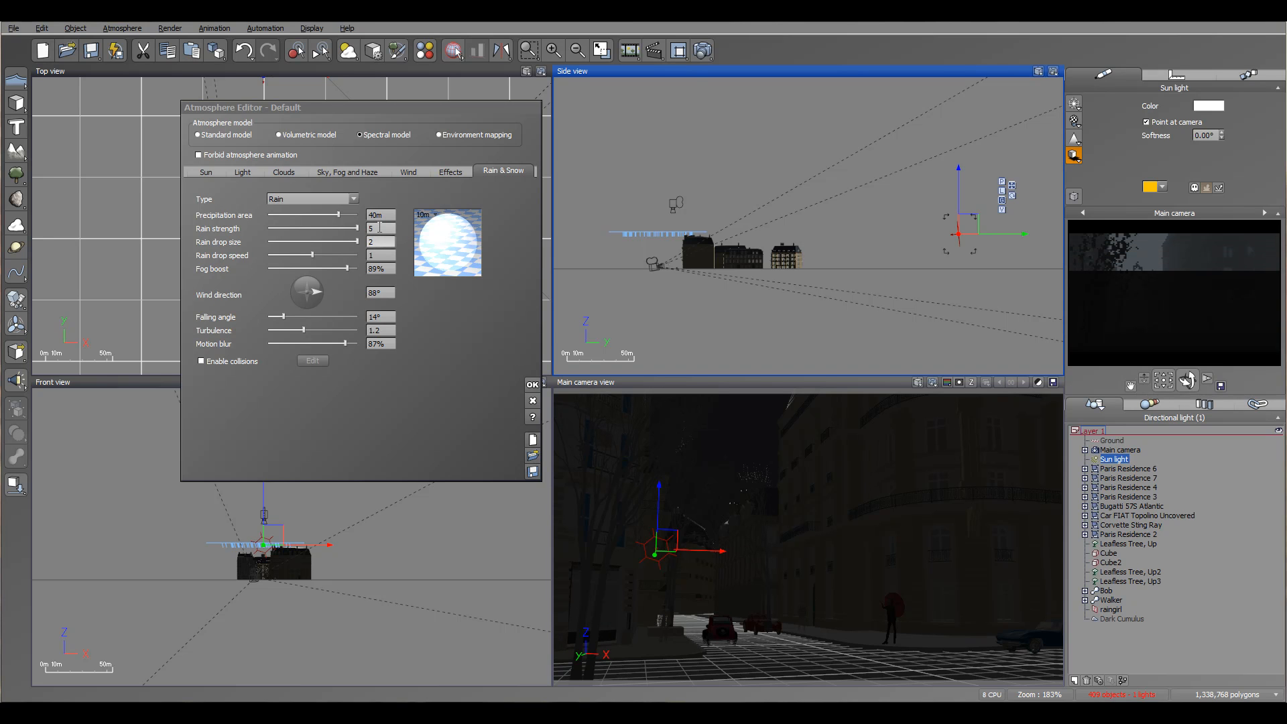
{"action": "double_click", "coordinate": [379, 228]}
{"action": "type", "text": "4.5"}
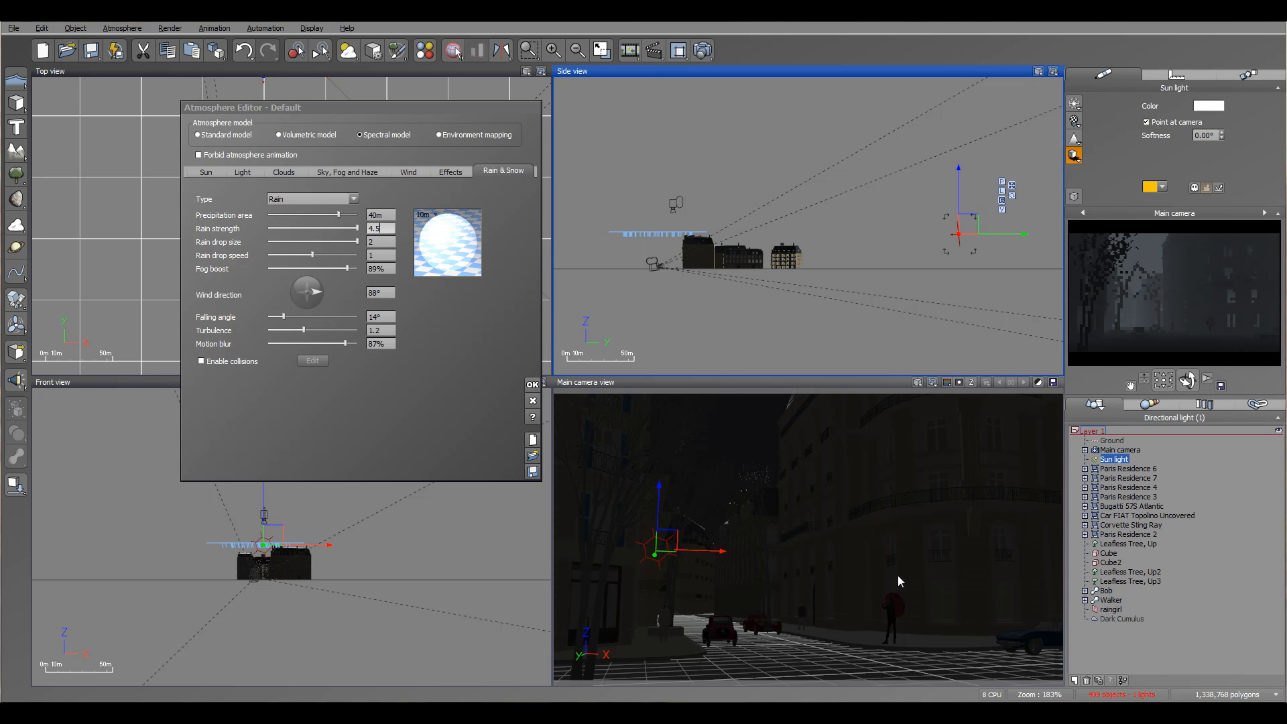
{"action": "left_click", "coordinate": [532, 385]}
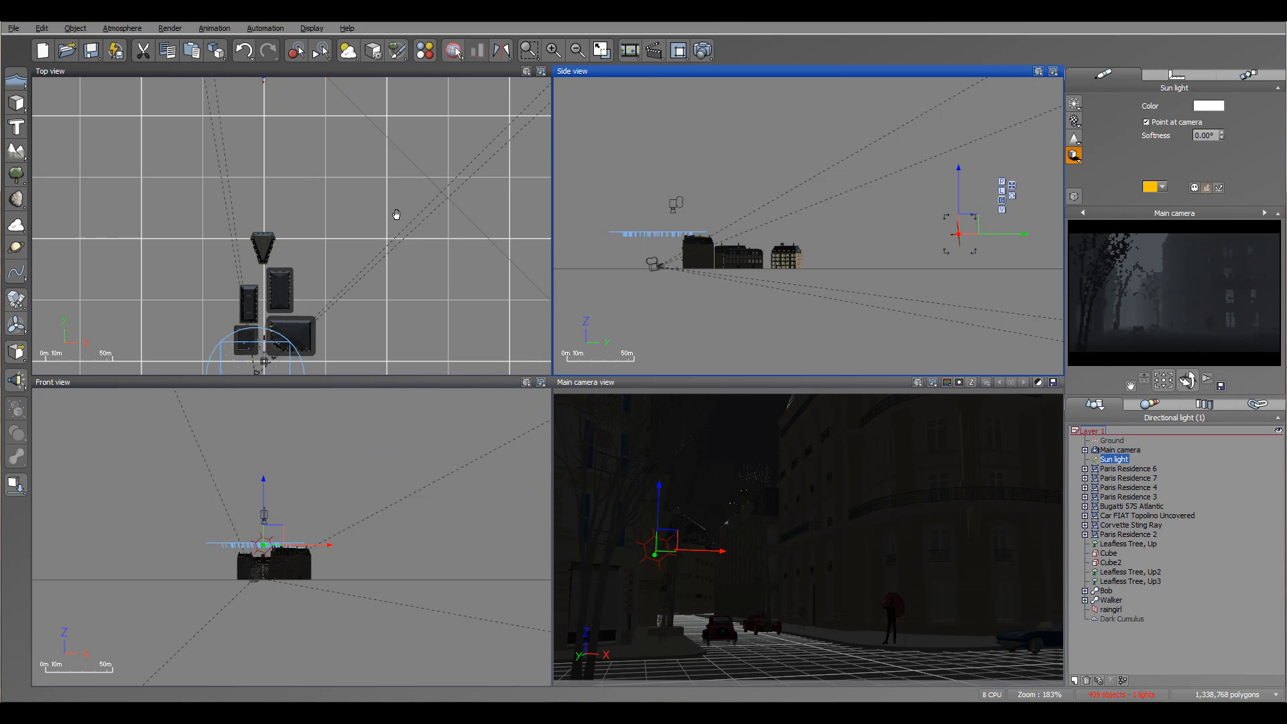
Add a quadratic point light near the rounded corner residence.
{"action": "right_click_drag", "start_coordinate": [396, 214], "coordinate": [470, 108]}
{"action": "scroll", "coordinate": [389, 237], "scroll_direction": "up", "scroll_amount": 4}
{"action": "right_click_drag", "start_coordinate": [389, 236], "coordinate": [425, 249]}
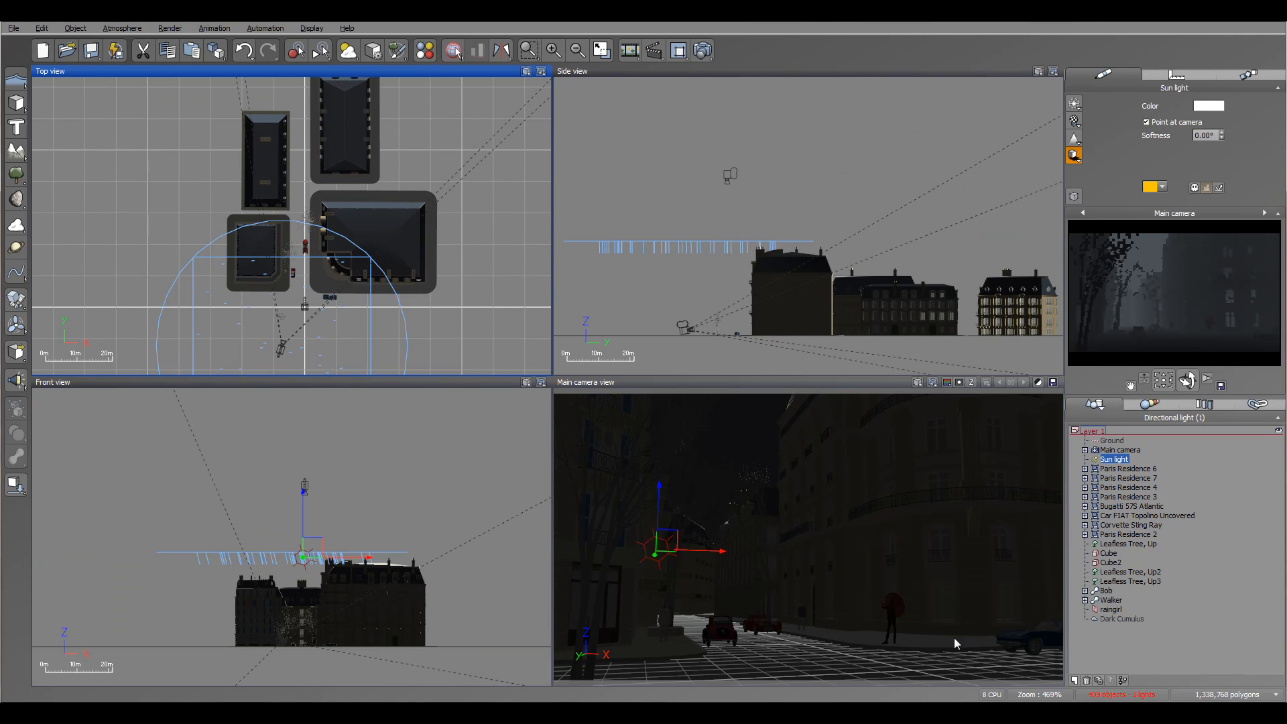
{"action": "right_click_drag", "start_coordinate": [368, 300], "coordinate": [365, 299]}
{"action": "scroll", "coordinate": [355, 288], "scroll_direction": "up", "scroll_amount": 1}
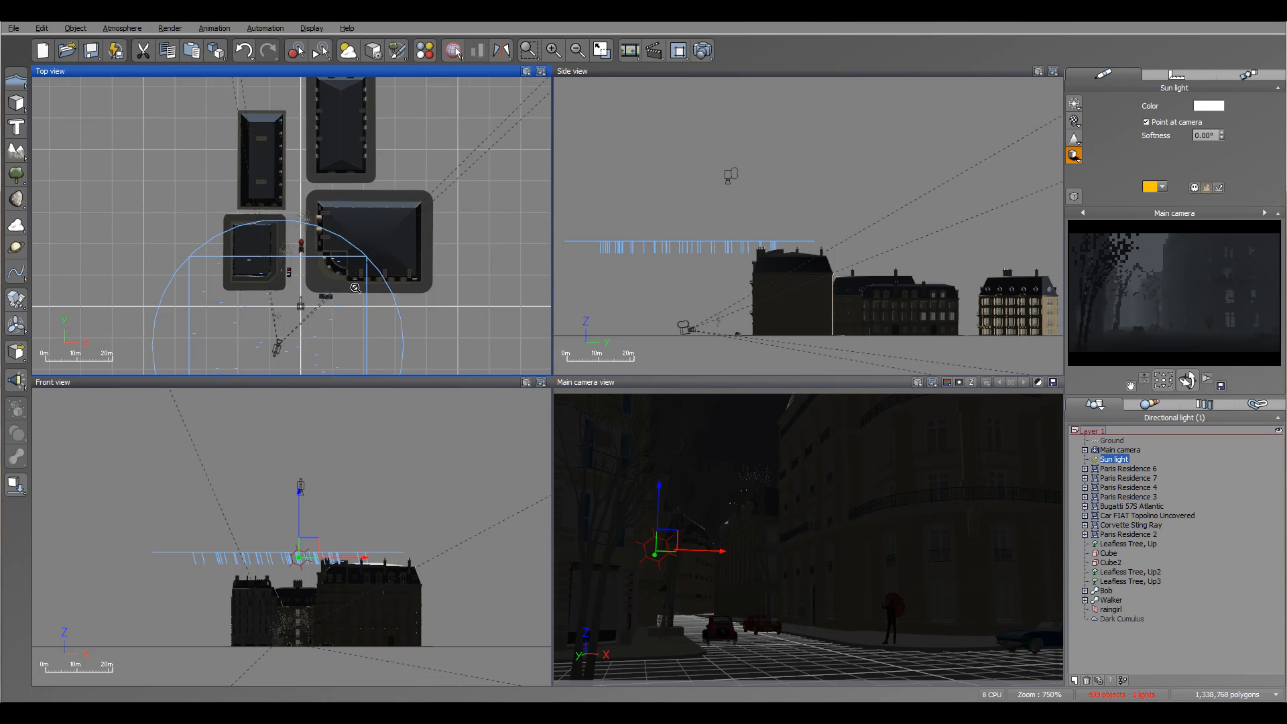
{"action": "scroll", "coordinate": [355, 288], "scroll_direction": "up", "scroll_amount": 2}
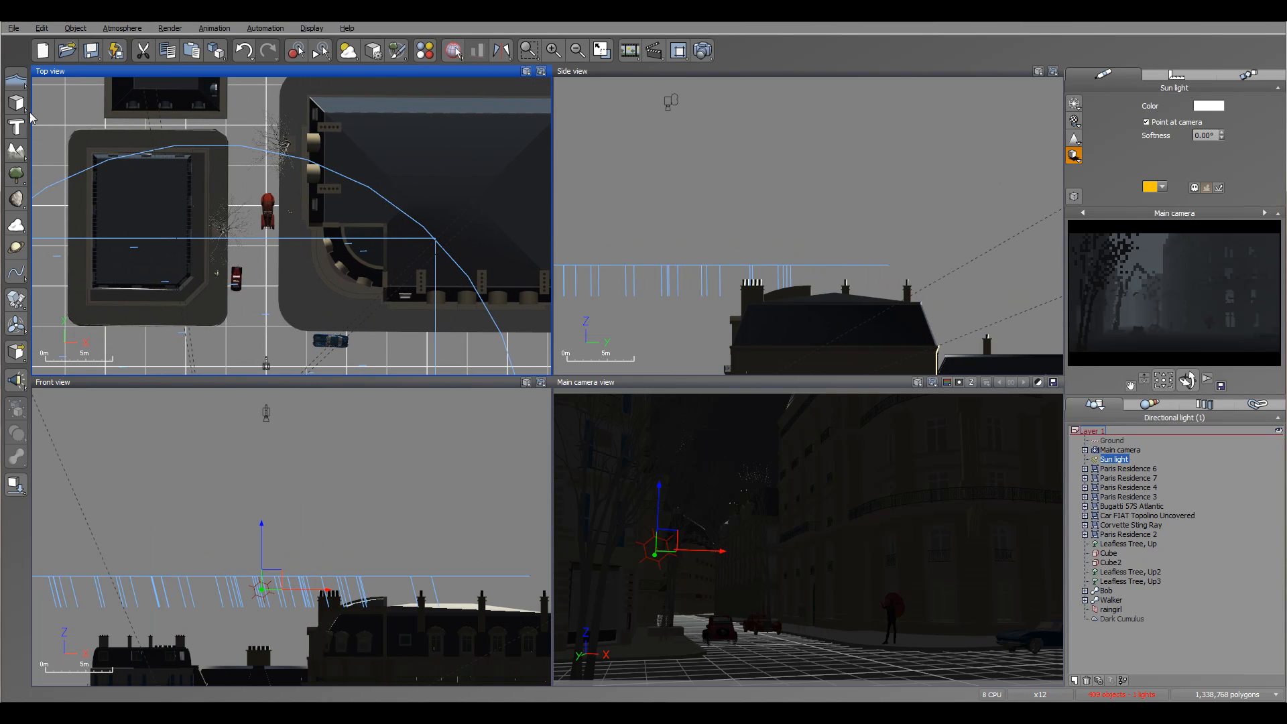
{"action": "left_click", "coordinate": [16, 380]}
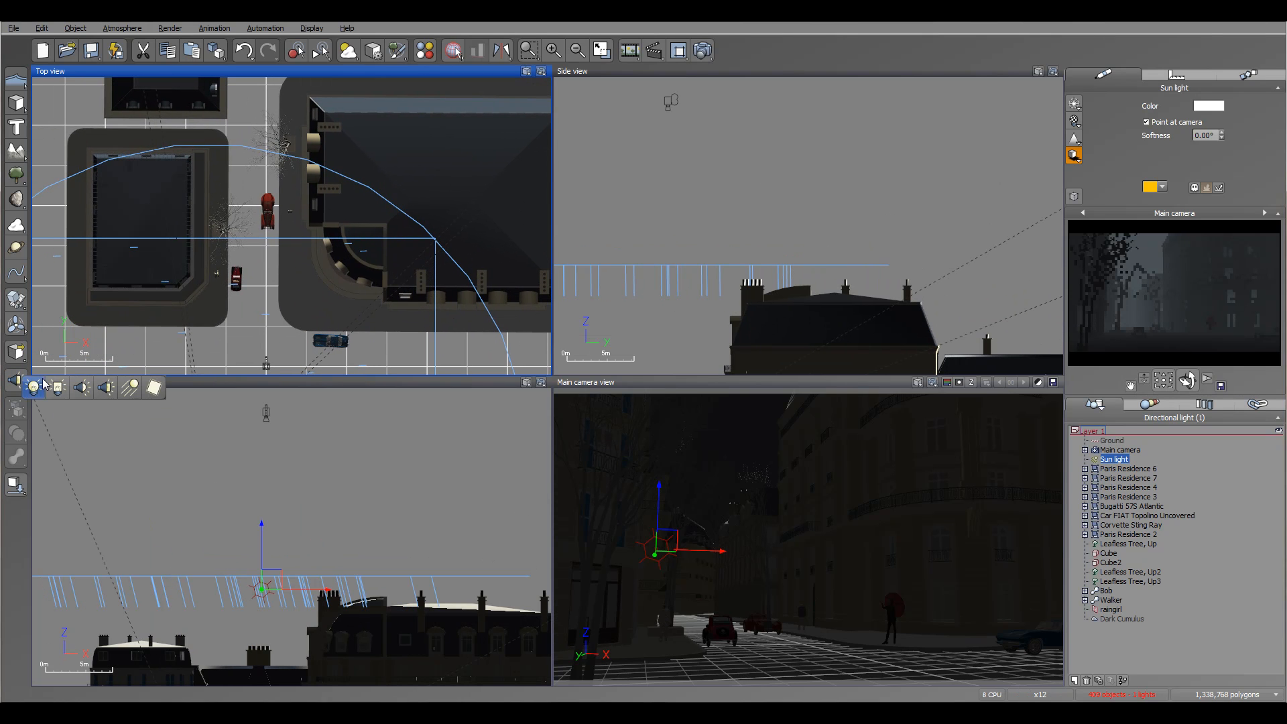
{"action": "left_click", "coordinate": [43, 384]}
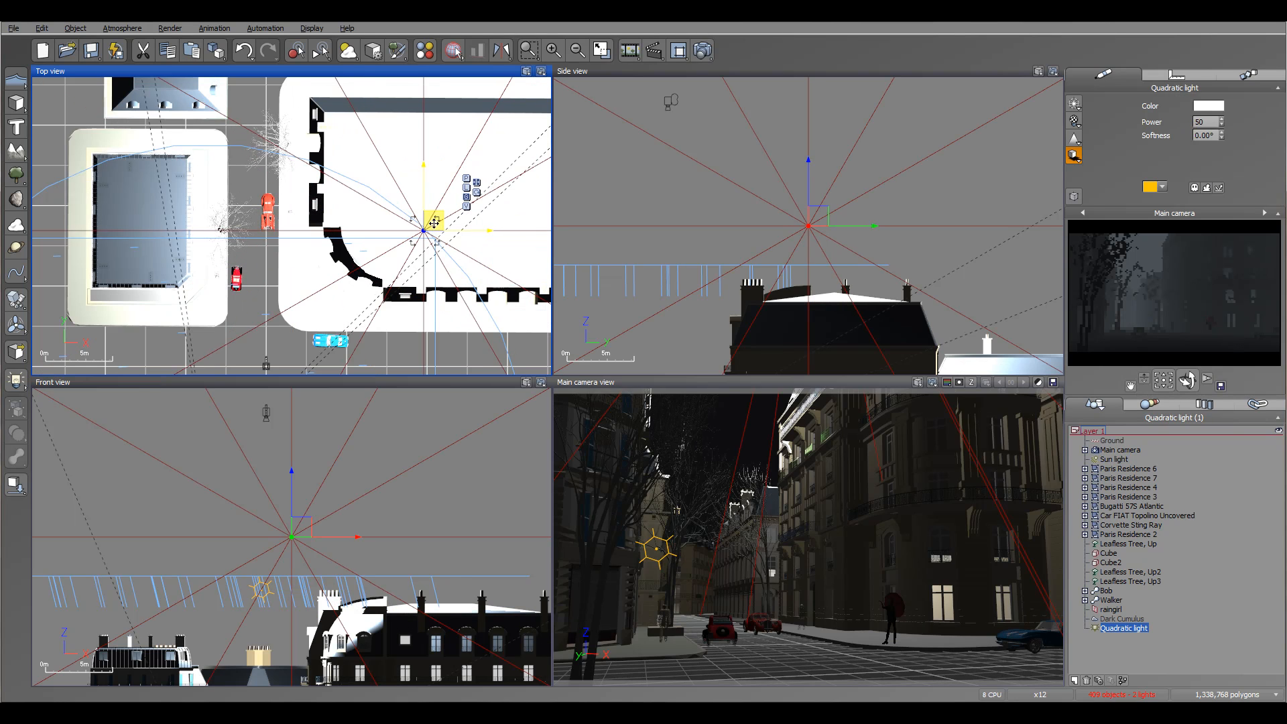
Move the quadratic light down to ground-floor height inside the rounded corner residence.
{"action": "left_click_drag", "start_coordinate": [434, 224], "coordinate": [399, 223]}
{"action": "right_click_drag", "start_coordinate": [818, 219], "coordinate": [789, 114]}
{"action": "left_click_drag", "start_coordinate": [789, 114], "coordinate": [775, 356]}
{"action": "right_click_drag", "start_coordinate": [836, 260], "coordinate": [825, 124]}
{"action": "left_click_drag", "start_coordinate": [765, 217], "coordinate": [746, 246]}
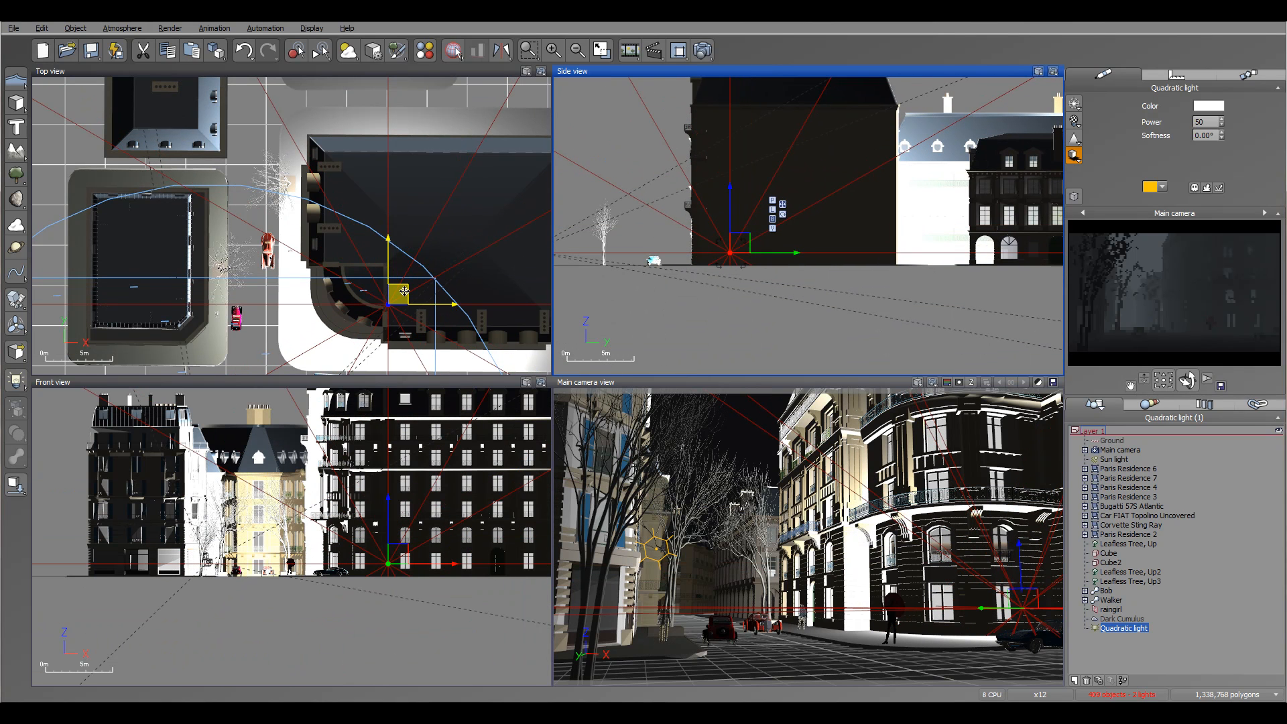
{"action": "left_click_drag", "start_coordinate": [399, 295], "coordinate": [402, 277]}
Set the light's power to 5 and shift it sideways toward the curved corner facade.
{"action": "double_click", "coordinate": [1201, 122]}
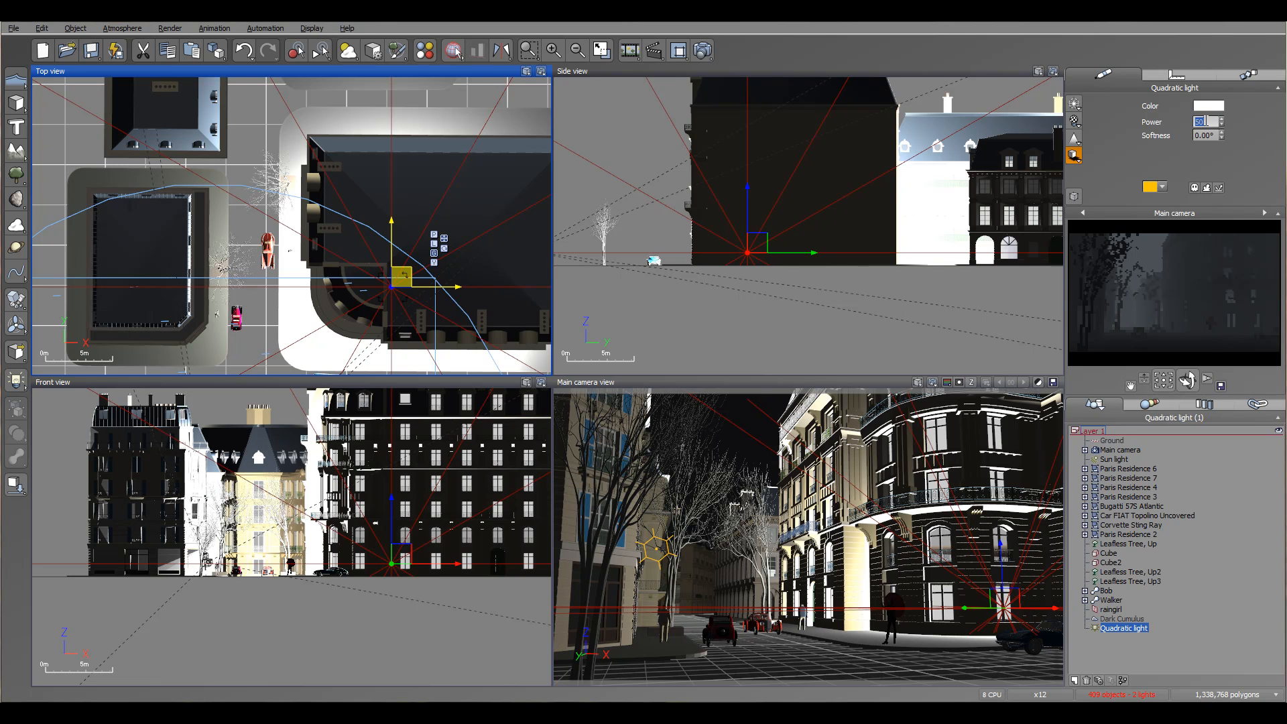
{"action": "type", "text": "3"}
{"action": "key", "text": "Return"}
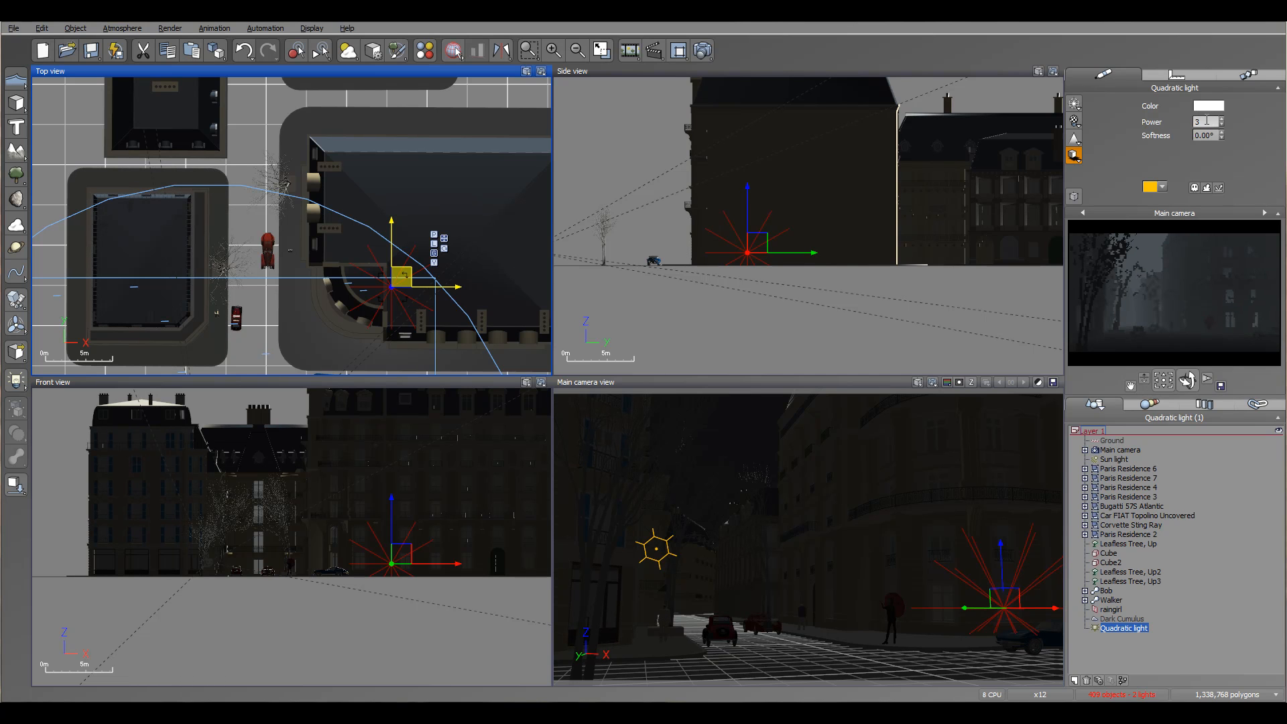
{"action": "type", "text": "5"}
{"action": "key", "text": "Return"}
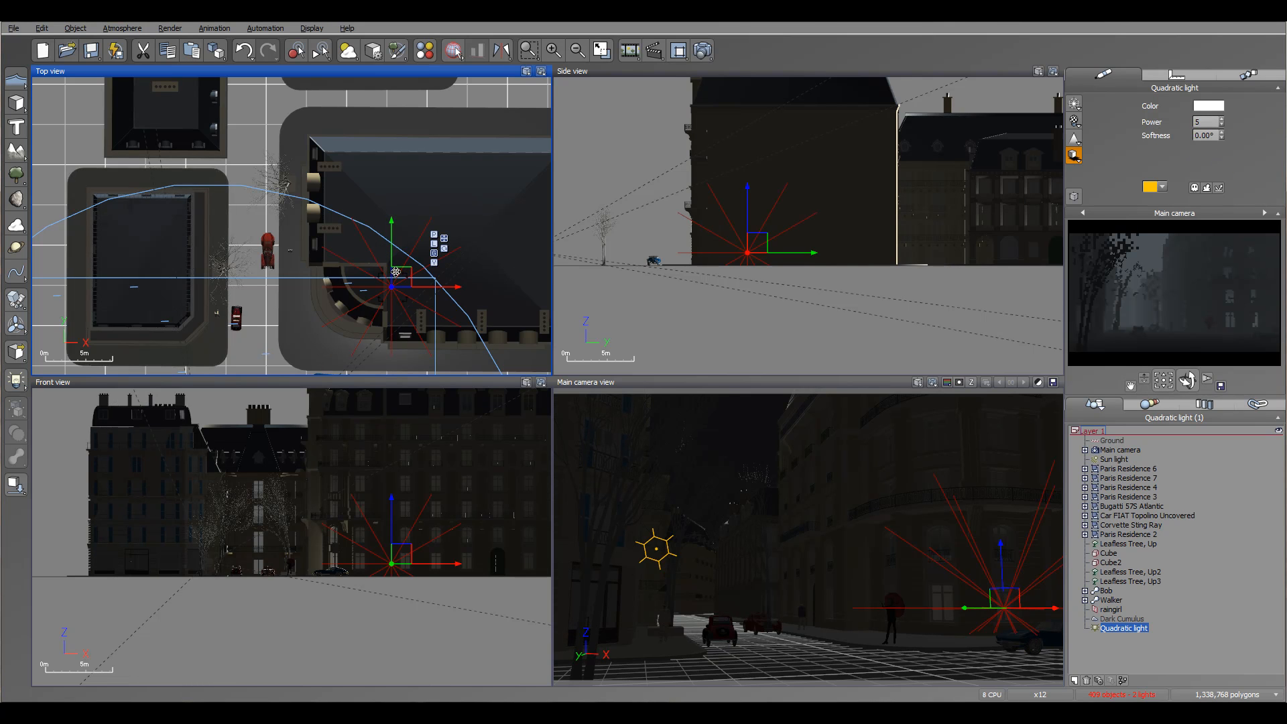
{"action": "left_click_drag", "start_coordinate": [366, 275], "coordinate": [369, 273]}
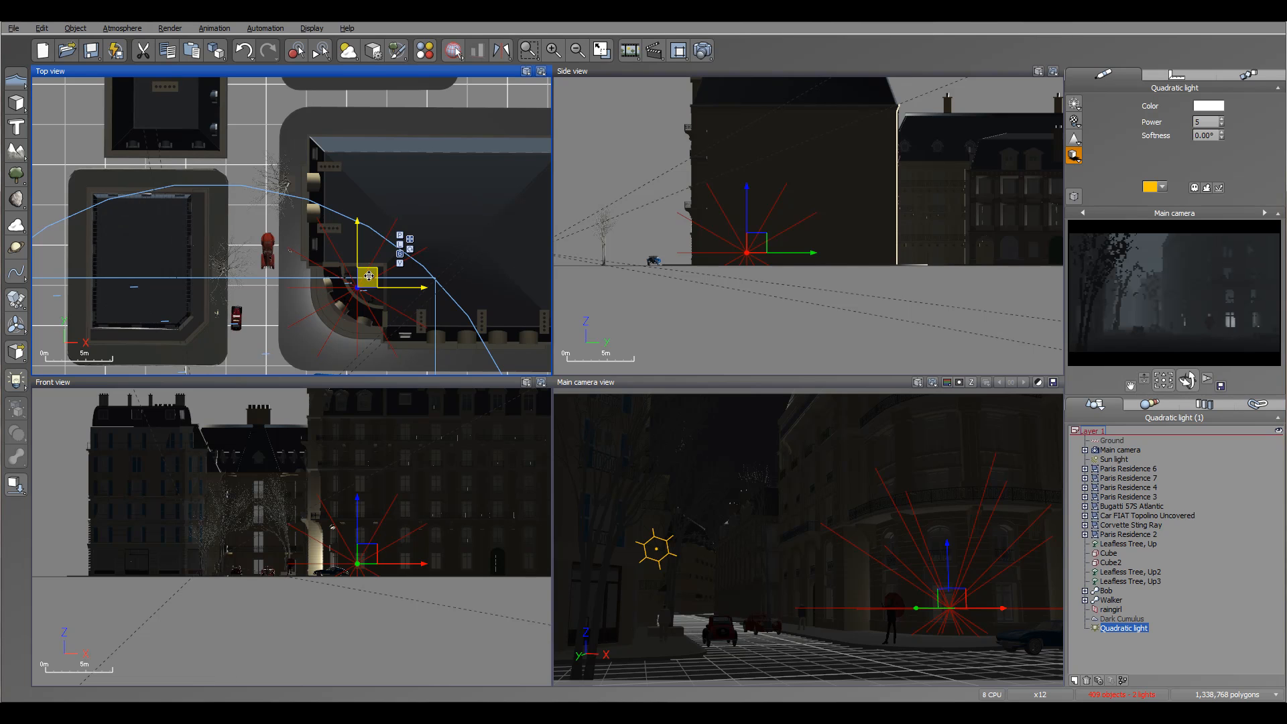
Duplicate the light into the residence across the street, the gap behind the corner residence, the next residence and the one at the street's end.
{"action": "key", "text": "ctrl+d"}
{"action": "left_click_drag", "start_coordinate": [370, 280], "coordinate": [343, 94]}
{"action": "key", "text": "ctrl+d"}
{"action": "right_click_drag", "start_coordinate": [412, 162], "coordinate": [440, 325]}
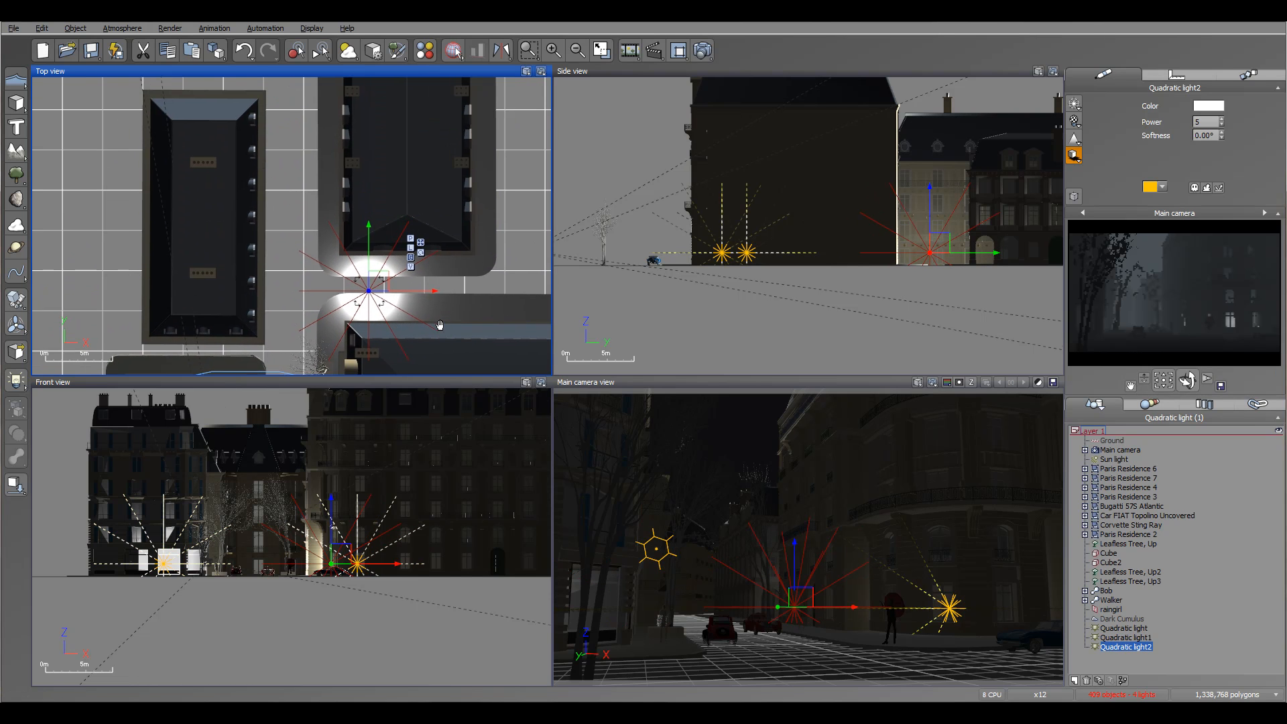
{"action": "left_click_drag", "start_coordinate": [381, 283], "coordinate": [384, 122], "text": "alt"}
{"action": "right_click_drag", "start_coordinate": [384, 122], "coordinate": [425, 293]}
{"action": "left_click_drag", "start_coordinate": [425, 293], "coordinate": [344, 86], "text": "alt"}
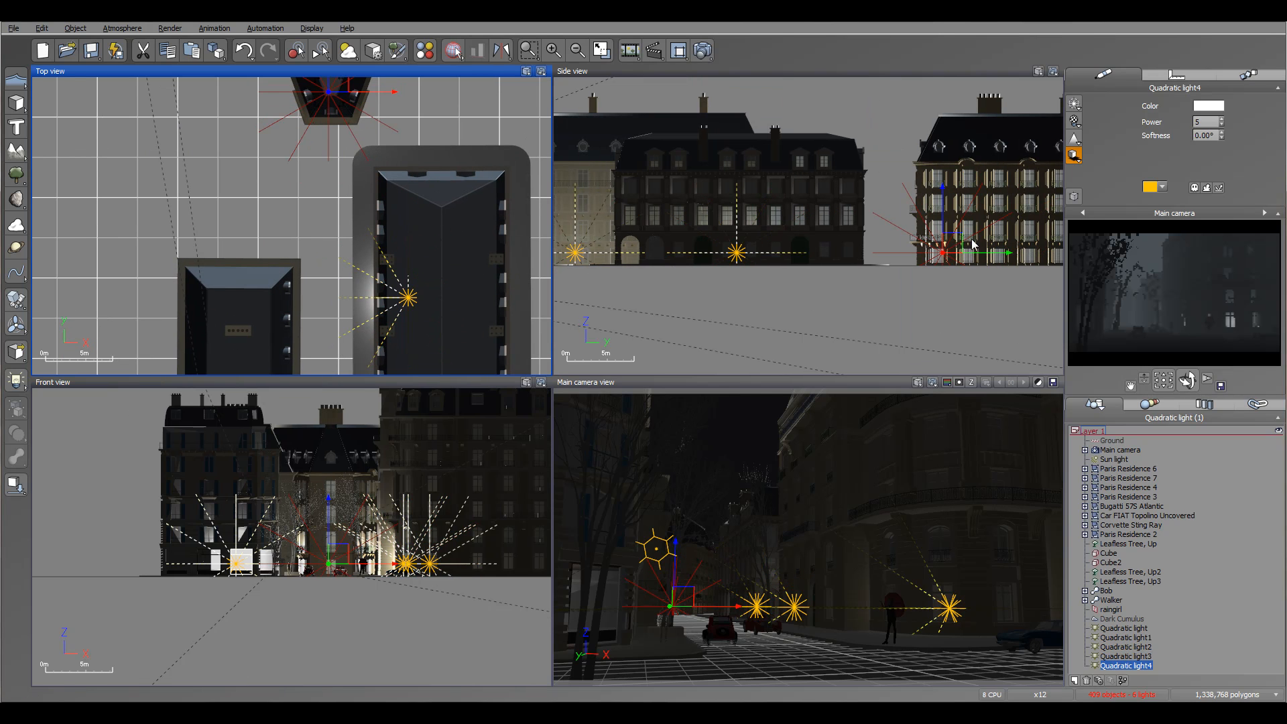
Raise the light at the street's end to the upper floors and place a raised copy above the light in the neighbouring residence.
{"action": "left_click_drag", "start_coordinate": [954, 243], "coordinate": [949, 176]}
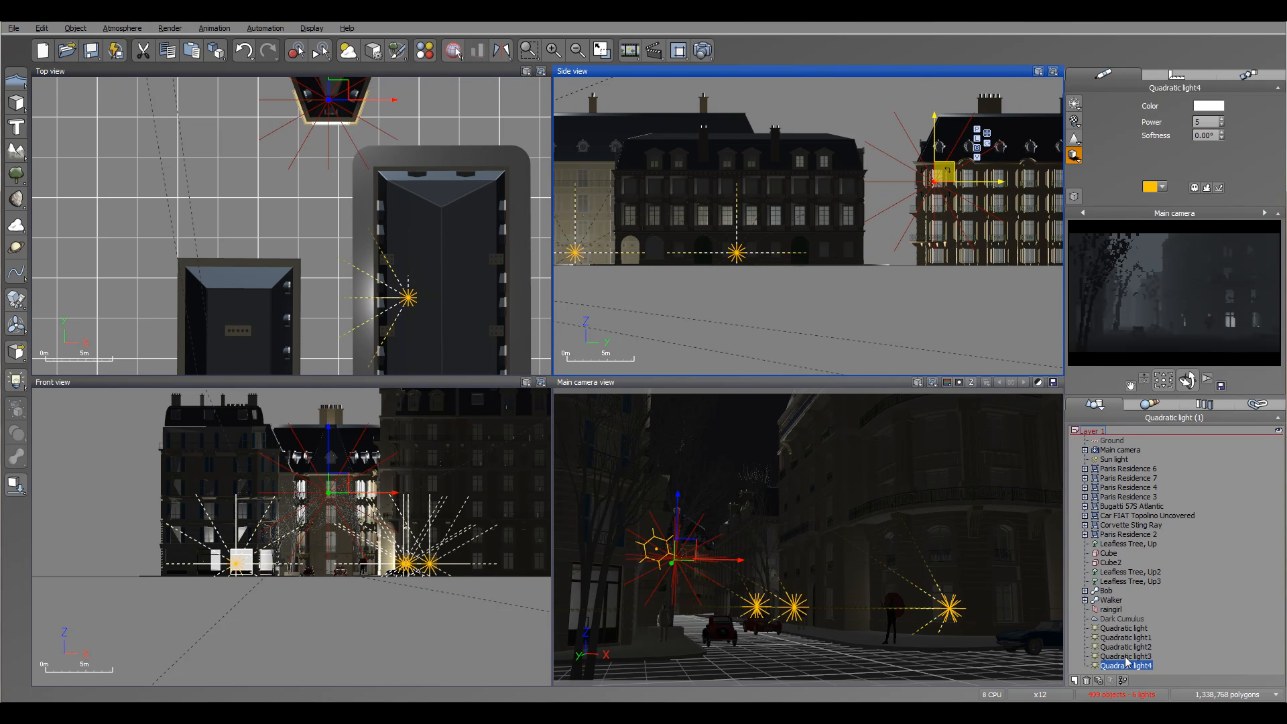
{"action": "left_click", "coordinate": [1128, 657]}
{"action": "left_click_drag", "start_coordinate": [818, 221], "coordinate": [822, 149], "text": "alt"}
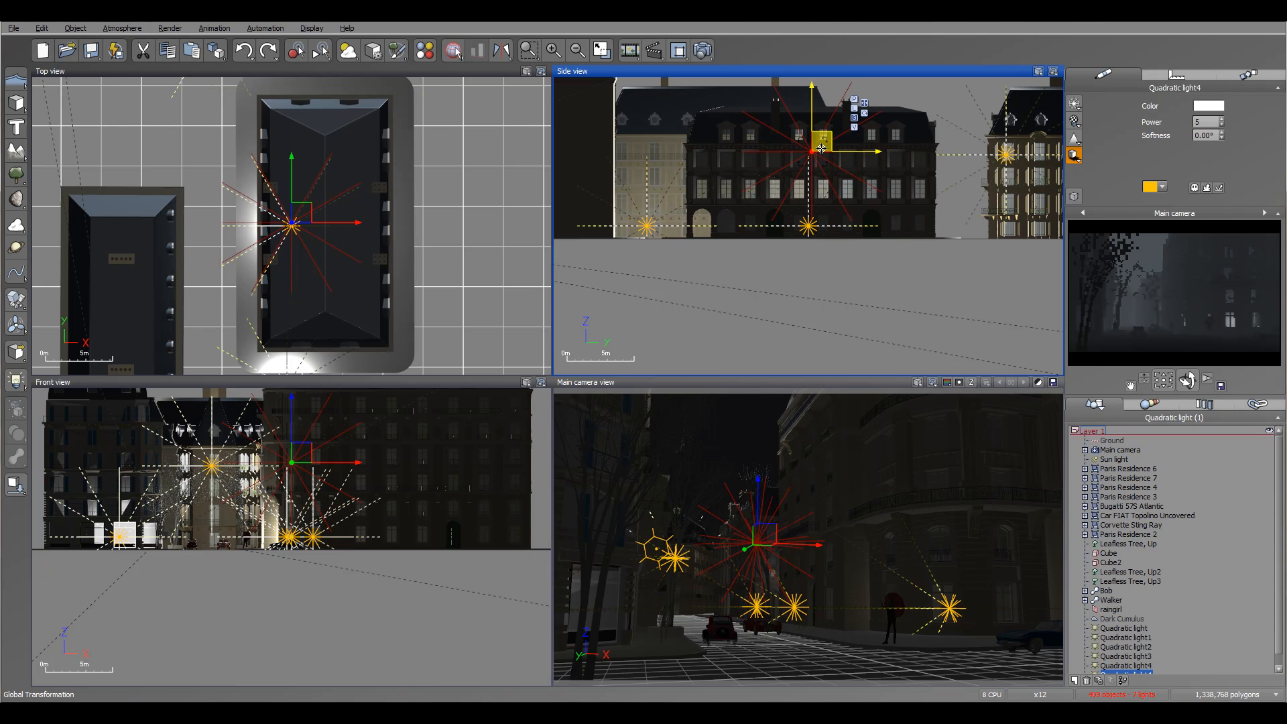
Copy the light in the residence across the street to its upper floors and shift the copy toward the building's street corner.
{"action": "right_click_drag", "start_coordinate": [341, 358], "coordinate": [420, 173]}
{"action": "right_click_drag", "start_coordinate": [411, 361], "coordinate": [453, 218]}
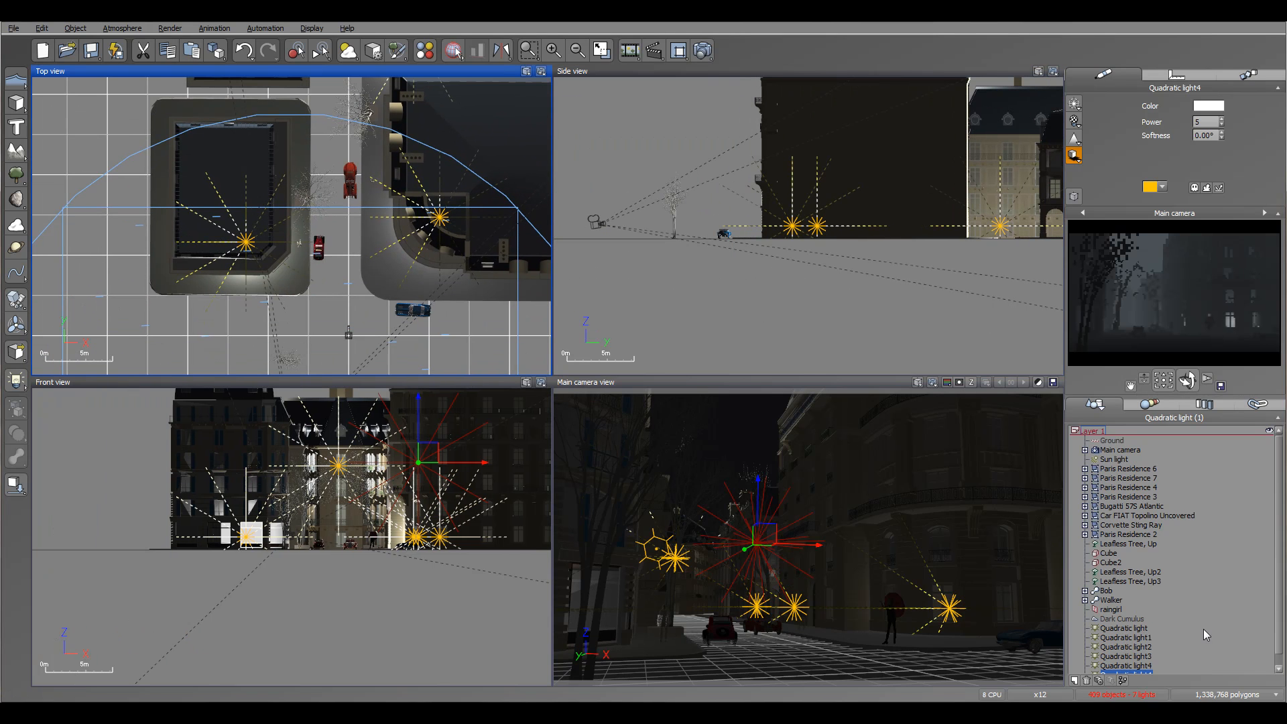
{"action": "left_click", "coordinate": [1126, 637]}
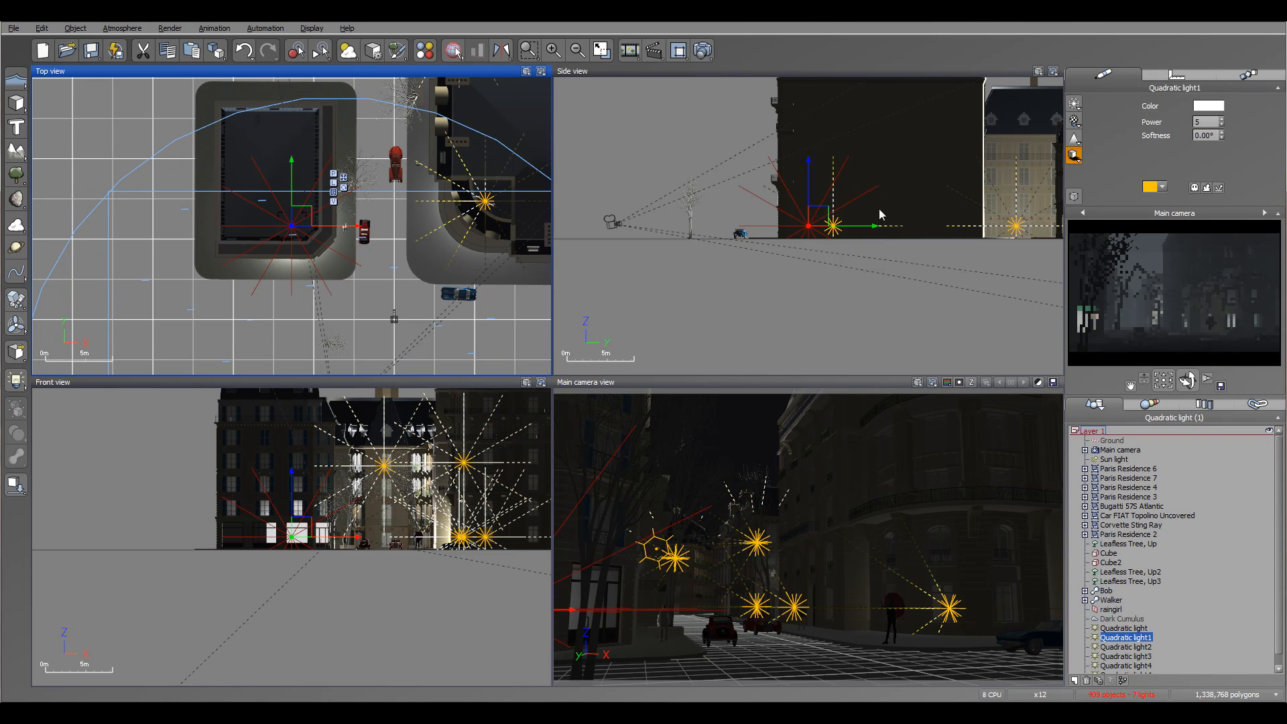
{"action": "left_click", "coordinate": [814, 216]}
{"action": "left_click_drag", "start_coordinate": [814, 216], "coordinate": [815, 128]}
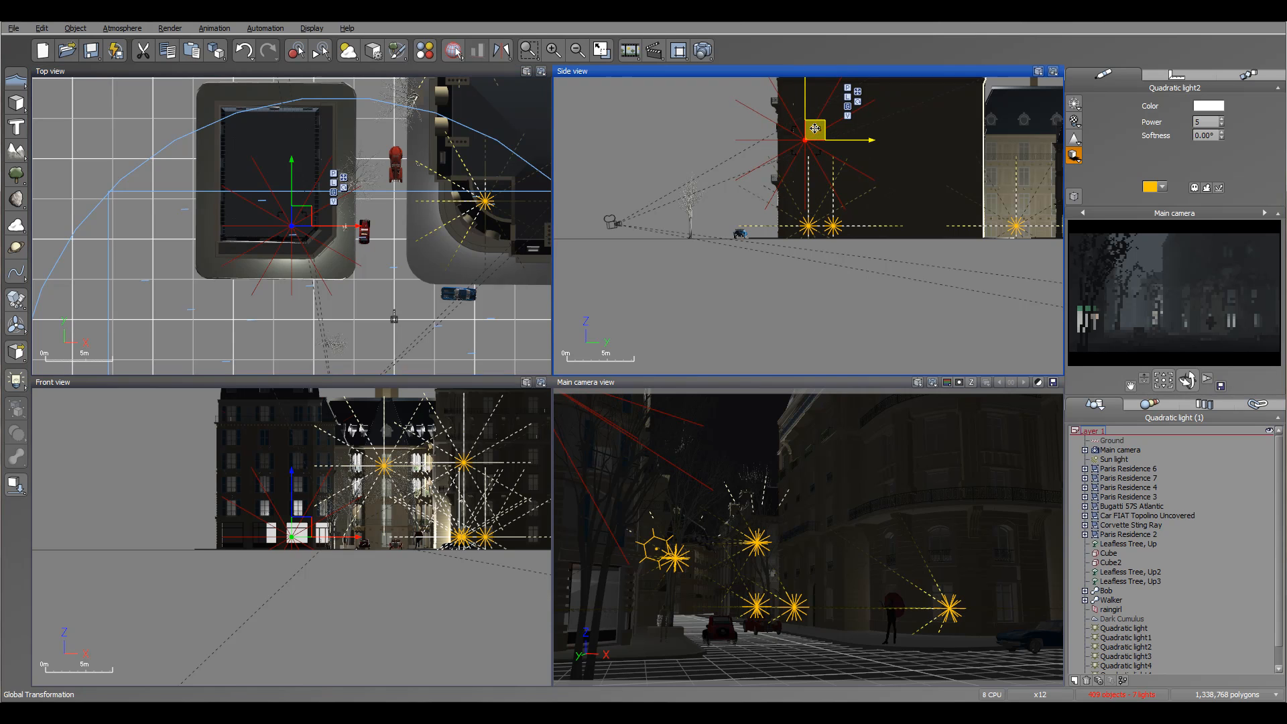
{"action": "left_click_drag", "start_coordinate": [320, 218], "coordinate": [334, 219]}
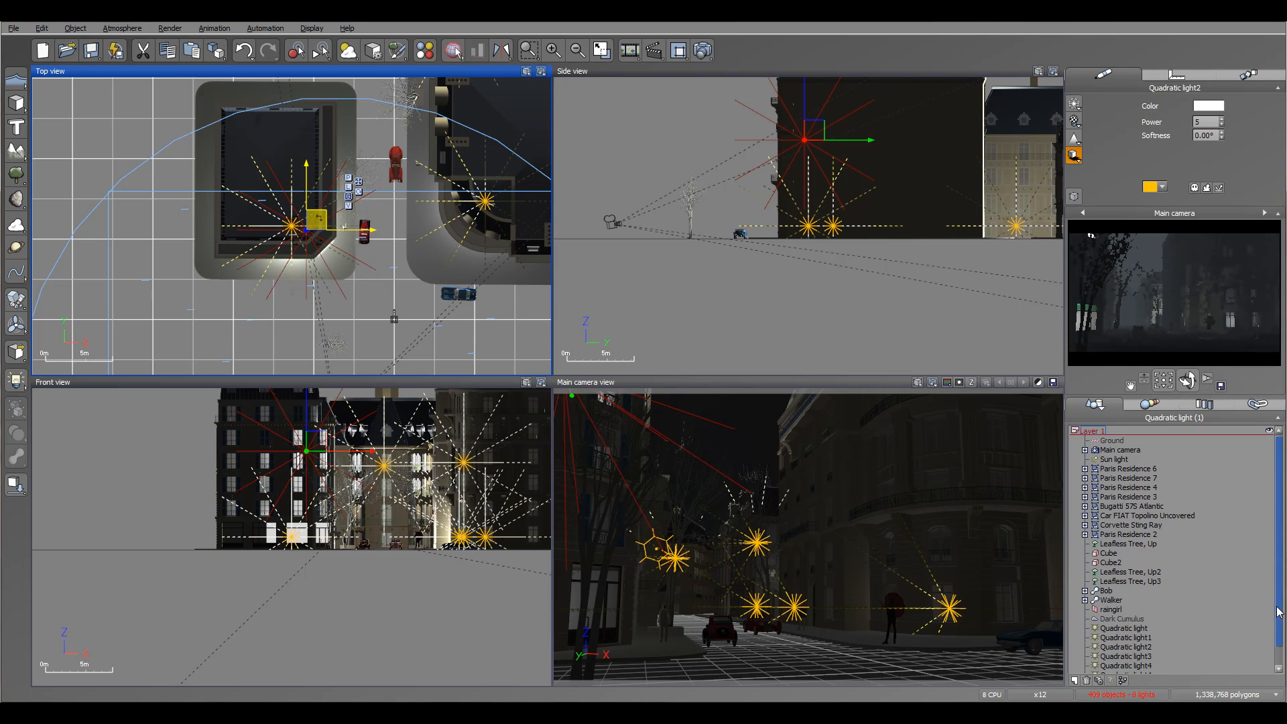
Move the ground-floor light in the residence across the street deeper inside, away from its street corner.
{"action": "left_click_drag", "start_coordinate": [1279, 618], "coordinate": [1283, 648]}
{"action": "left_click", "coordinate": [1125, 655]}
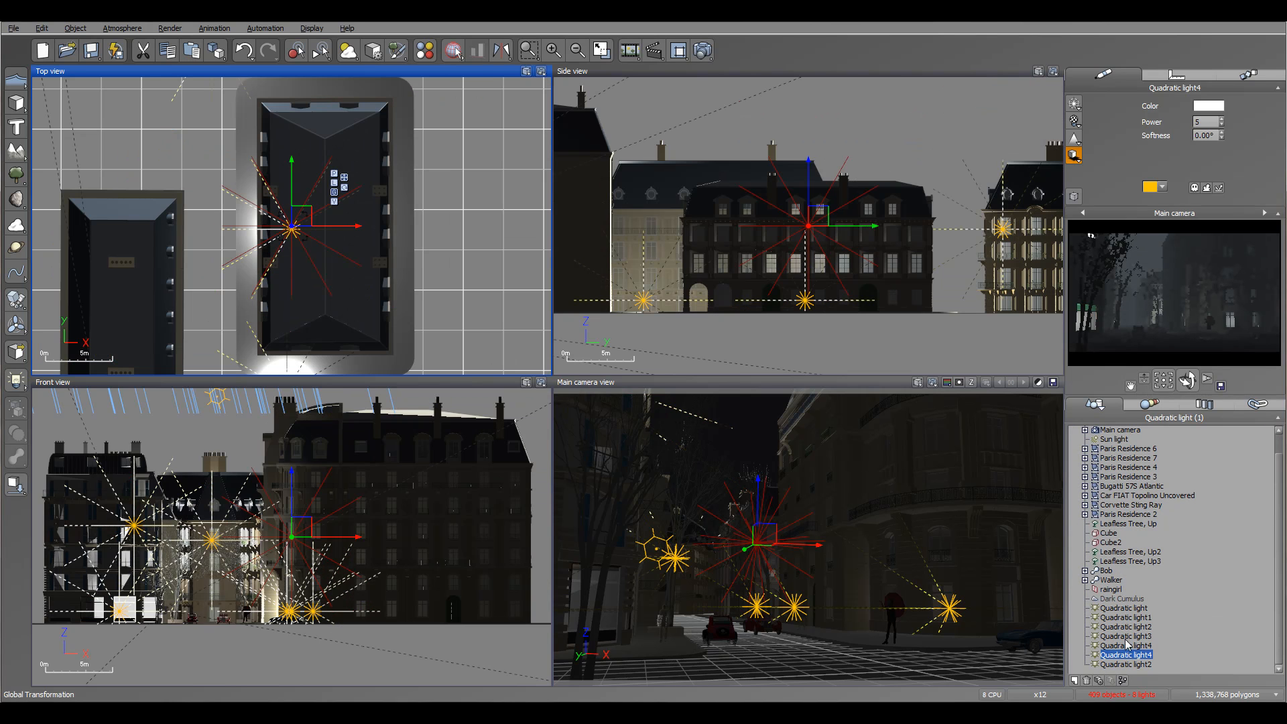
{"action": "left_click", "coordinate": [1126, 618]}
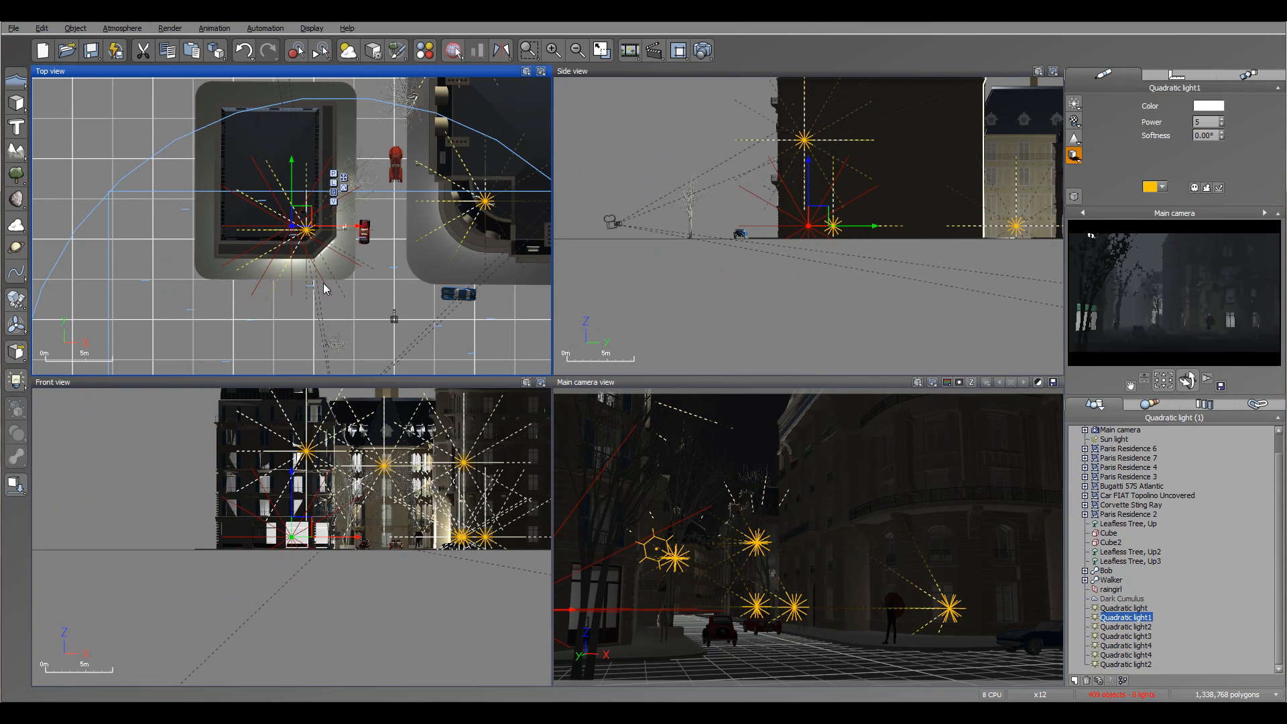
{"action": "scroll", "coordinate": [293, 266], "scroll_direction": "up", "scroll_amount": 3}
{"action": "scroll", "coordinate": [290, 266], "scroll_direction": "up", "scroll_amount": 2}
{"action": "left_click_drag", "start_coordinate": [306, 105], "coordinate": [258, 84]}
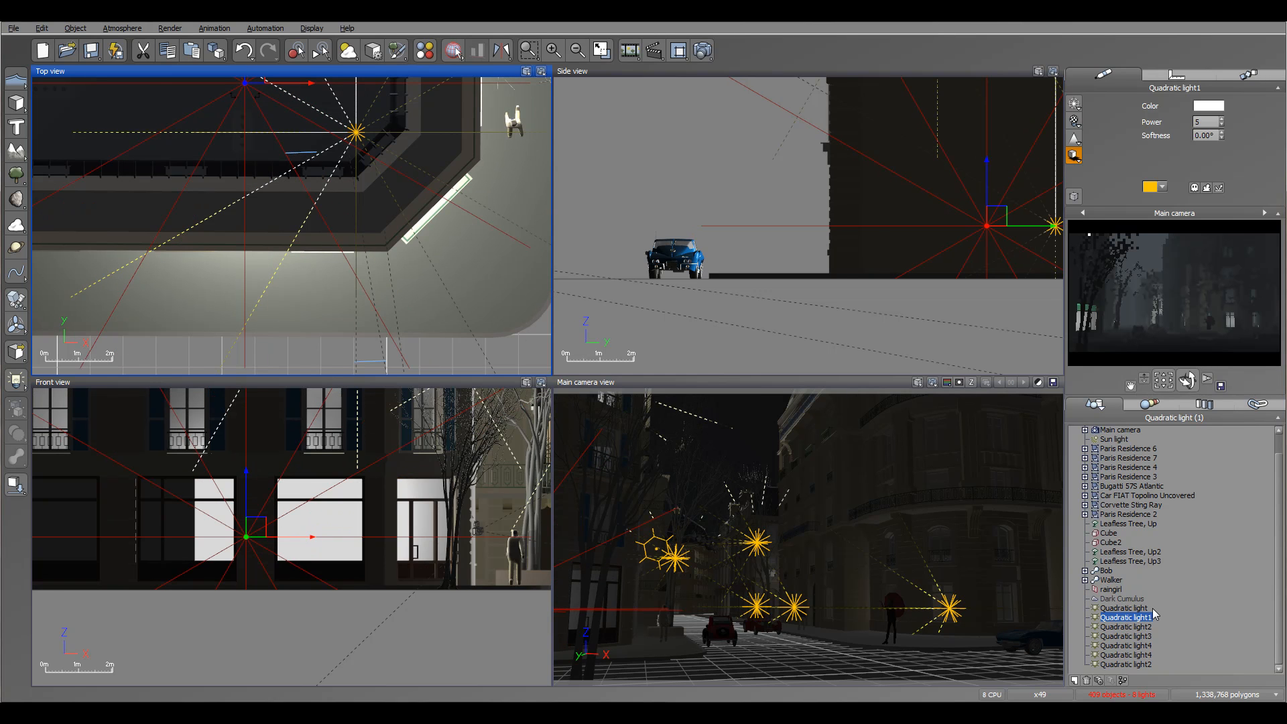
Select all seven quadratic lights and set their colour to a warm cream with red 253, green 235 and blue 212.
{"action": "left_click", "coordinate": [1124, 608]}
{"action": "scroll", "coordinate": [1136, 546], "scroll_direction": "up", "scroll_amount": 1}
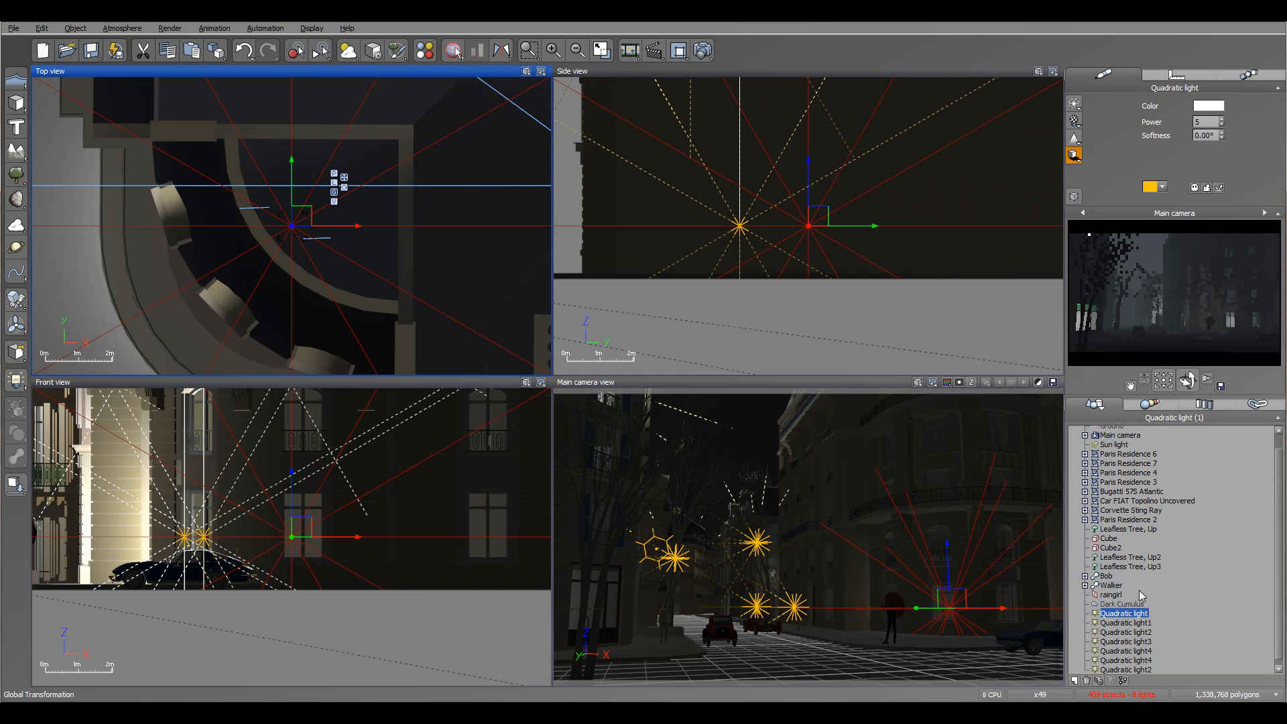
{"action": "left_click", "coordinate": [1126, 669], "text": "shift"}
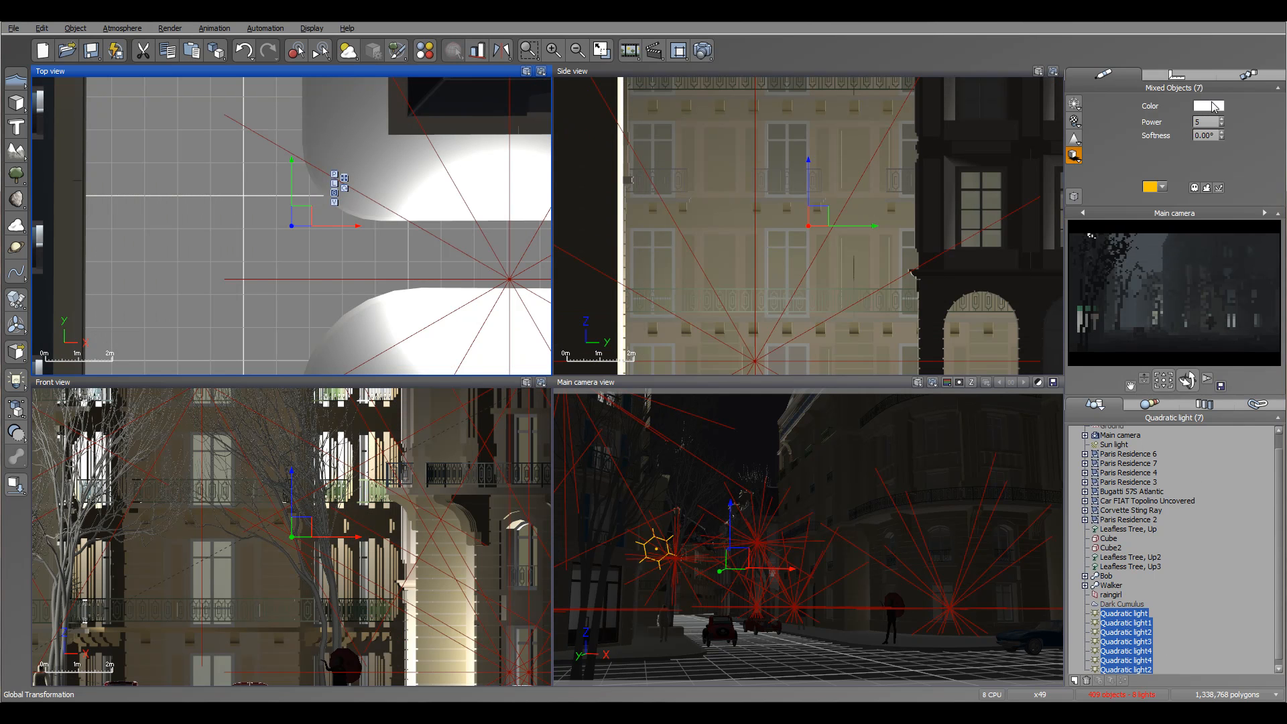
{"action": "left_click", "coordinate": [1209, 105]}
{"action": "left_click", "coordinate": [1152, 68]}
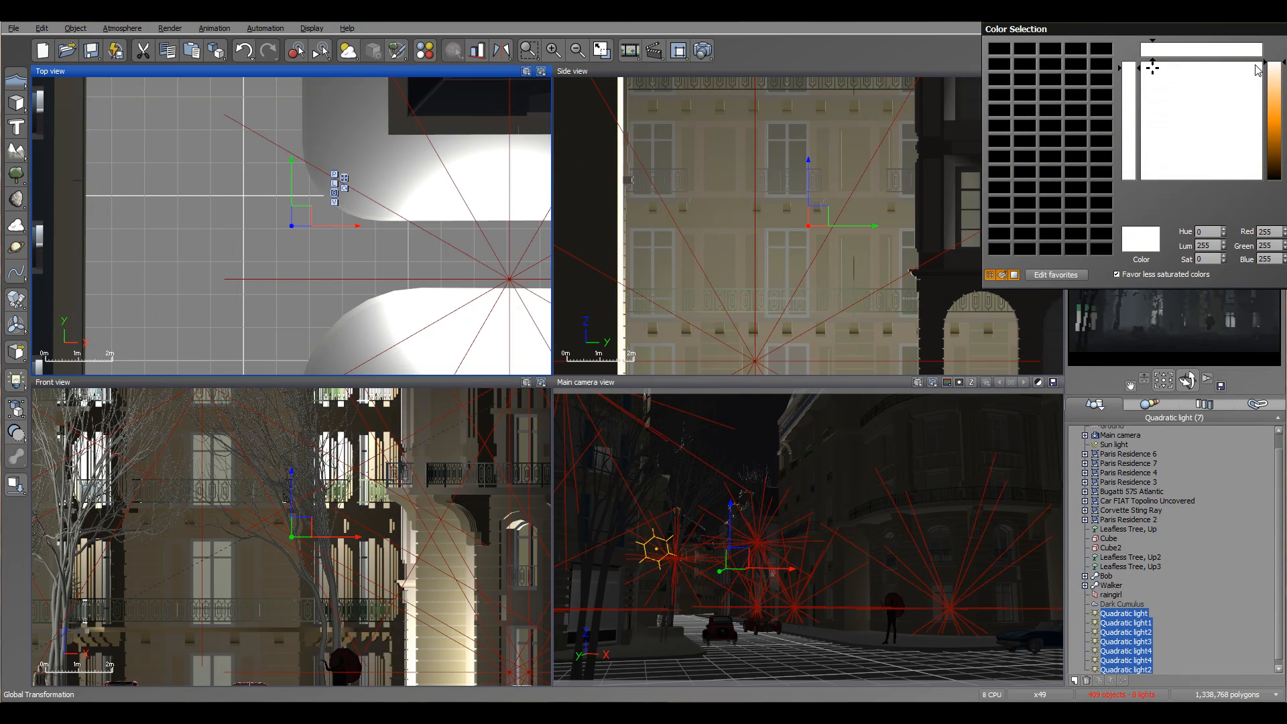
{"action": "left_click", "coordinate": [1274, 76]}
{"action": "left_click_drag", "start_coordinate": [1190, 37], "coordinate": [1018, 62]}
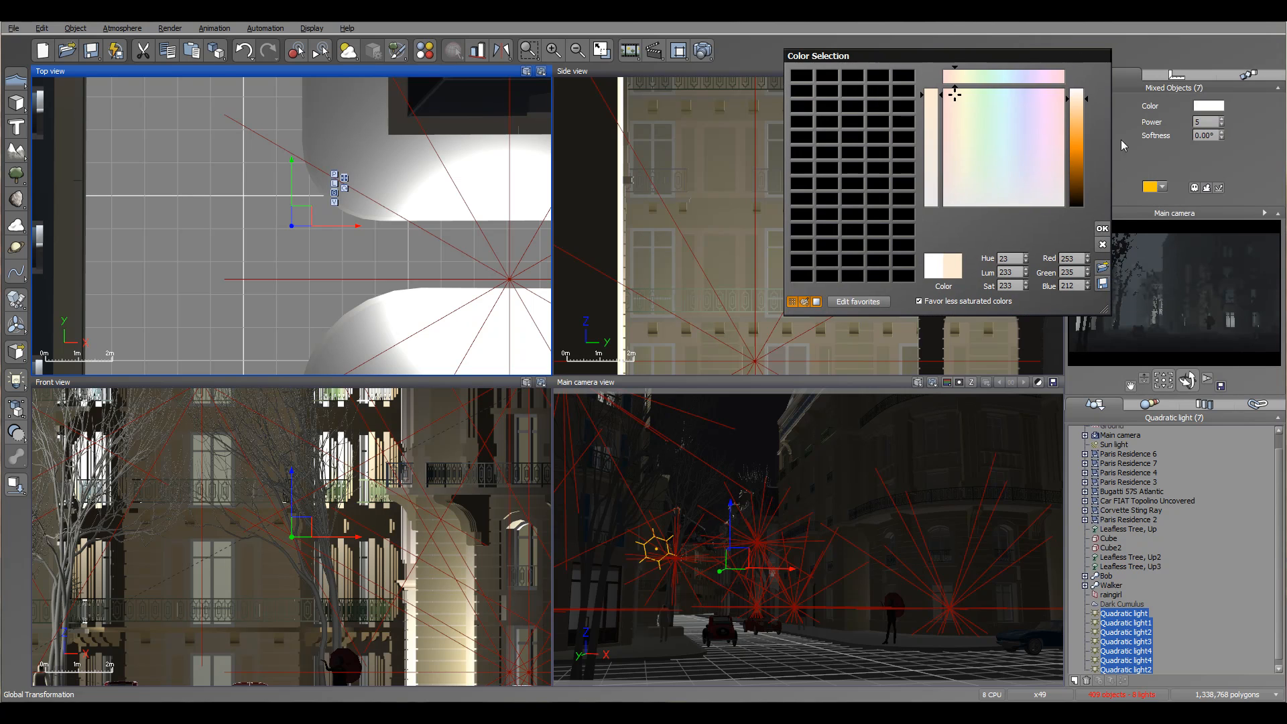
{"action": "left_click", "coordinate": [1103, 230]}
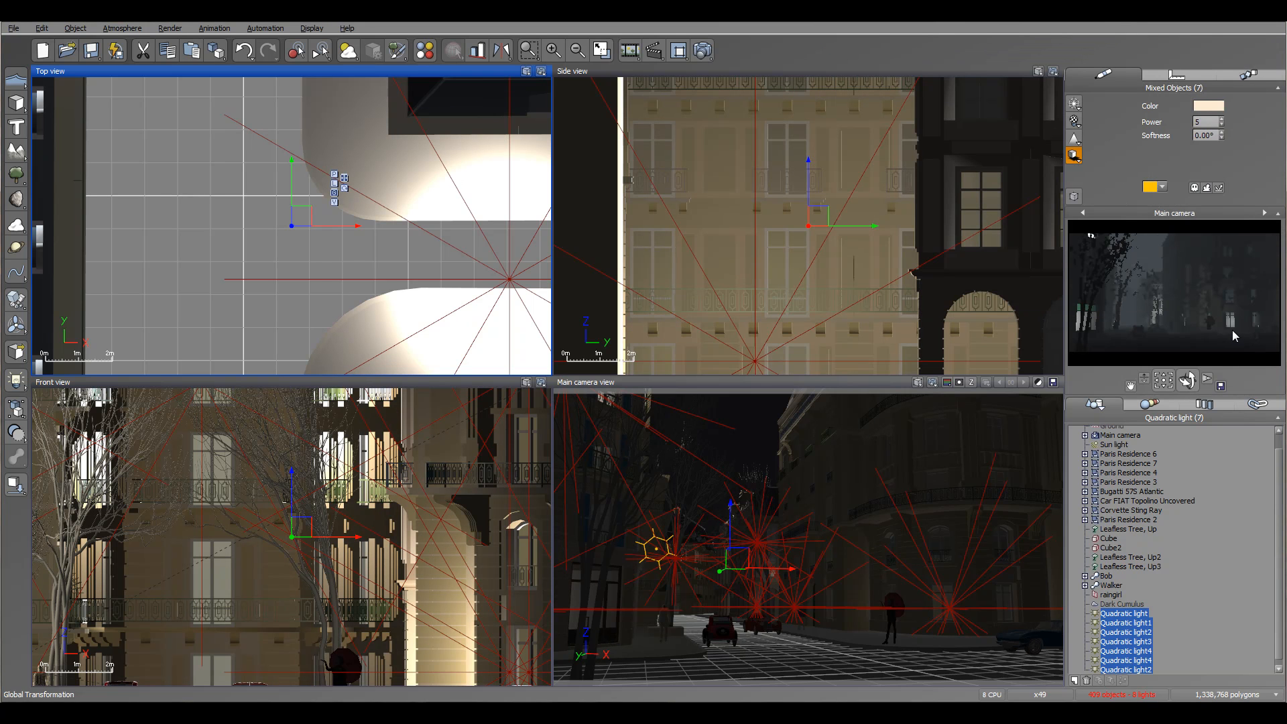
{"action": "right_click_drag", "start_coordinate": [523, 308], "coordinate": [443, 222]}
{"action": "scroll", "coordinate": [444, 222], "scroll_direction": "down", "scroll_amount": 5}
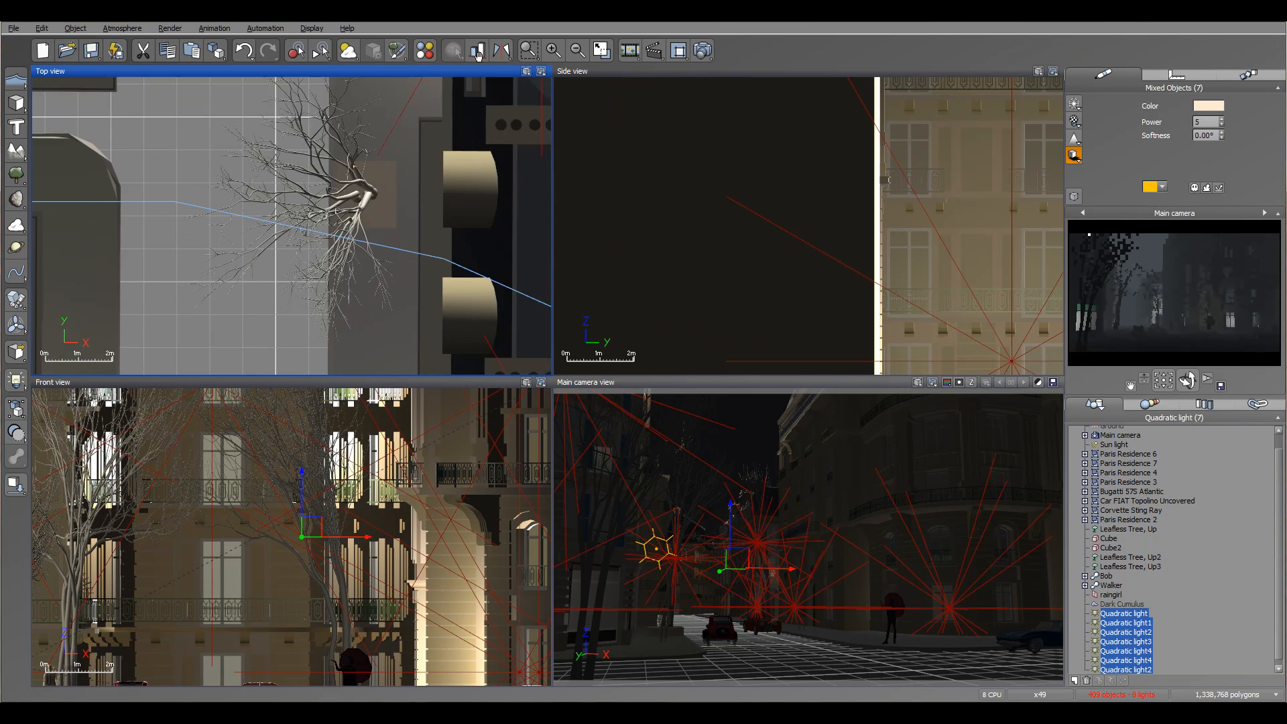
{"action": "scroll", "coordinate": [422, 234], "scroll_direction": "up", "scroll_amount": 3}
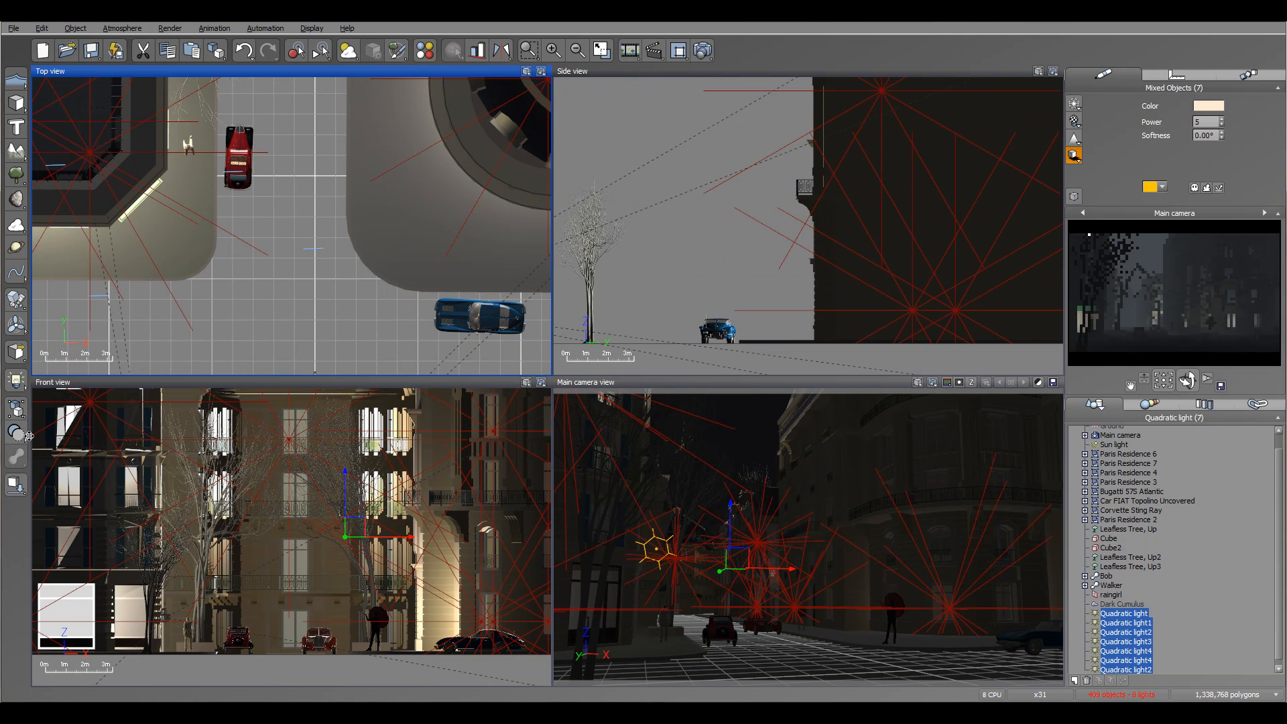
Add a quadratic spot light above the umbrella figure at the street corner, raised to balcony height and slanting down onto the pavement.
{"action": "left_click_drag", "start_coordinate": [16, 380], "coordinate": [100, 389]}
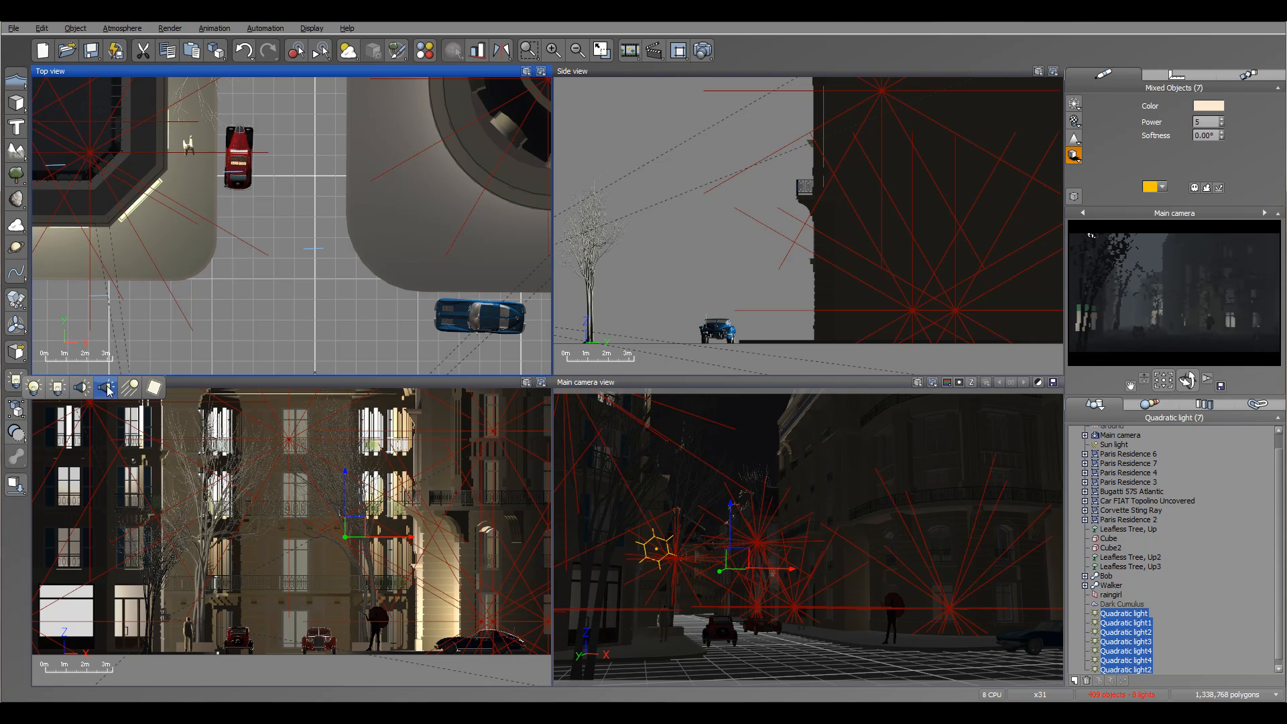
{"action": "left_click_drag", "start_coordinate": [303, 208], "coordinate": [414, 203]}
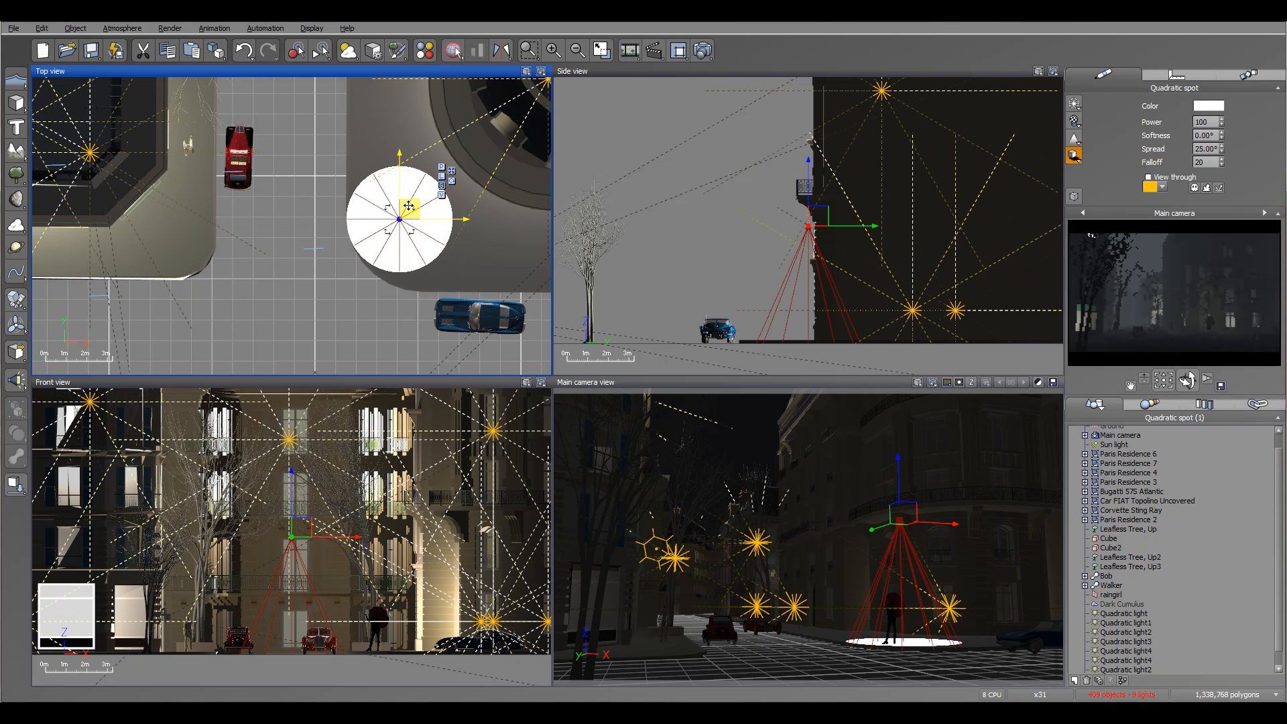
{"action": "left_click_drag", "start_coordinate": [824, 211], "coordinate": [849, 197]}
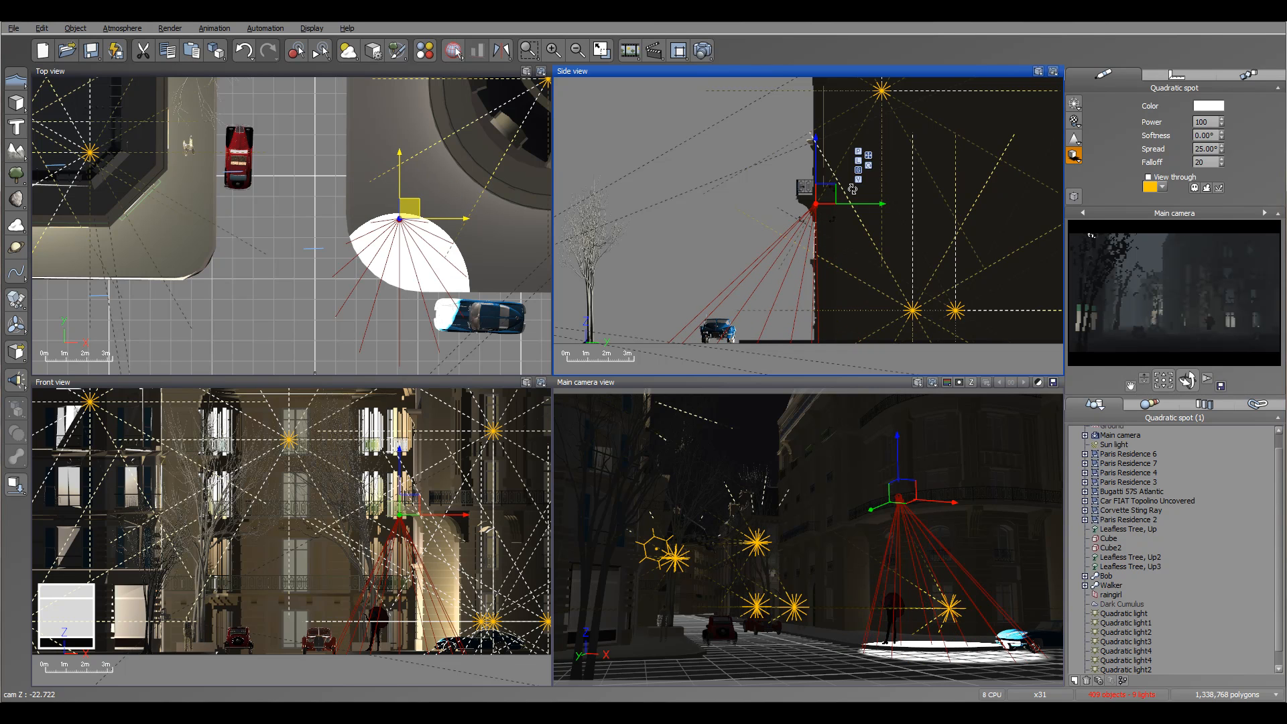
{"action": "left_click", "coordinate": [417, 216]}
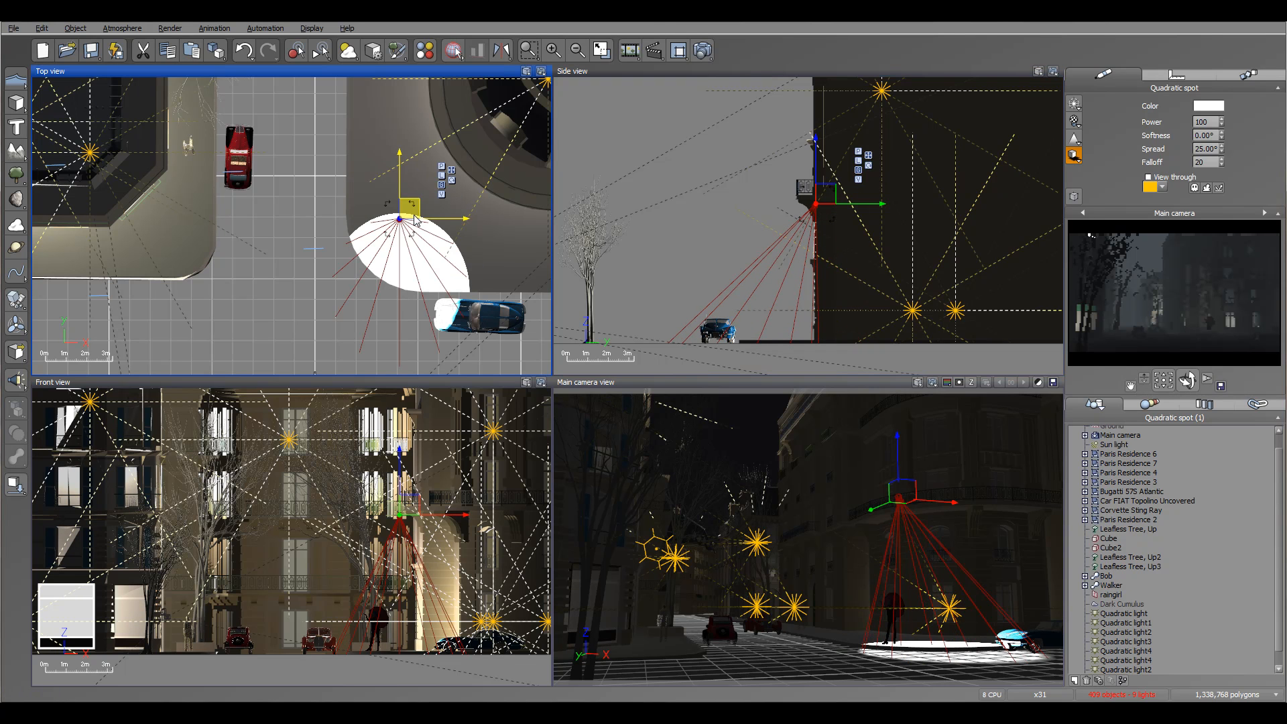
{"action": "left_click_drag", "start_coordinate": [425, 194], "coordinate": [452, 163]}
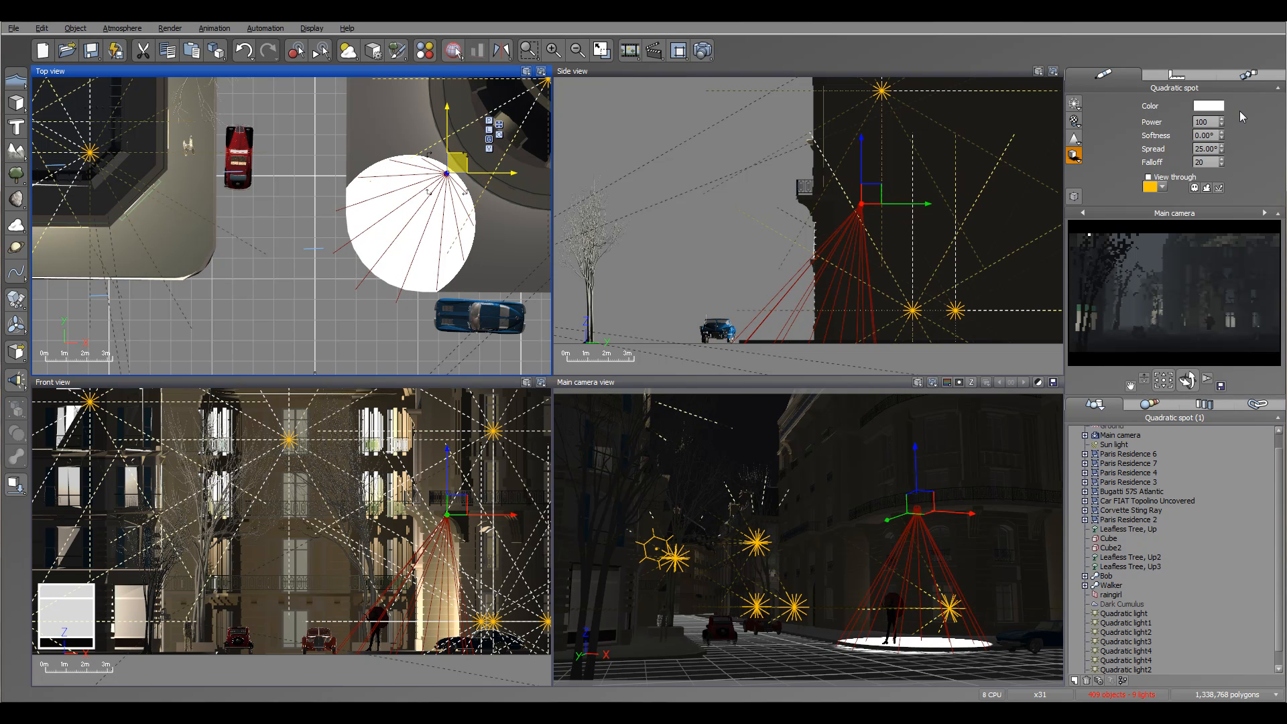
Set the spot's power to 20, softness to 6° and falloff to 95, and shift it slightly higher and farther back.
{"action": "mouse_move", "coordinate": [1223, 122]}
{"action": "left_mouse_down"}
{"action": "mouse_move", "coordinate": [1223, 193]}
{"action": "mouse_move", "coordinate": [1221, 131]}
{"action": "mouse_move", "coordinate": [1222, 162]}
{"action": "left_mouse_up"}
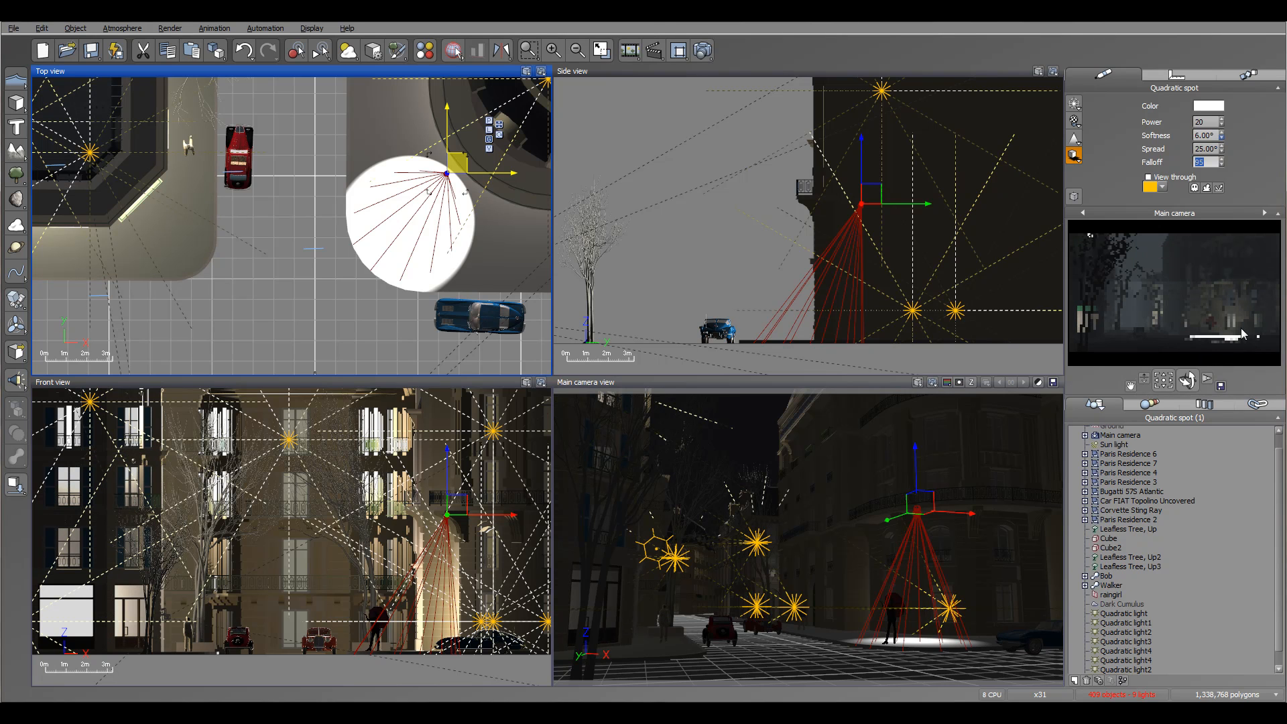
{"action": "left_click_drag", "start_coordinate": [458, 163], "coordinate": [453, 153]}
{"action": "mouse_move", "coordinate": [887, 195]}
{"action": "left_mouse_down"}
{"action": "mouse_move", "coordinate": [890, 166]}
{"action": "mouse_move", "coordinate": [891, 187]}
{"action": "left_mouse_up"}
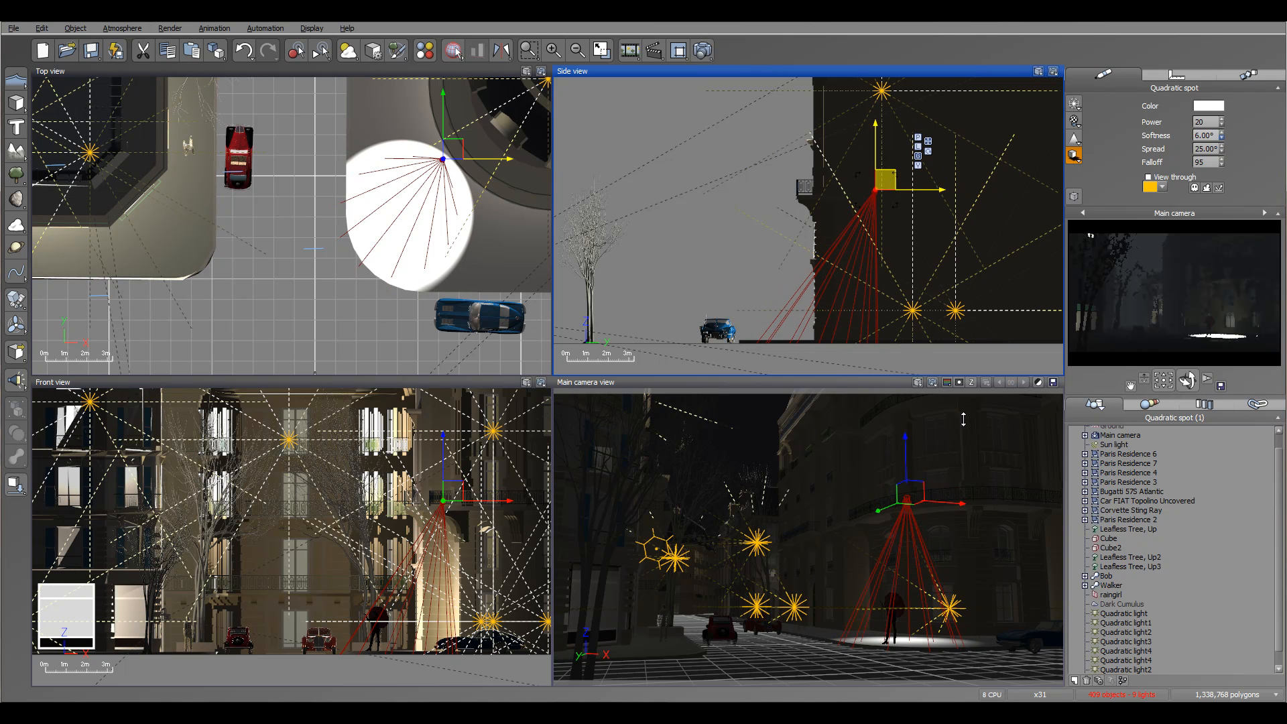
Lower the power of the spot above the umbrella figure to 10 and finally to 5.
{"action": "double_click", "coordinate": [1210, 123]}
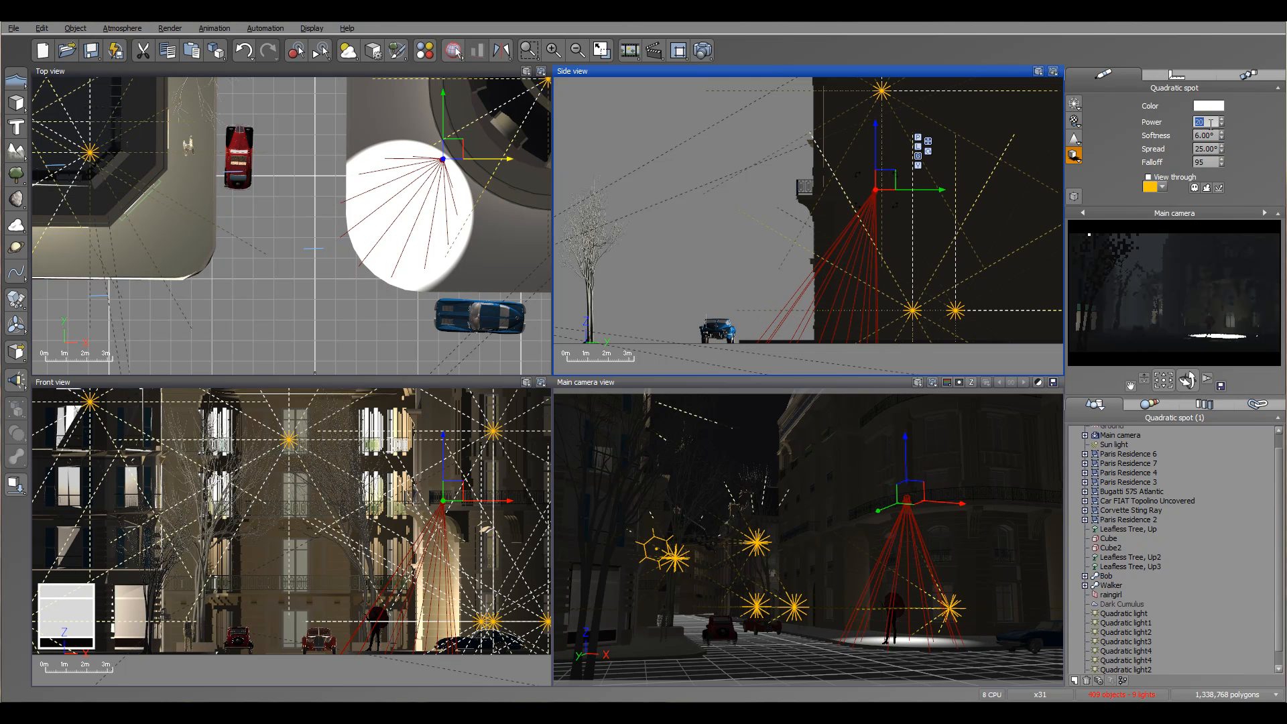
{"action": "type", "text": "10"}
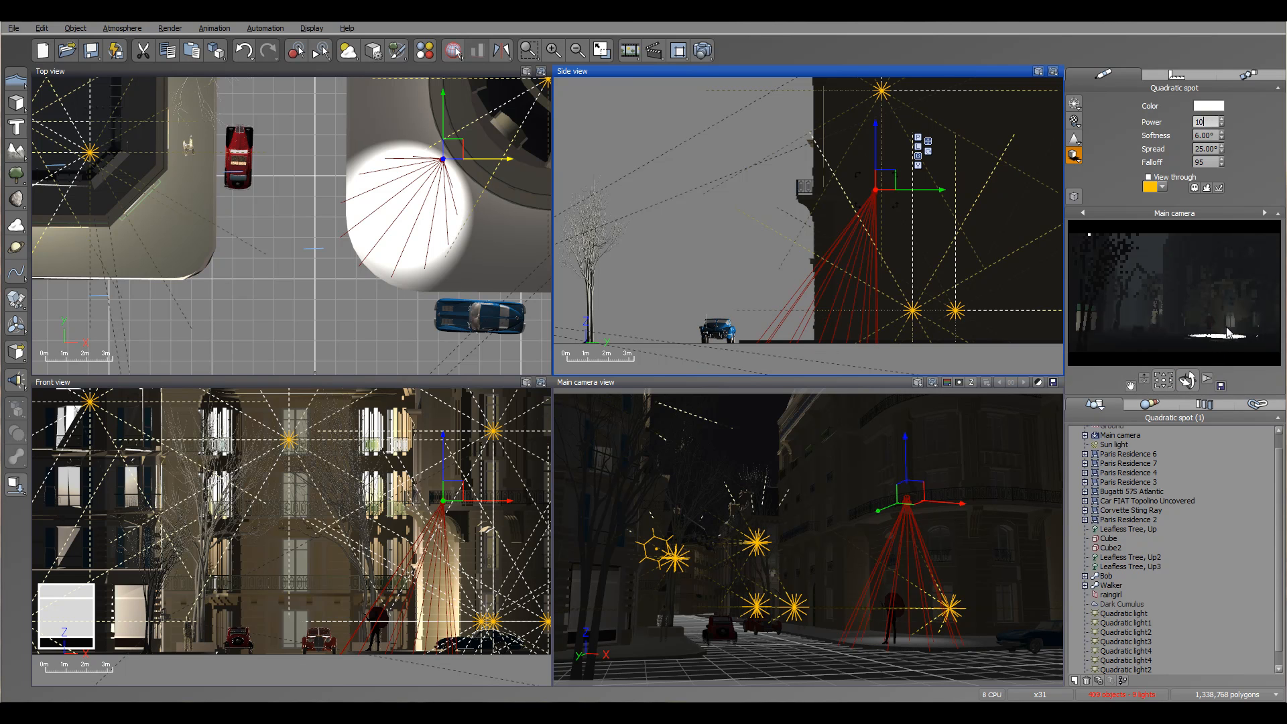
{"action": "left_click", "coordinate": [1218, 342]}
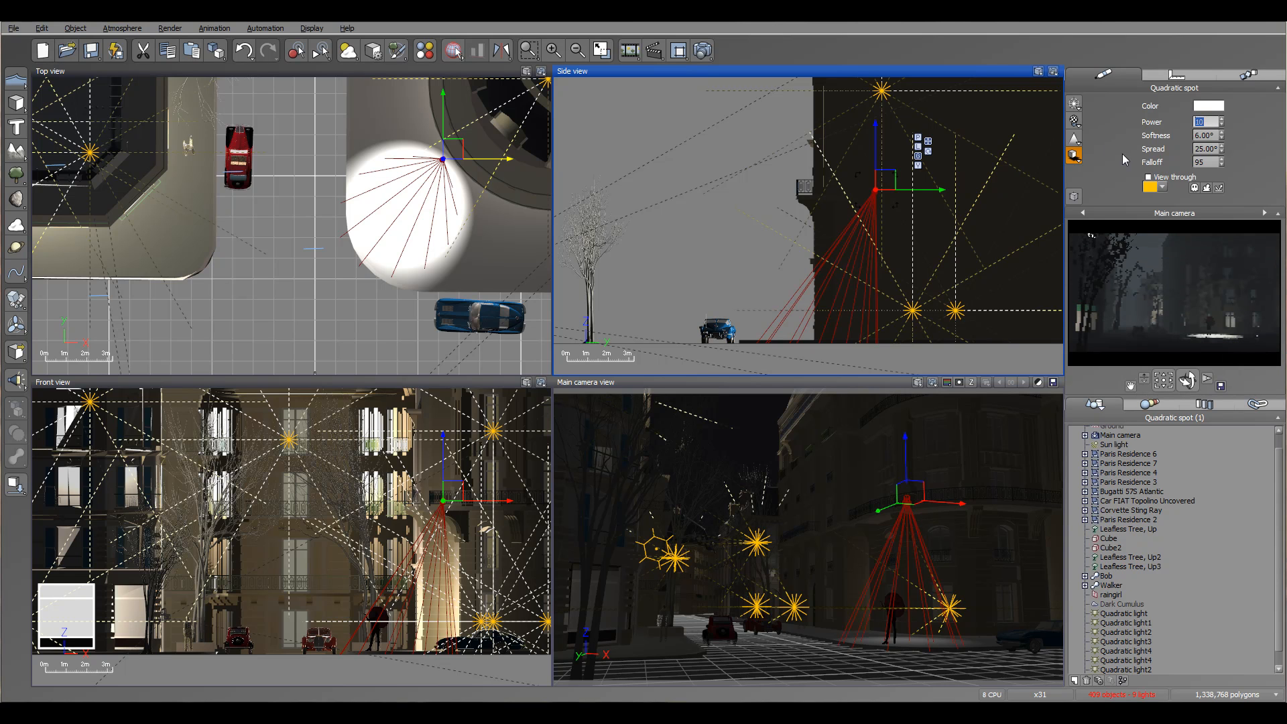
{"action": "type", "text": "5"}
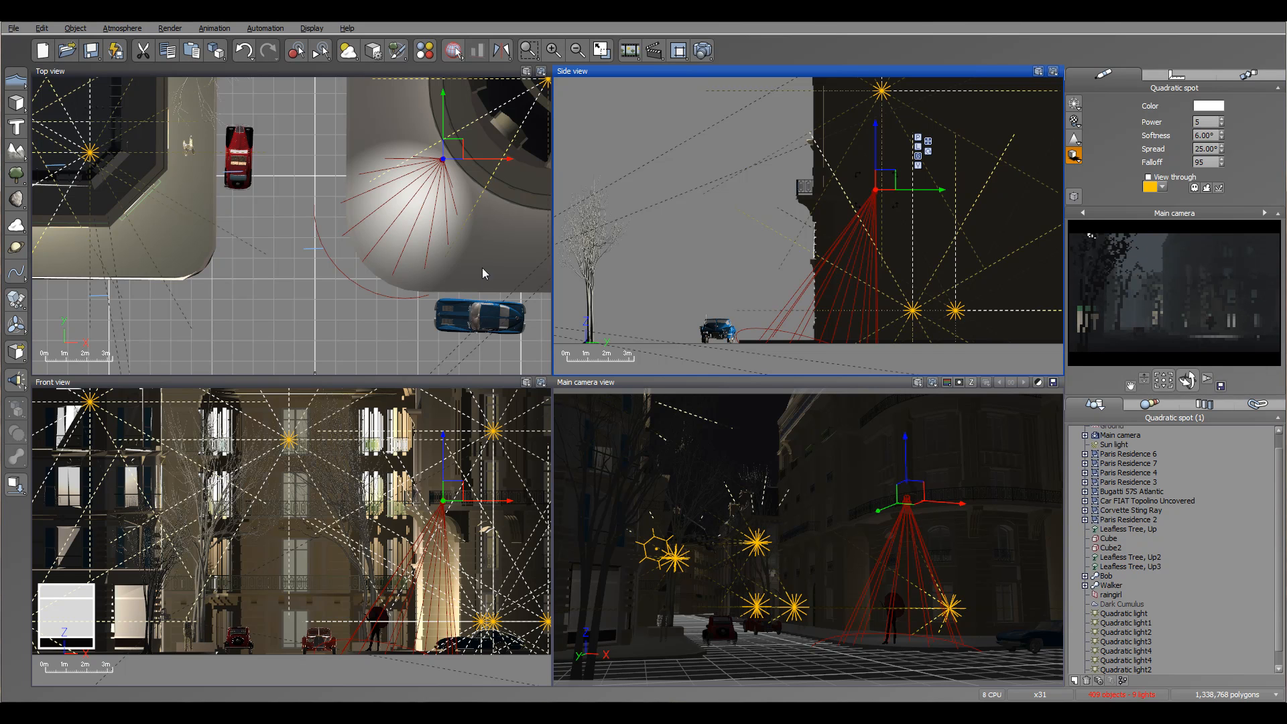
Copy the spot to the opposite side of the street and place the copy along the building front, farther down the street.
{"action": "right_click_drag", "start_coordinate": [320, 134], "coordinate": [355, 282]}
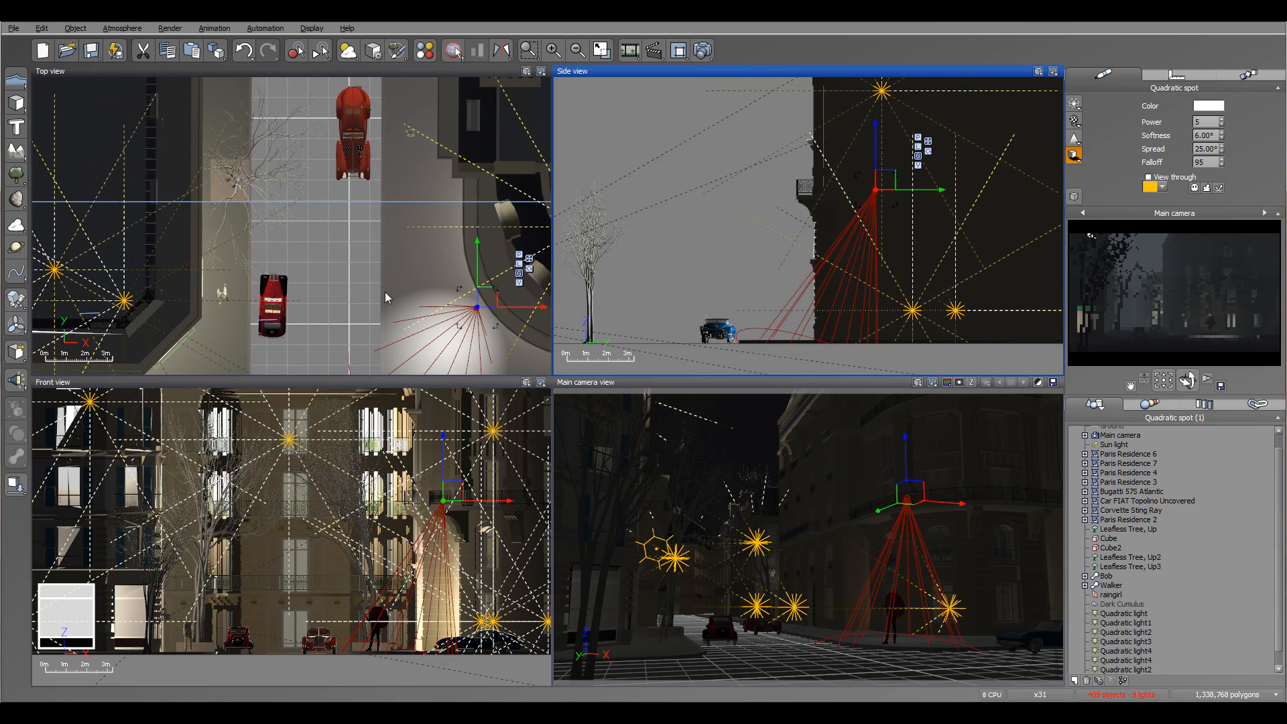
{"action": "left_click_drag", "start_coordinate": [491, 299], "coordinate": [269, 190], "text": "alt"}
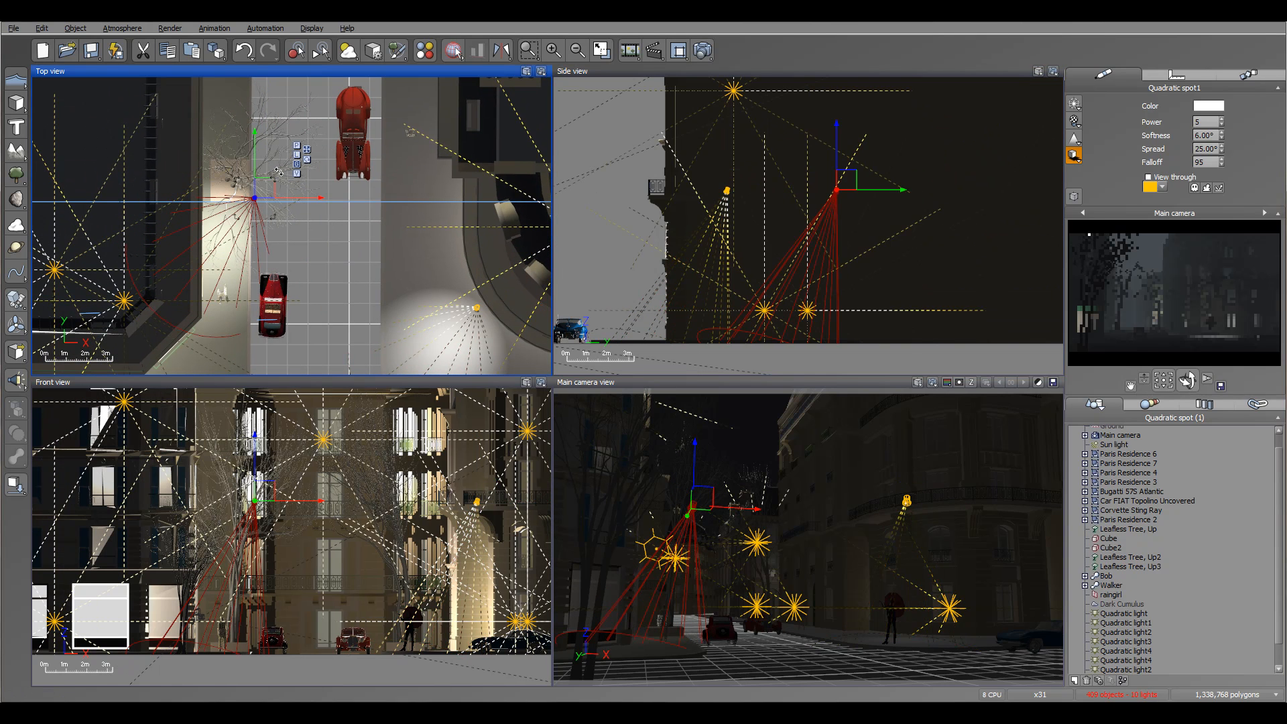
{"action": "left_click_drag", "start_coordinate": [278, 172], "coordinate": [185, 39]}
{"action": "right_click_drag", "start_coordinate": [191, 134], "coordinate": [201, 295]}
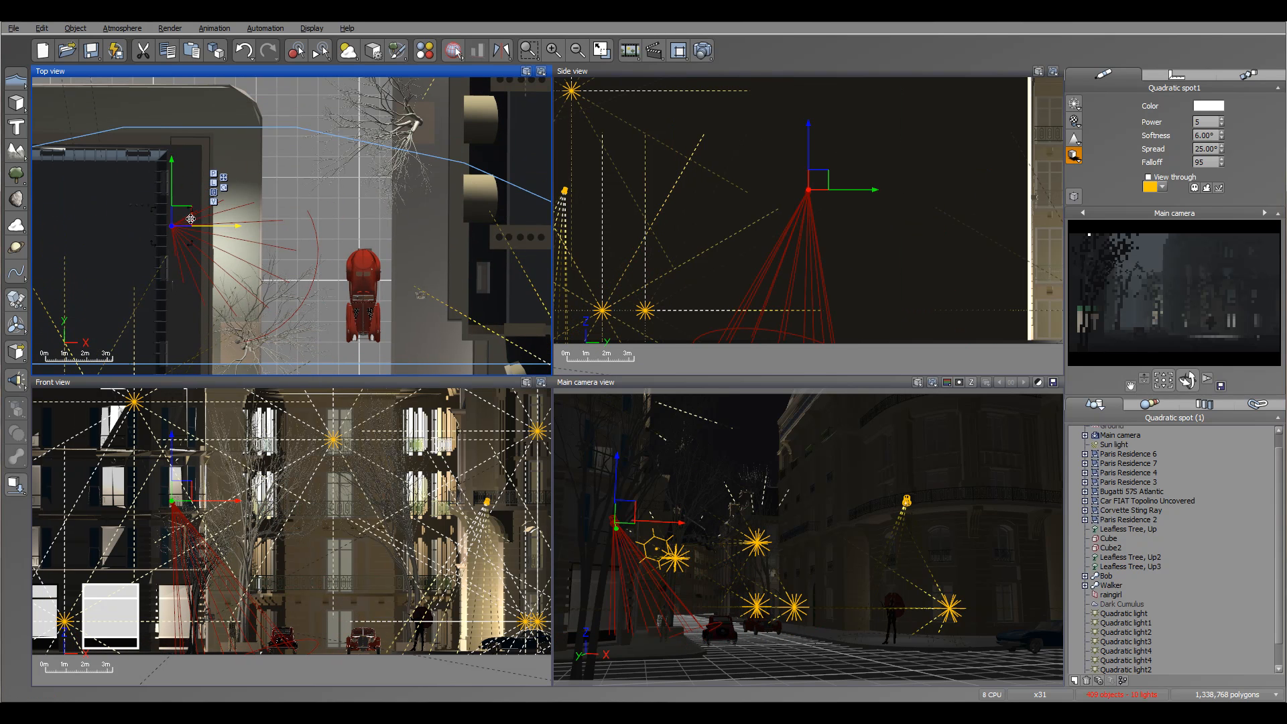
{"action": "left_click_drag", "start_coordinate": [208, 251], "coordinate": [232, 275]}
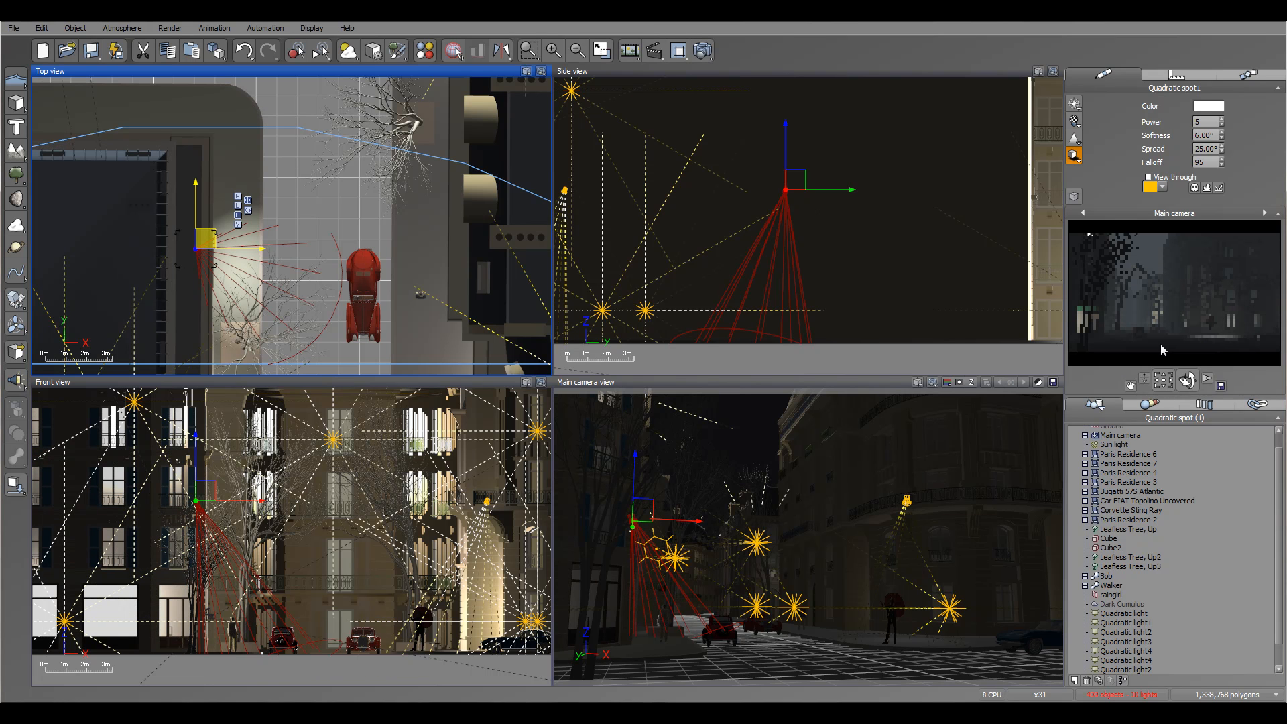
Move the copied spot back toward the camera, over the pavement edge beside the tree and building front, and save the scene.
{"action": "right_click_drag", "start_coordinate": [244, 250], "coordinate": [305, 153]}
{"action": "left_click_drag", "start_coordinate": [305, 157], "coordinate": [315, 276]}
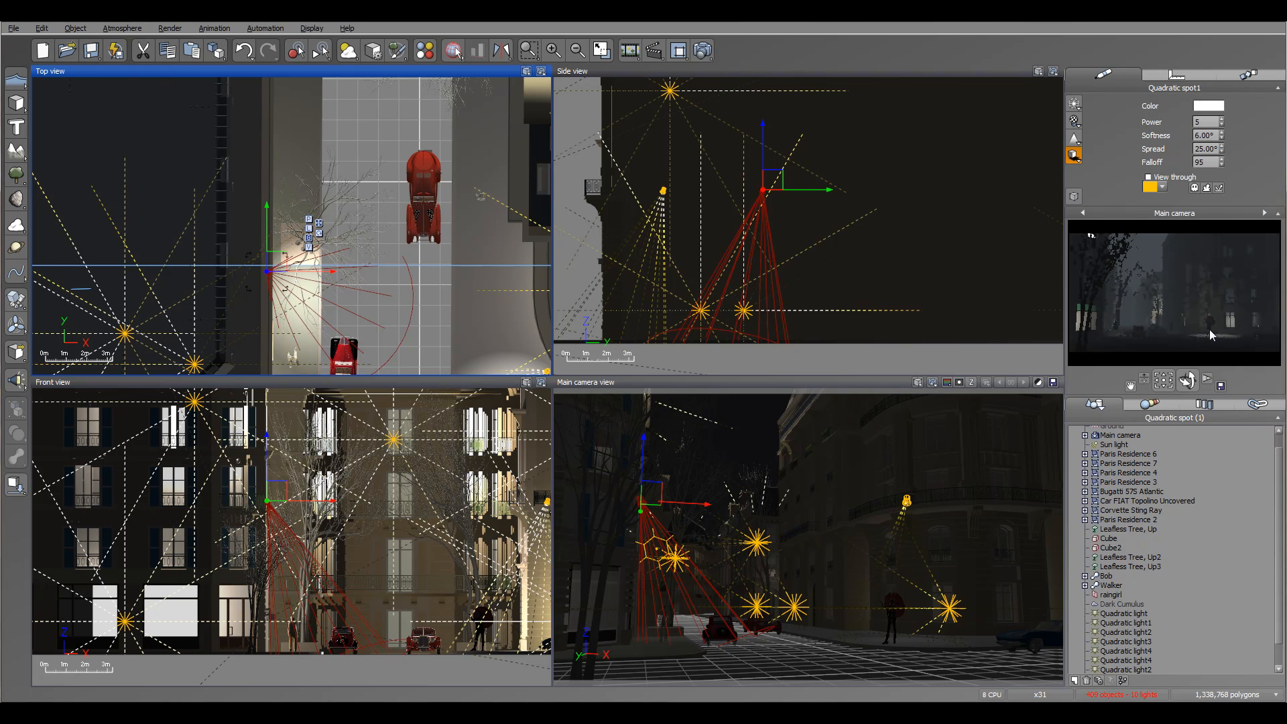
{"action": "right_click_drag", "start_coordinate": [459, 303], "coordinate": [323, 187]}
{"action": "left_click", "coordinate": [93, 52]}
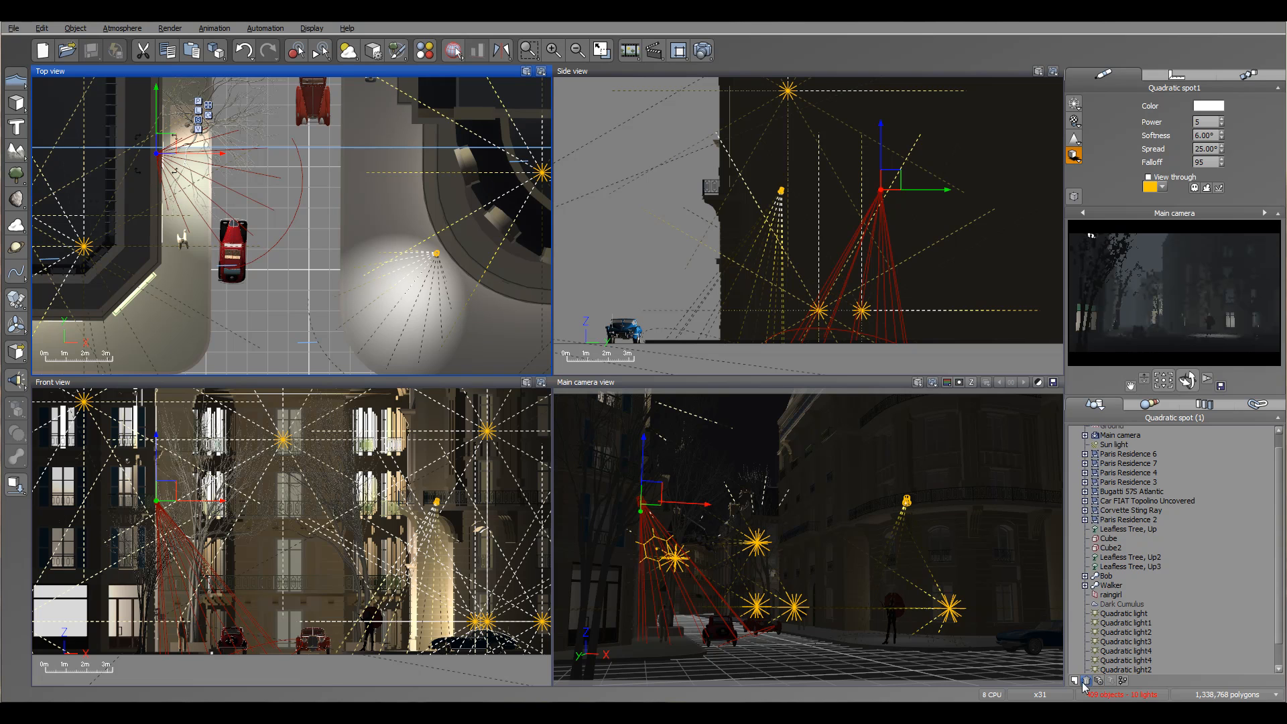
Add a new layer and name it Lights.
{"action": "scroll", "coordinate": [1276, 588], "scroll_direction": "down", "scroll_amount": 3}
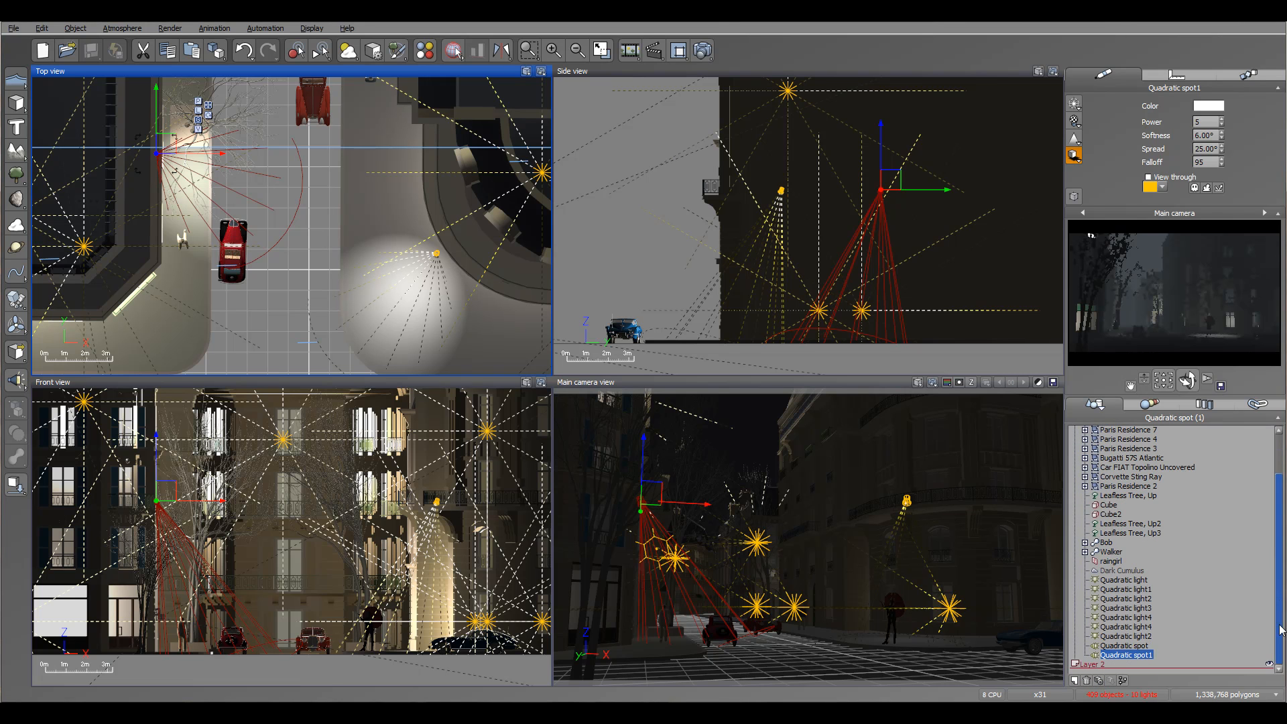
{"action": "double_click", "coordinate": [1102, 665]}
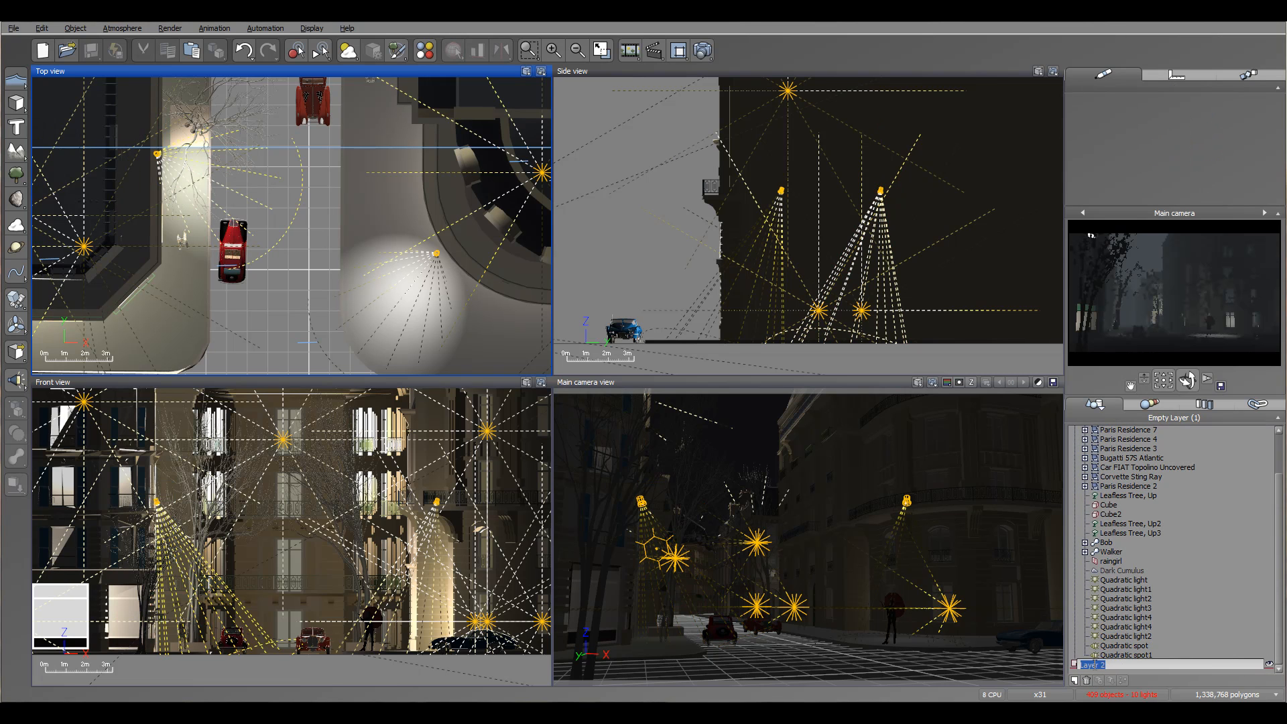
{"action": "type", "text": "L"}
{"action": "key", "text": "Return"}
Move all seven quadratic lights and both quadratic spots into the Lights layer.
{"action": "left_click", "coordinate": [1126, 580]}
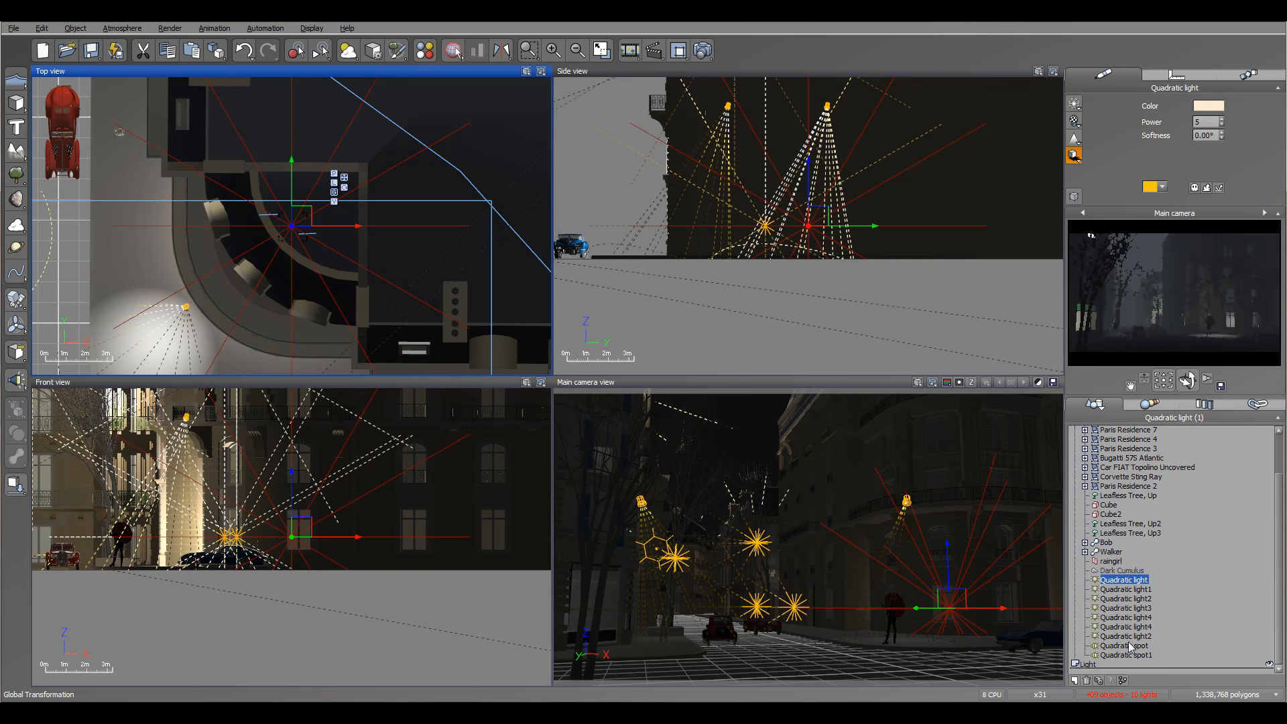
{"action": "left_click", "coordinate": [1130, 654], "text": "shift"}
{"action": "left_click_drag", "start_coordinate": [1128, 586], "coordinate": [1130, 664]}
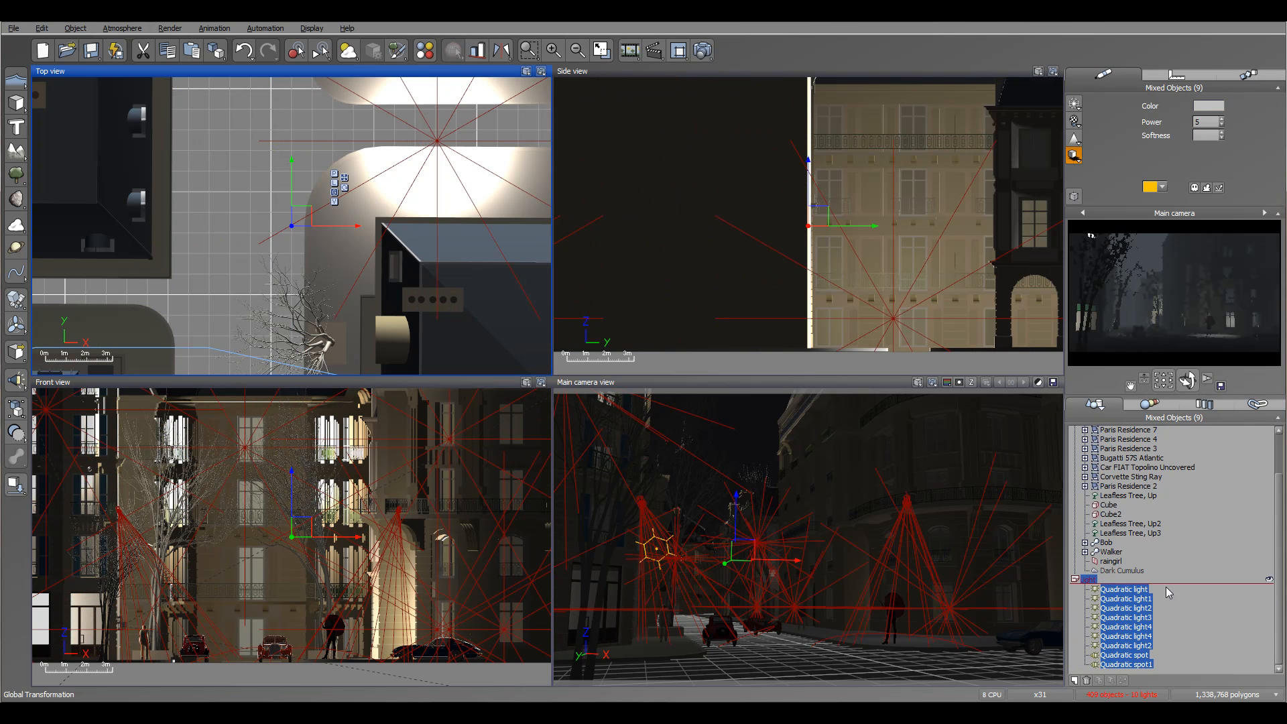
Hide the Lights layer and collapse its contents.
{"action": "left_click", "coordinate": [1270, 581]}
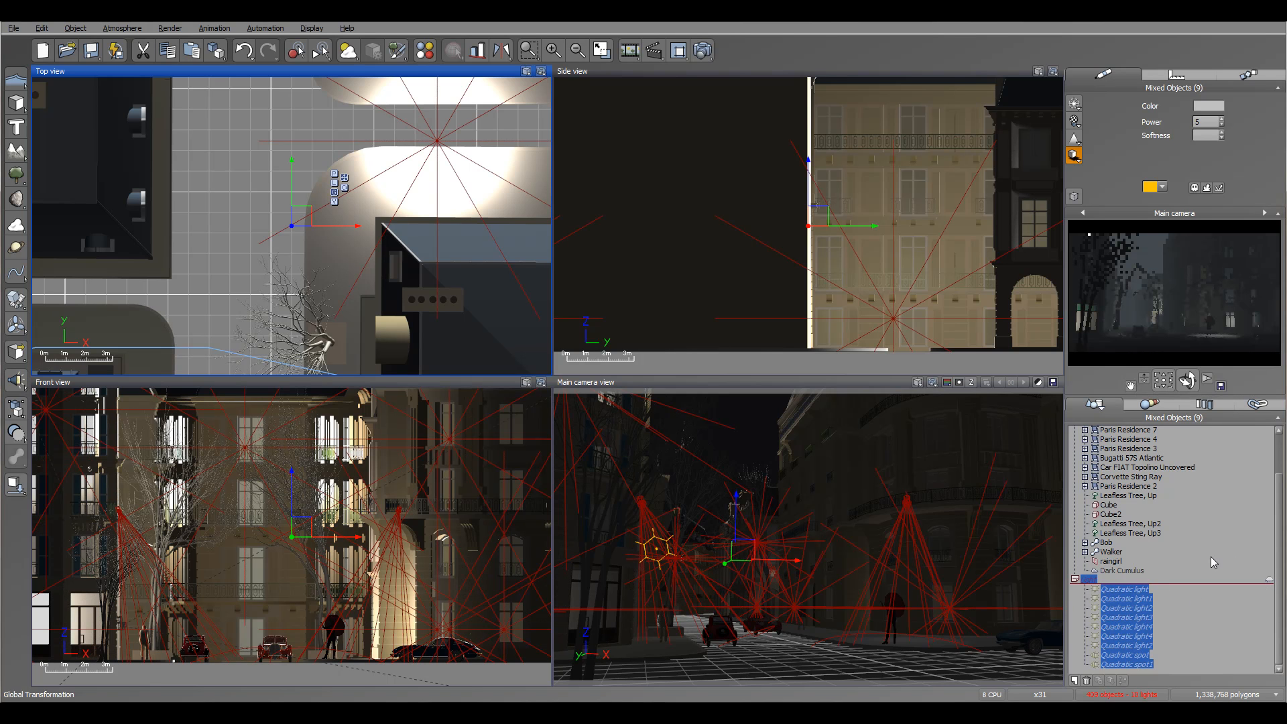
{"action": "left_click", "coordinate": [1075, 579]}
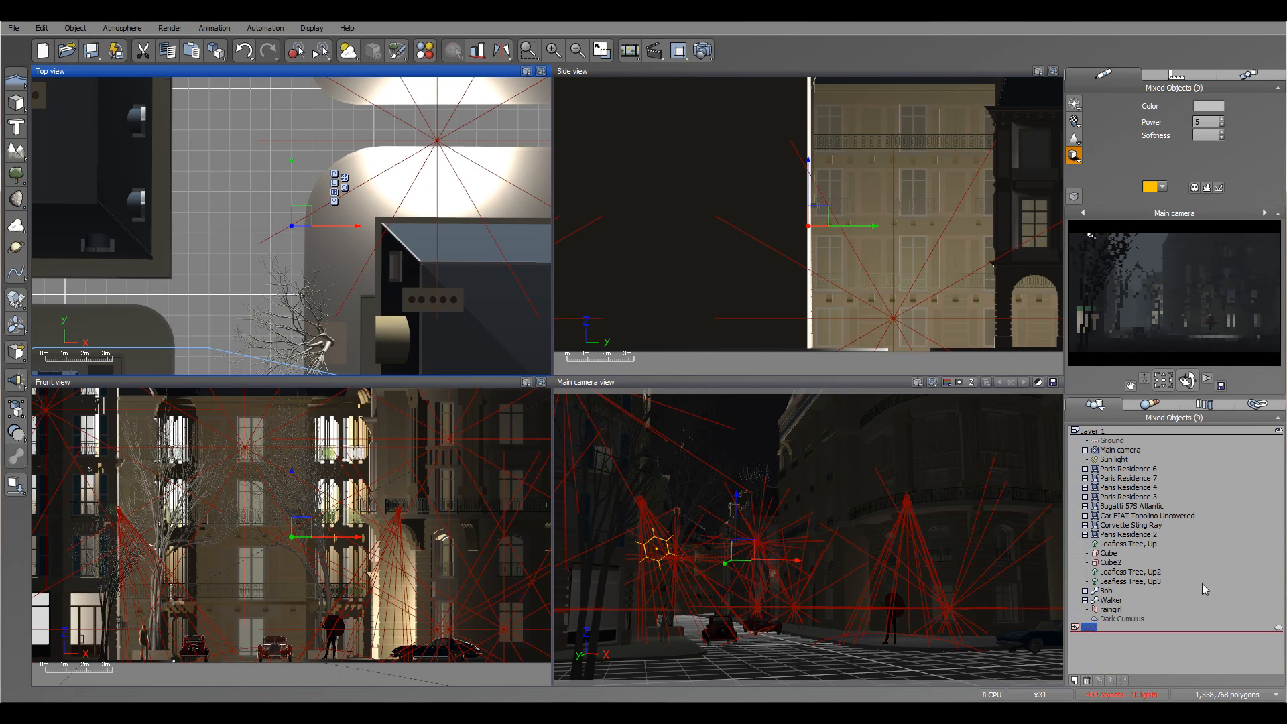
{"action": "left_click", "coordinate": [1219, 563]}
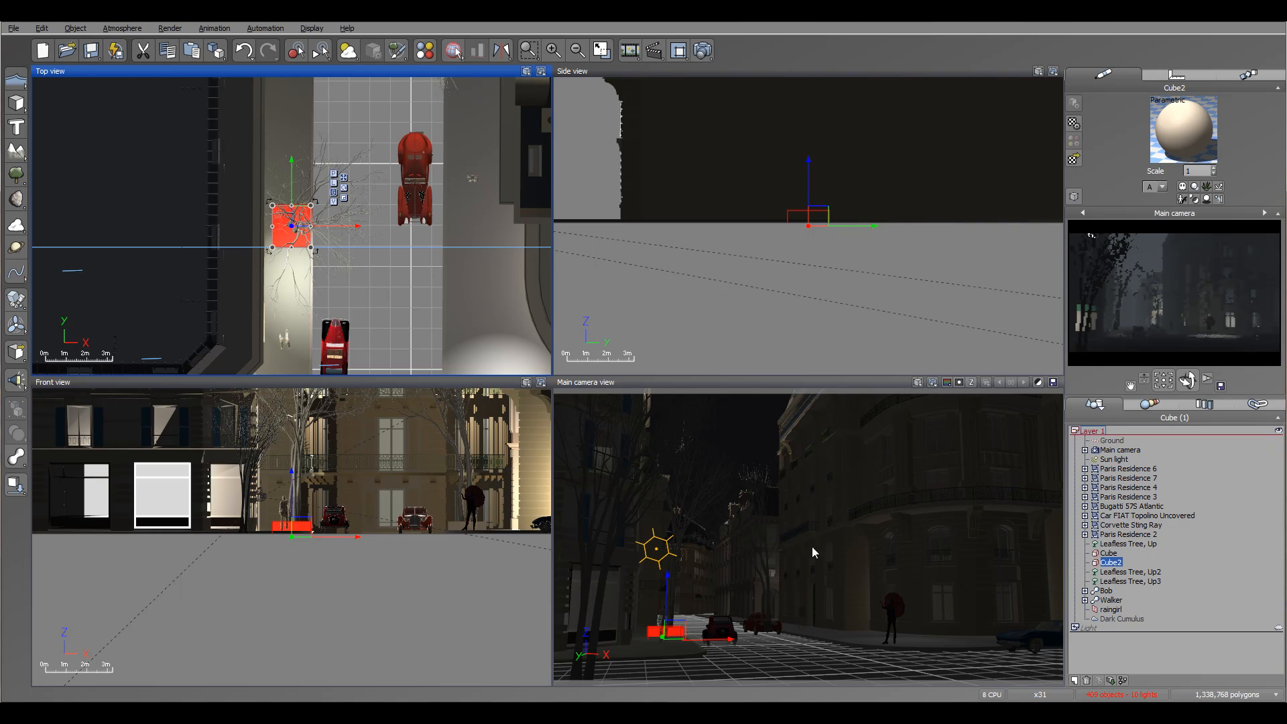
Add another layer and name it Buildings.
{"action": "left_click", "coordinate": [1074, 681]}
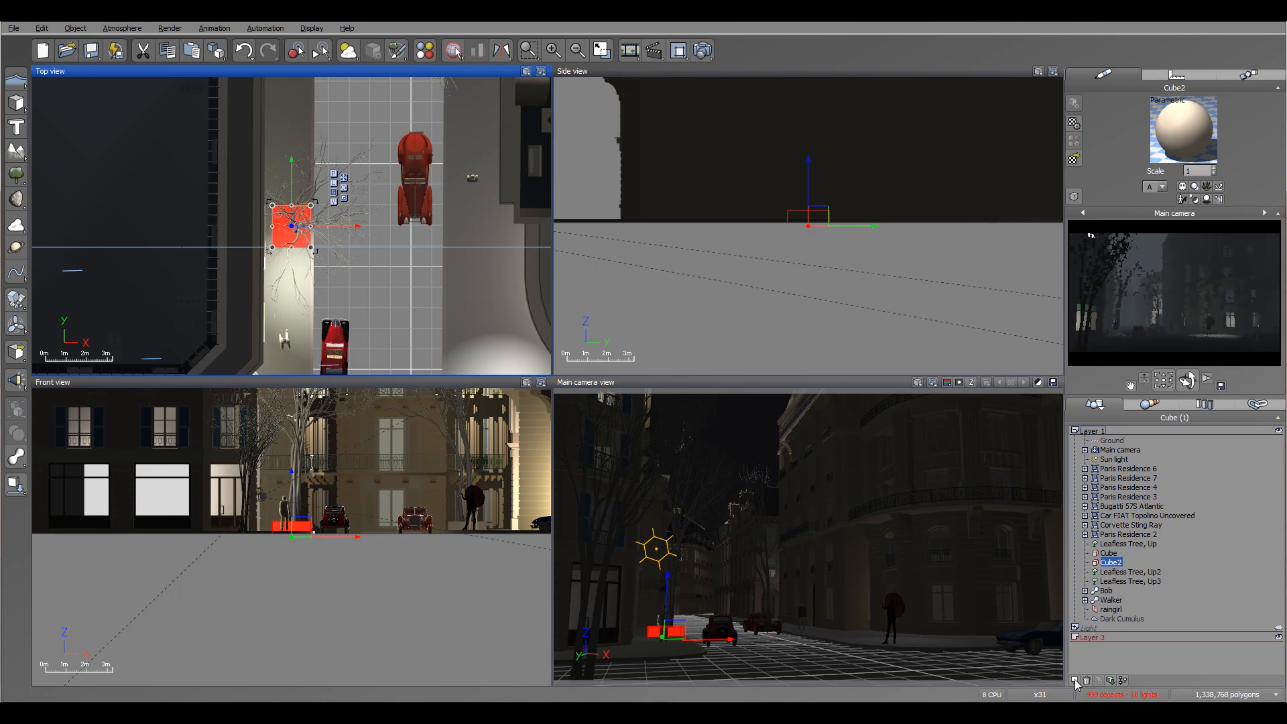
{"action": "double_click", "coordinate": [1098, 640]}
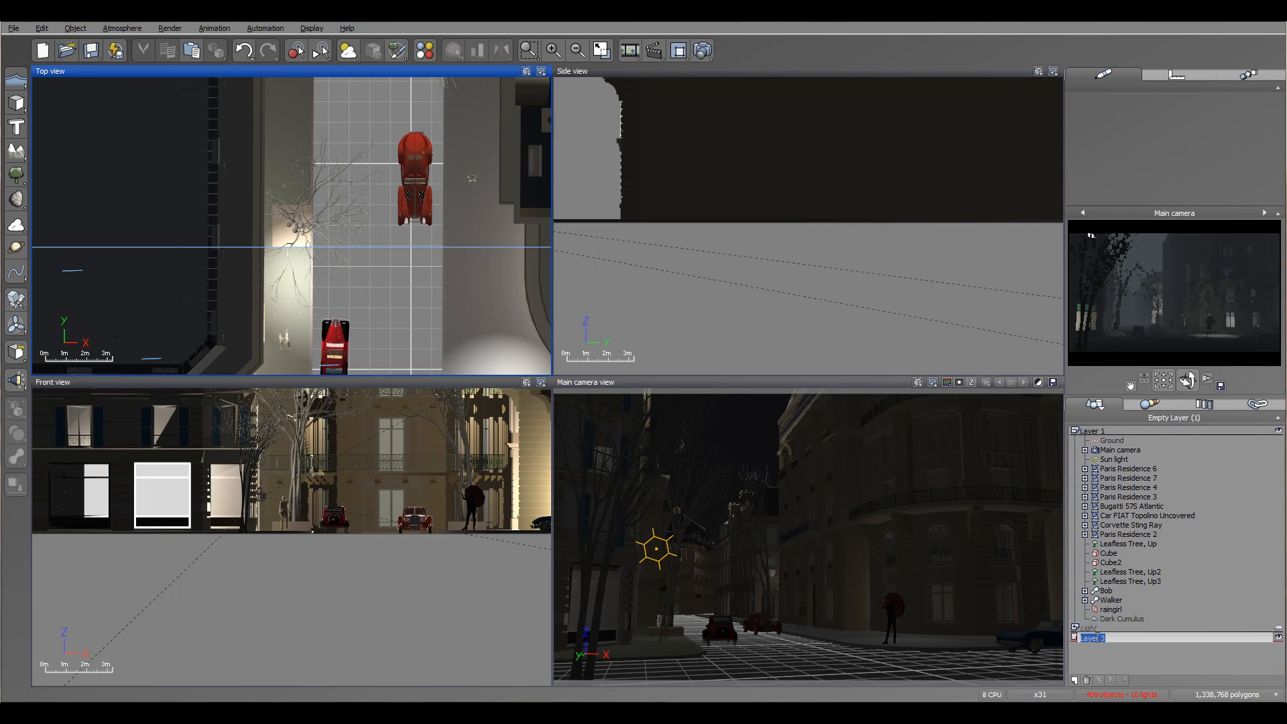
{"action": "type", "text": "Building"}
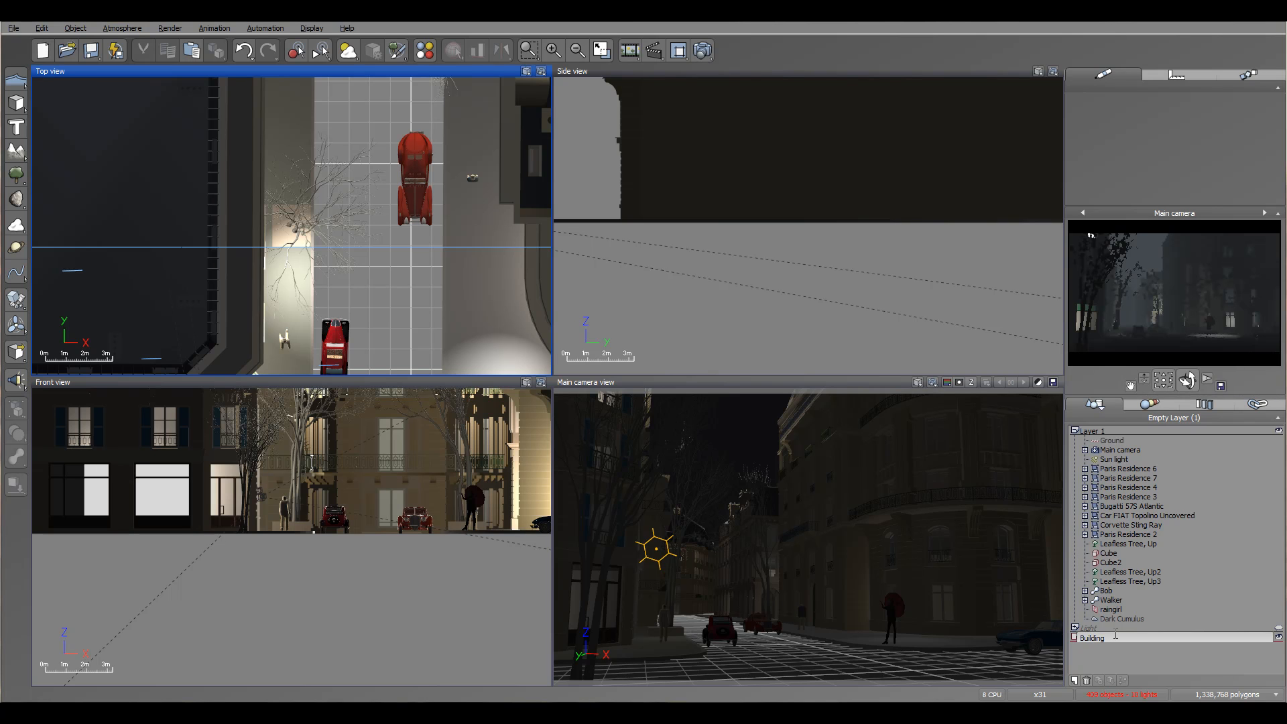
Move Paris Residence 6, 7, 4 and 3 into the Buildings layer and collapse that layer.
{"action": "left_click", "coordinate": [1114, 469]}
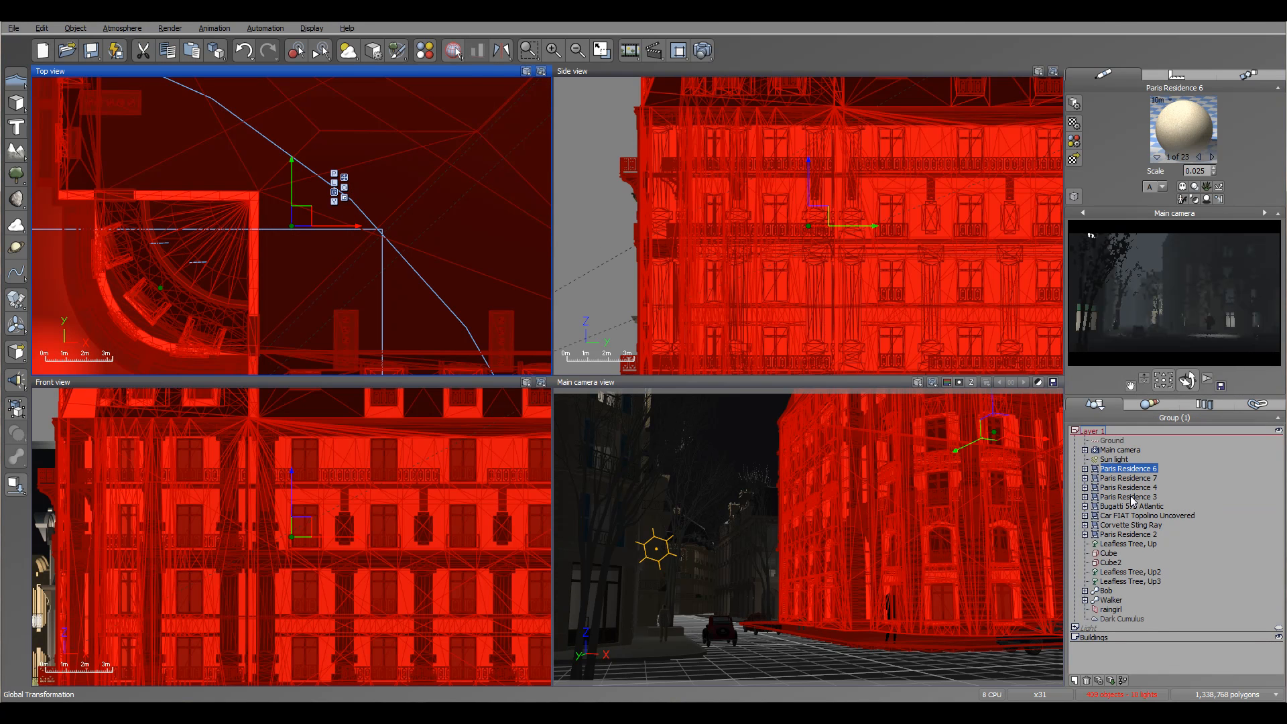
{"action": "left_click", "coordinate": [1133, 497], "text": "shift"}
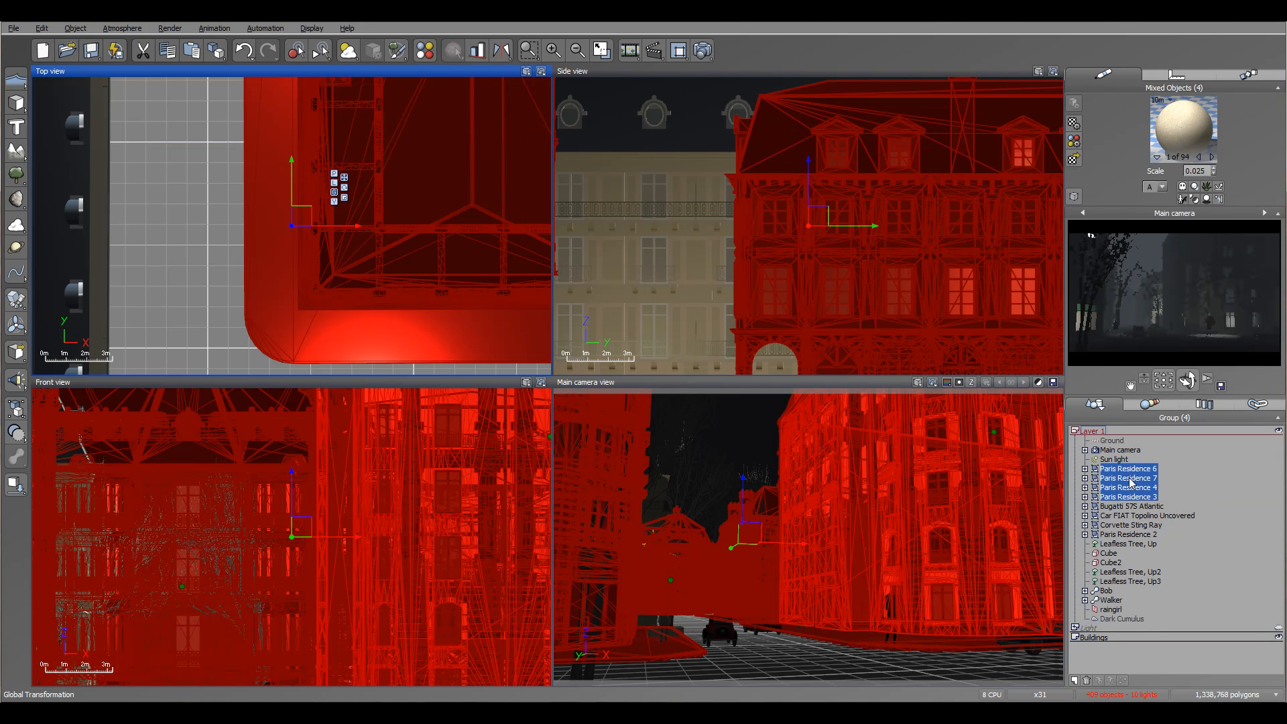
{"action": "left_click_drag", "start_coordinate": [1132, 500], "coordinate": [1126, 638]}
{"action": "left_click", "coordinate": [1075, 600]}
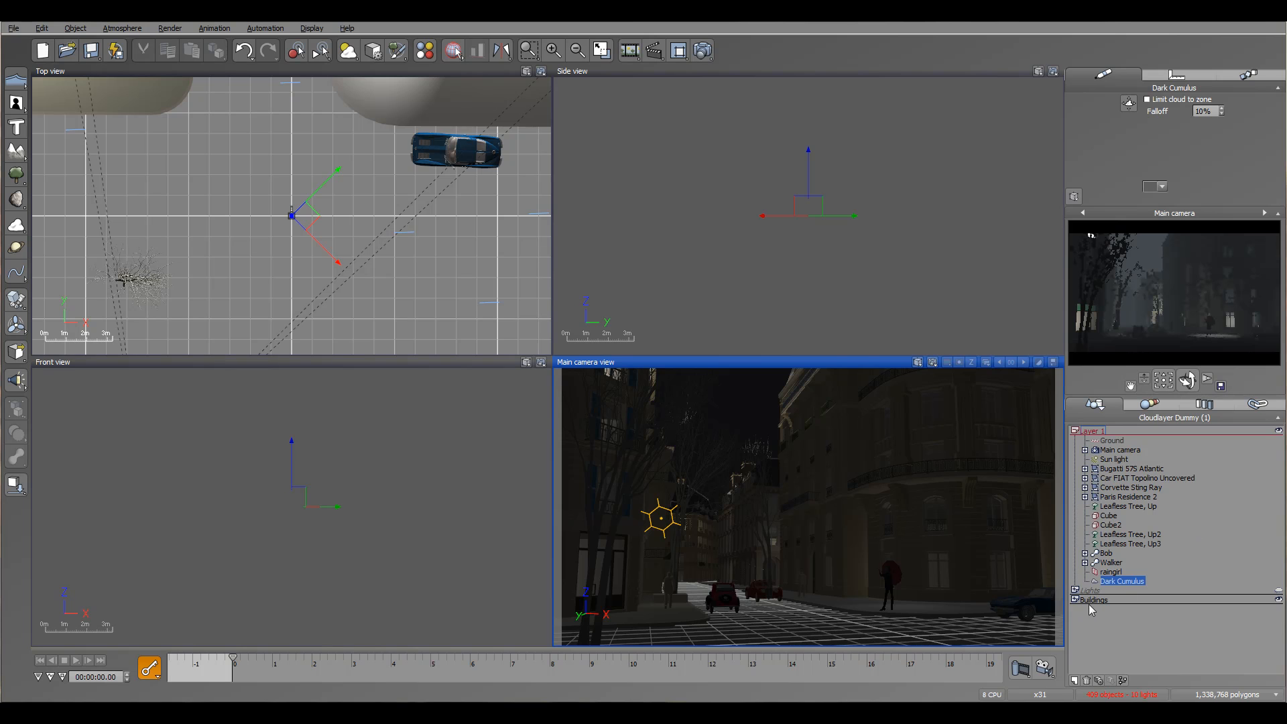
Add a further layer and name it OtherStuff.
{"action": "left_click", "coordinate": [1074, 680]}
{"action": "left_click", "coordinate": [1106, 611]}
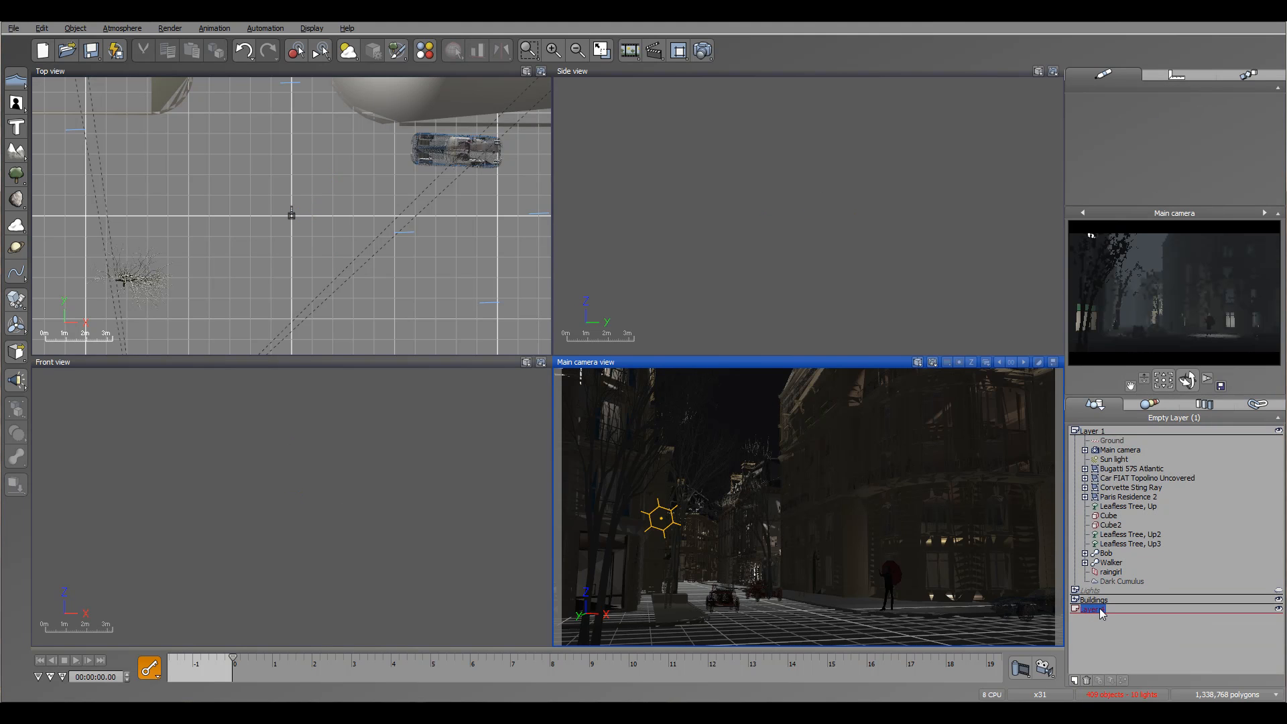
{"action": "left_click", "coordinate": [1107, 611]}
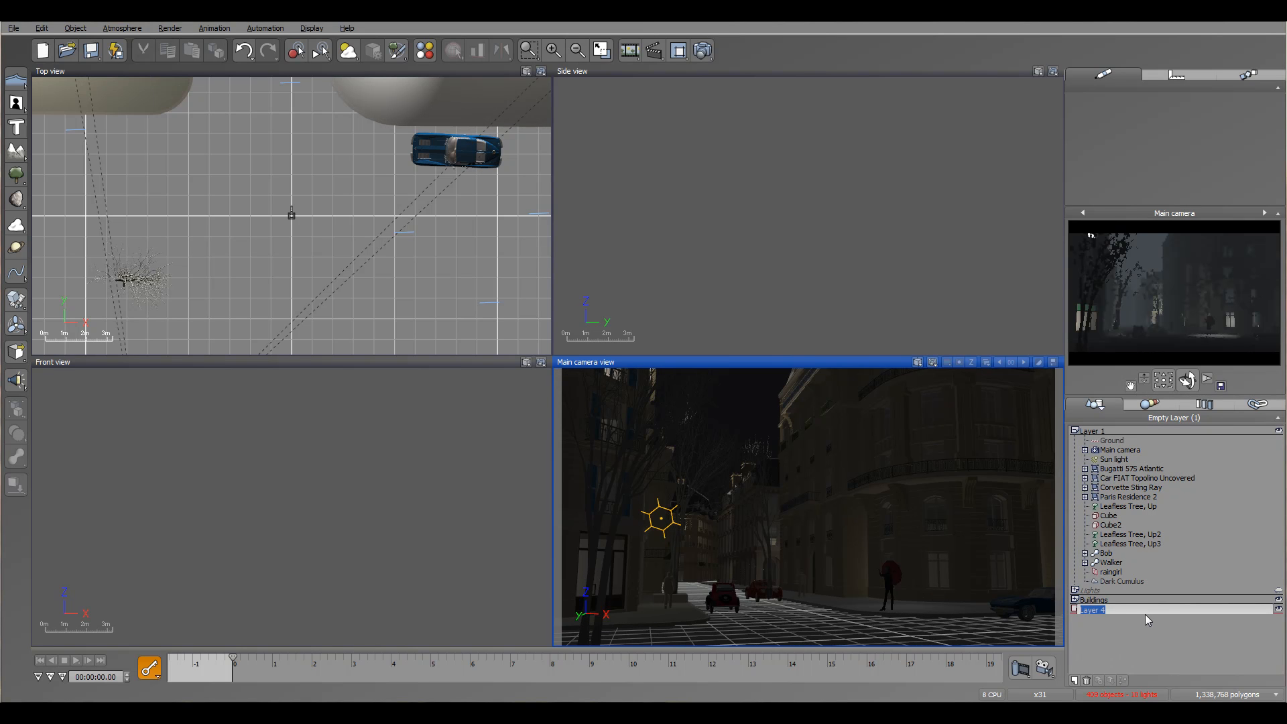
{"action": "type", "text": "OtherStuff"}
{"action": "key", "text": "Return"}
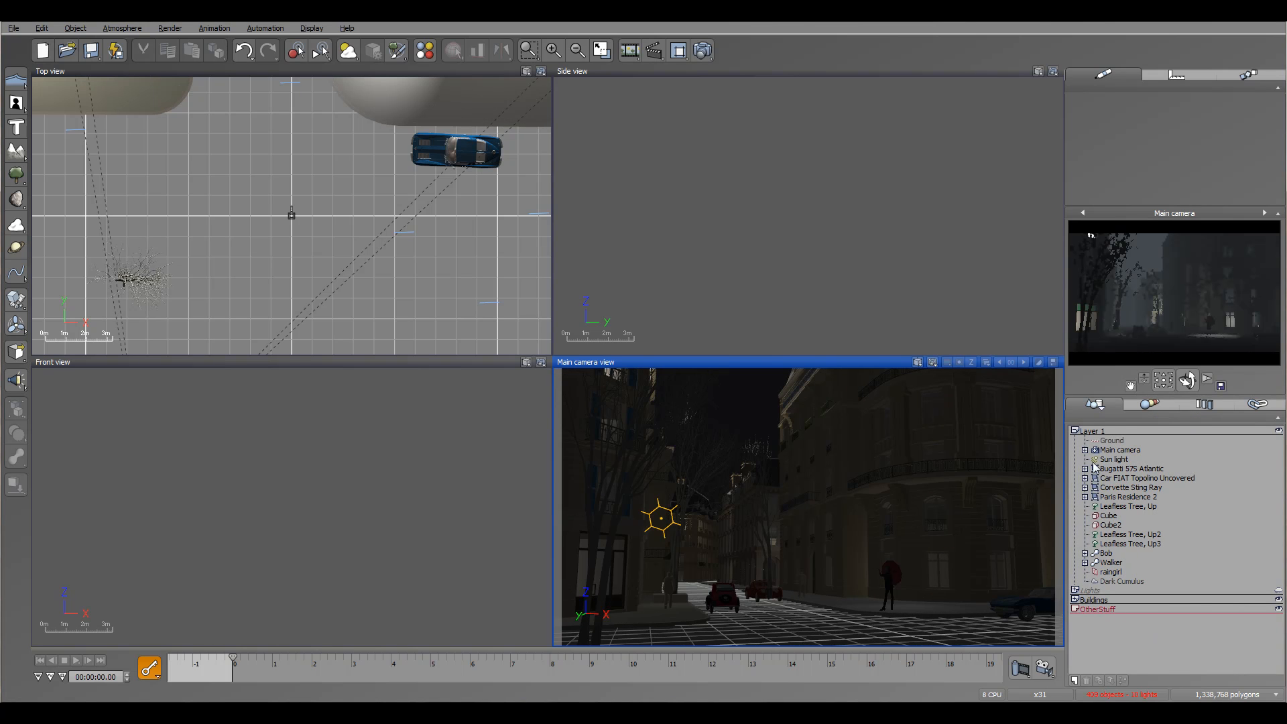
Move the three cars, Paris Residence 2, the leafless trees, both cubes, Bob, Walker and raingirl into the OtherStuff layer and collapse it.
{"action": "left_click", "coordinate": [1107, 470]}
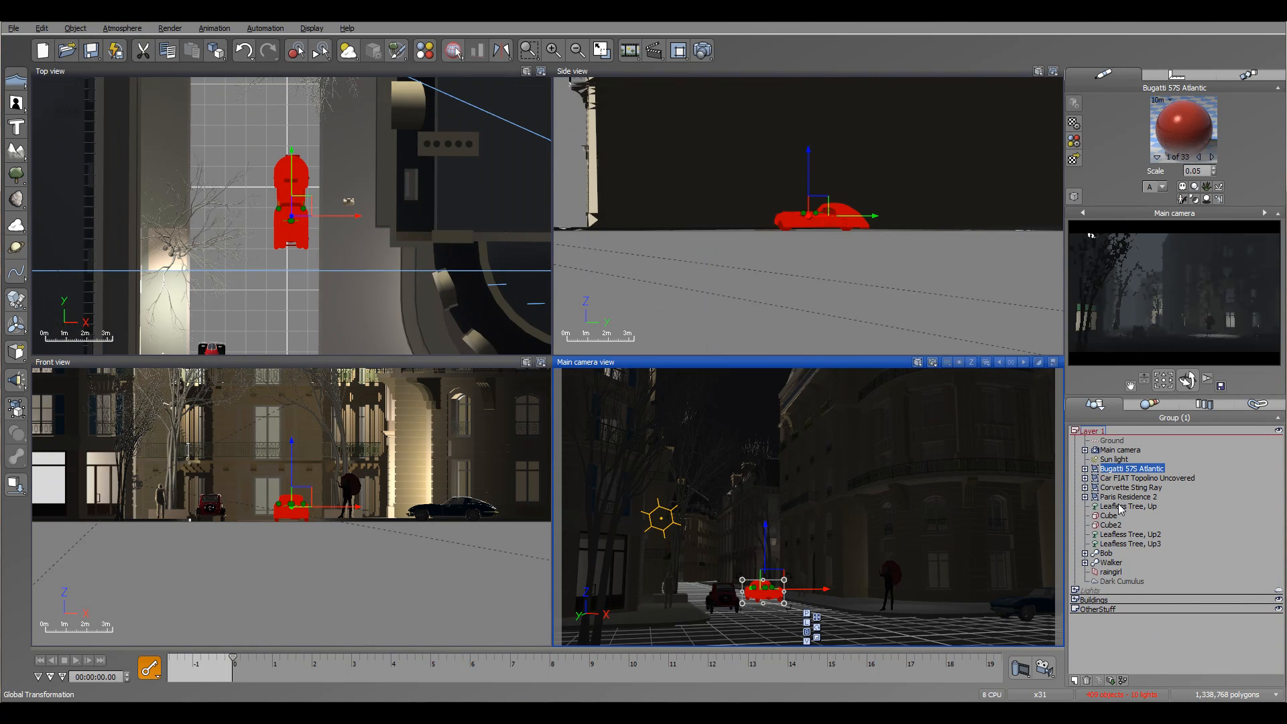
{"action": "left_click", "coordinate": [1115, 572], "text": "shift"}
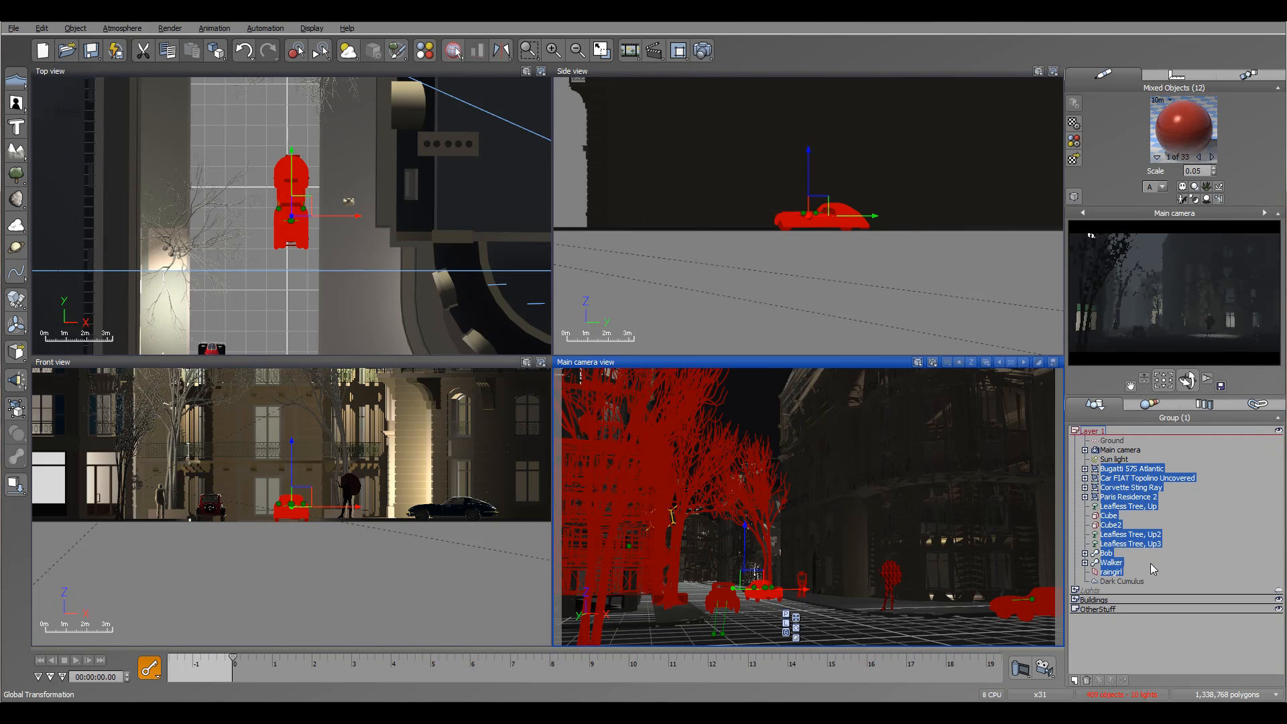
{"action": "left_click_drag", "start_coordinate": [1114, 574], "coordinate": [1106, 609]}
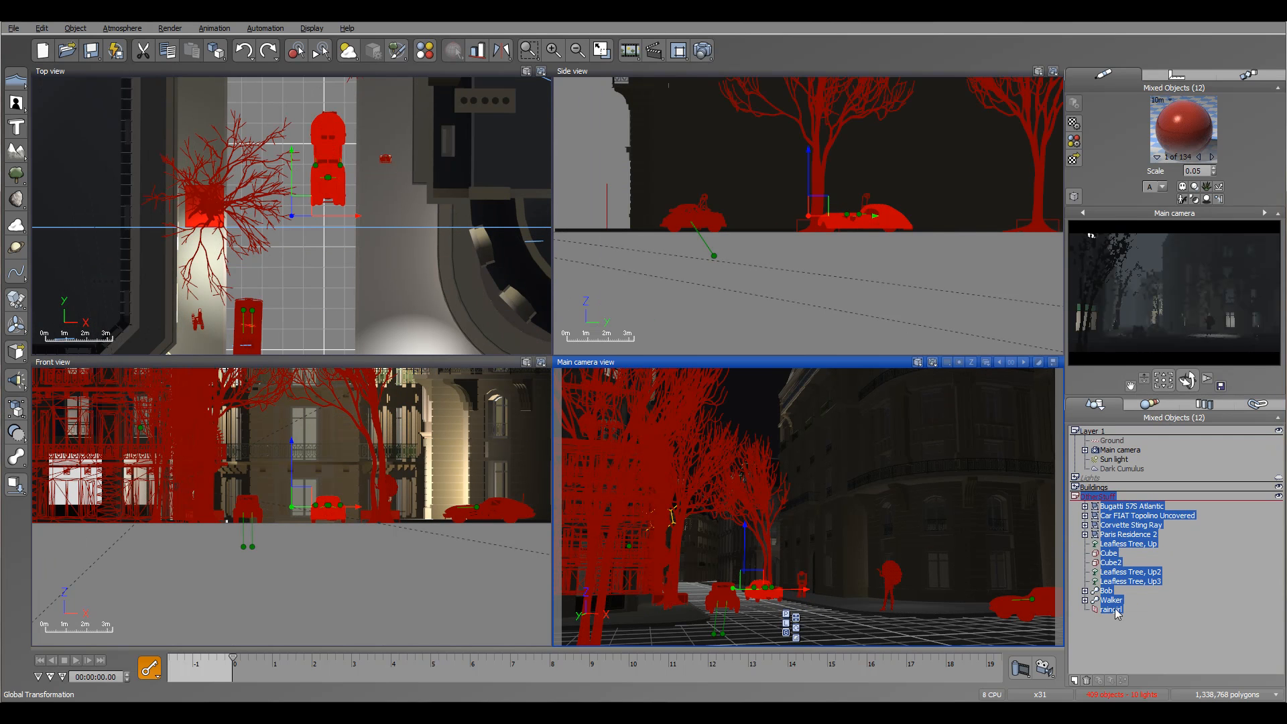
{"action": "left_click", "coordinate": [1075, 496]}
{"action": "left_click", "coordinate": [1168, 540]}
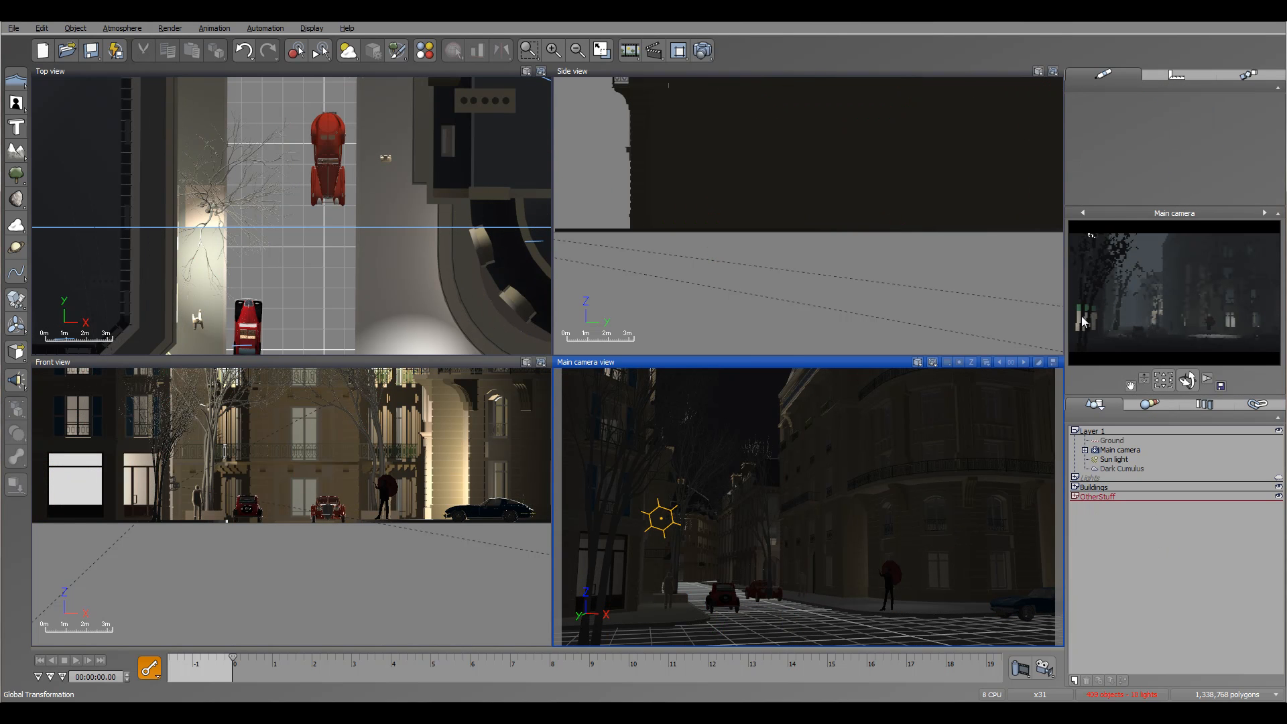
Expand the Lights layer, select Quadratic light1 and reposition it inside the building in the top view.
{"action": "left_click", "coordinate": [1075, 478]}
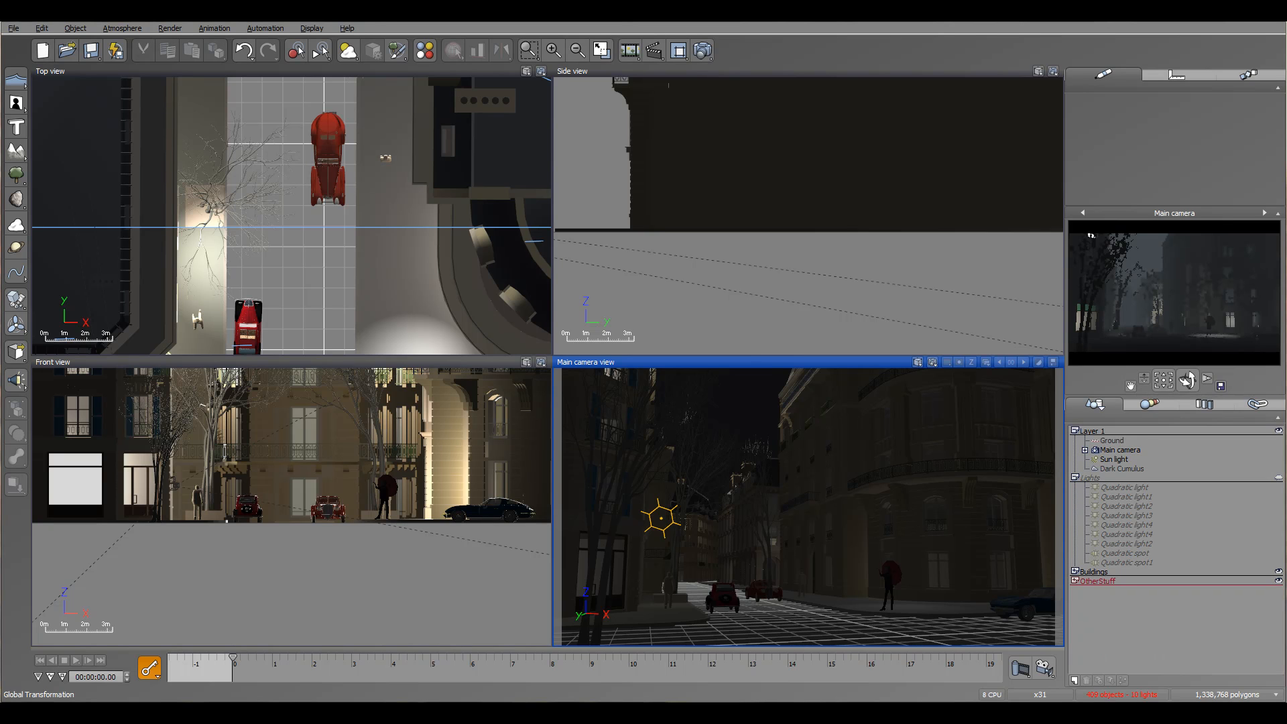
{"action": "left_click", "coordinate": [1126, 497]}
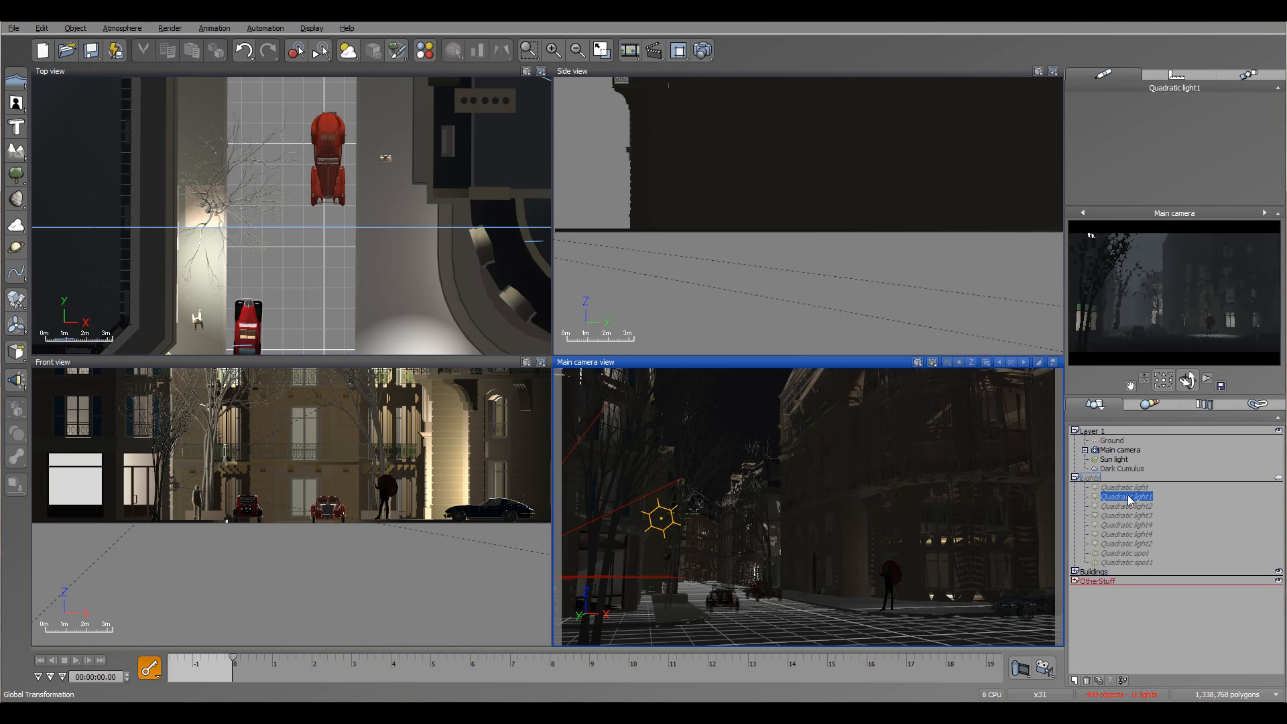
{"action": "left_click_drag", "start_coordinate": [302, 202], "coordinate": [221, 163]}
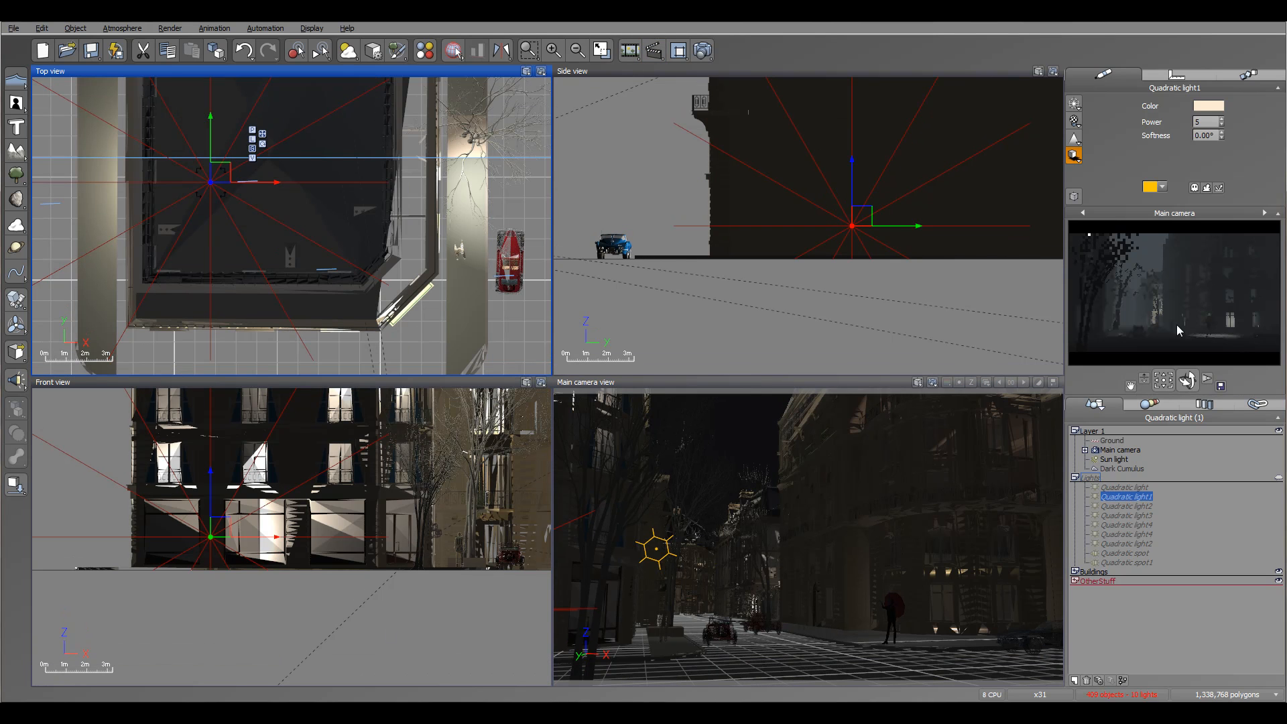
Set the preset render quality to Final and accept the render options.
{"action": "left_click", "coordinate": [702, 51]}
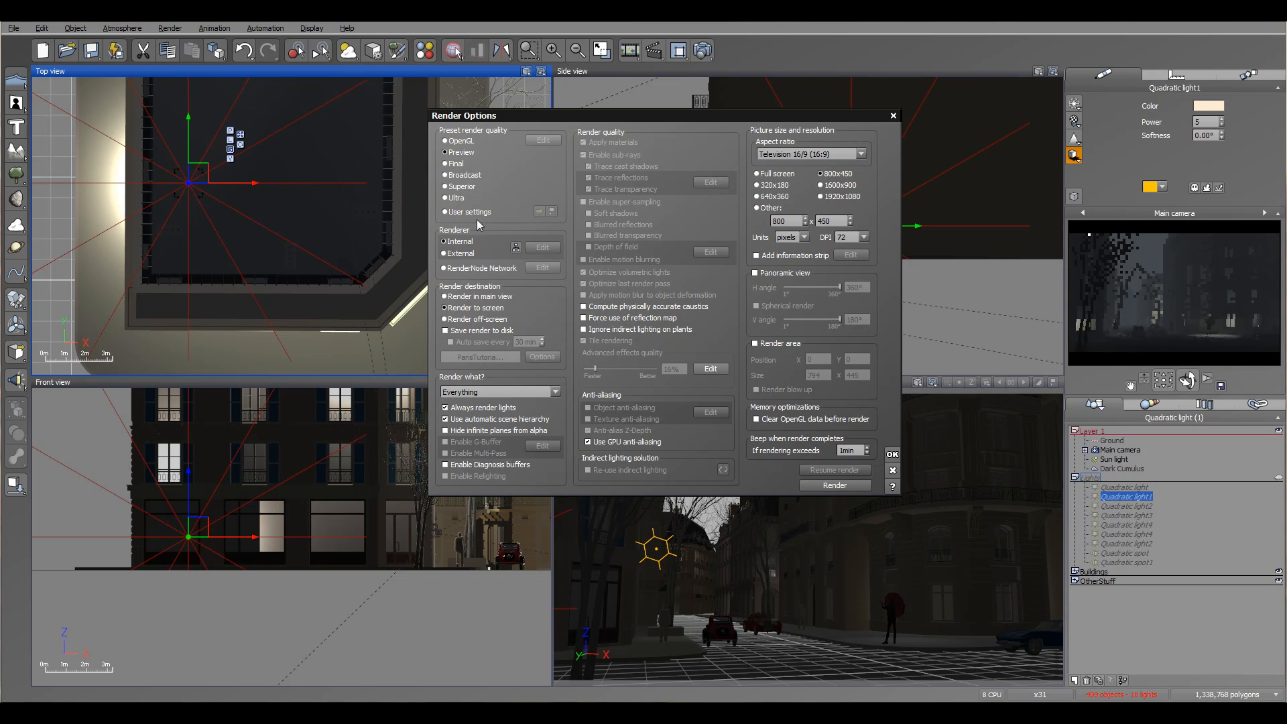
{"action": "left_click", "coordinate": [456, 164]}
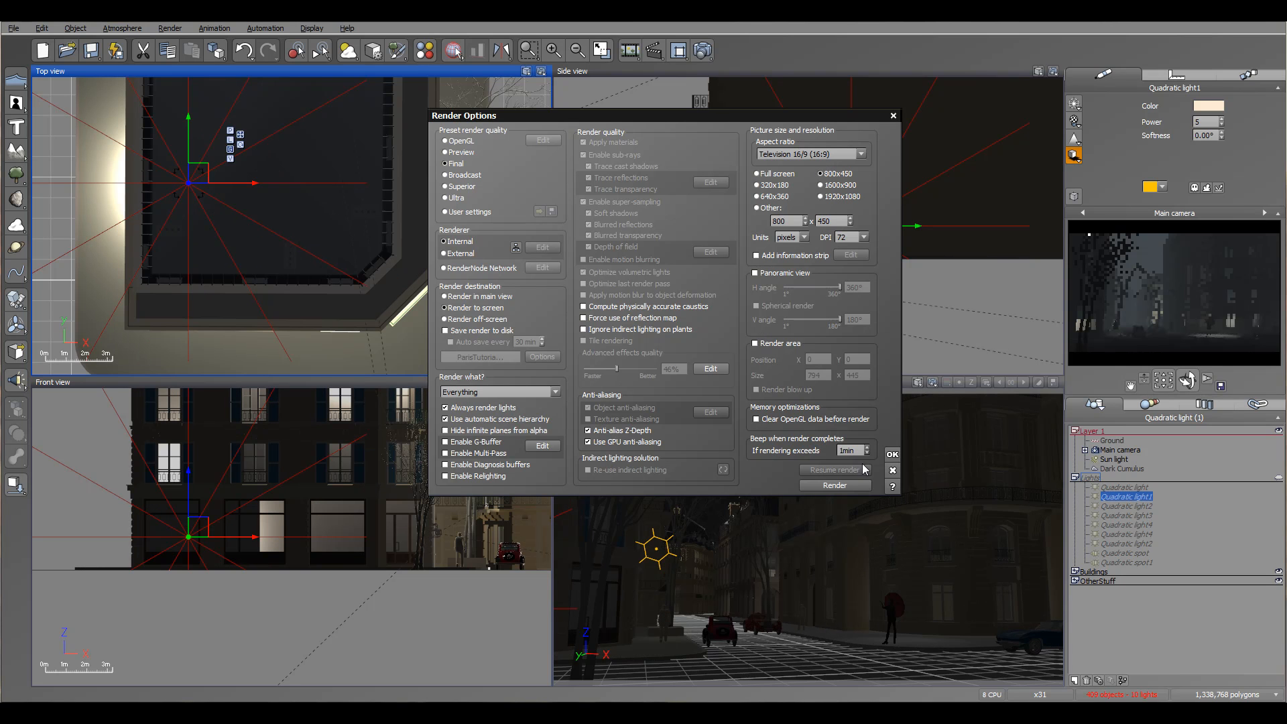
{"action": "left_click", "coordinate": [891, 455]}
Set the atmosphere's sky, fog and haze quality boost to 0, check the lighting settings and accept the changes.
{"action": "left_click", "coordinate": [122, 28]}
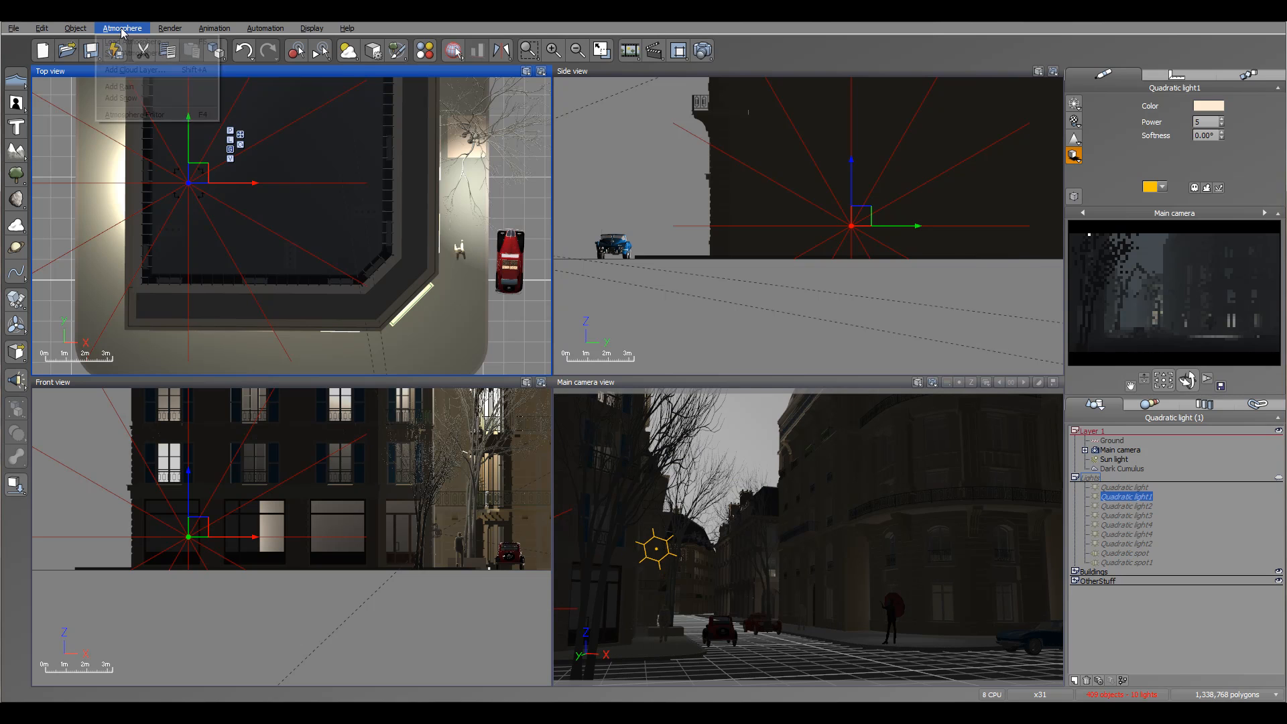
{"action": "left_click", "coordinate": [137, 115]}
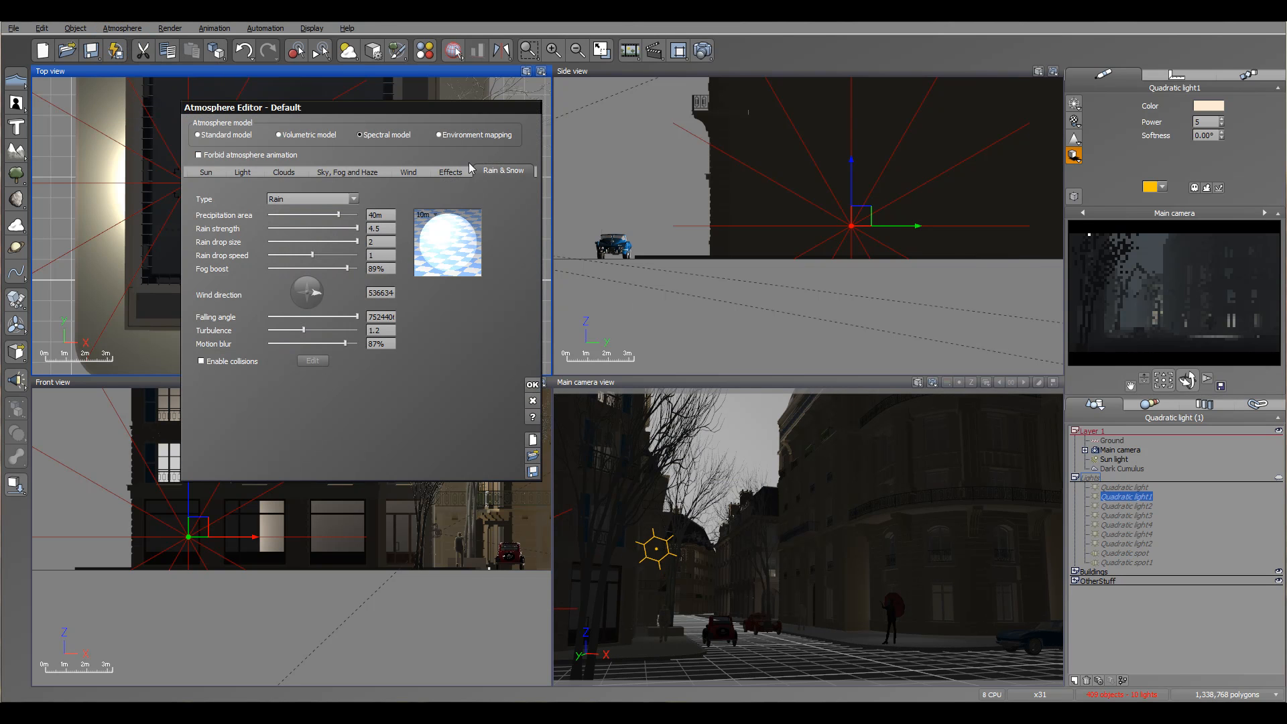
{"action": "left_click_drag", "start_coordinate": [351, 106], "coordinate": [477, 127]}
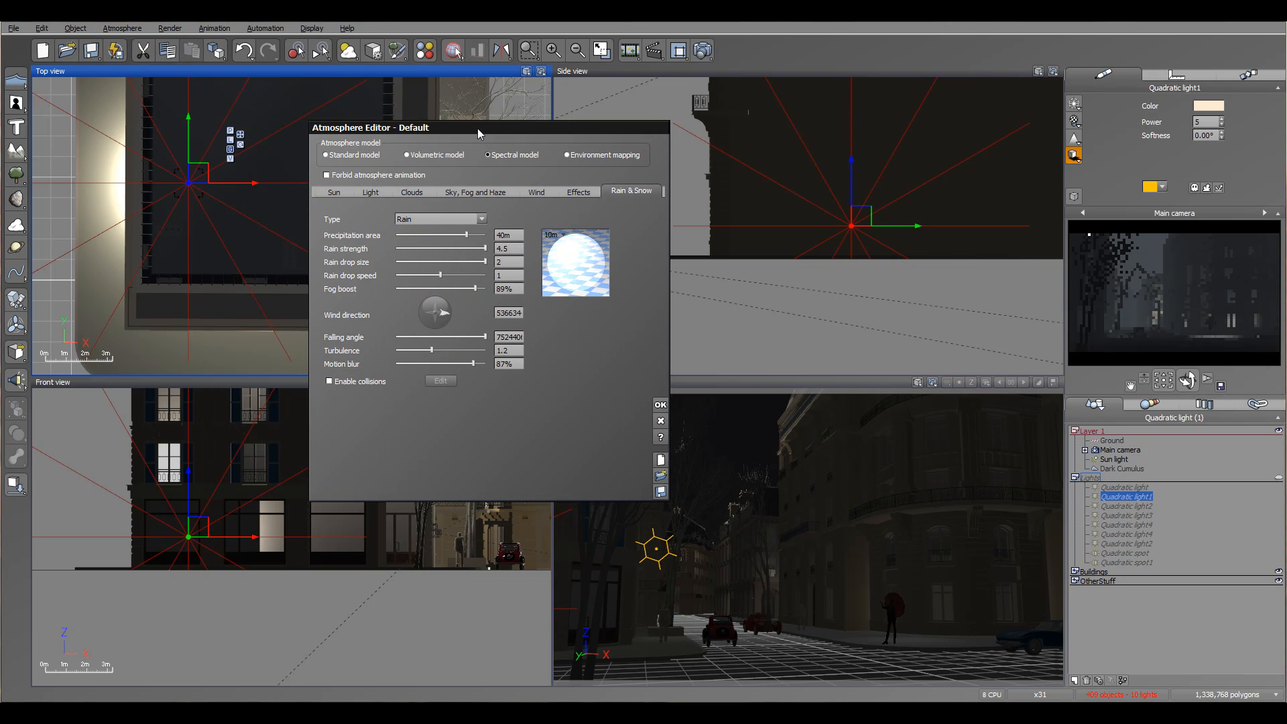
{"action": "left_click", "coordinate": [412, 193]}
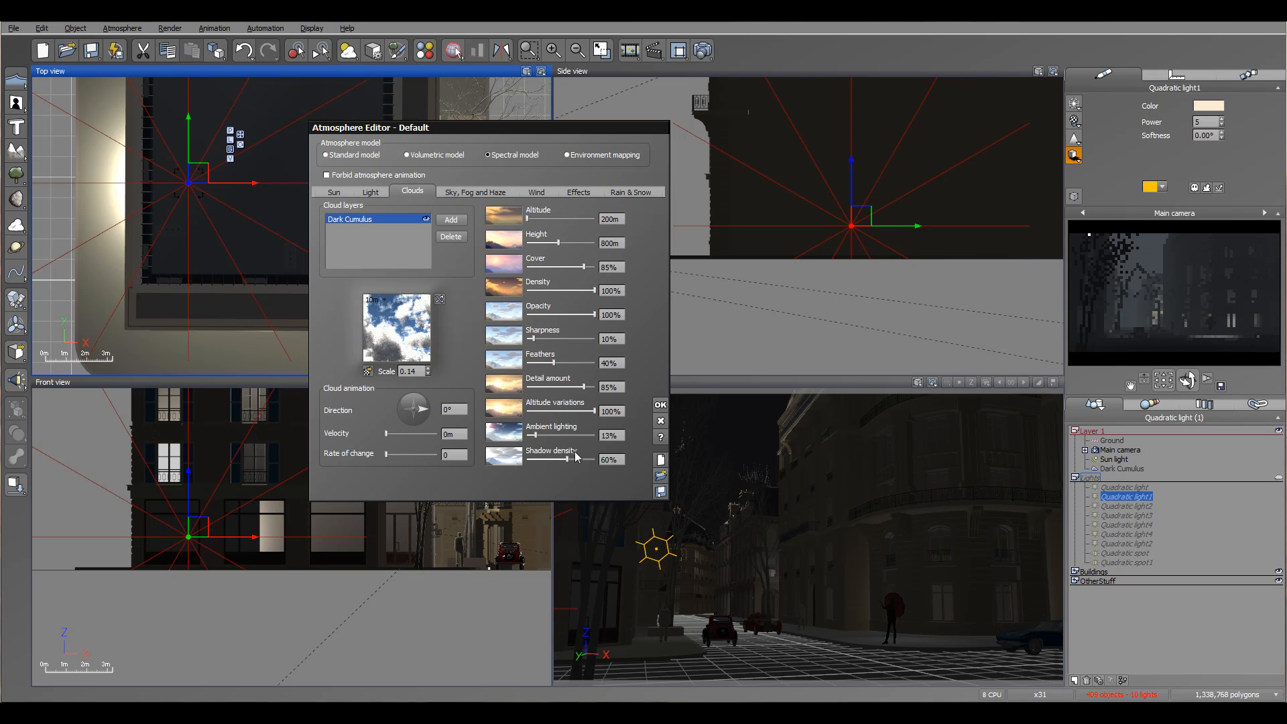
{"action": "left_click", "coordinate": [473, 192]}
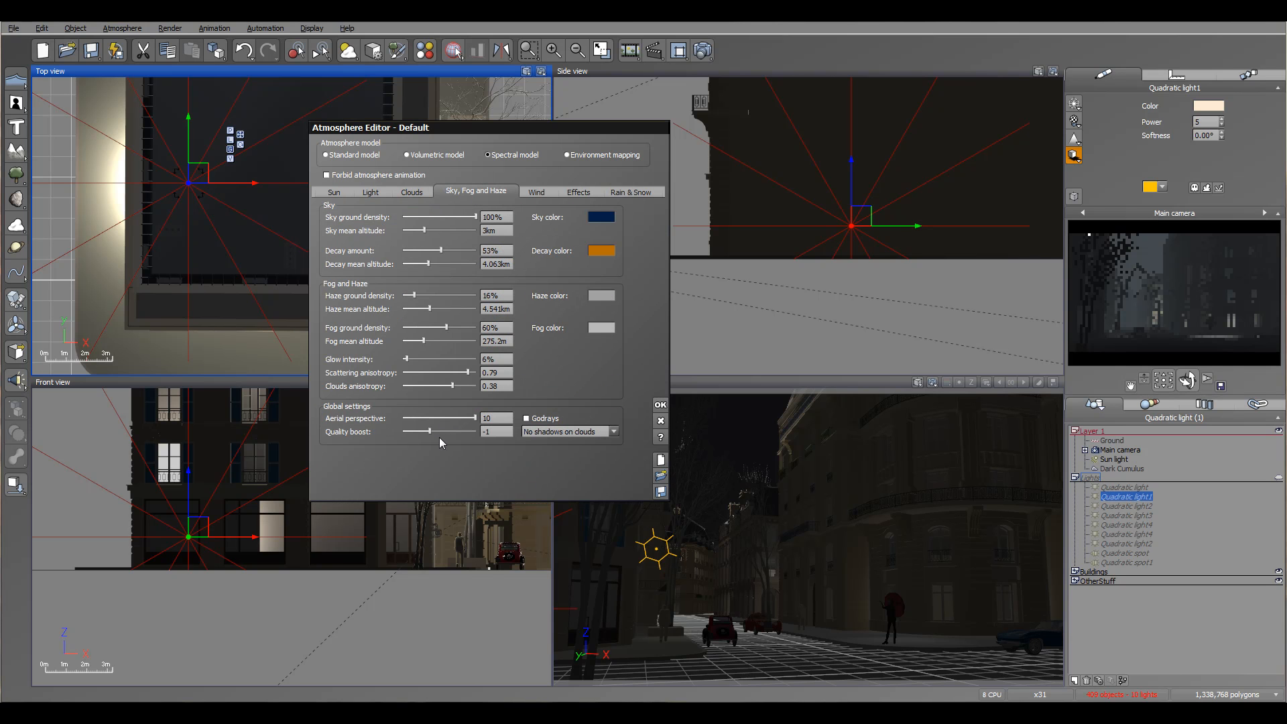
{"action": "left_click", "coordinate": [497, 432]}
{"action": "type", "text": "0"}
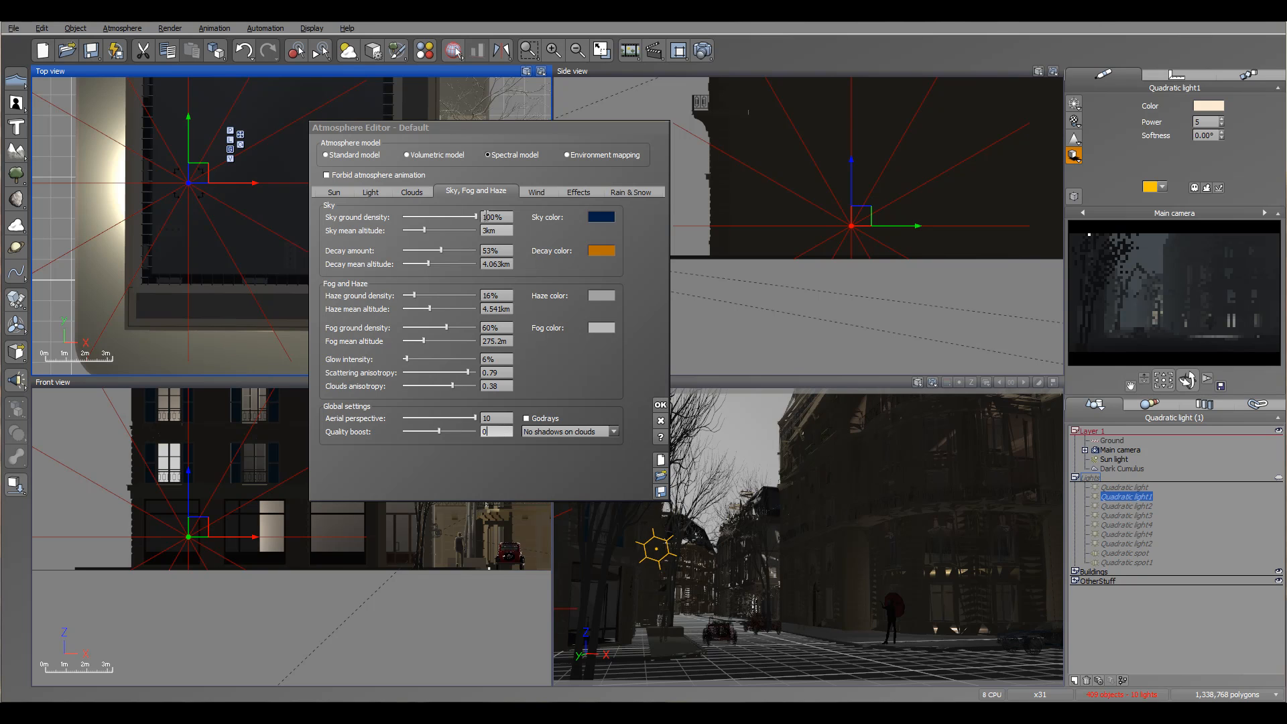
{"action": "left_click", "coordinate": [379, 191]}
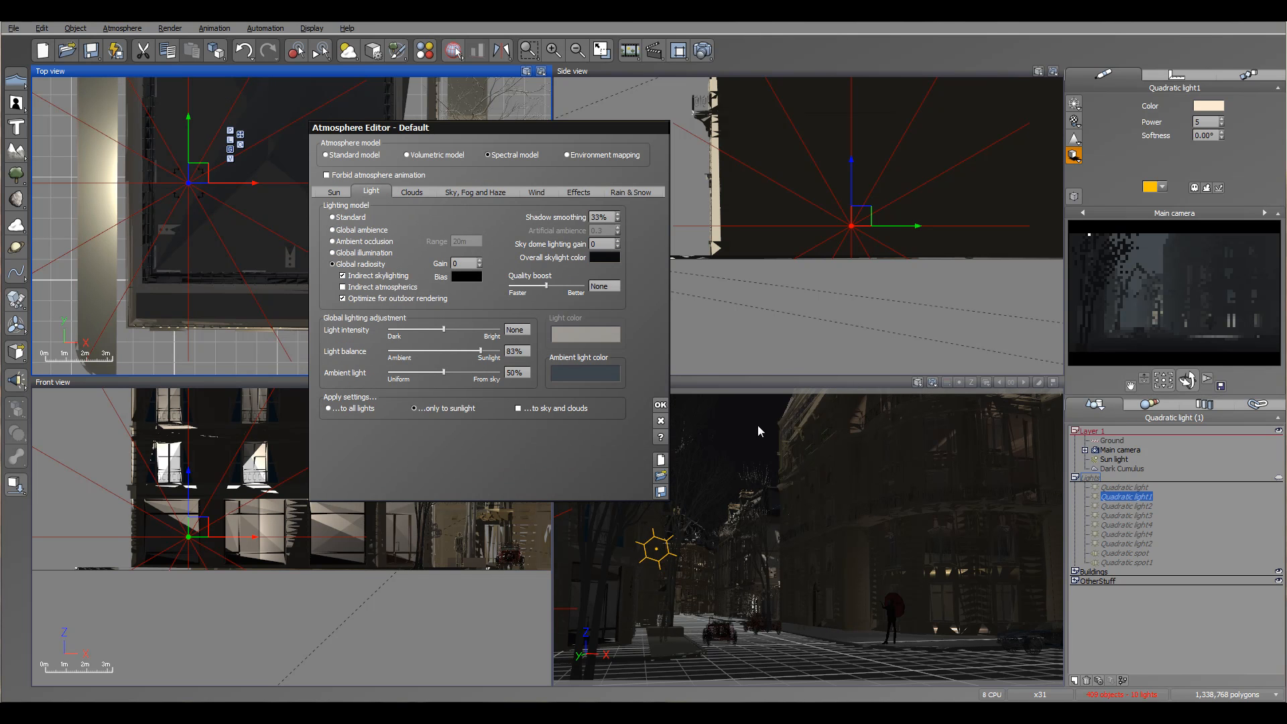
{"action": "left_click", "coordinate": [660, 406]}
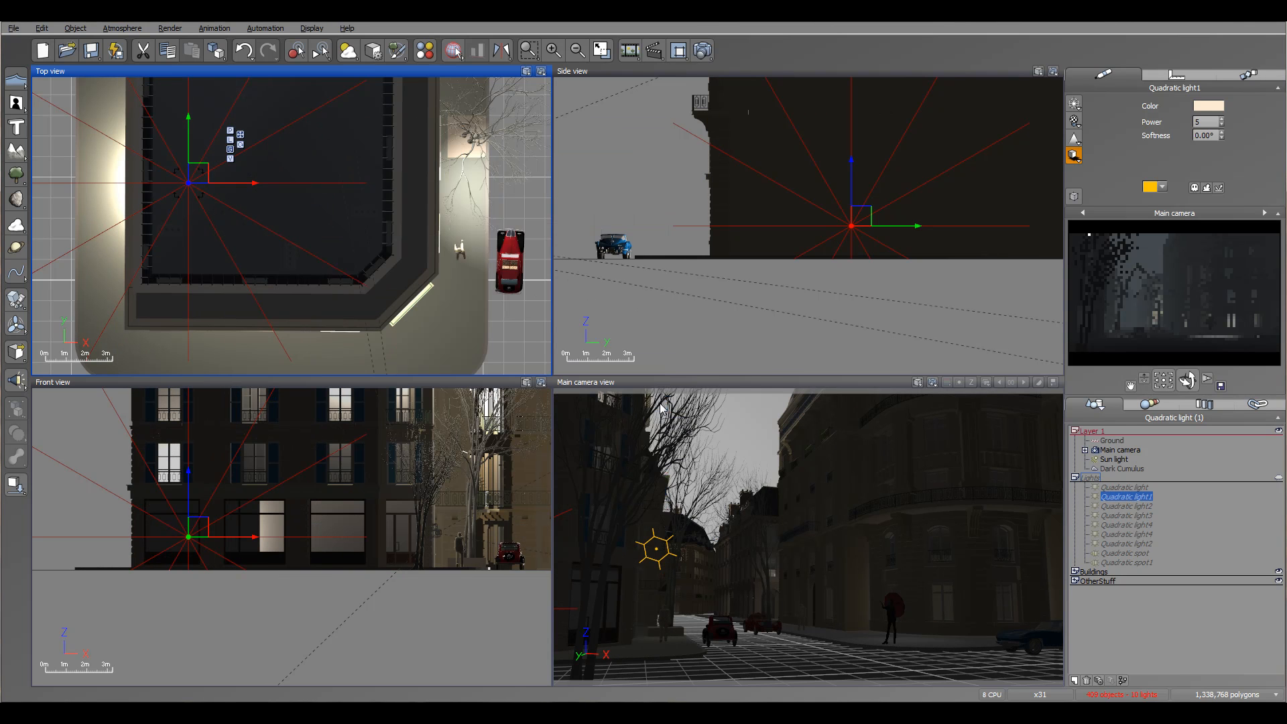
Render the scene and compare the result with the reference street picture in Windows Photo Viewer.
{"action": "left_click", "coordinate": [702, 50]}
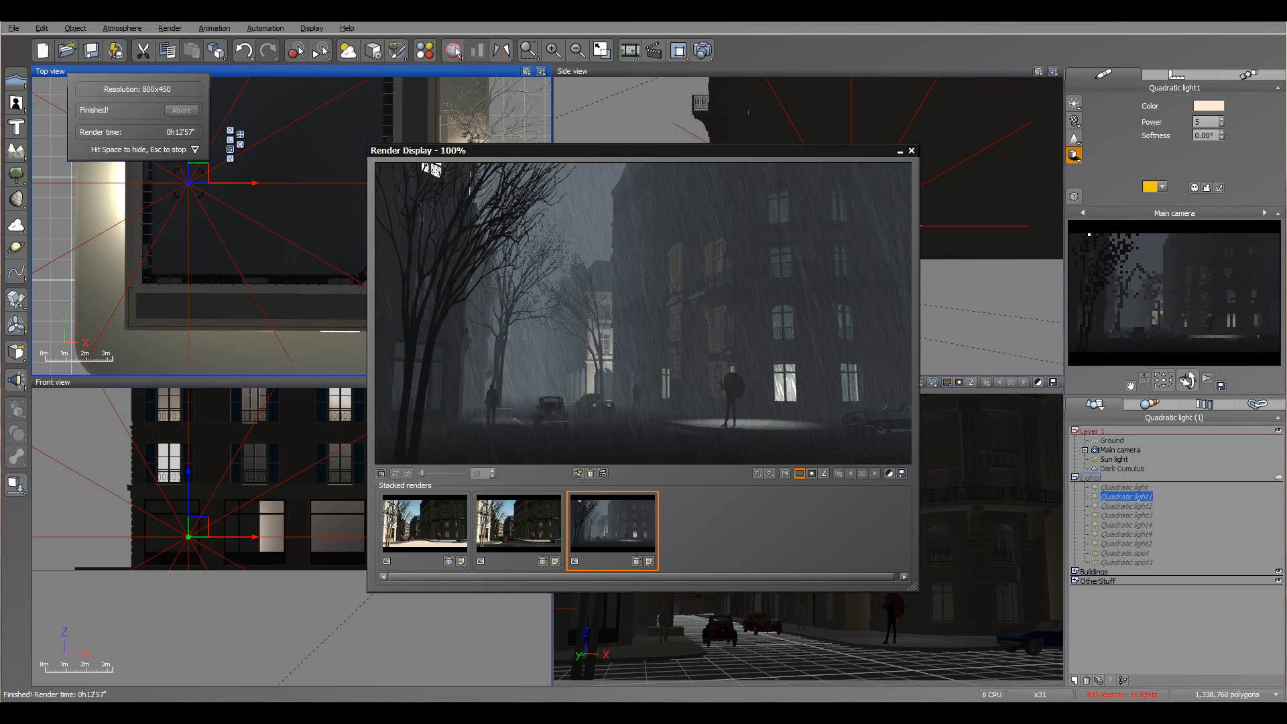
{"action": "left_click_drag", "start_coordinate": [1286, 144], "coordinate": [689, 48]}
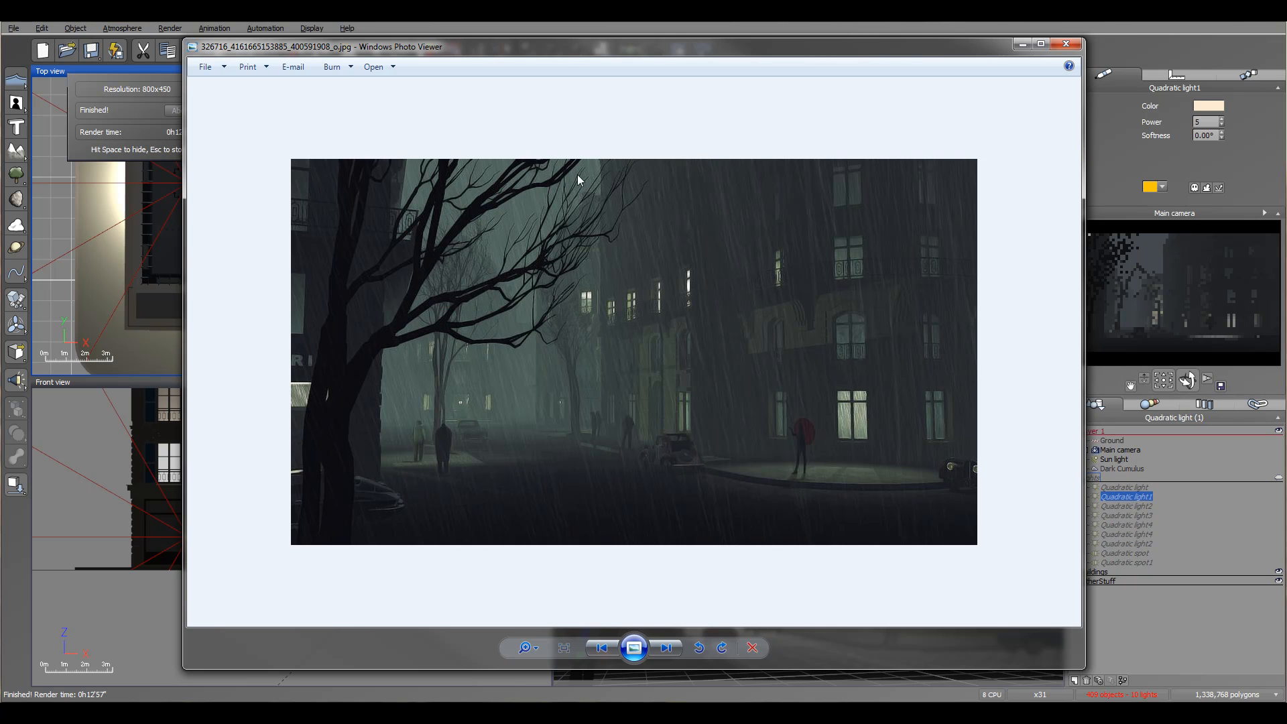
{"action": "left_click_drag", "start_coordinate": [545, 53], "coordinate": [1286, 107]}
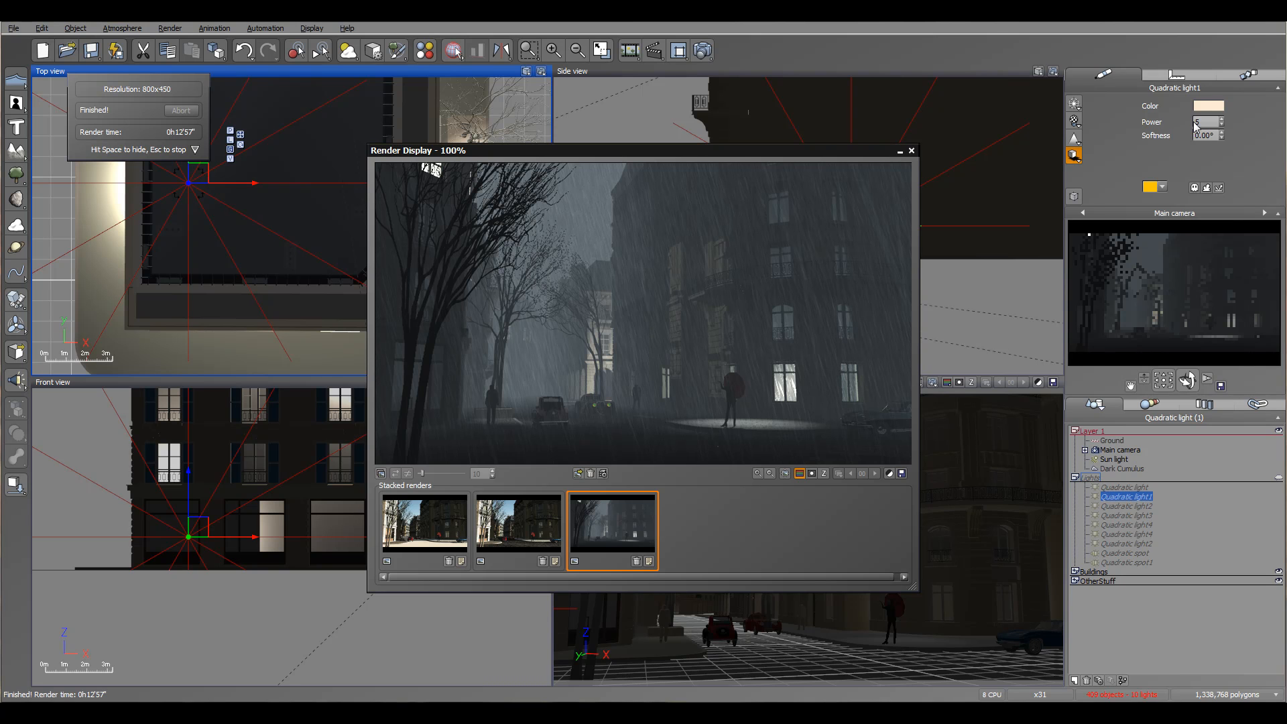
{"action": "left_click_drag", "start_coordinate": [1286, 151], "coordinate": [807, 73]}
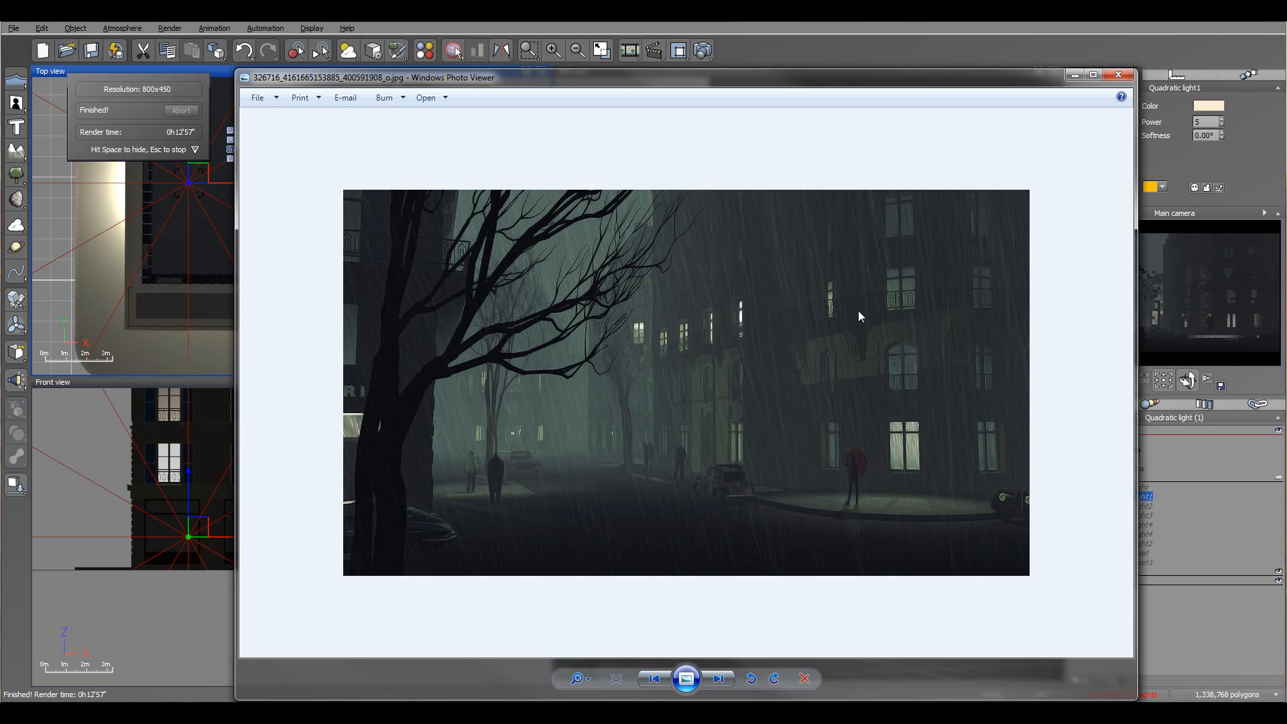